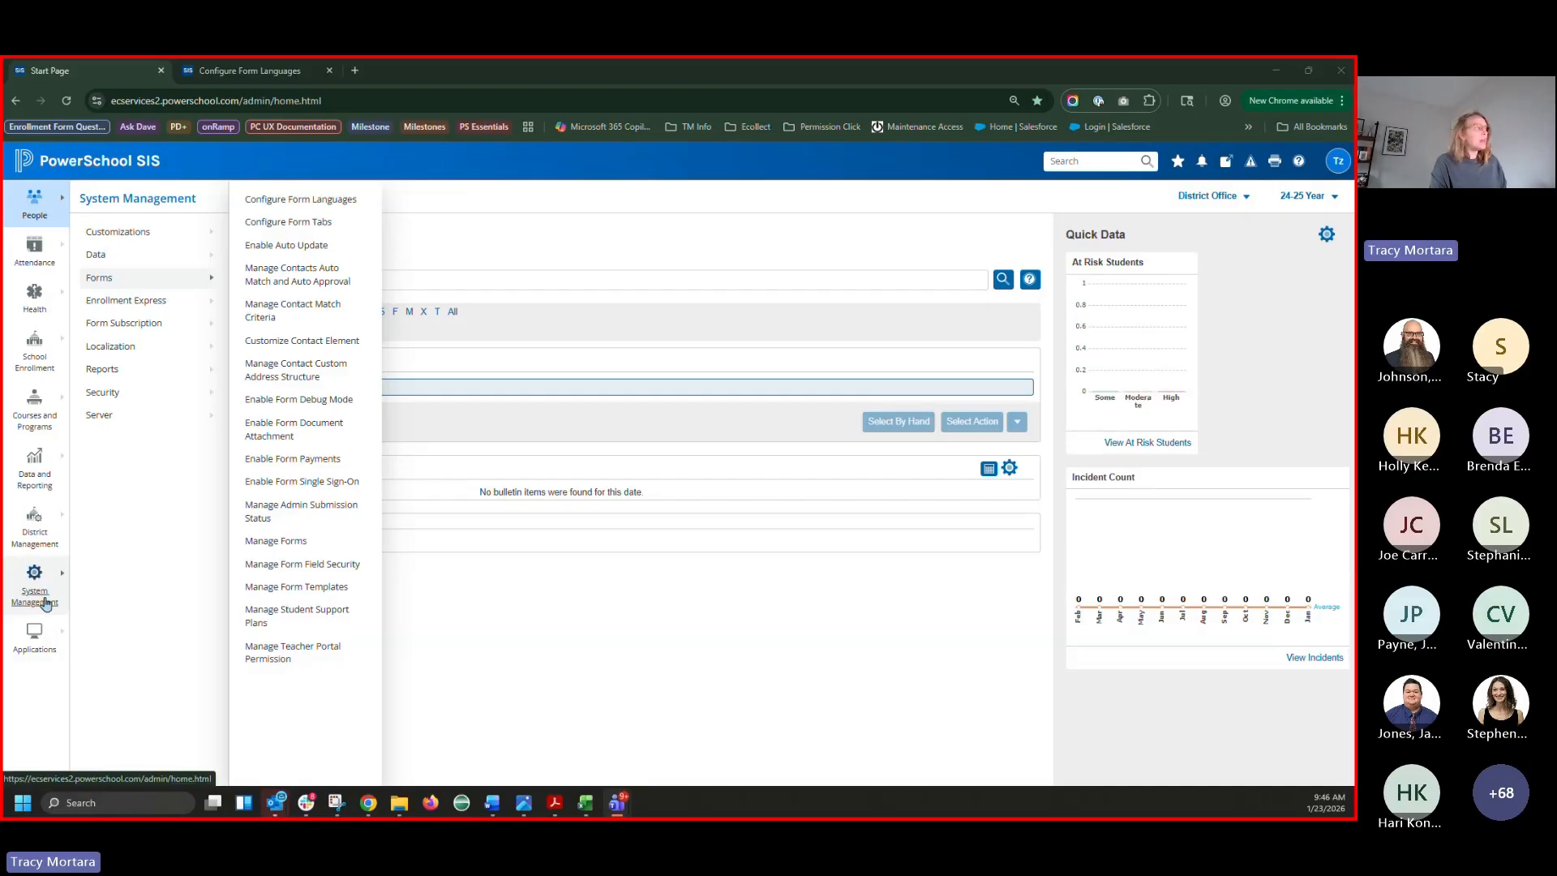
Open Configure Form Languages from System Management > Forms to see the 13 form languages
click(276, 201)
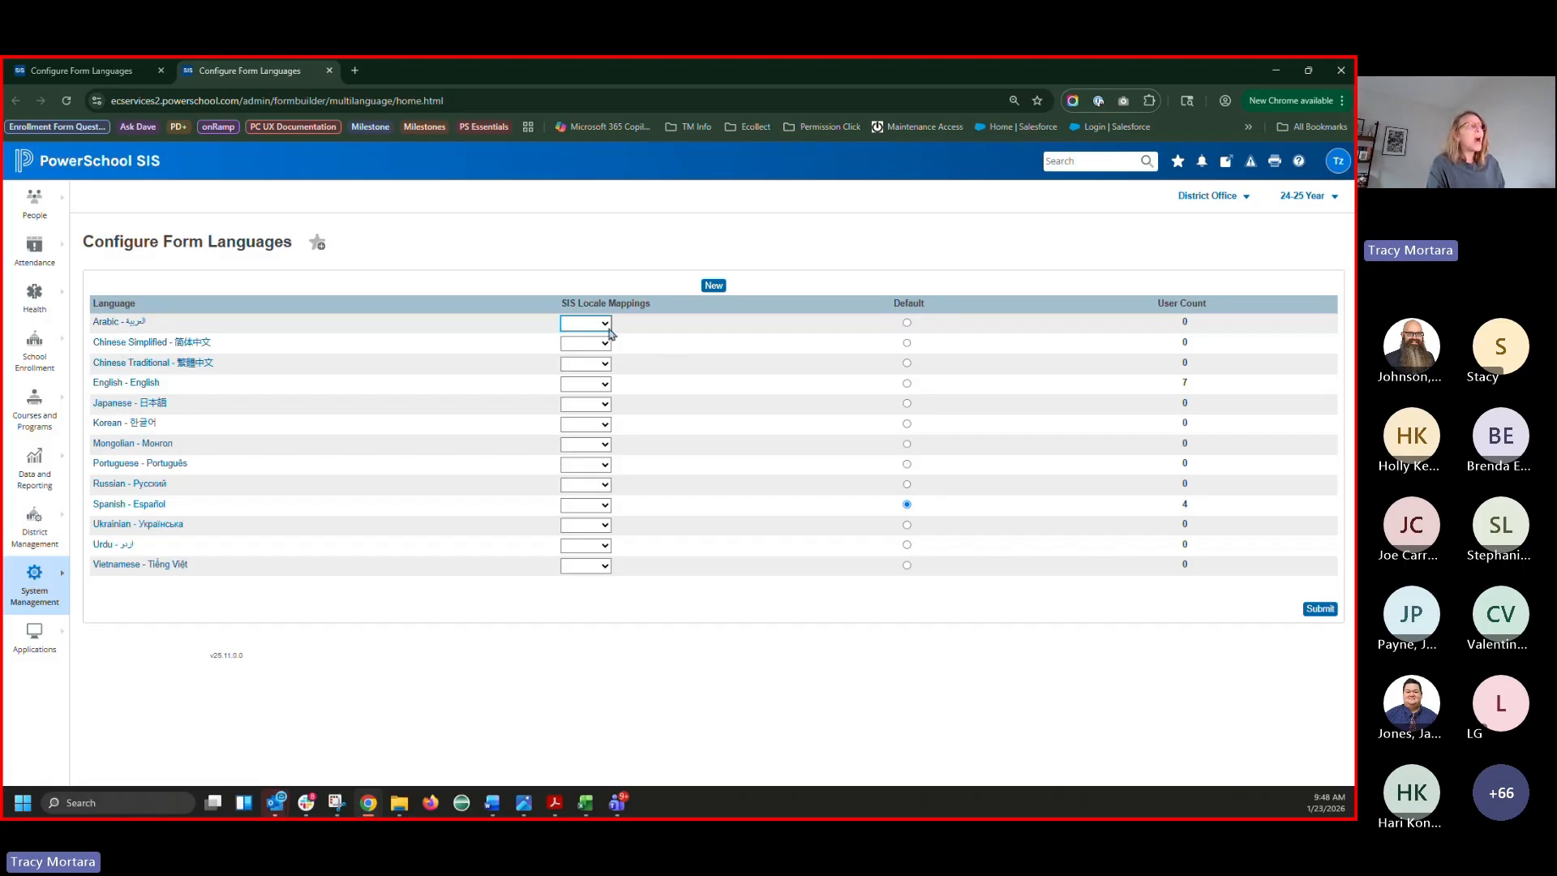
Check which SIS locales (English, Spanish, French) the Arabic form language can map to
drag(562, 305, 663, 310)
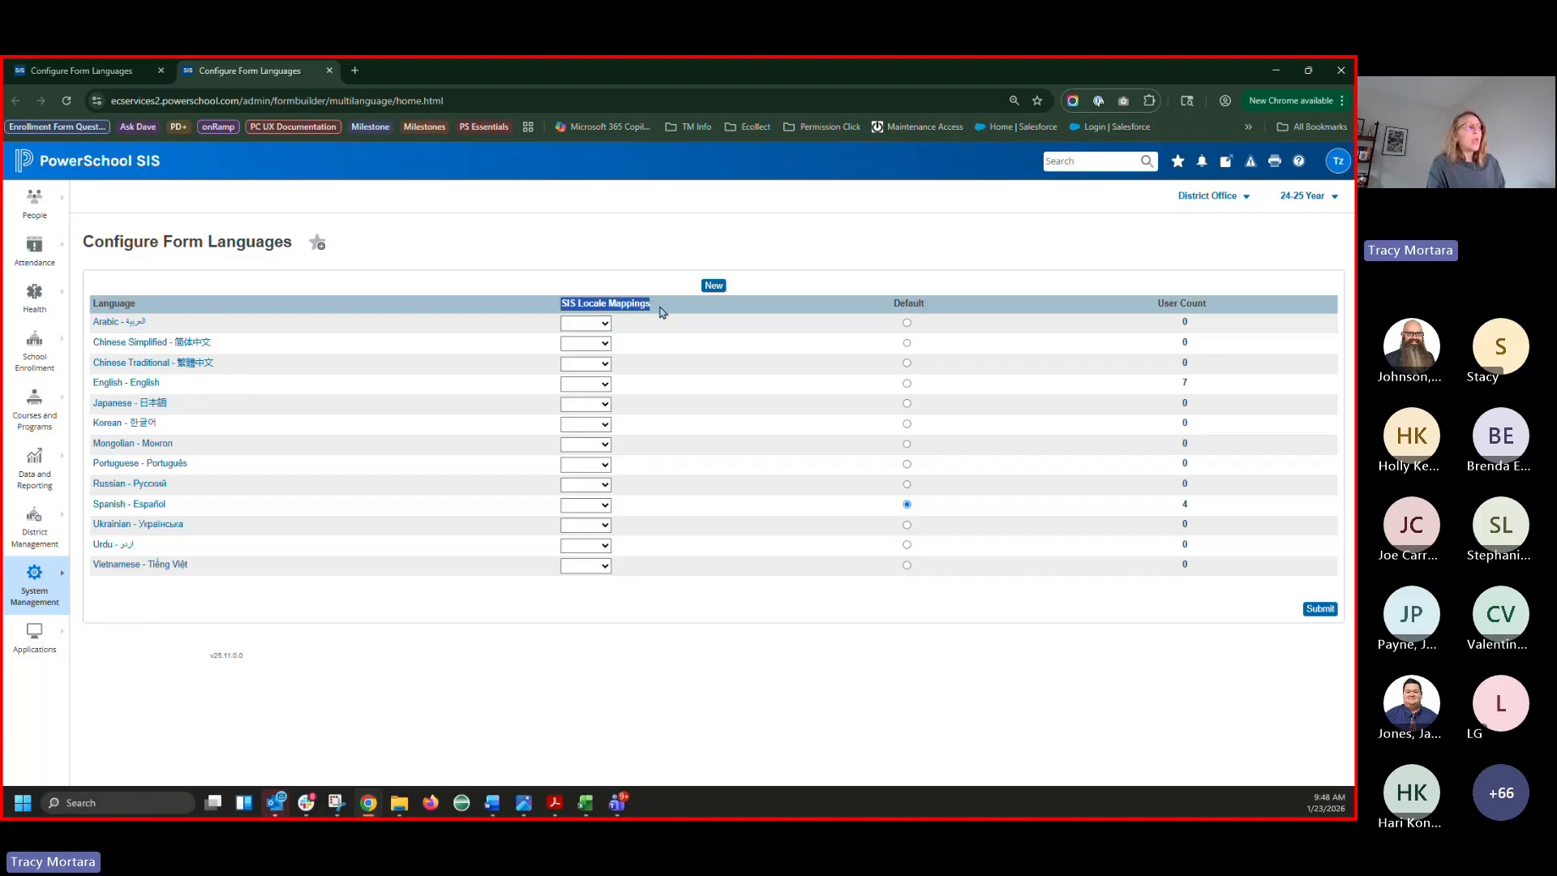
click(604, 324)
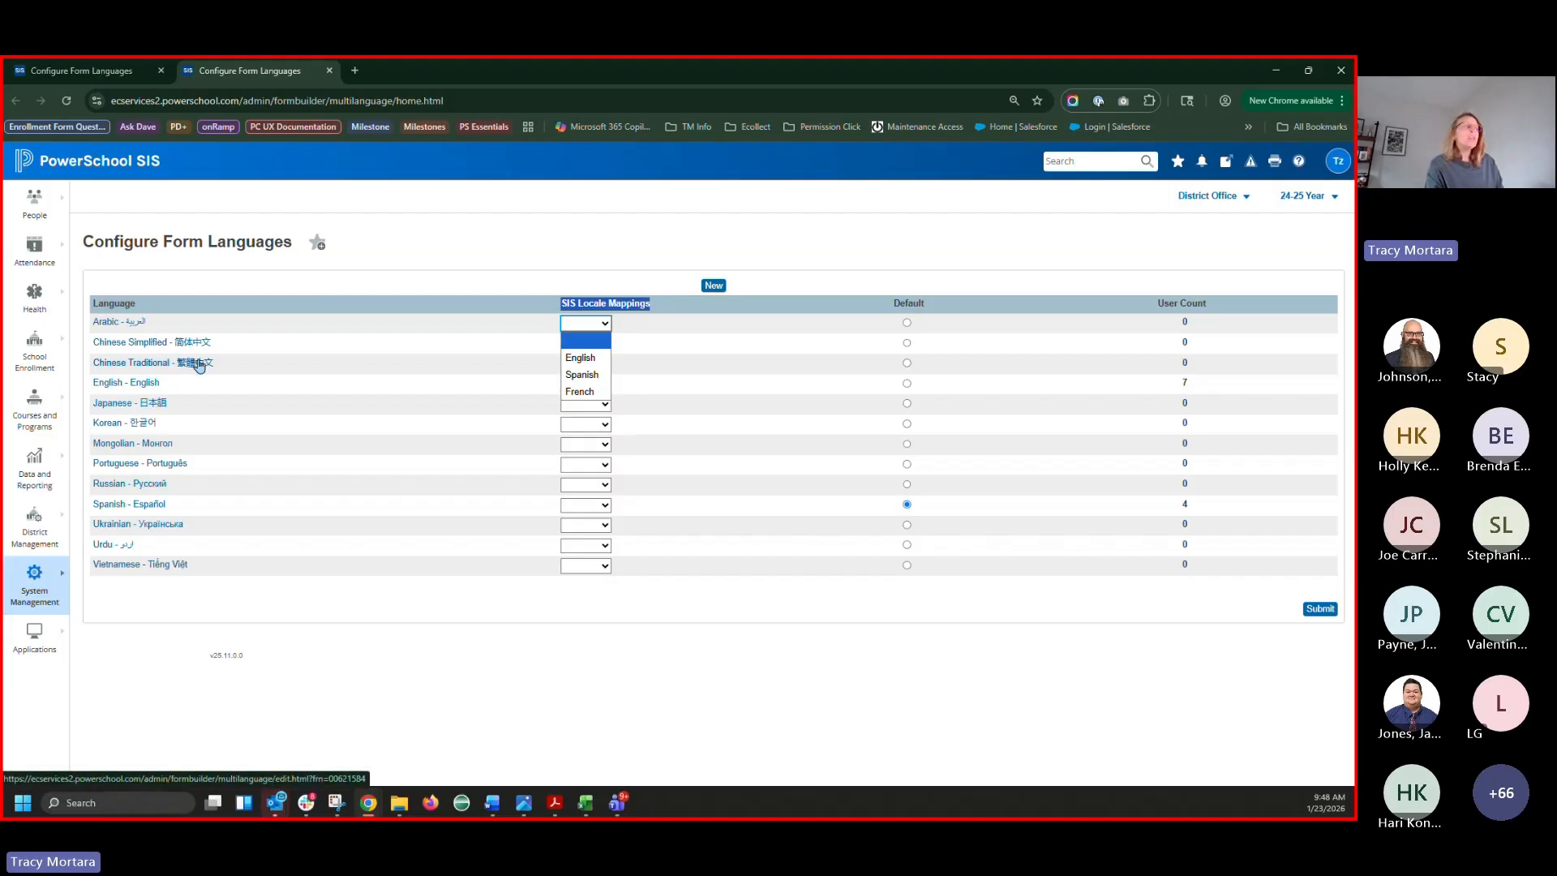
click(122, 70)
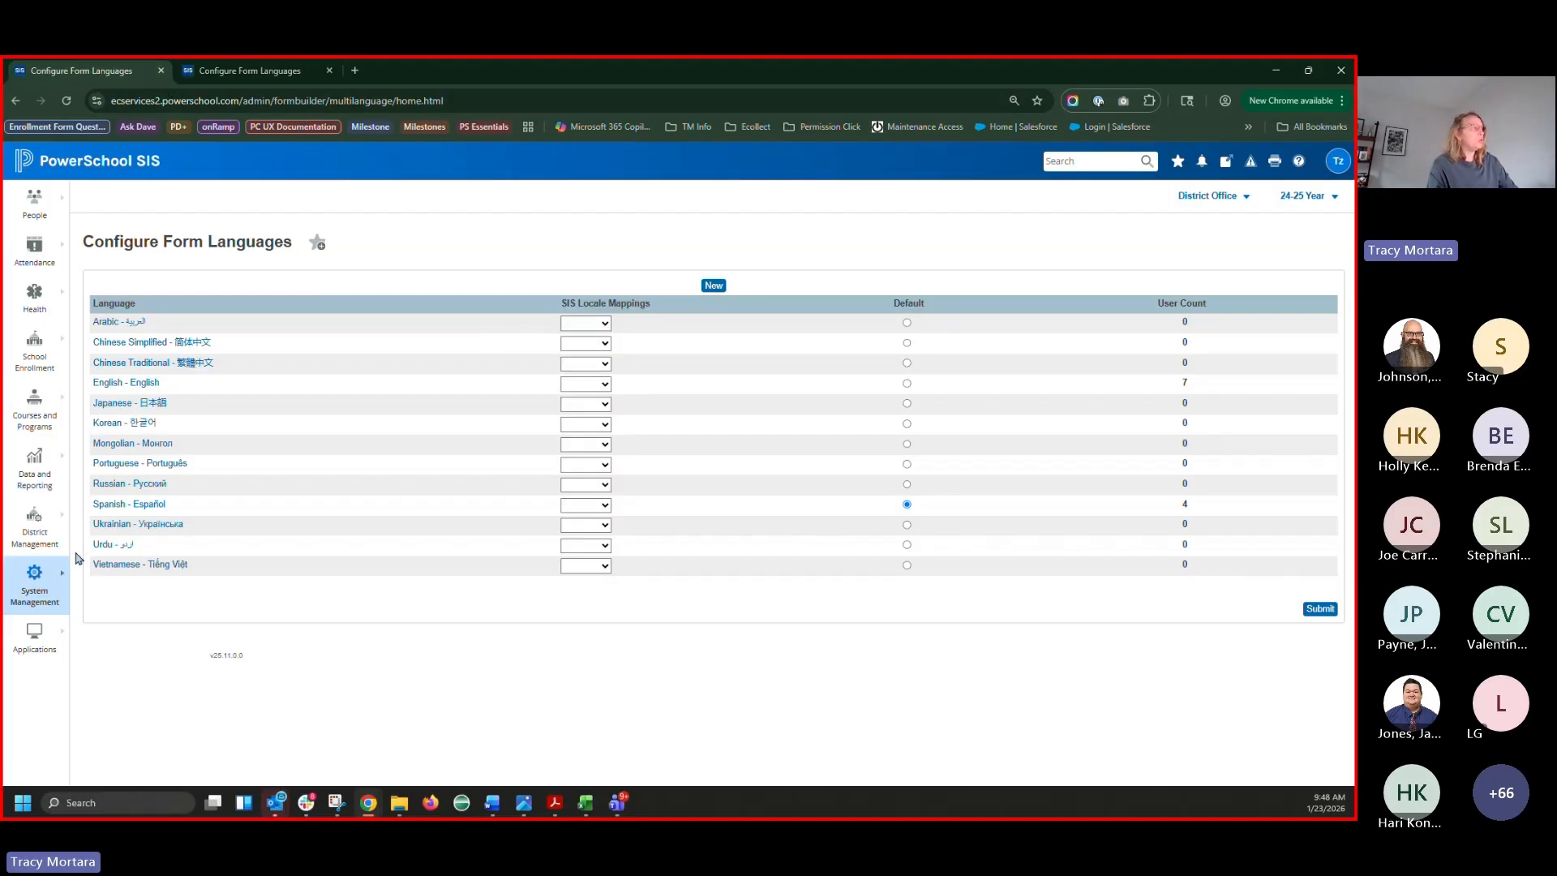
click(34, 598)
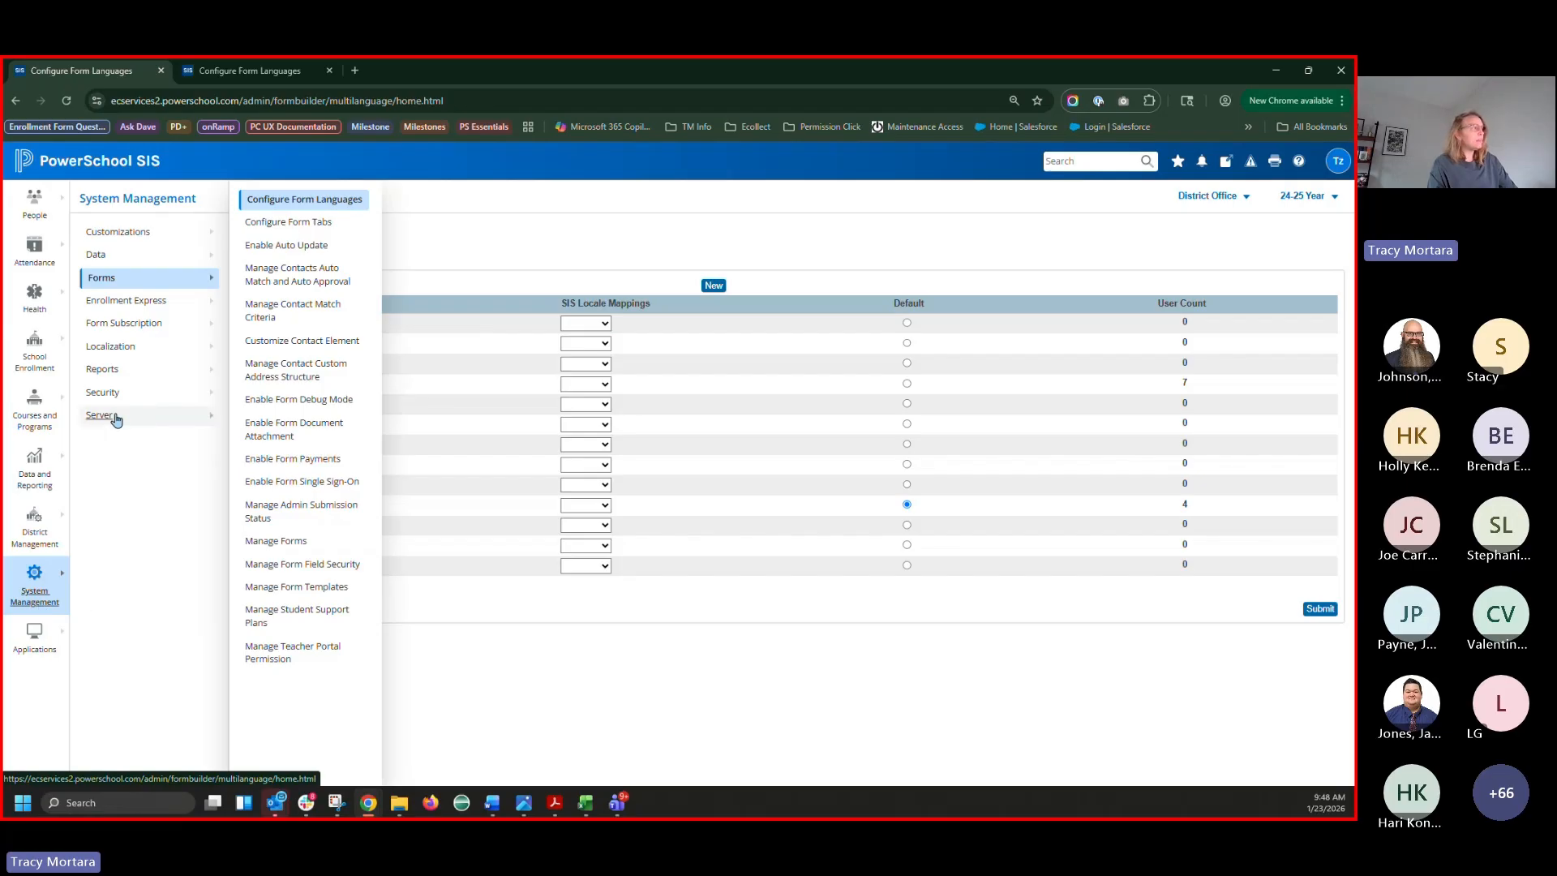
View System Locales (English, French, Spanish default) and open Manage Forms in a background tab
mouse_move(122, 354)
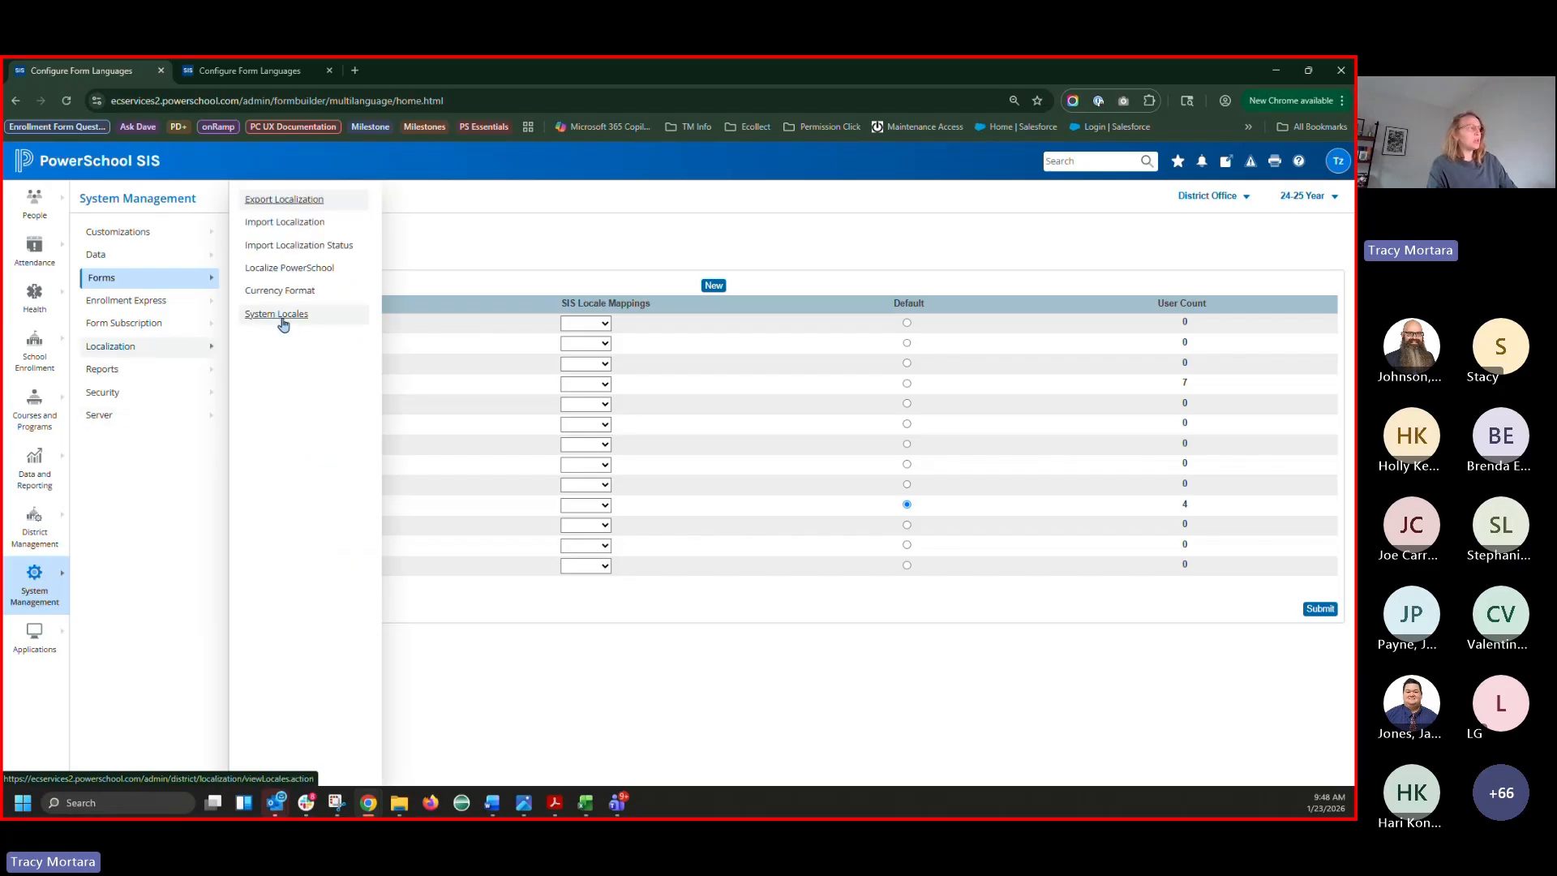
click(284, 320)
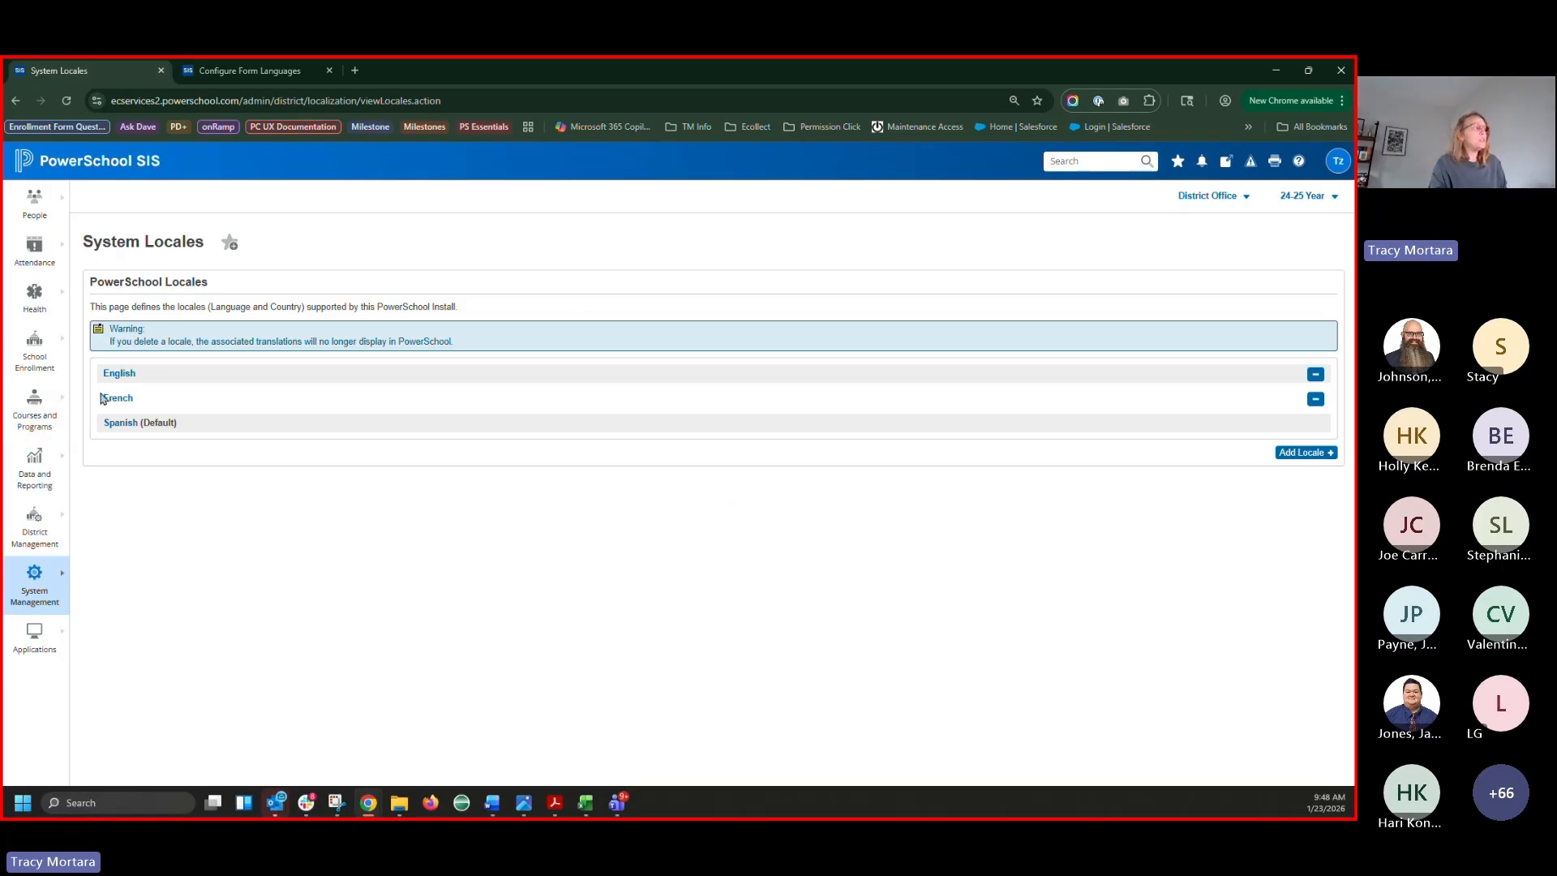
mouse_move(52, 604)
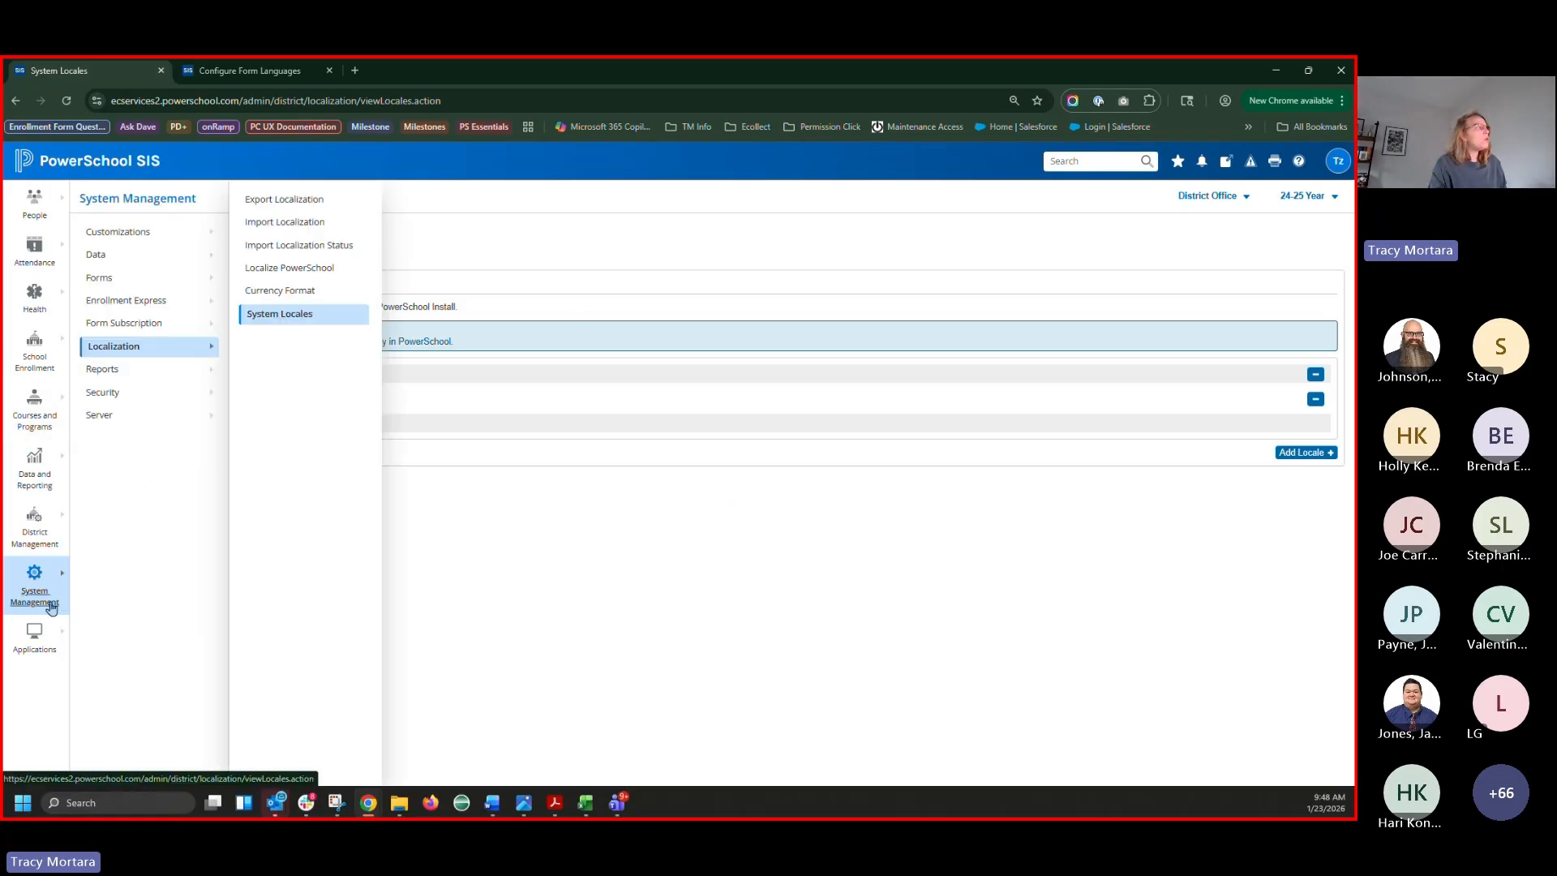
mouse_move(98, 279)
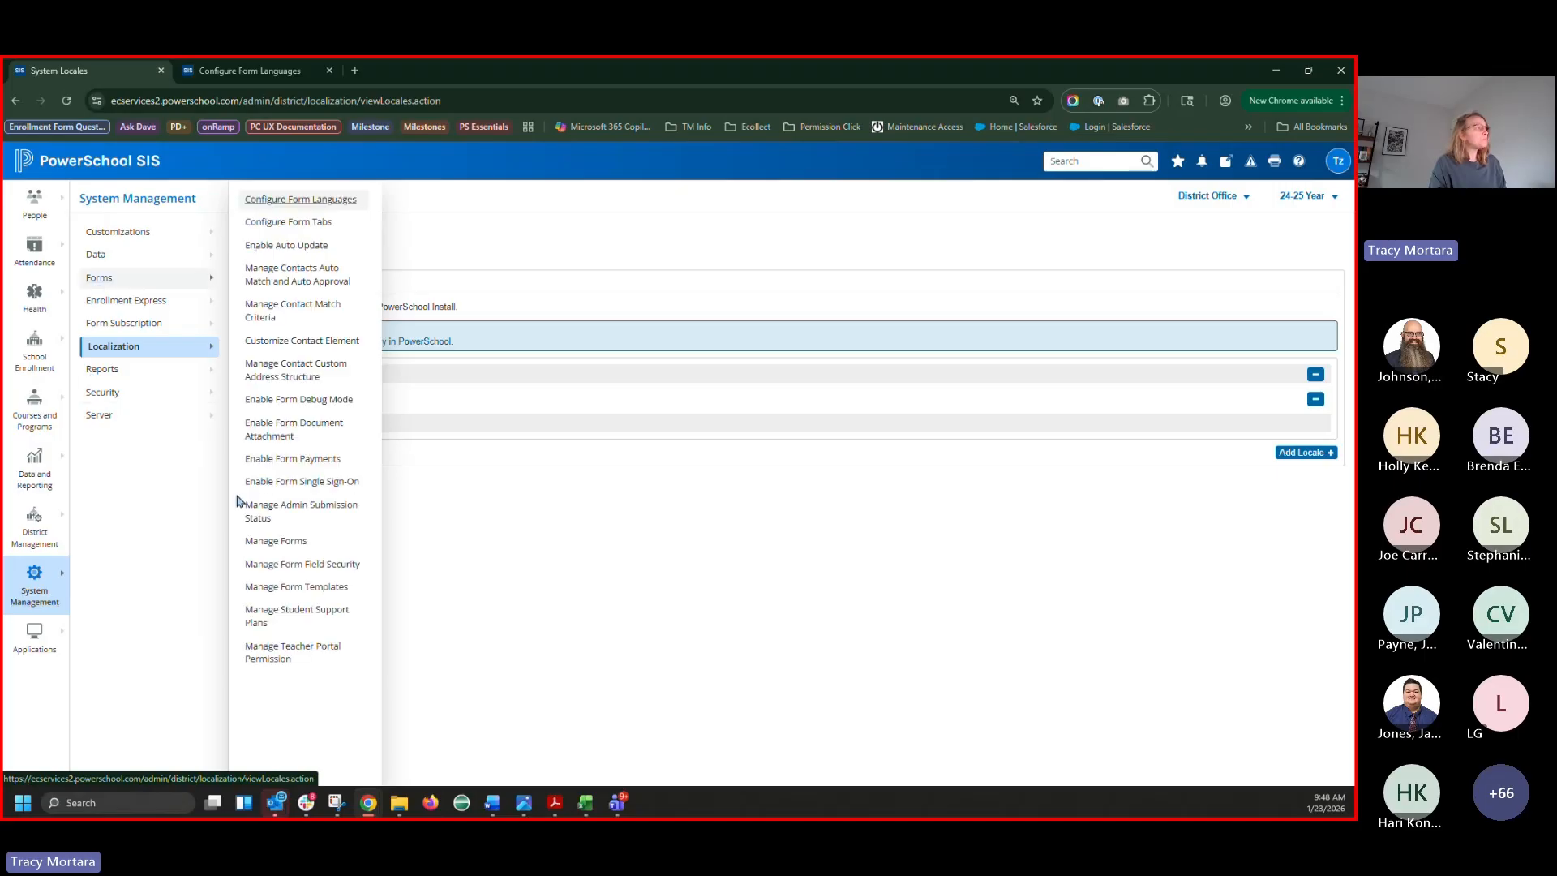
right_click(280, 544)
click(334, 556)
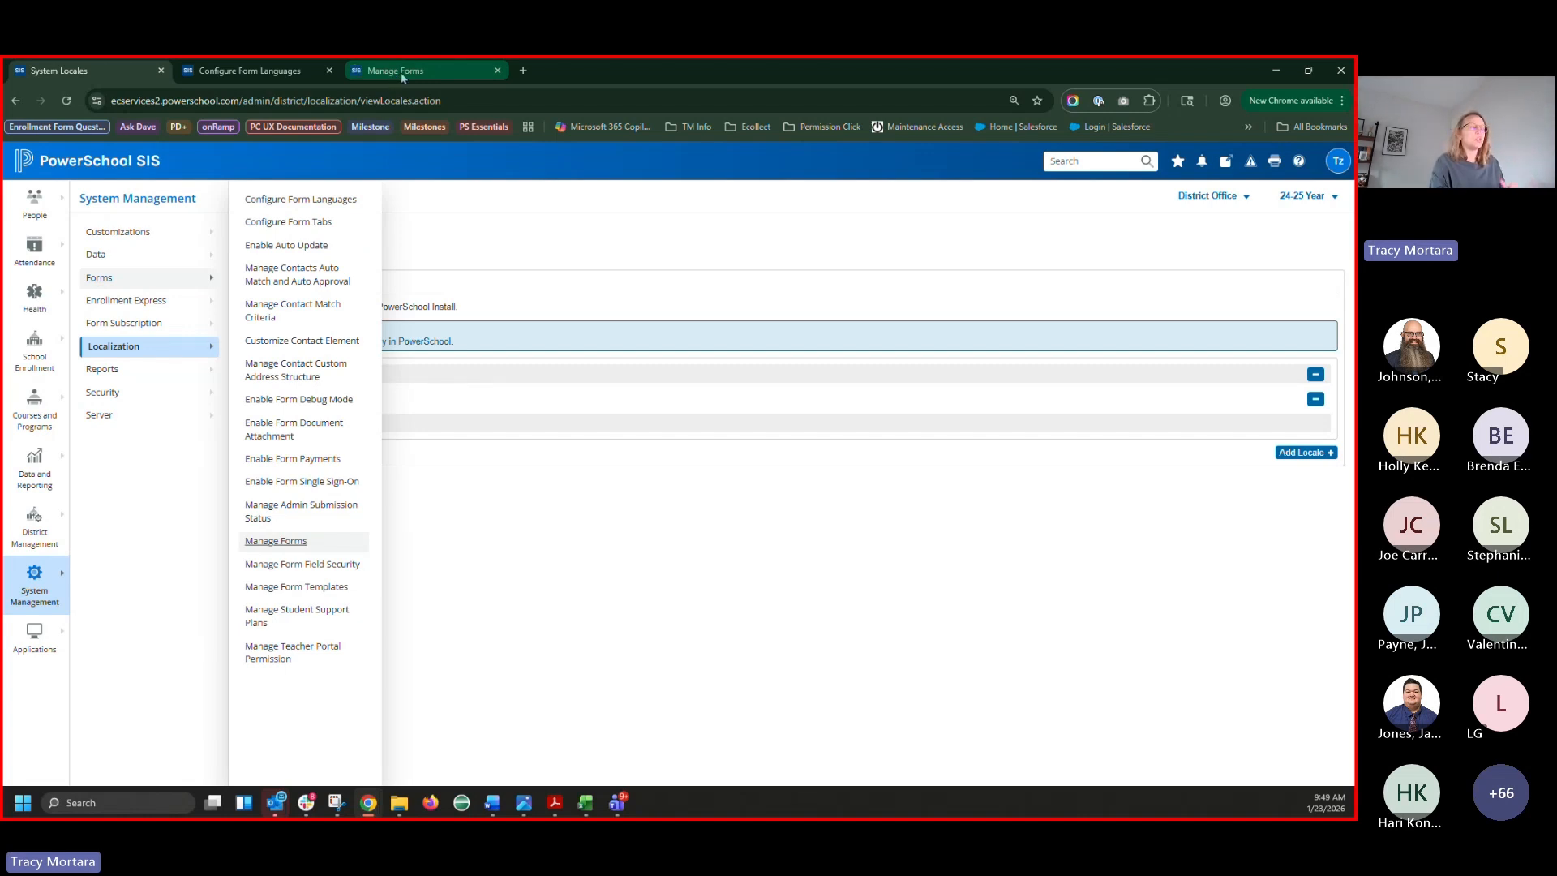
Review the test form's Title translations in Spanish, Urdu and English, then return to Configure Form Languages
click(400, 71)
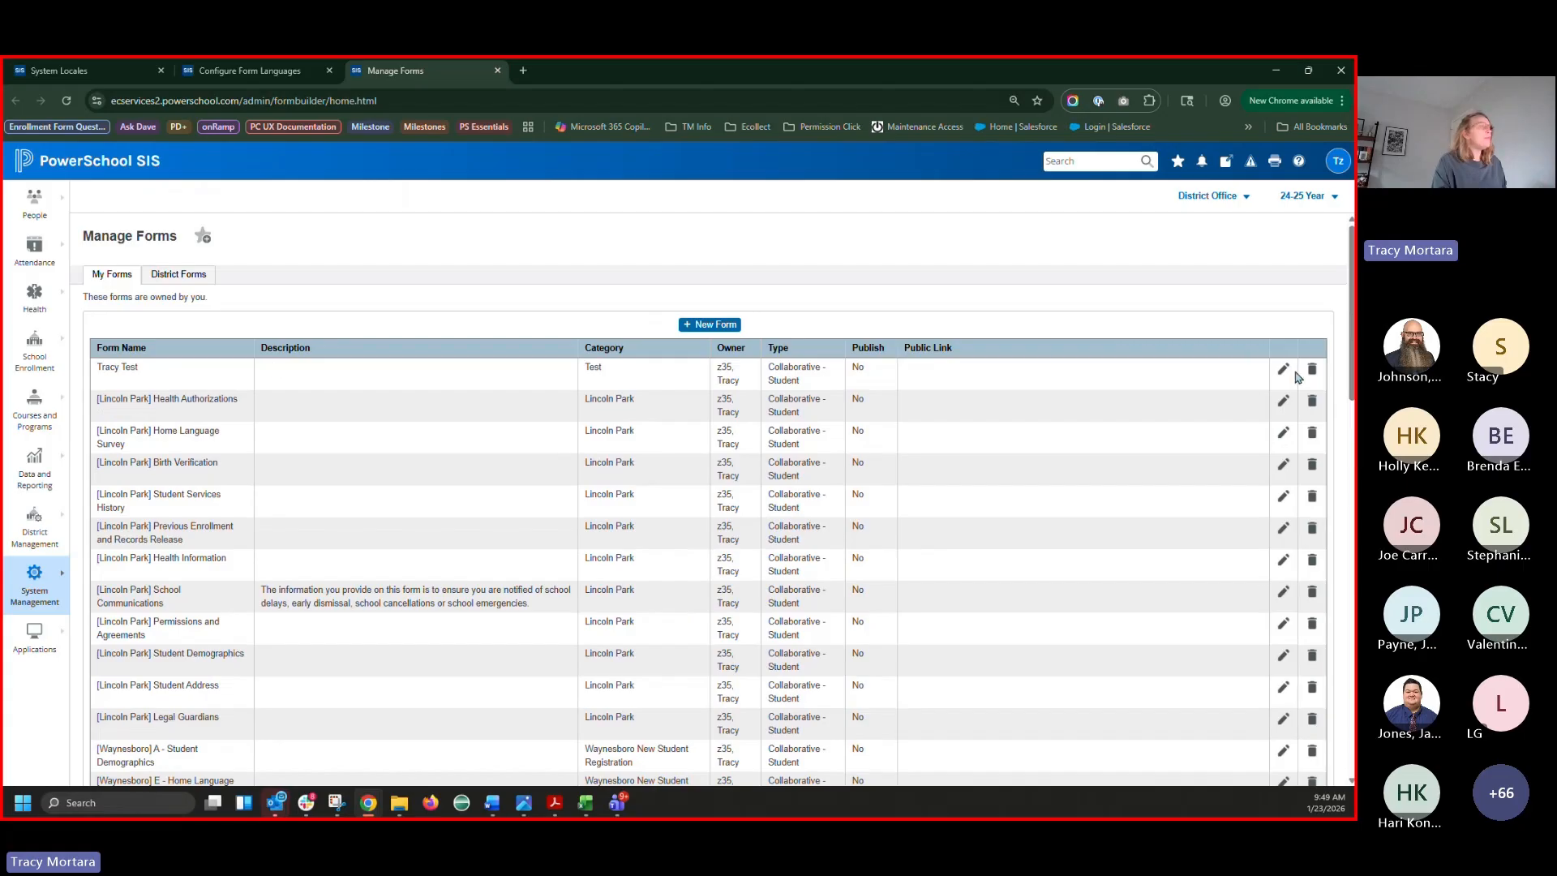
click(1283, 371)
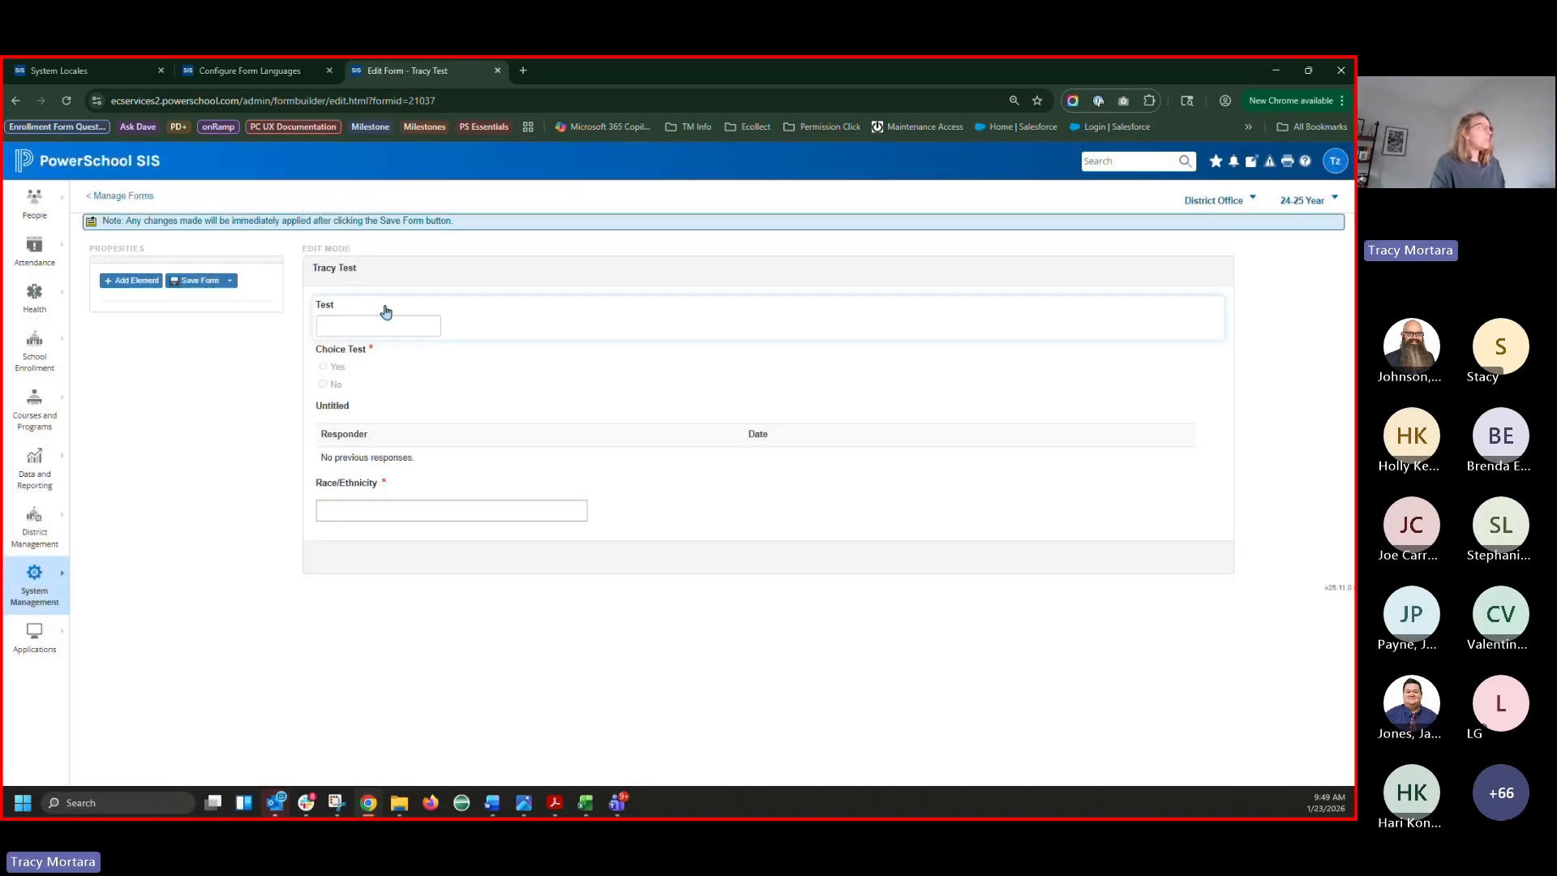
click(383, 317)
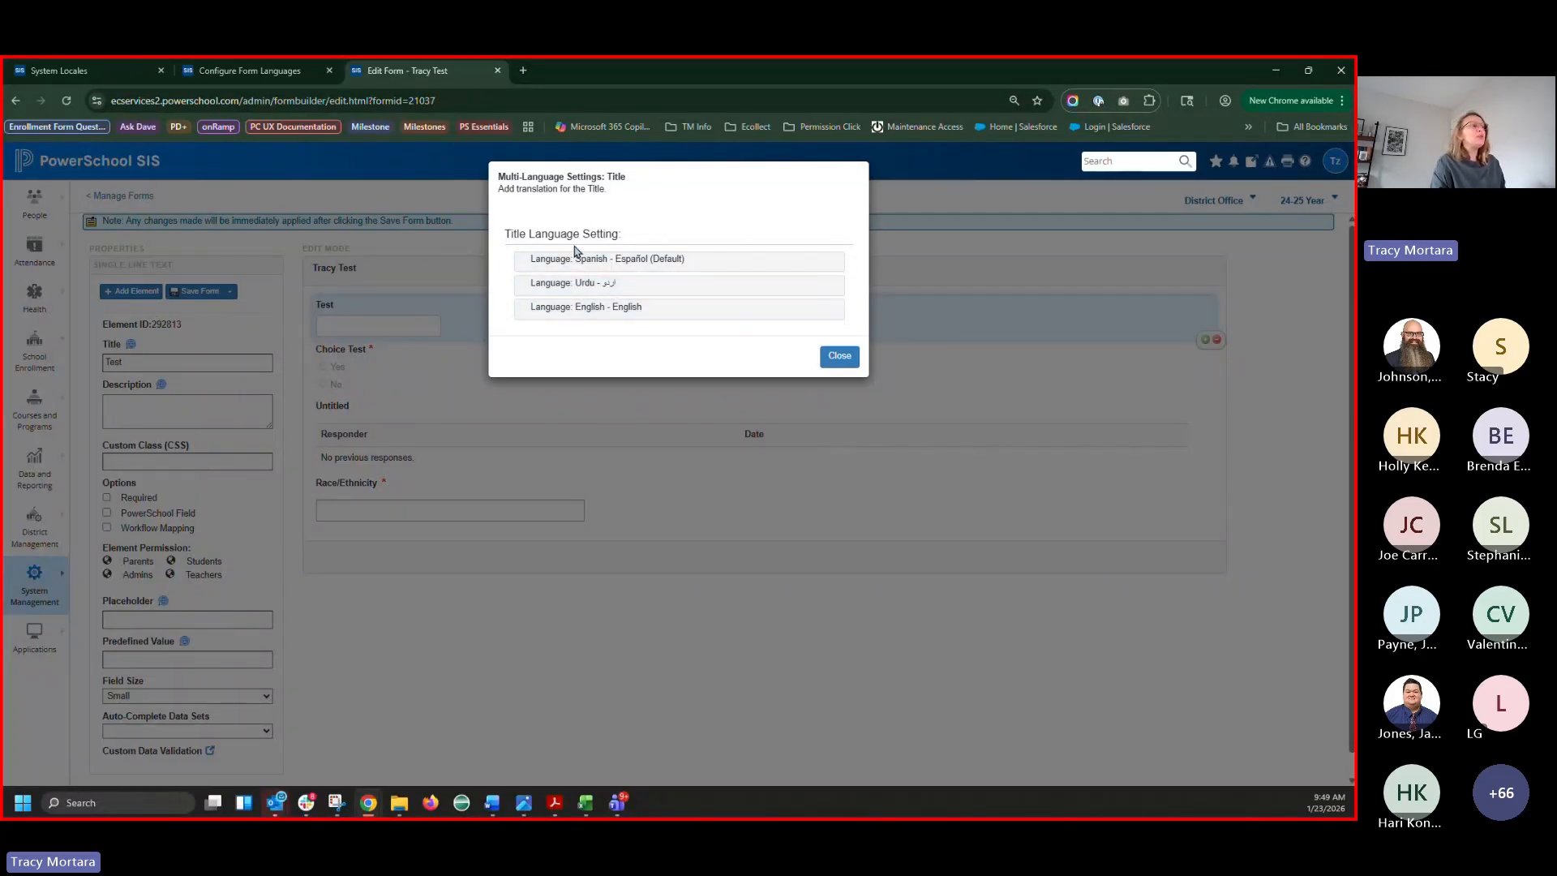
click(244, 71)
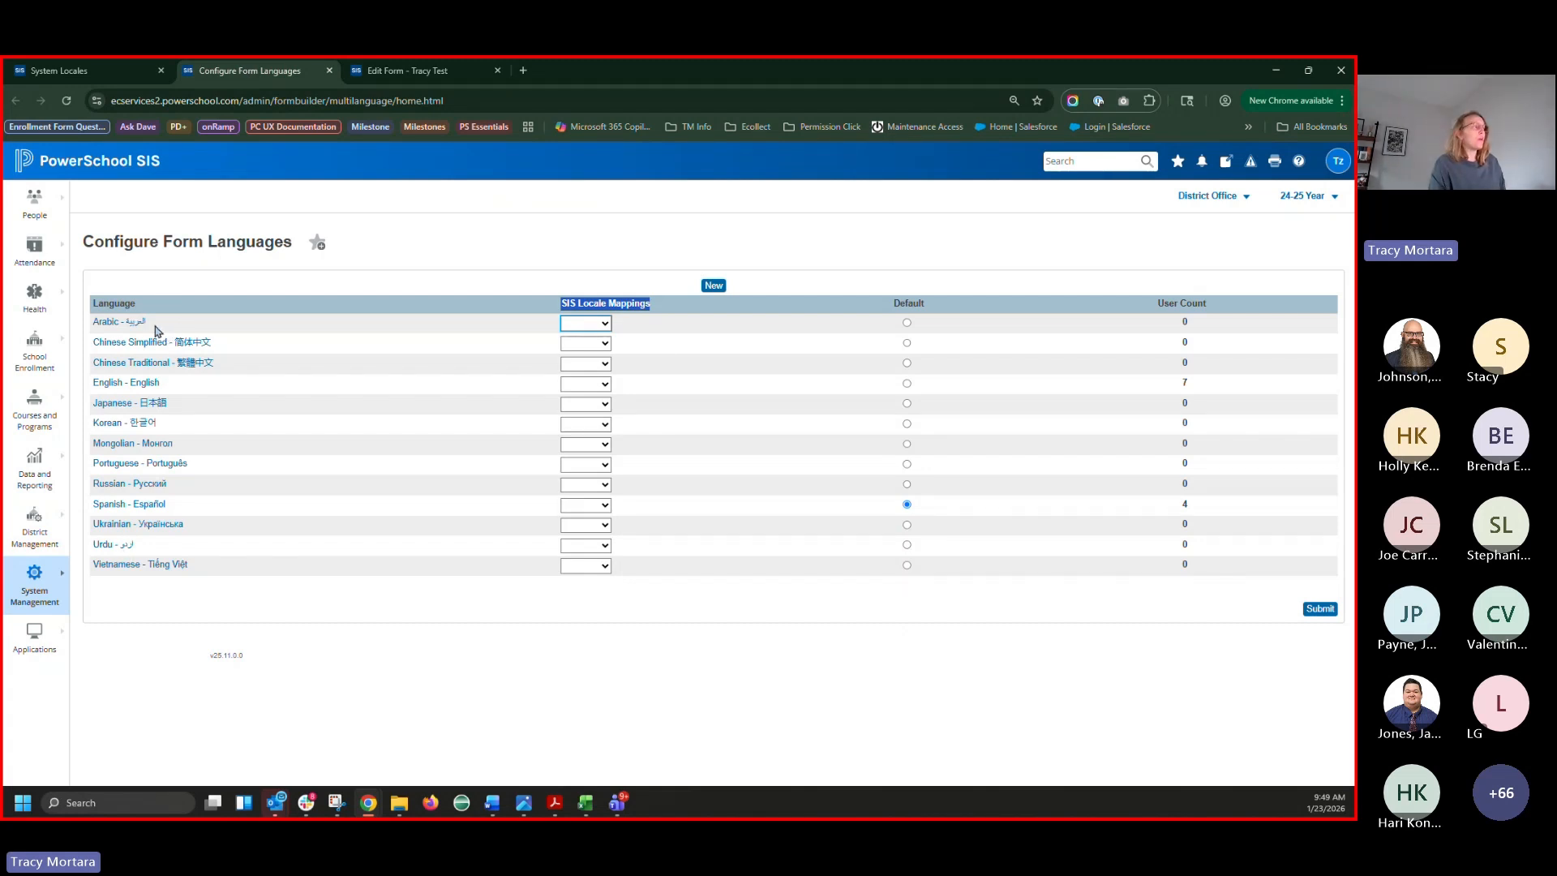
Show Configure Form Languages beside System Locales in split view and start a new locale
right_click(254, 66)
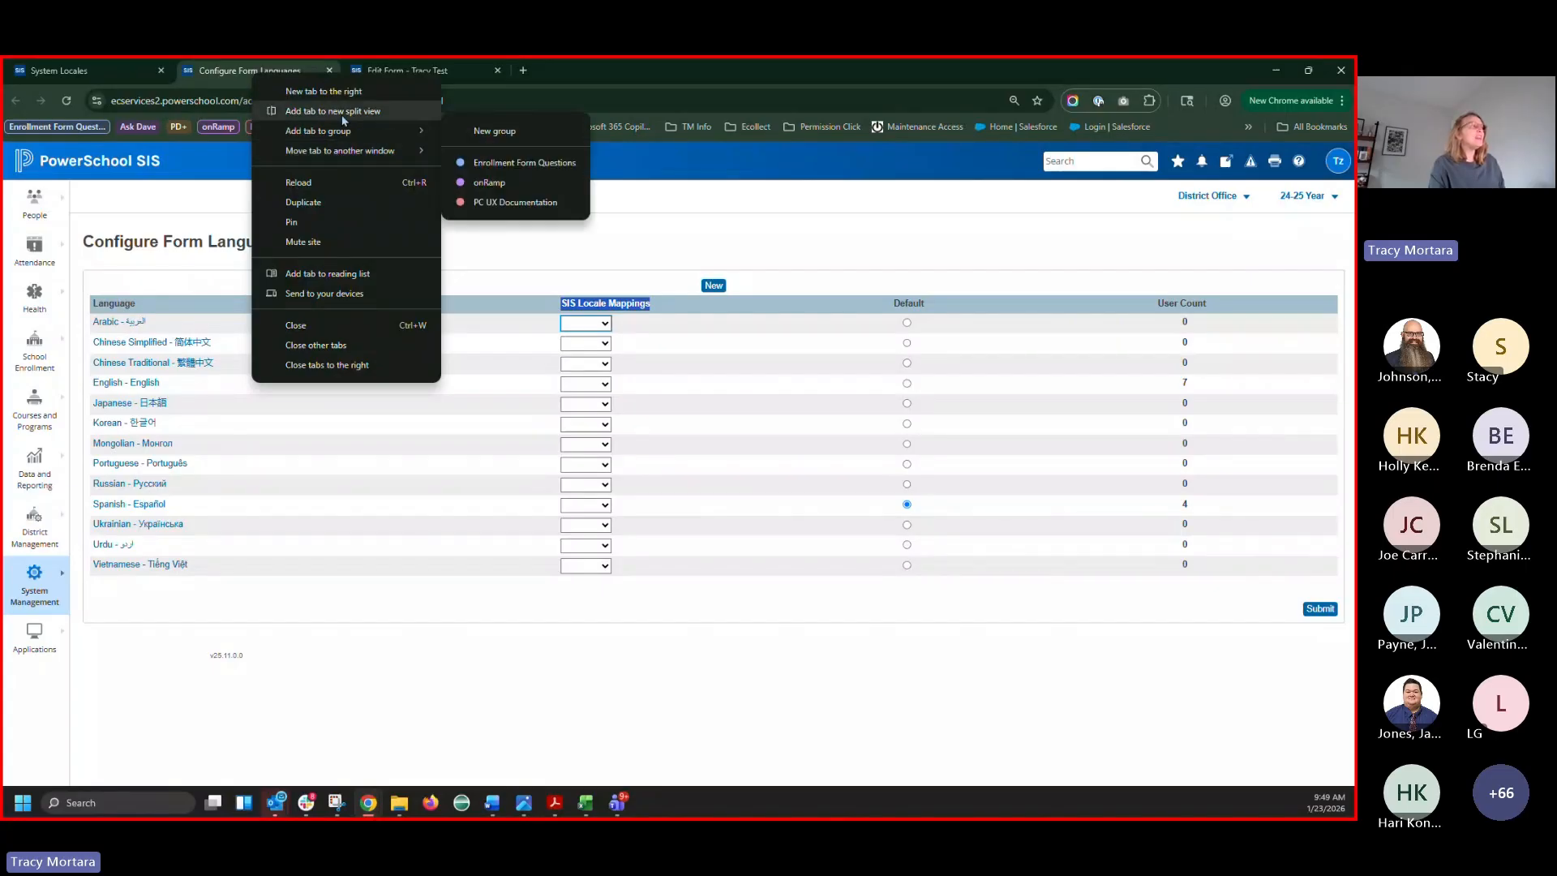
click(342, 117)
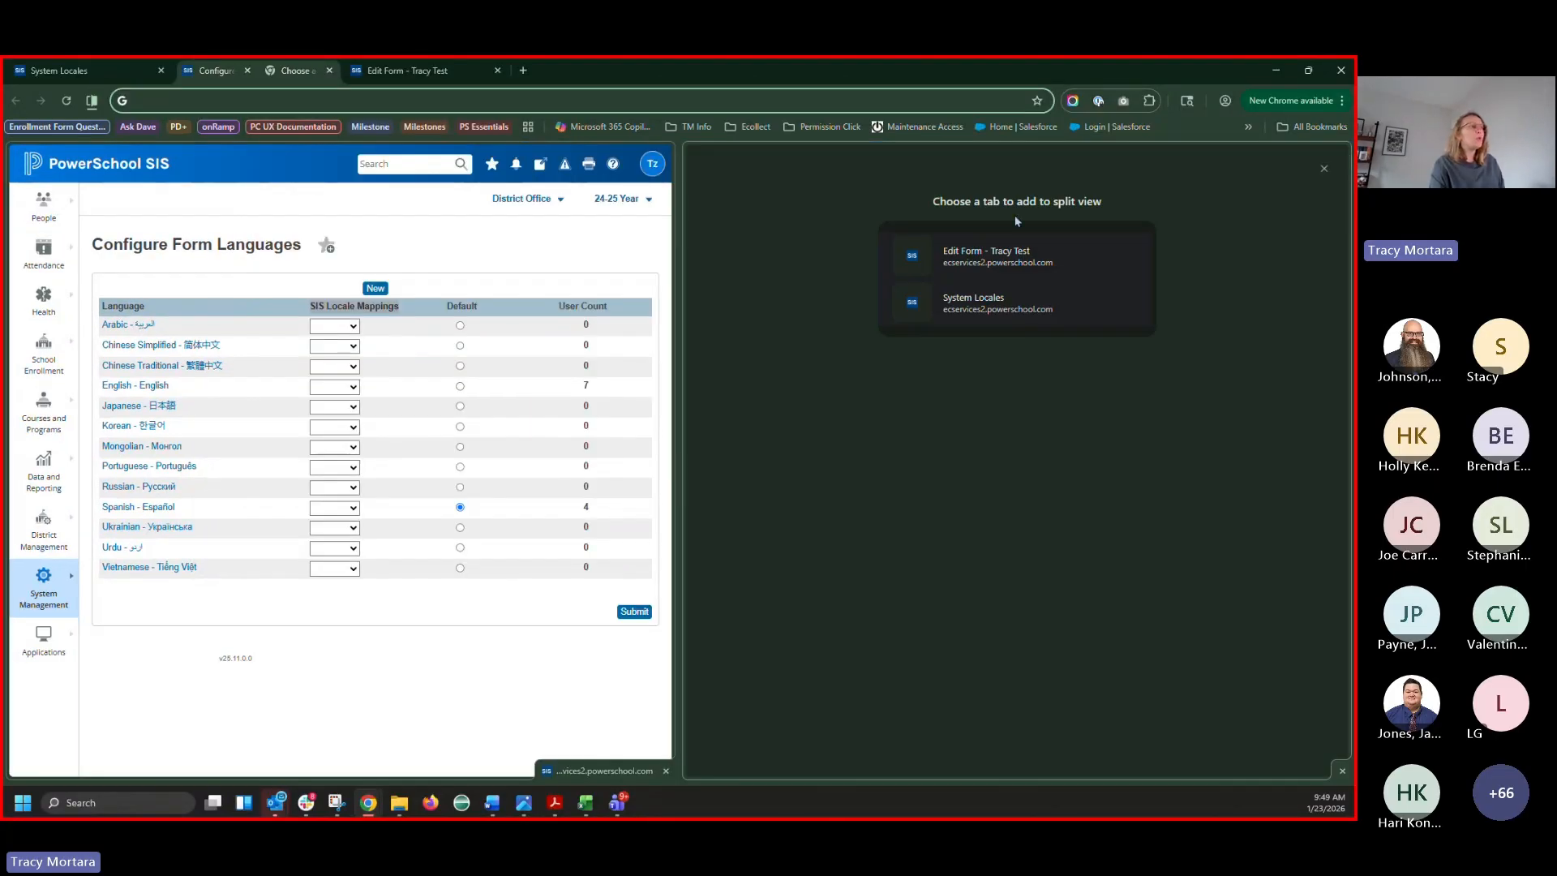
click(998, 320)
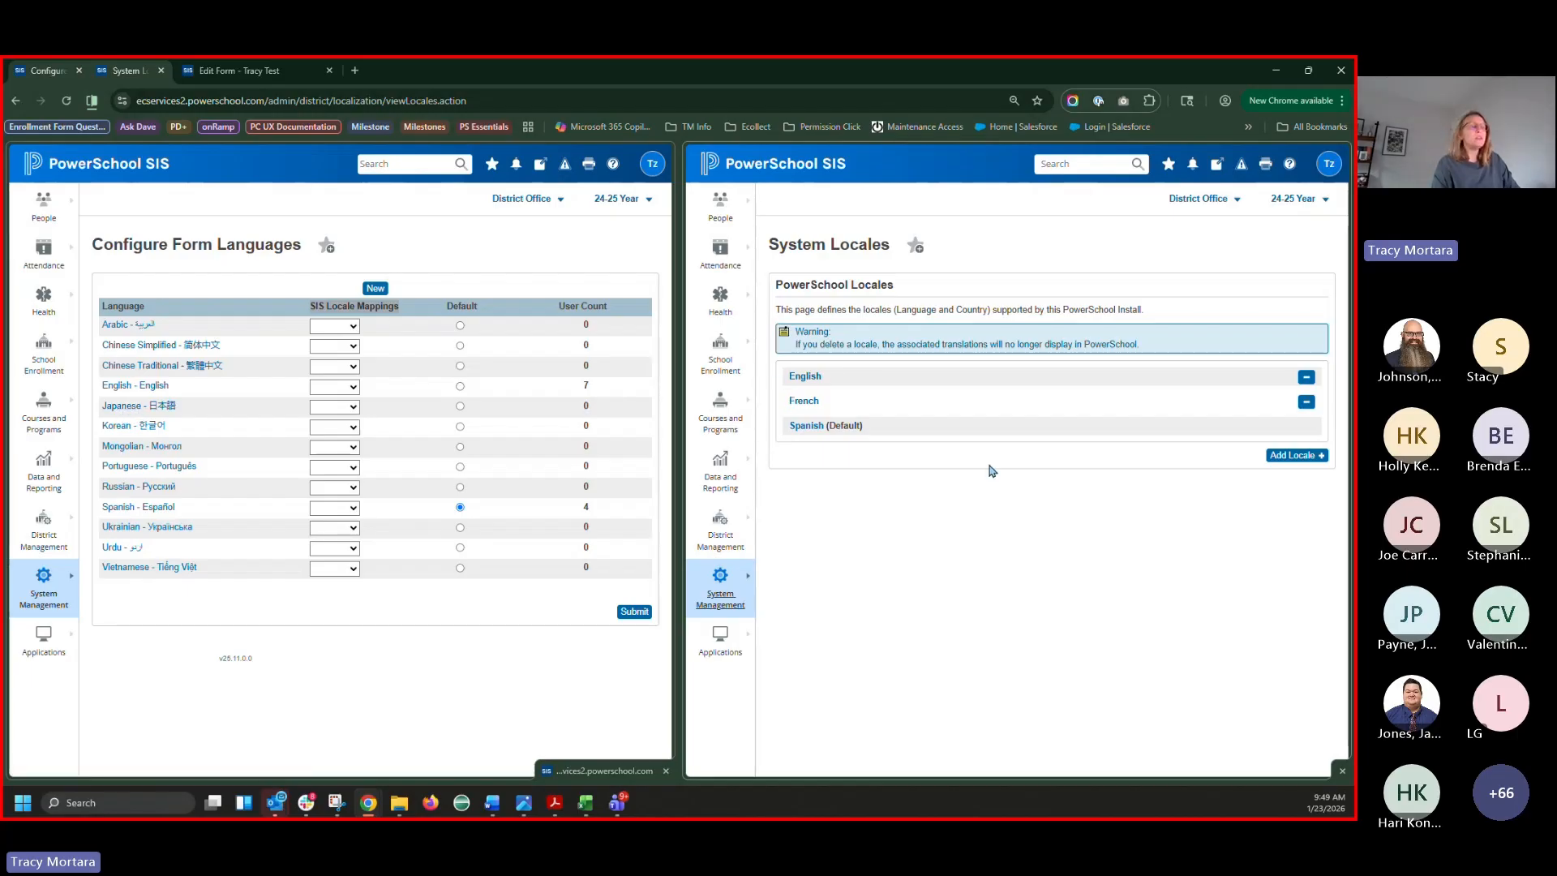
click(1290, 456)
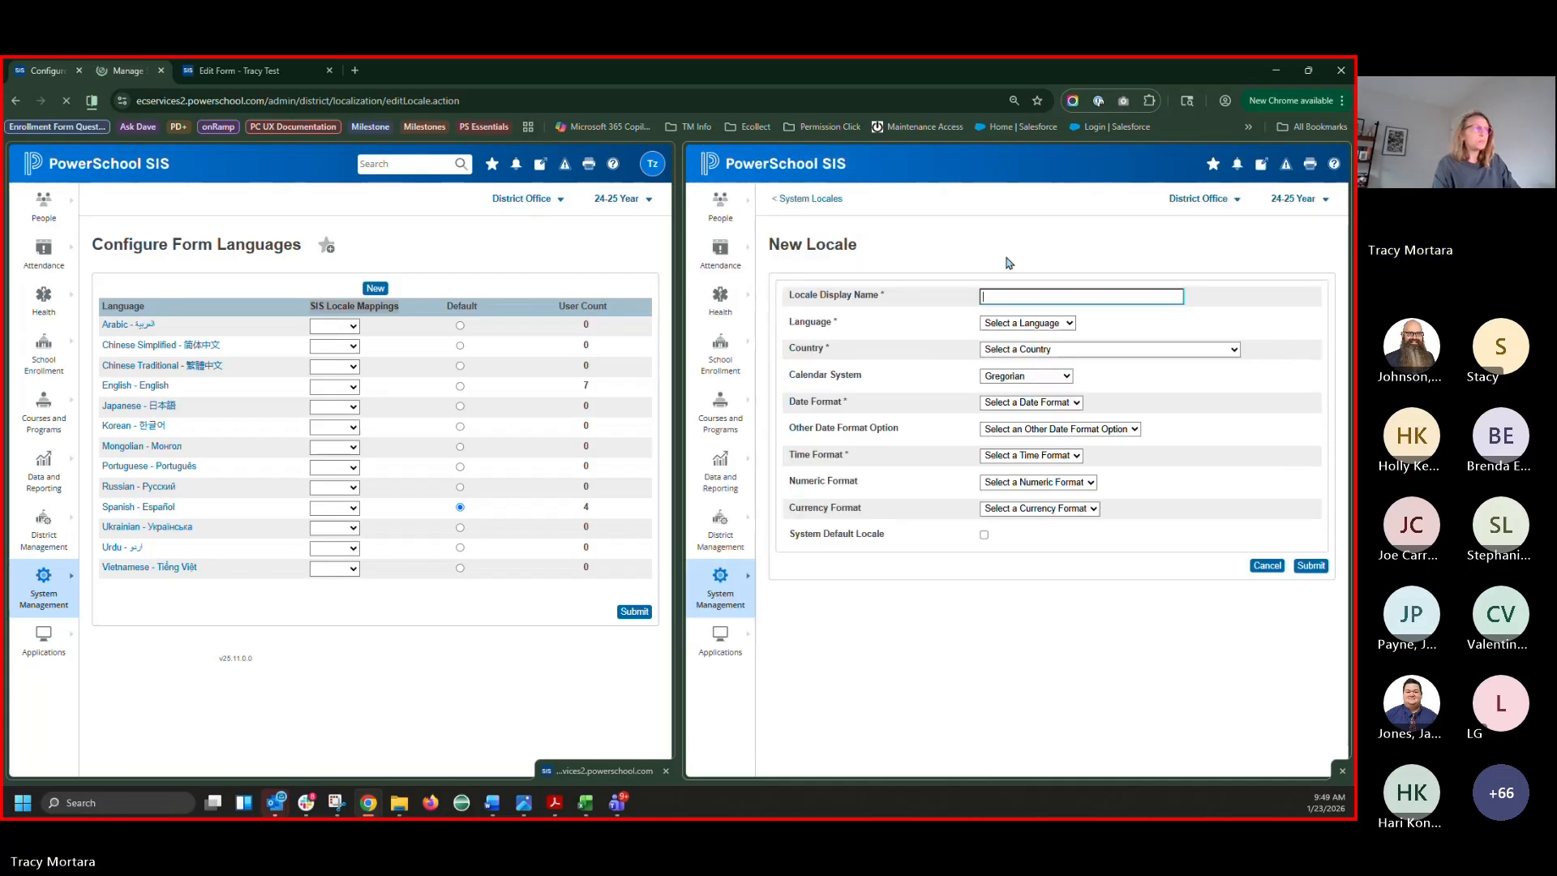
Name the new locale 'Japanese' and choose Japanese as its language
text(Japa)
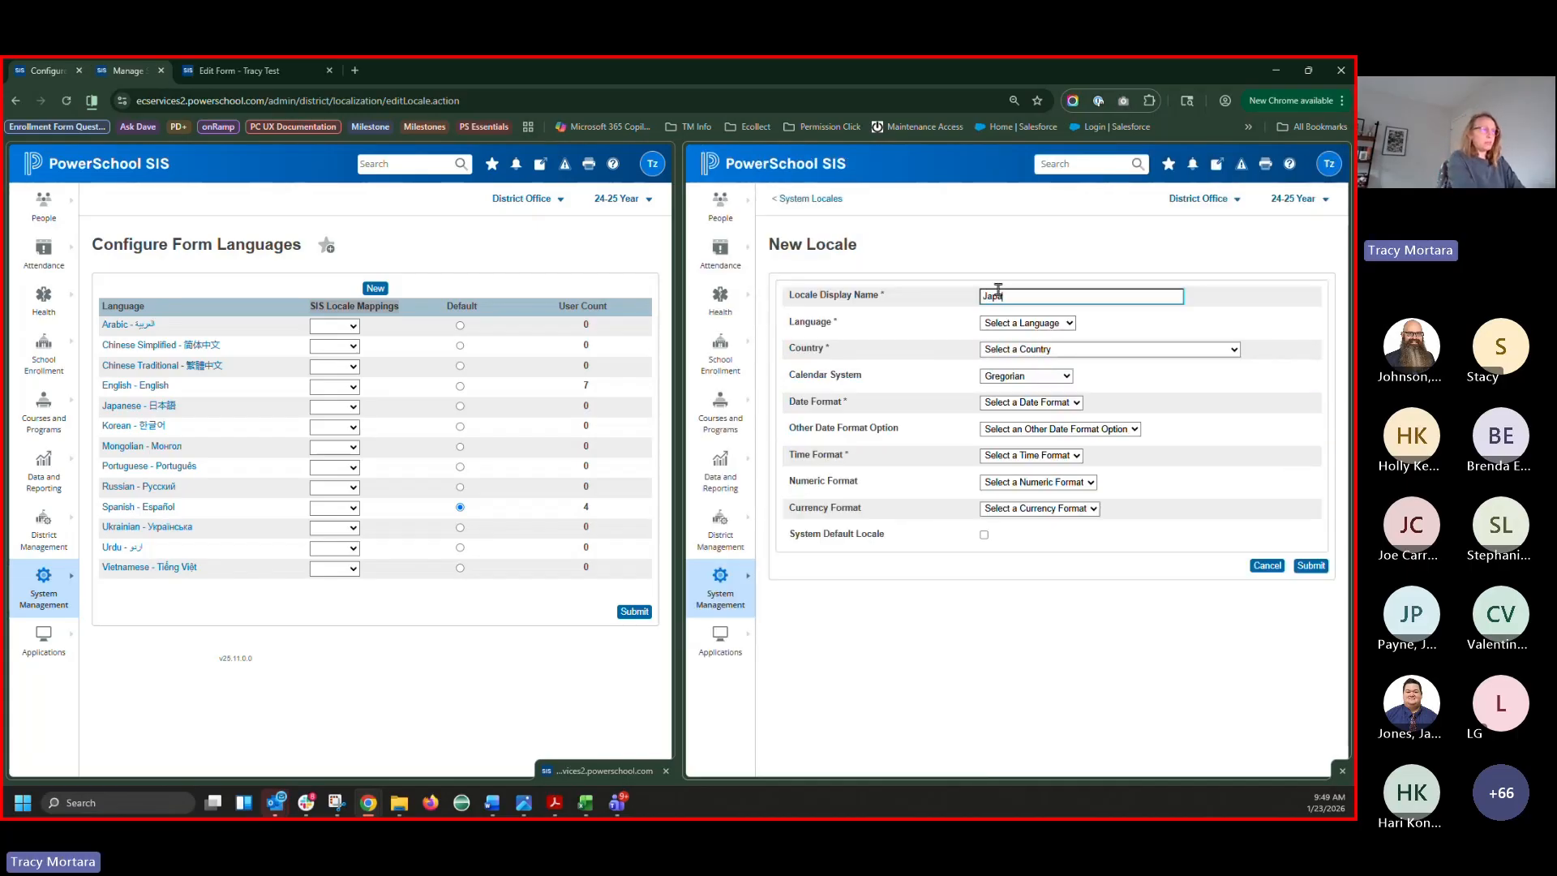
text(nese)
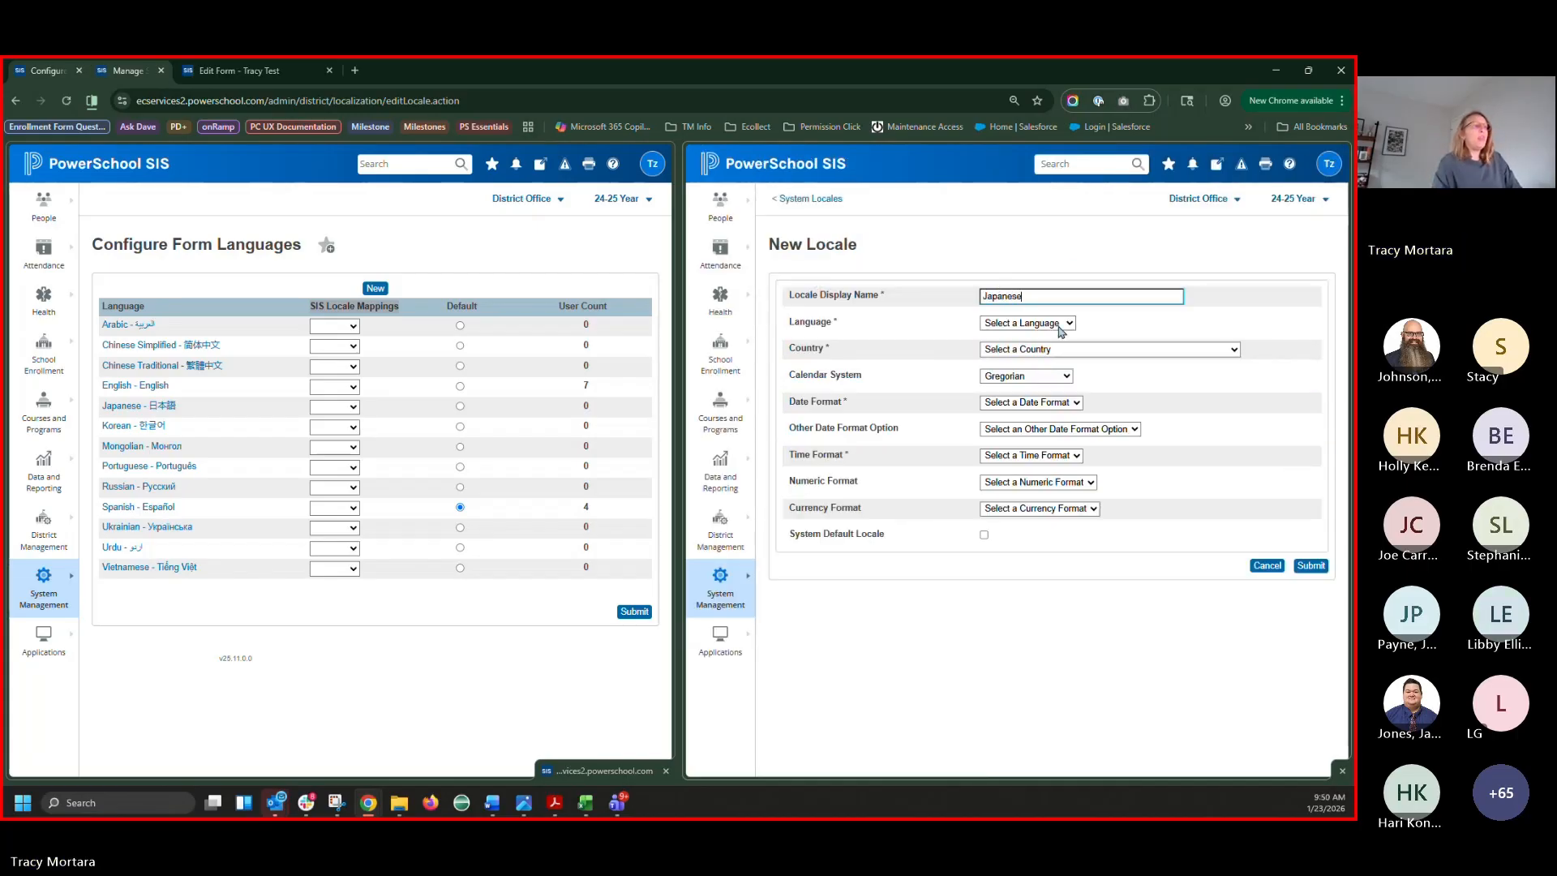
click(1058, 326)
key(j)
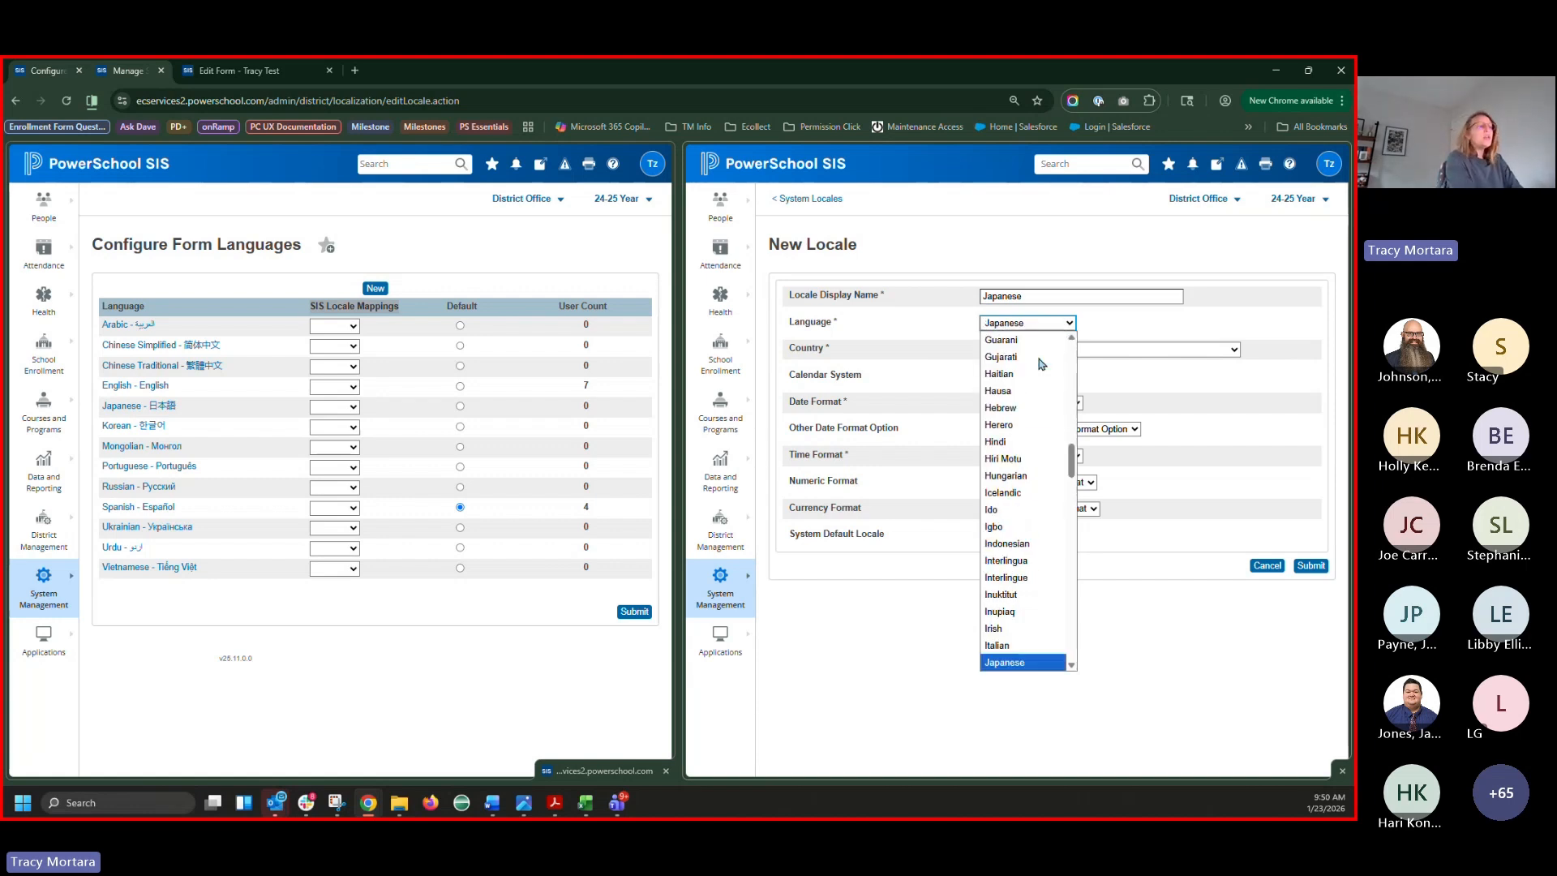
key(Return)
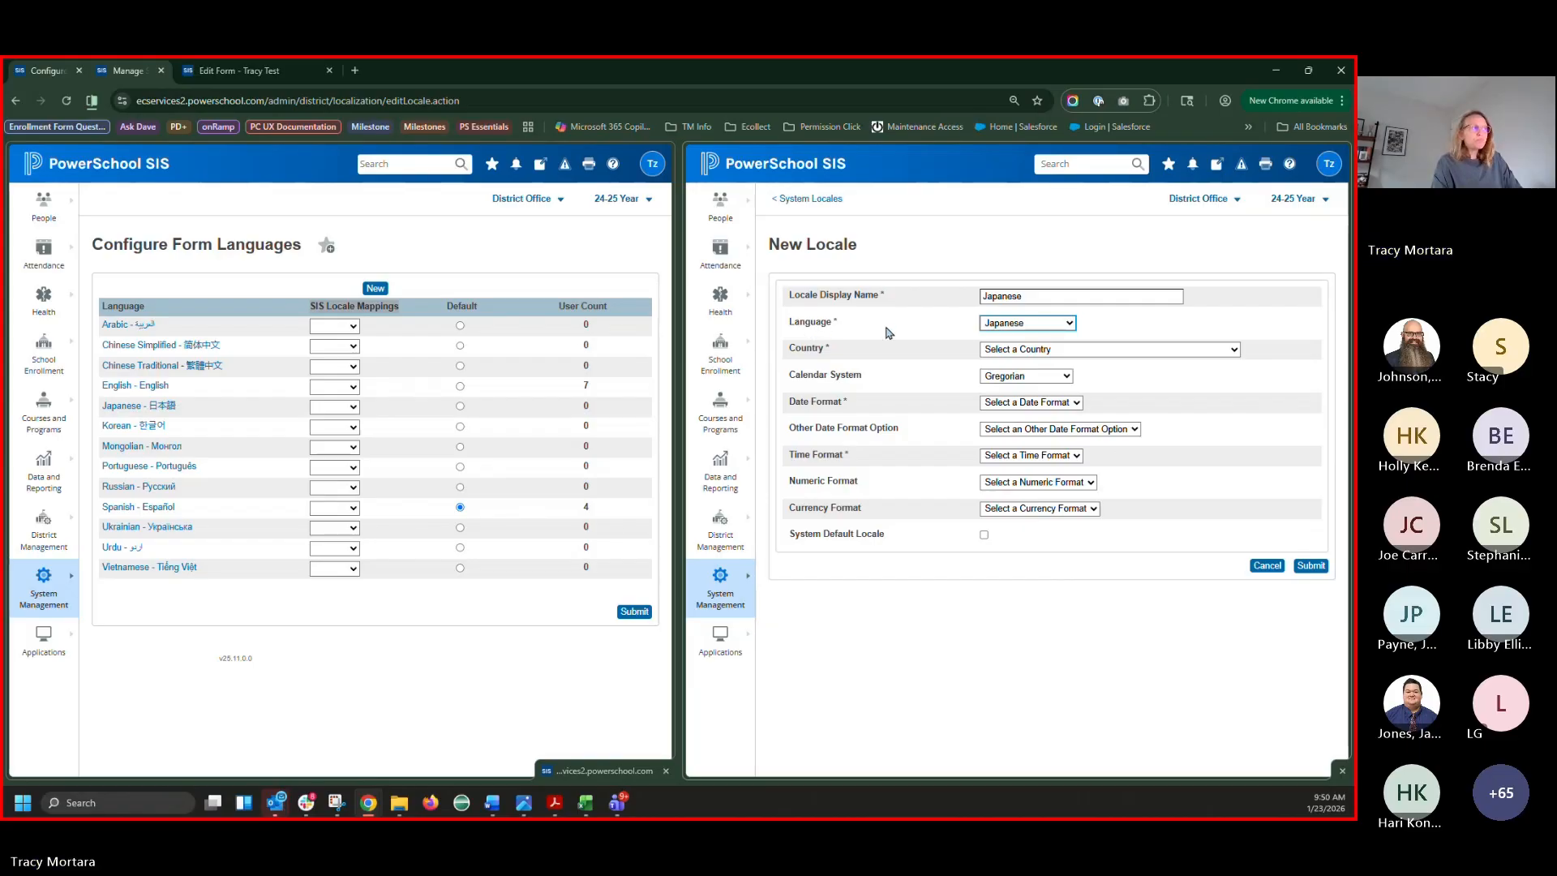
click(1029, 294)
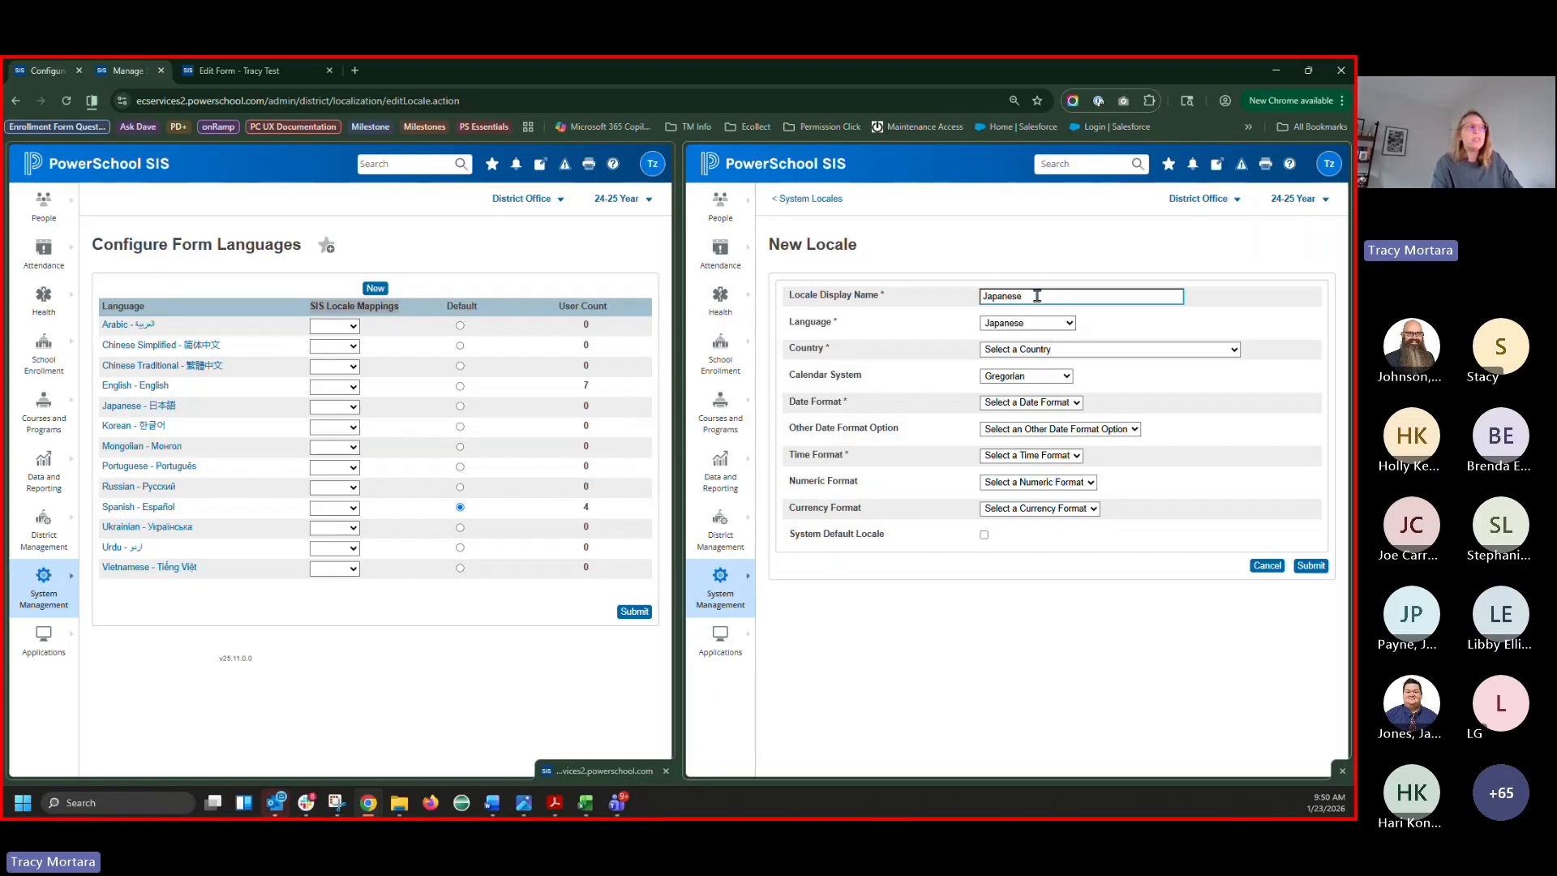
double_click(1031, 294)
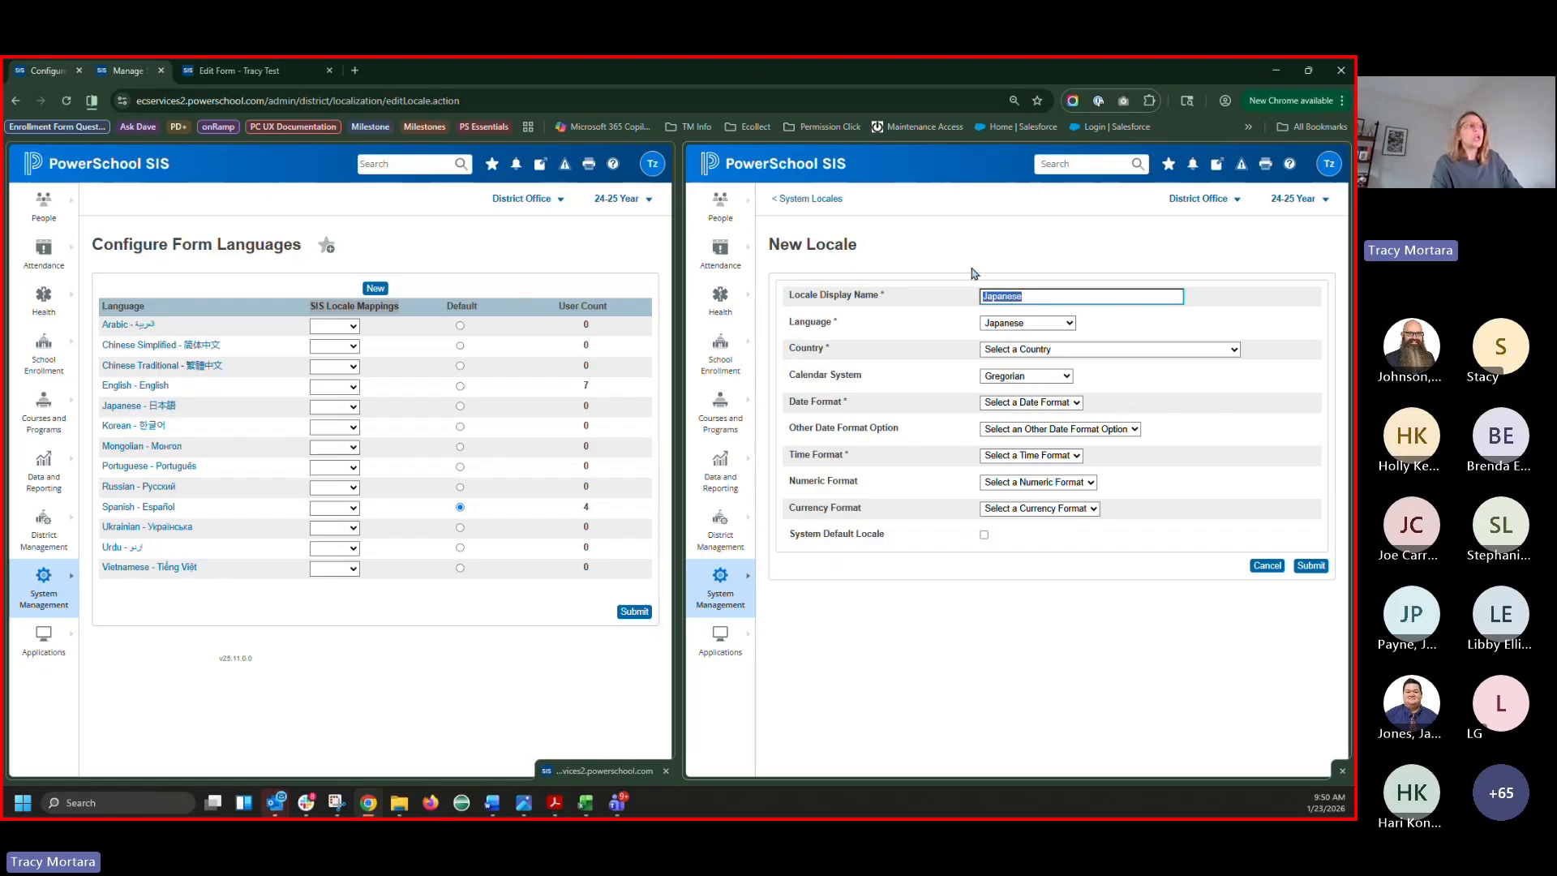
click(1055, 294)
double_click(1055, 294)
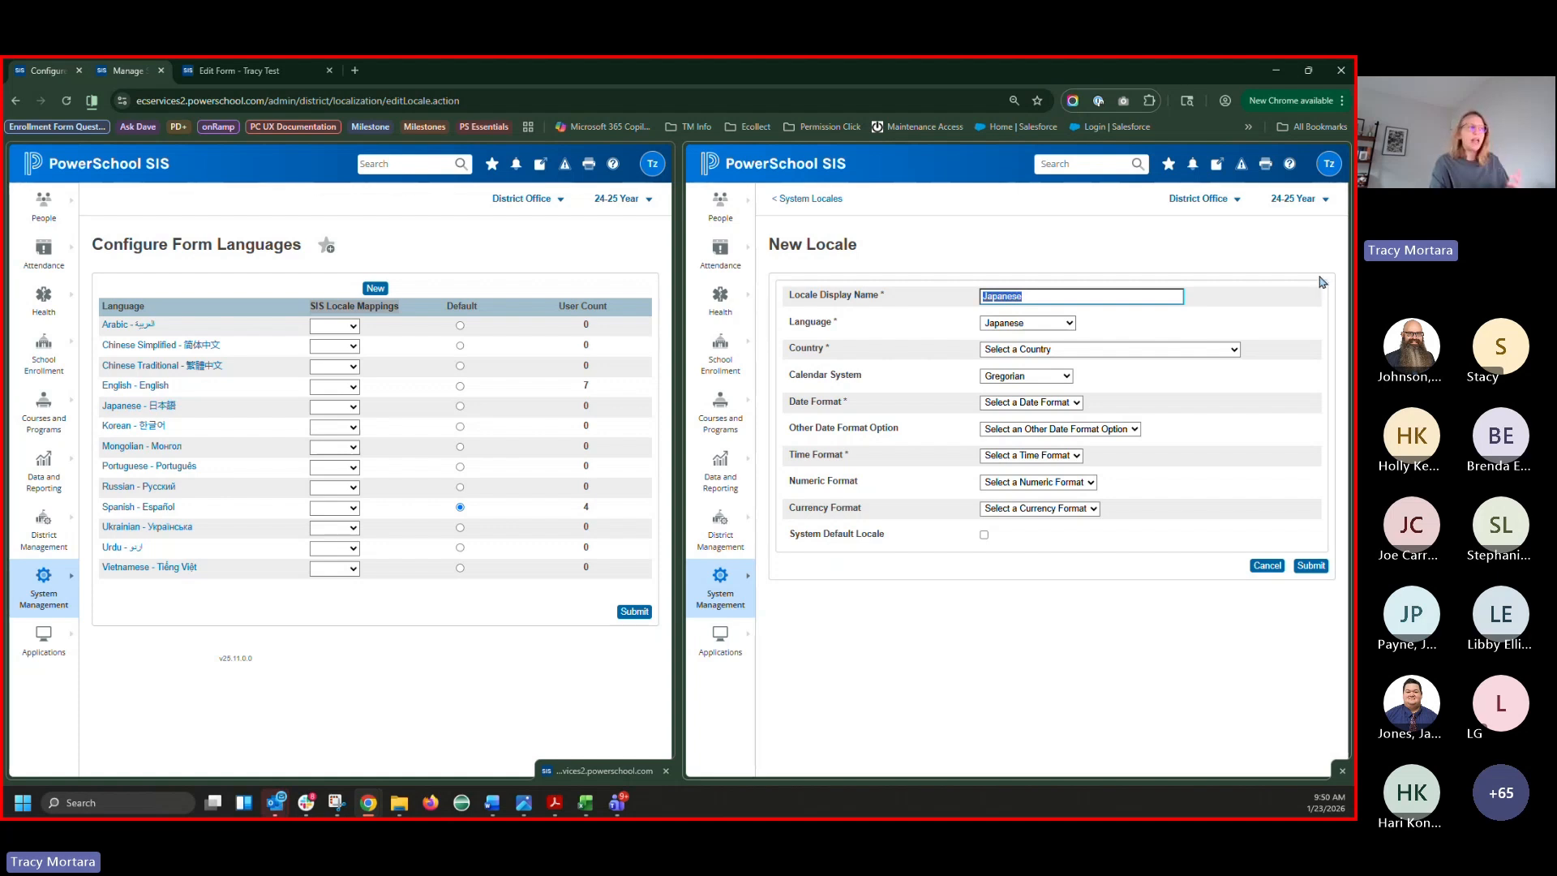
Set the locale's country to UNITED STATES
click(1033, 352)
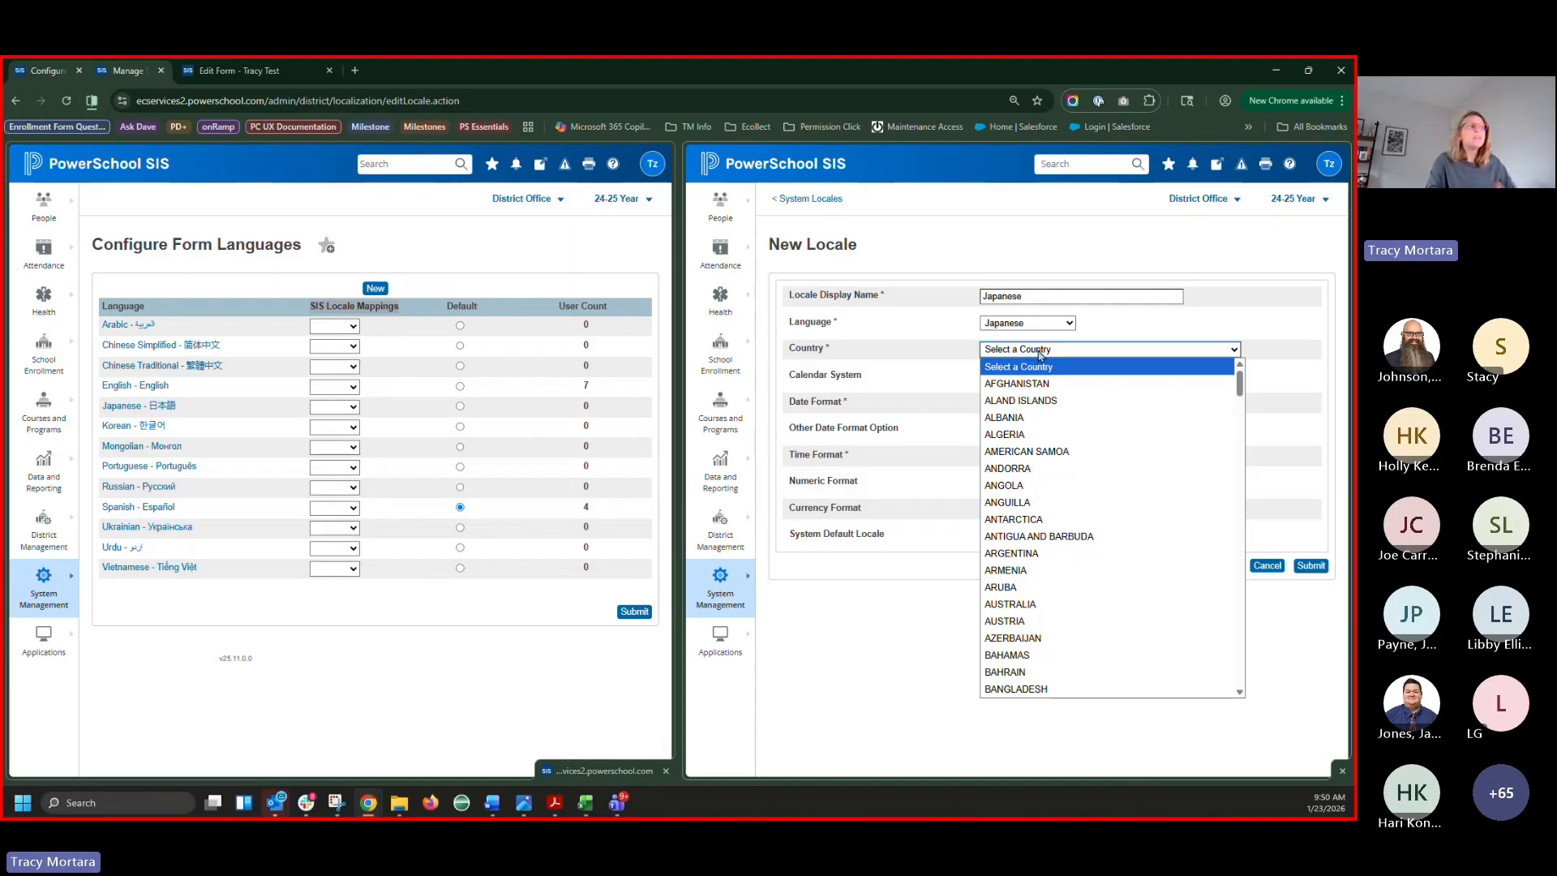
text(united)
key(Down)
key(Down)
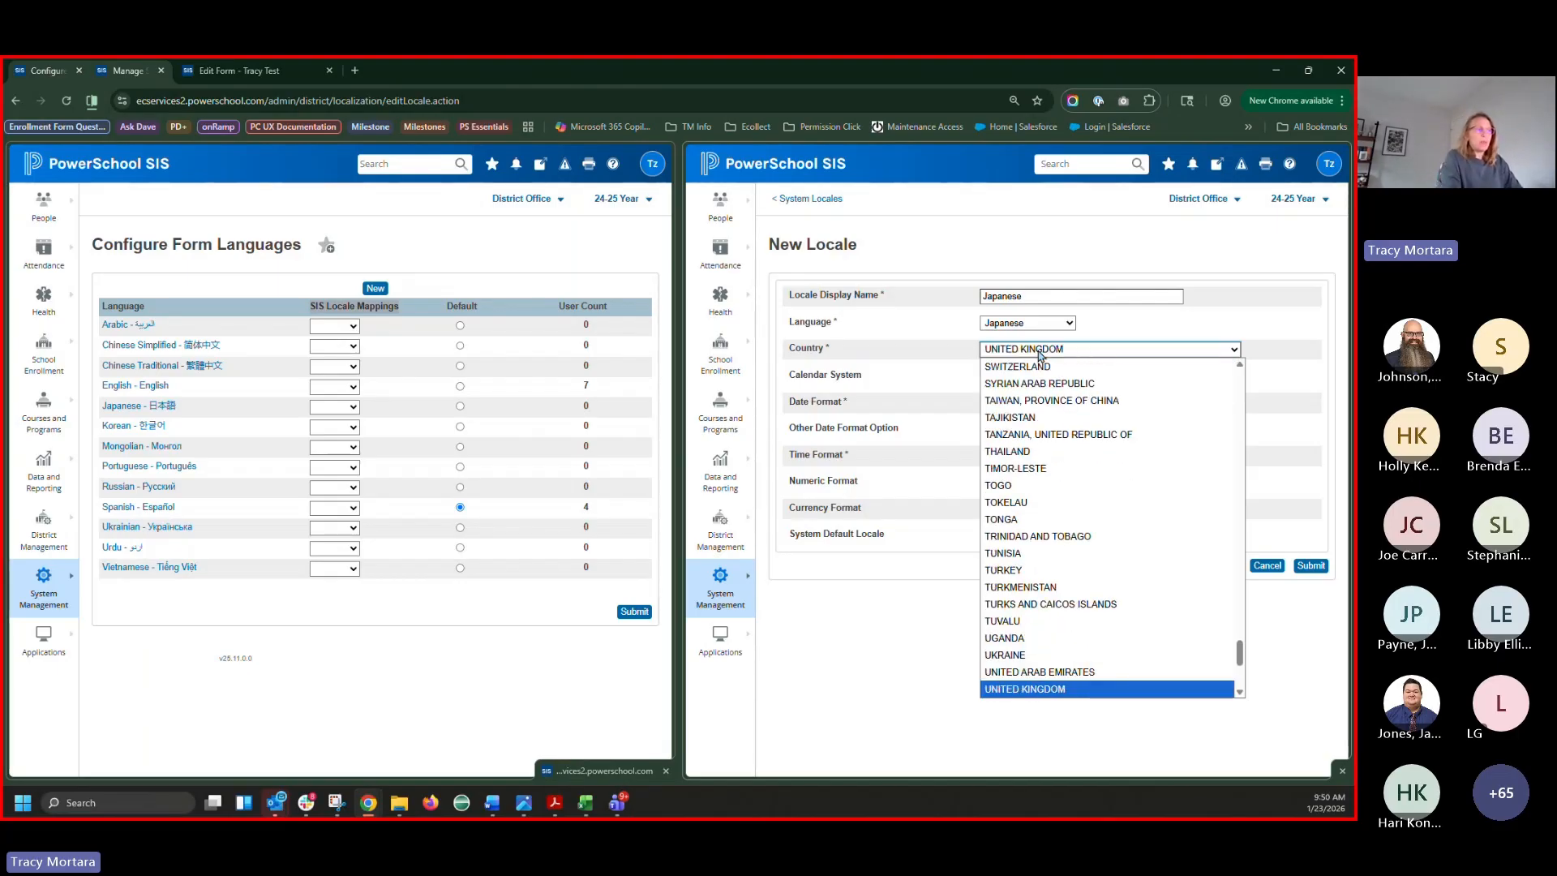
key(Return)
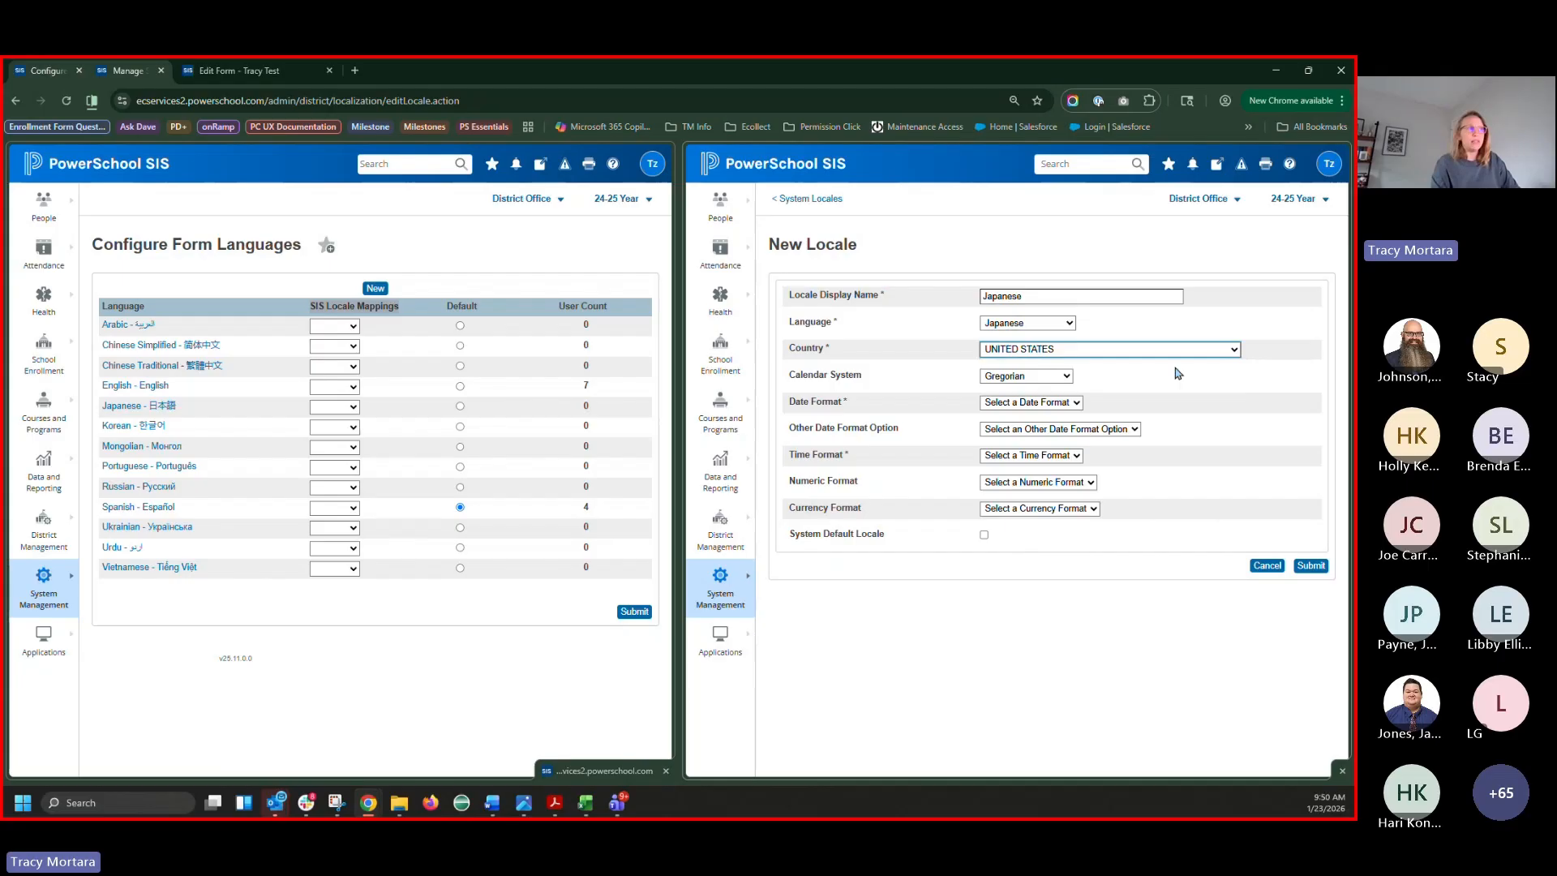
Choose Gregorian calendar, MM/dd/yyyy dates and 12h clock, then submit the Japanese locale
click(1058, 380)
click(1060, 381)
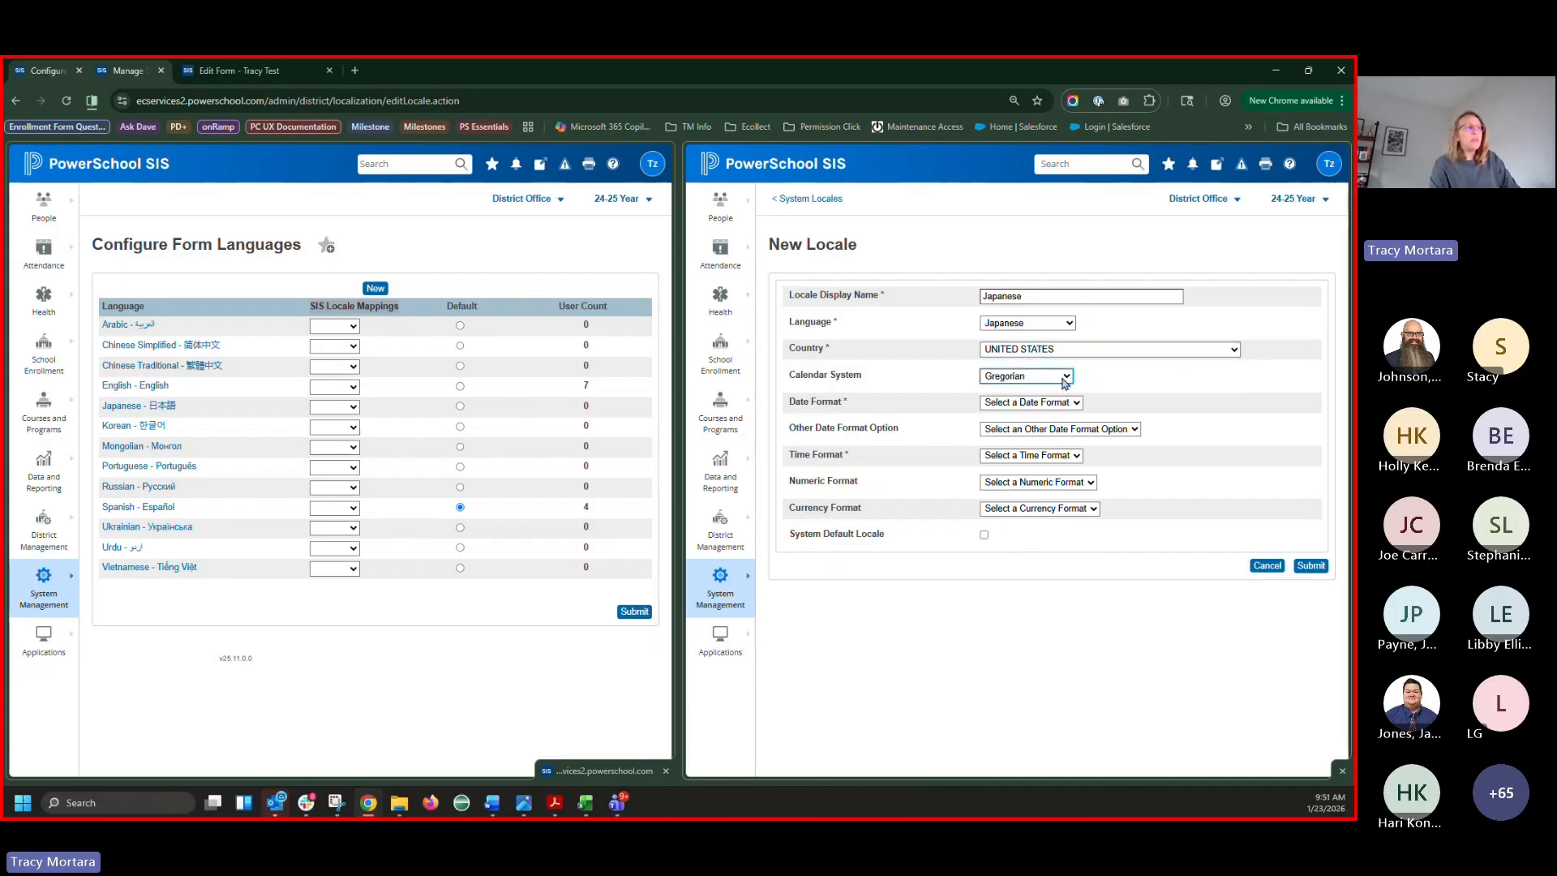
click(1035, 405)
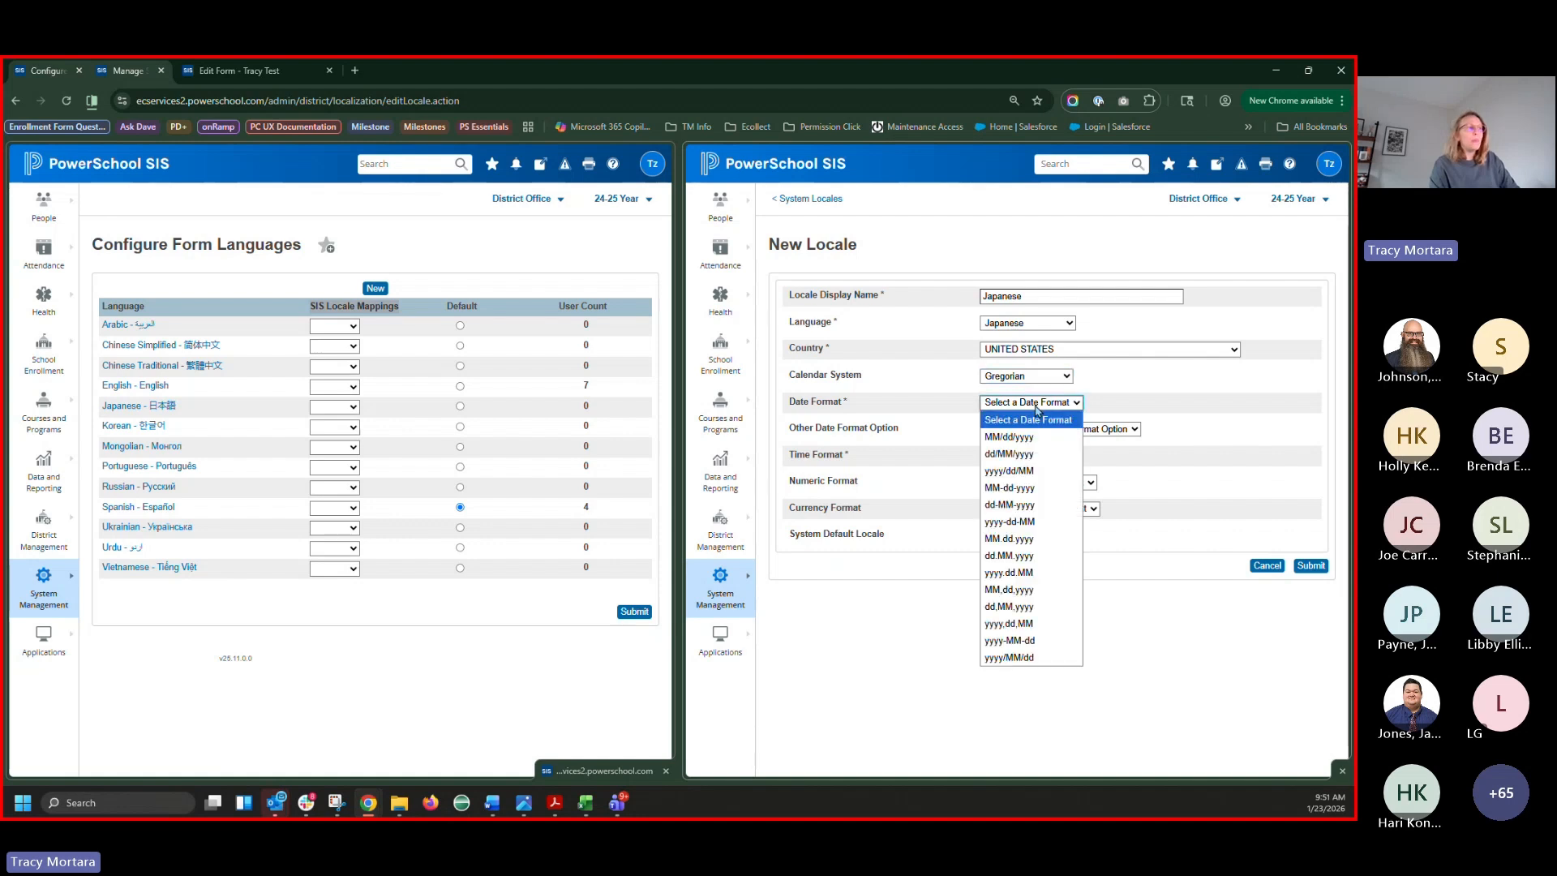
click(995, 435)
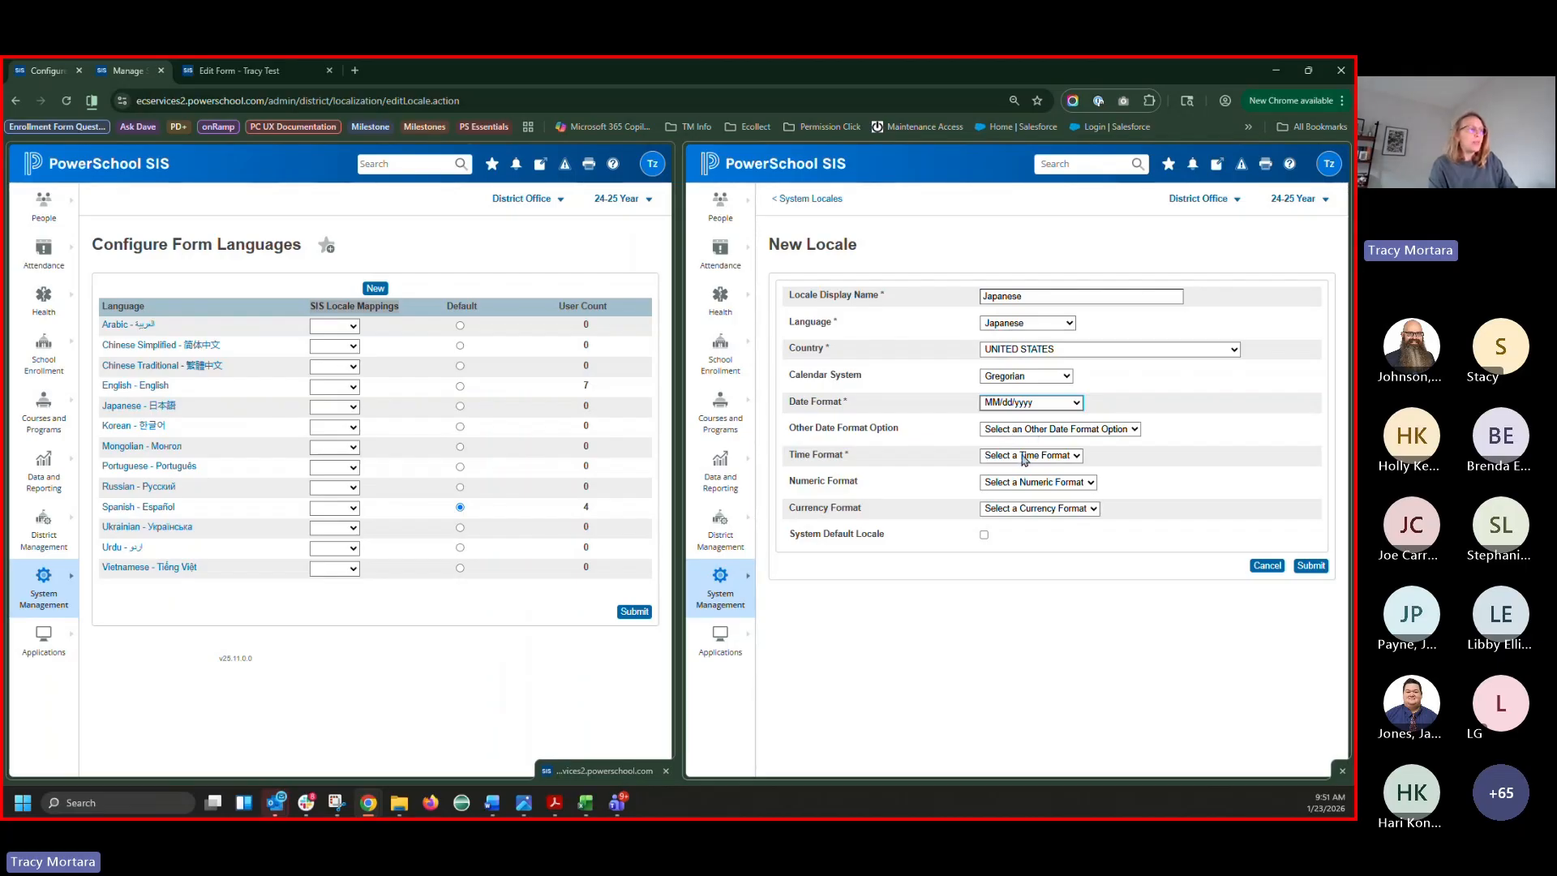
click(1024, 459)
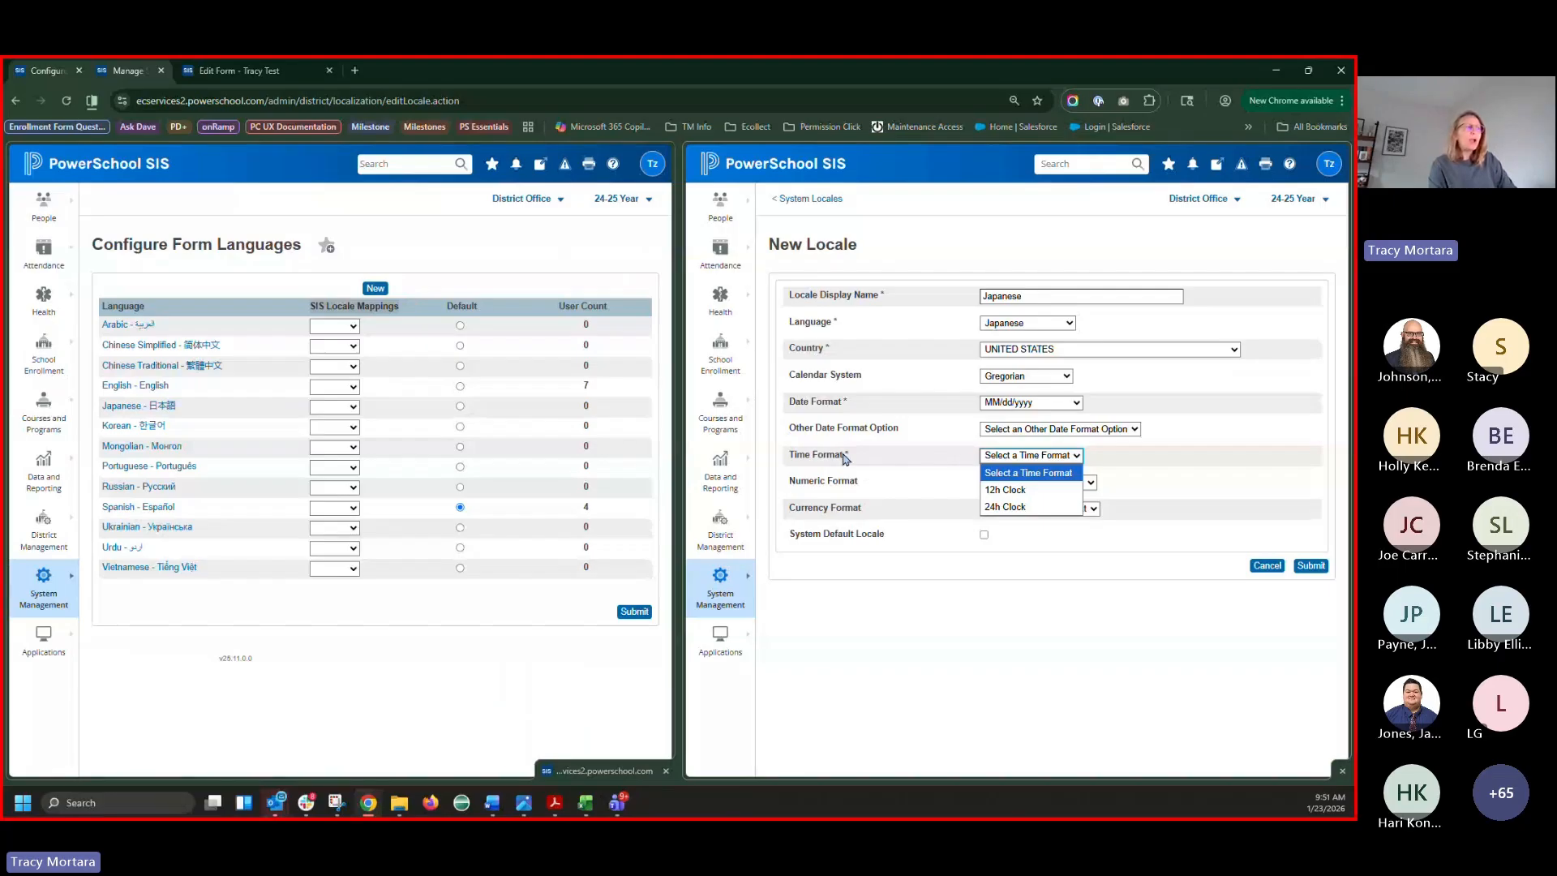
click(1010, 489)
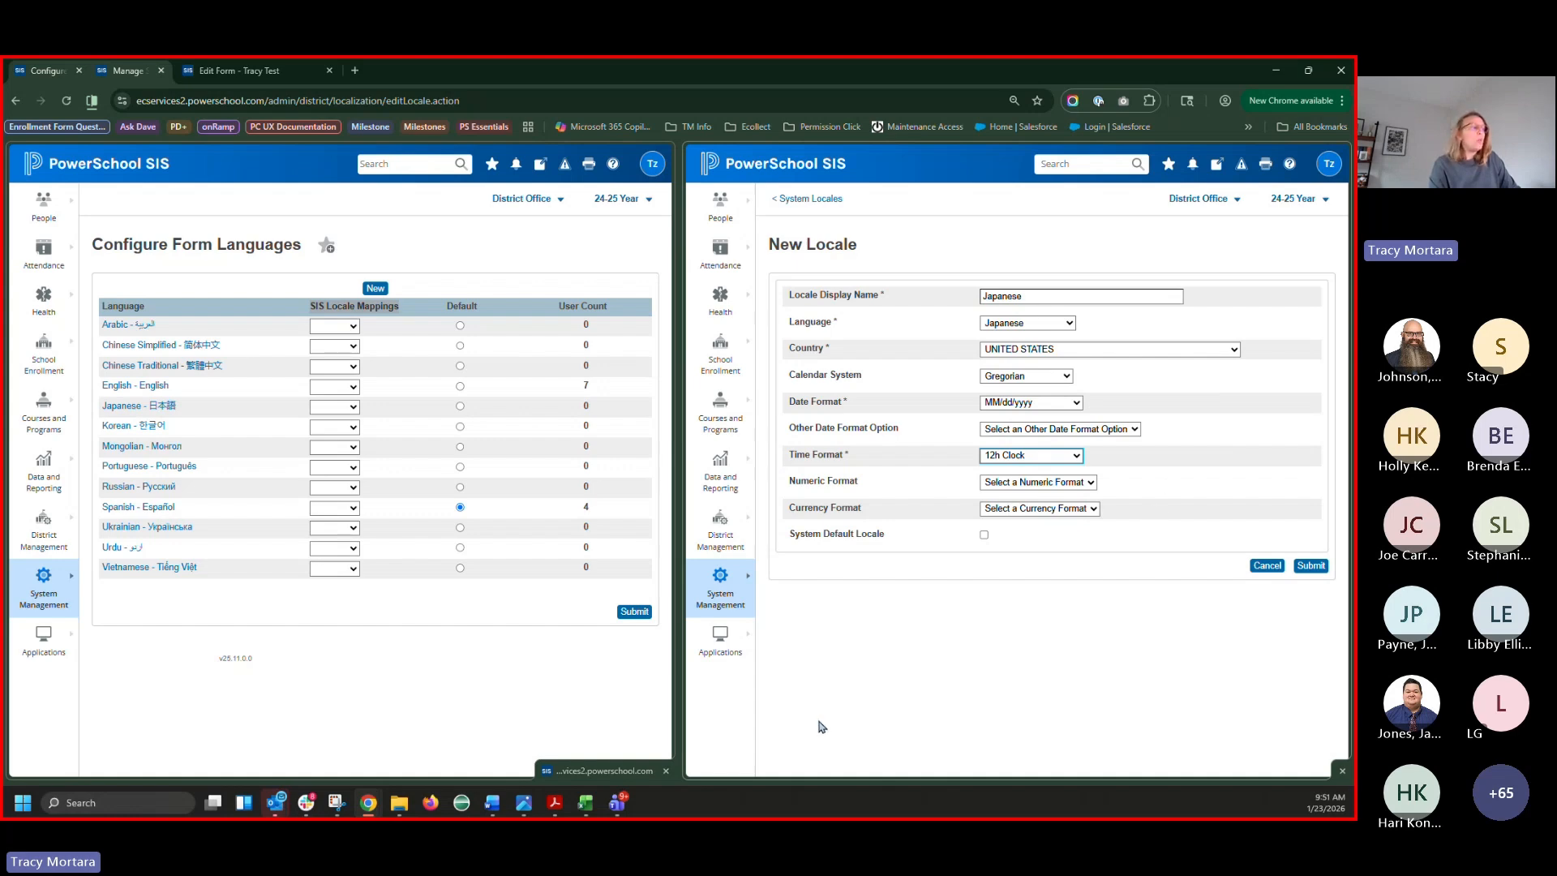
click(588, 813)
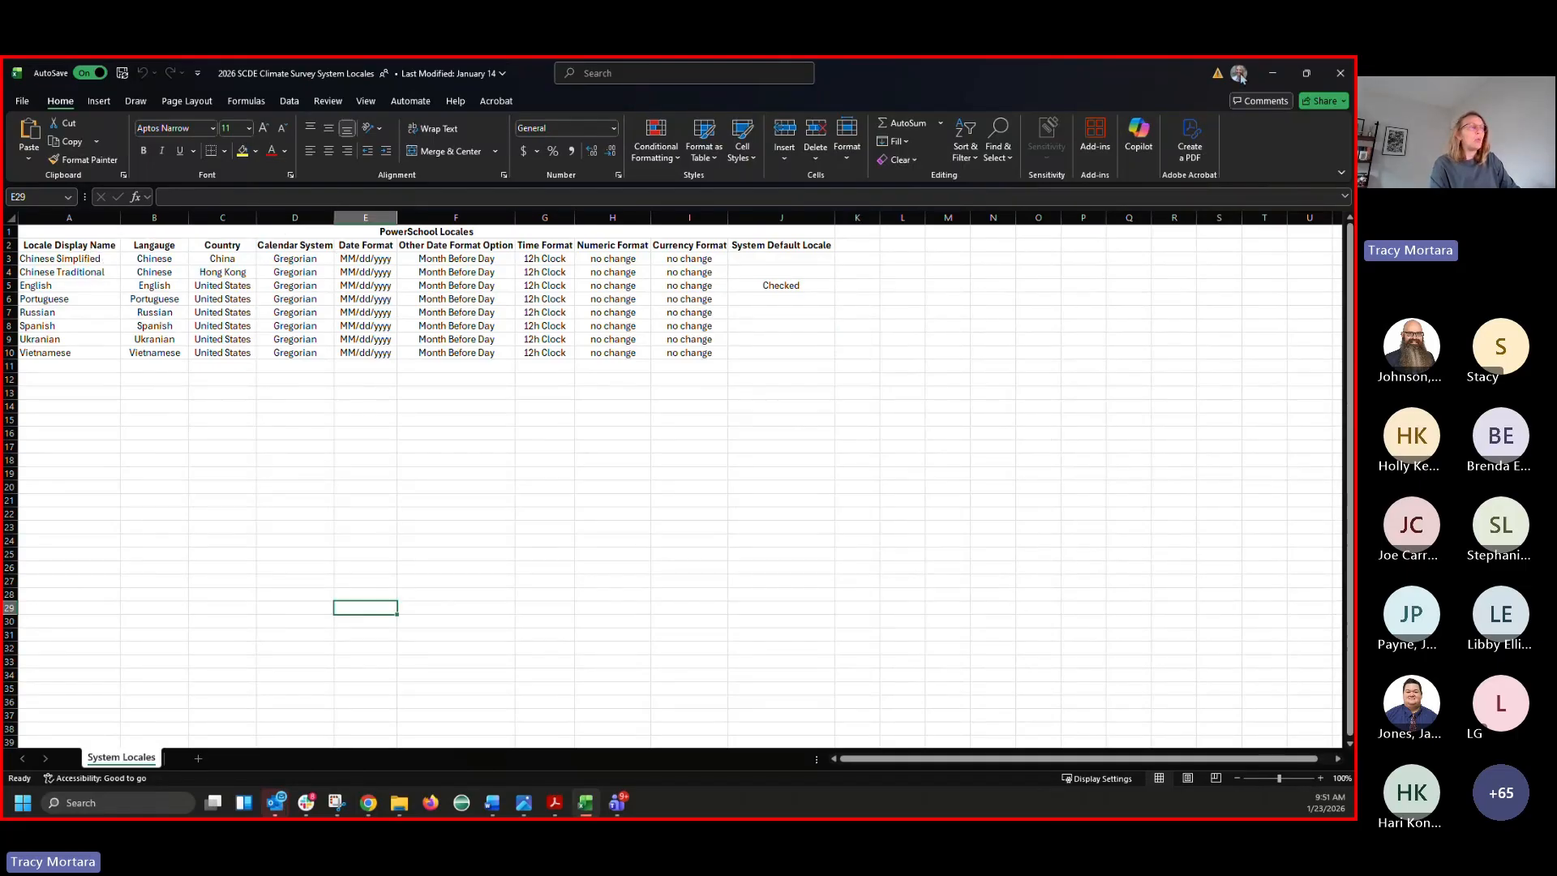
click(1274, 72)
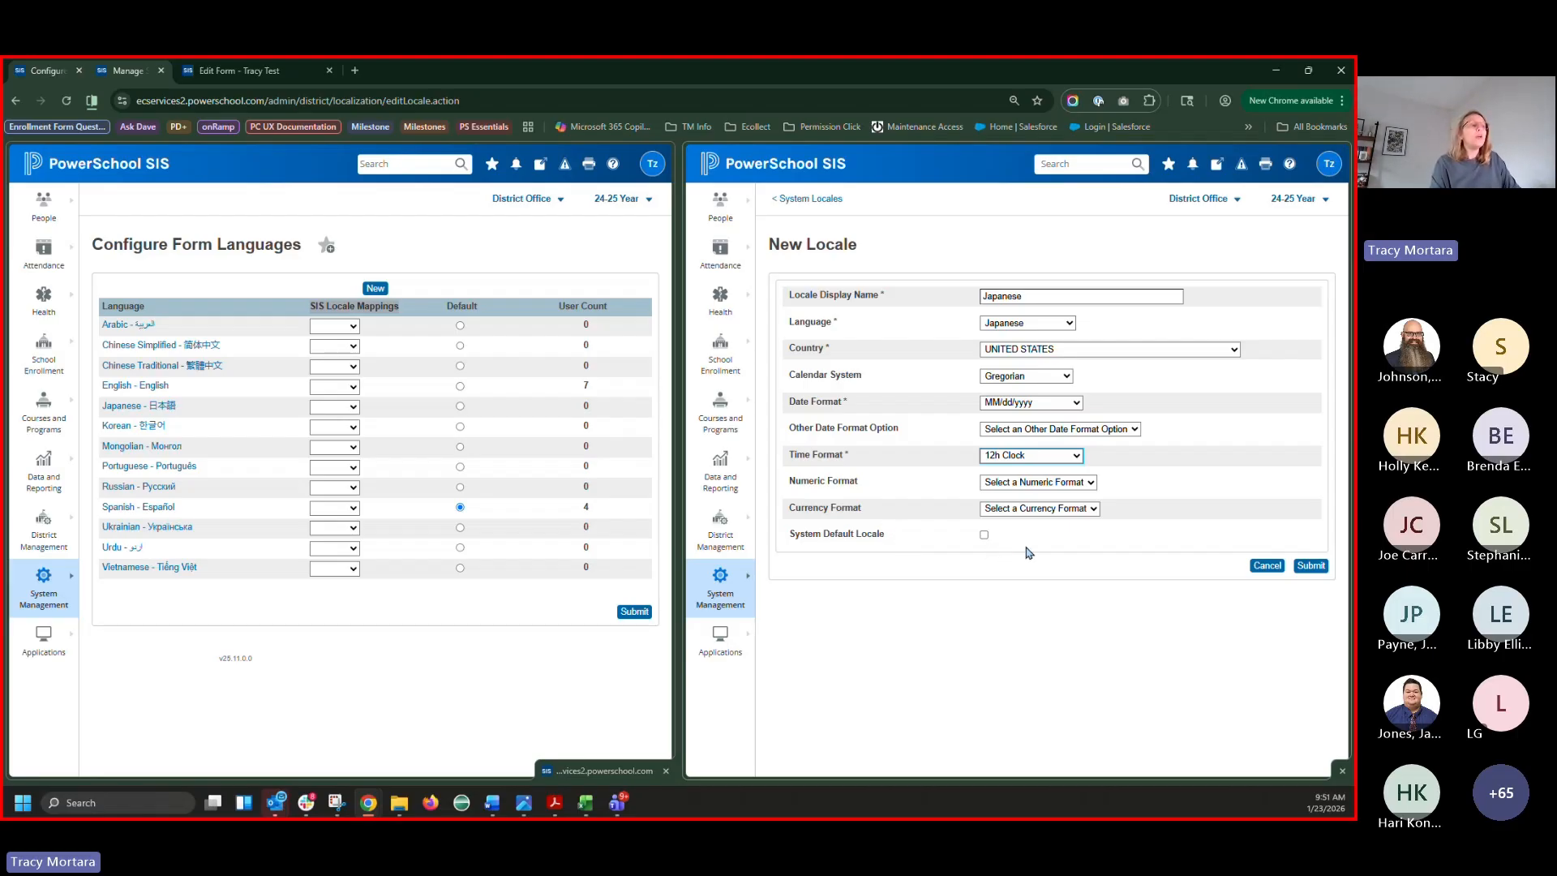
click(1310, 565)
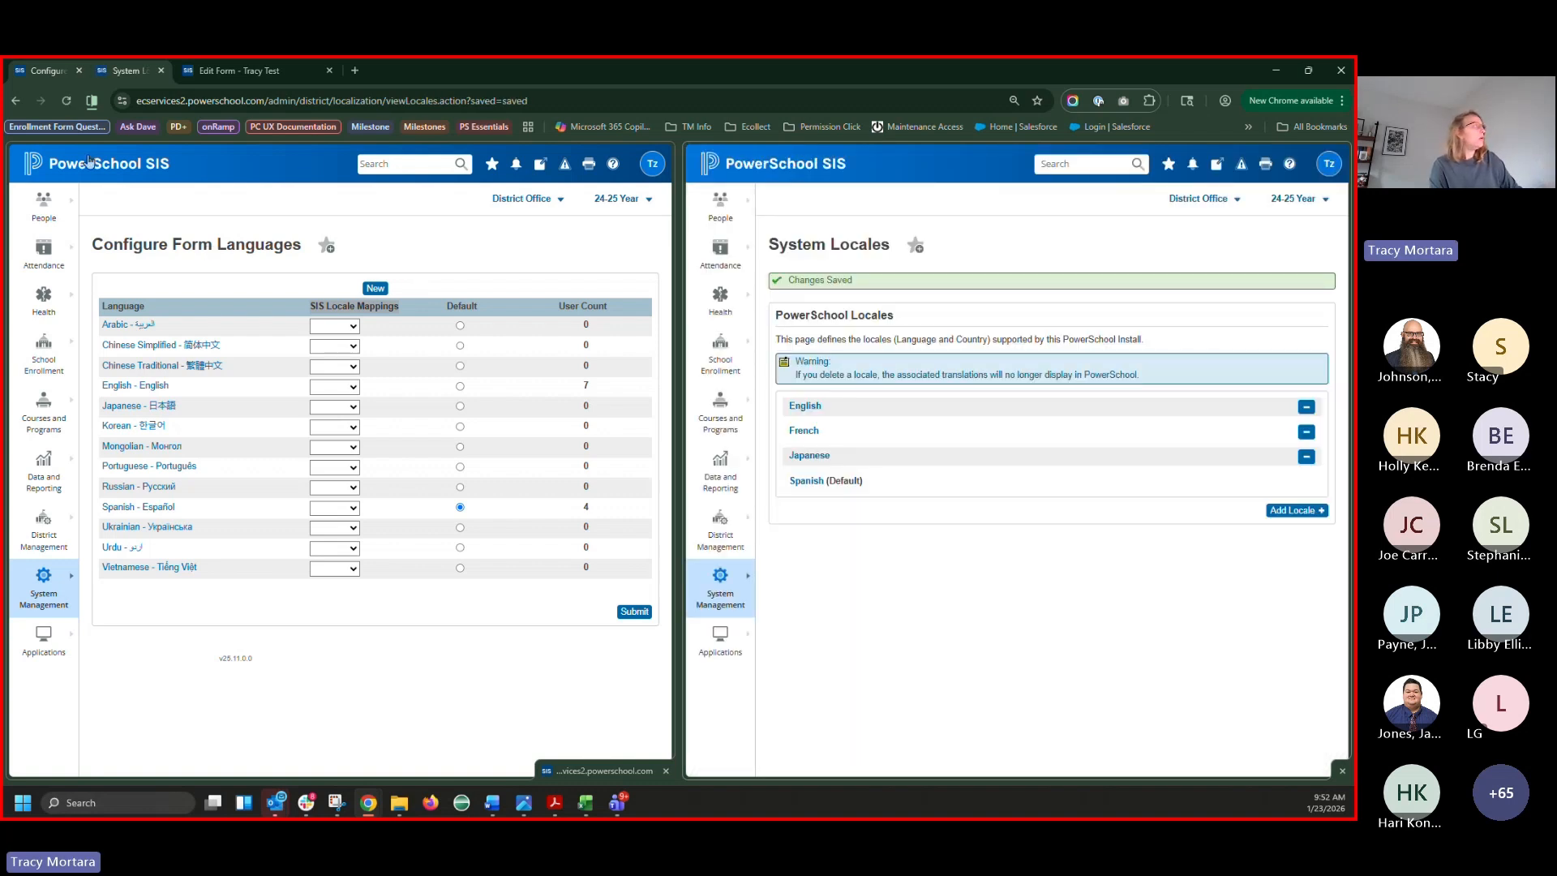
Refresh the pages and confirm Japanese now appears among the SIS locale mapping choices
click(65, 103)
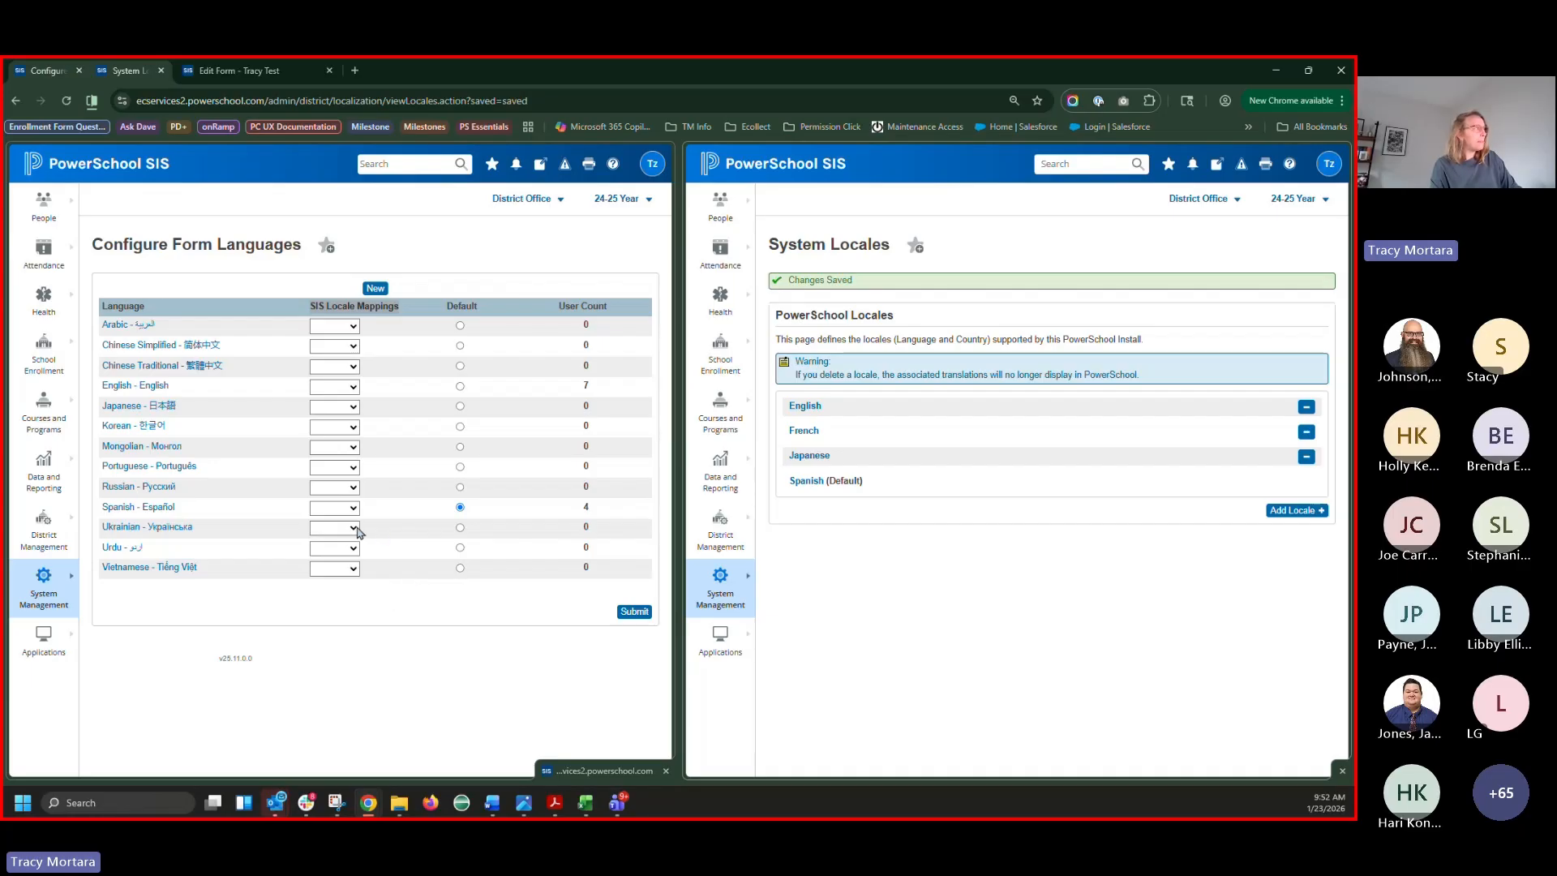
click(347, 327)
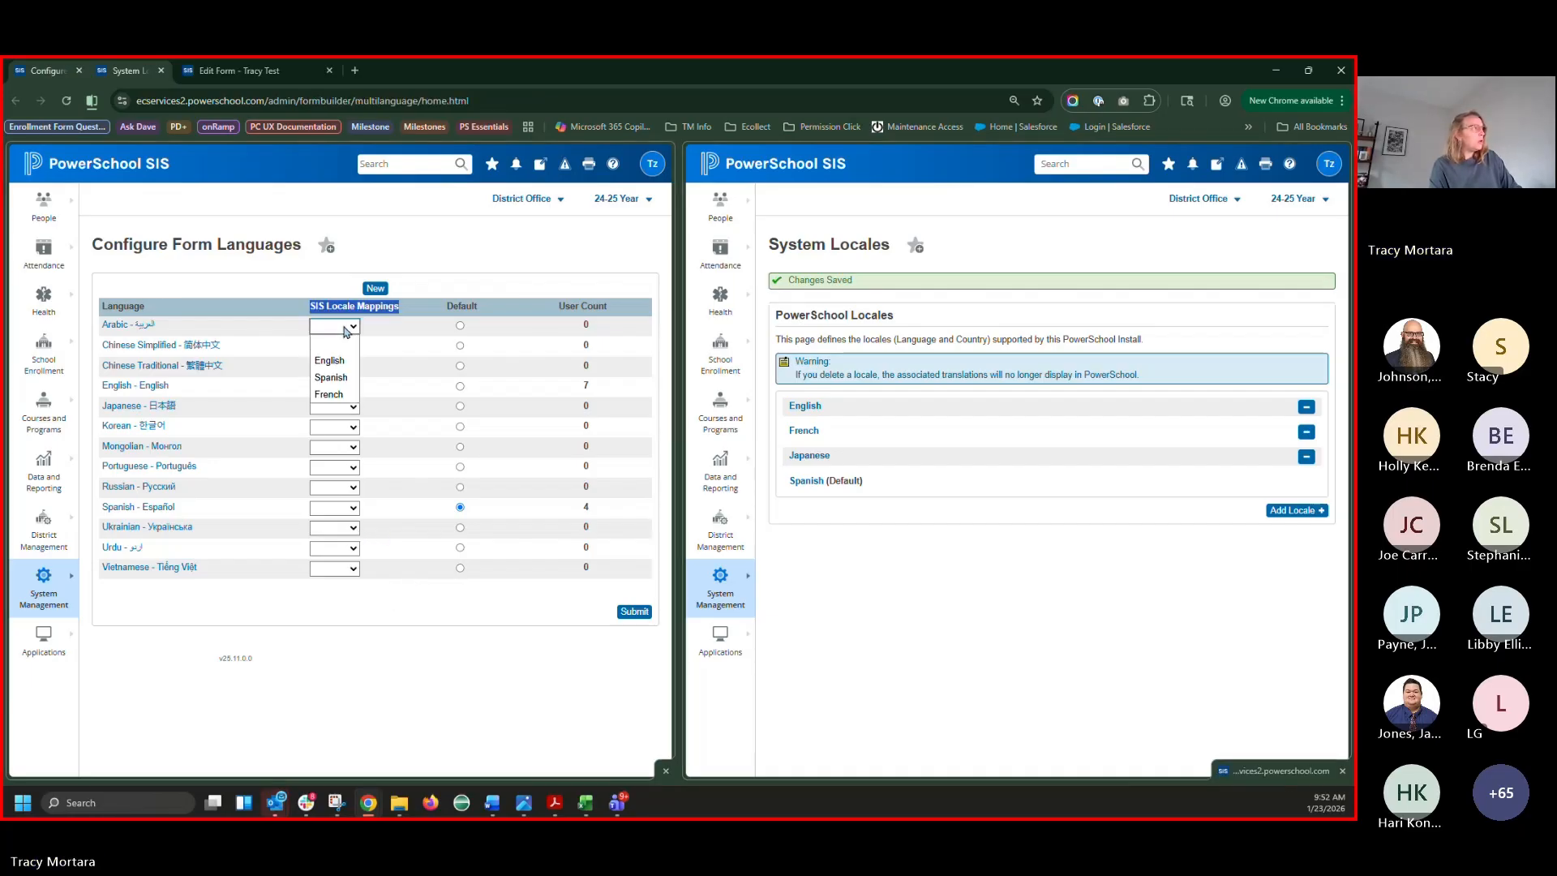
click(65, 102)
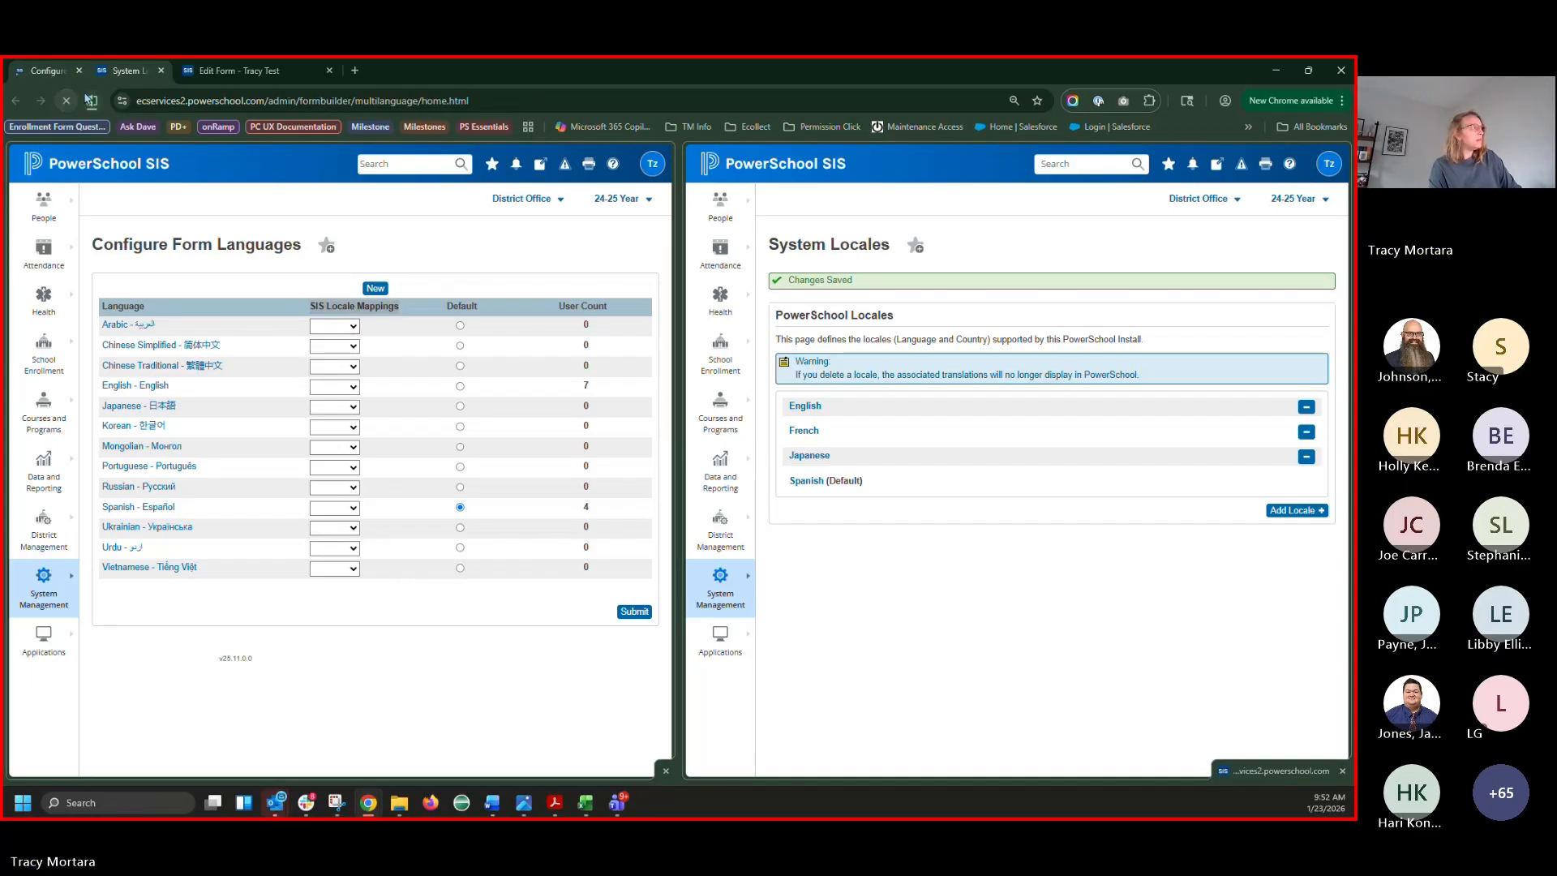
click(352, 329)
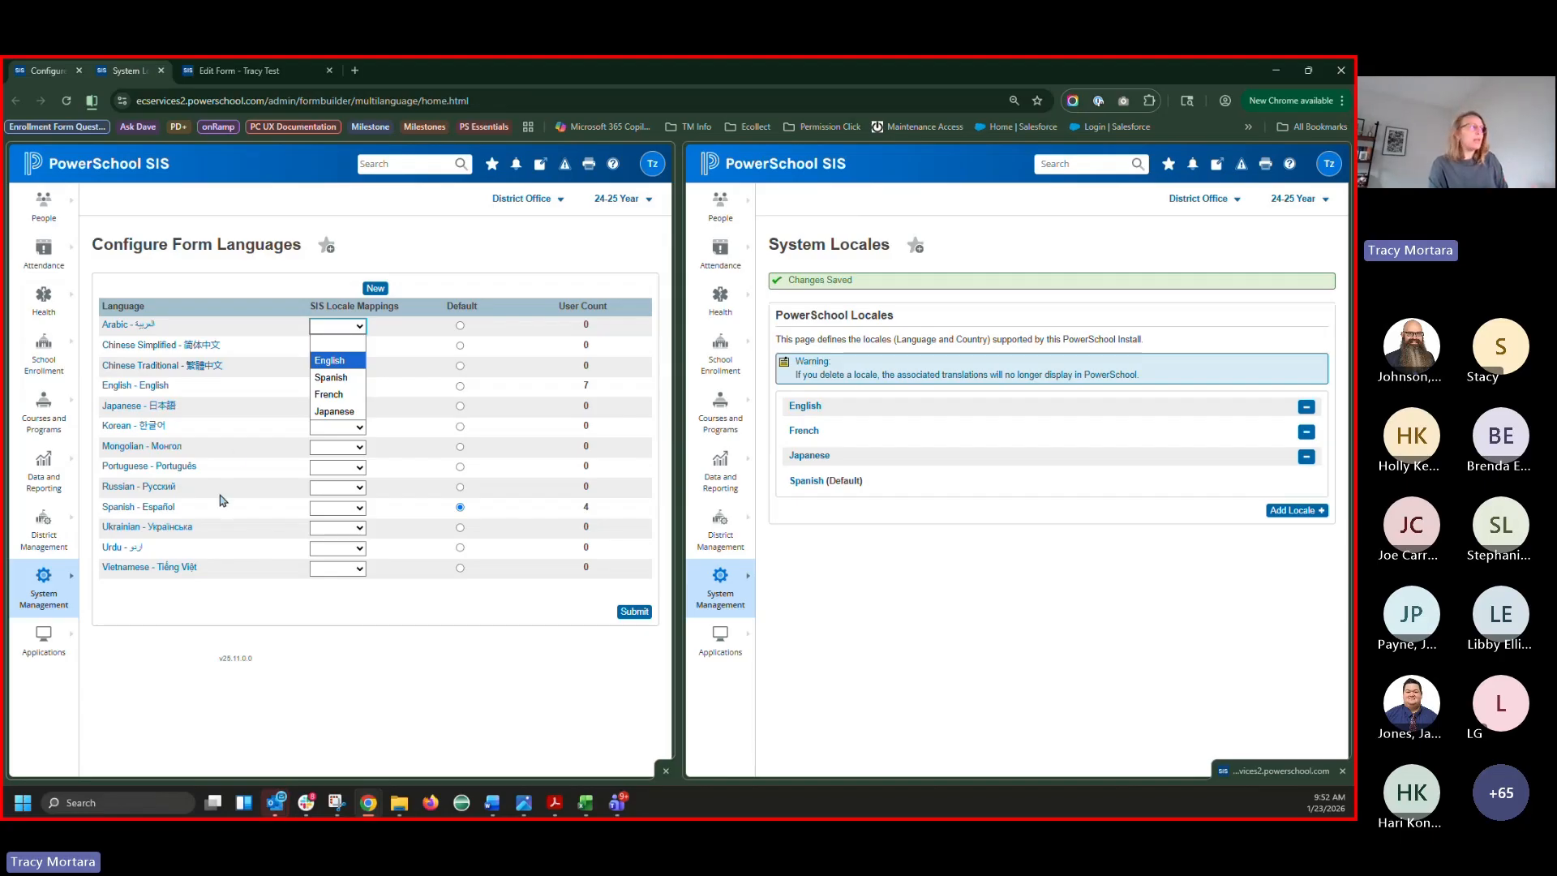
click(288, 264)
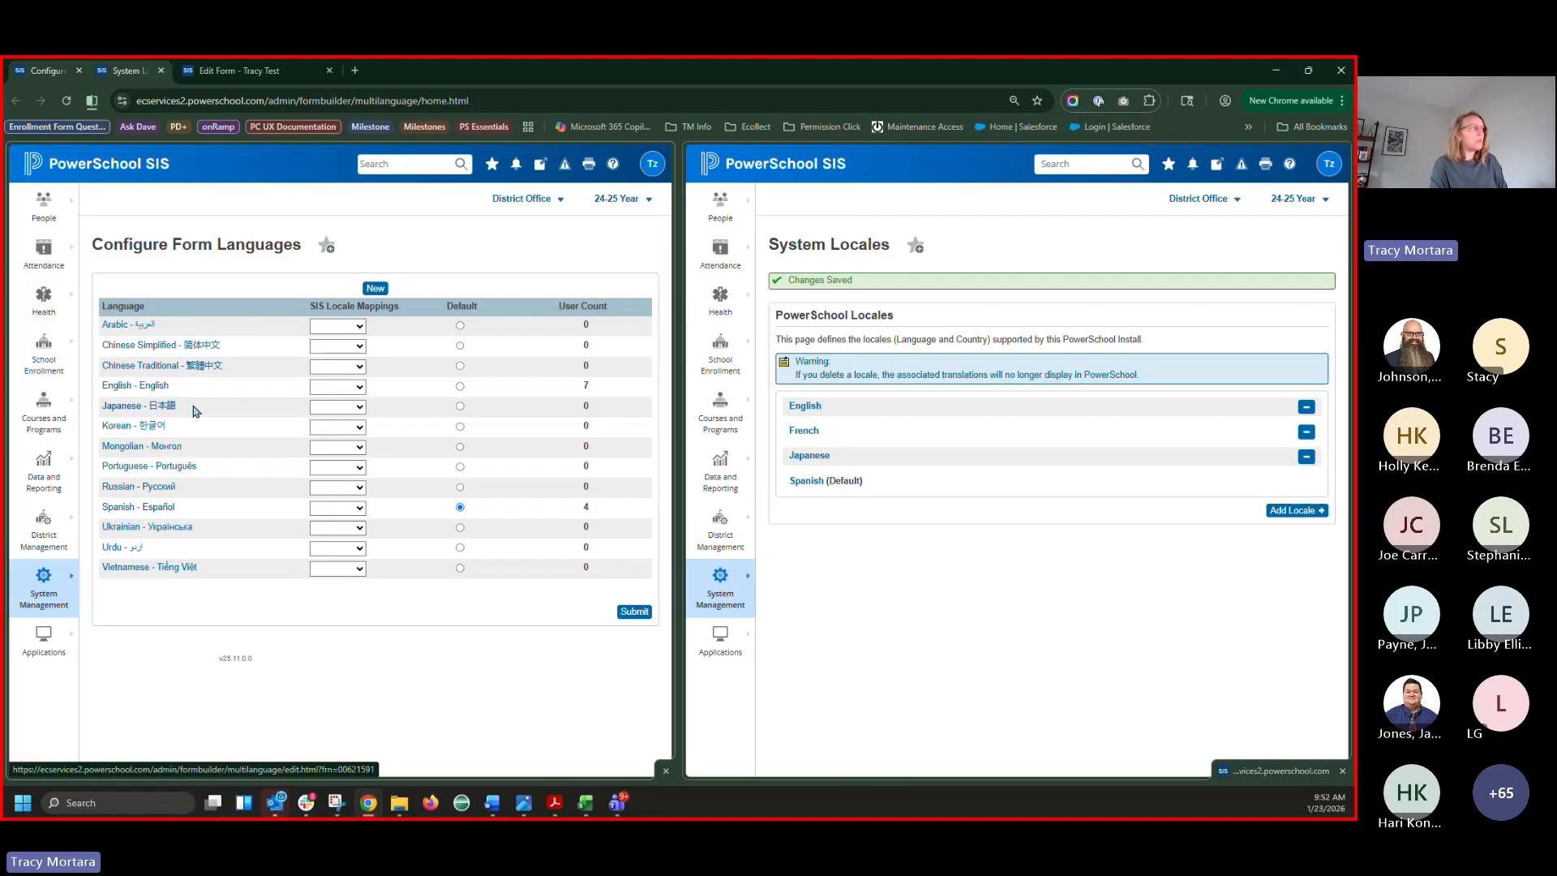
Map the Japanese, English and Spanish form languages to their matching SIS locales
click(338, 412)
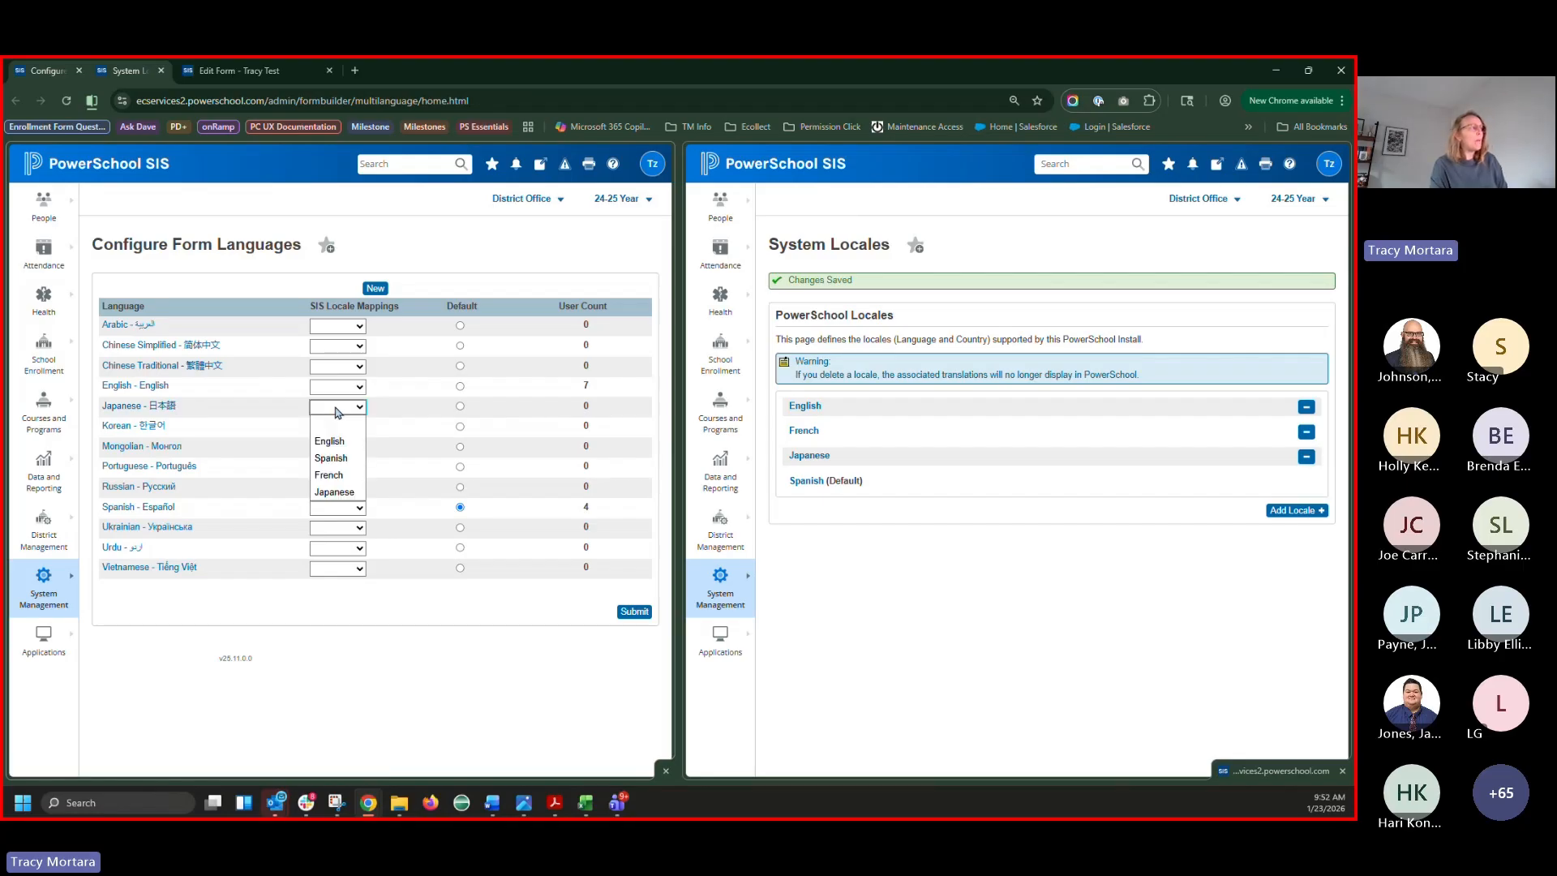
click(355, 493)
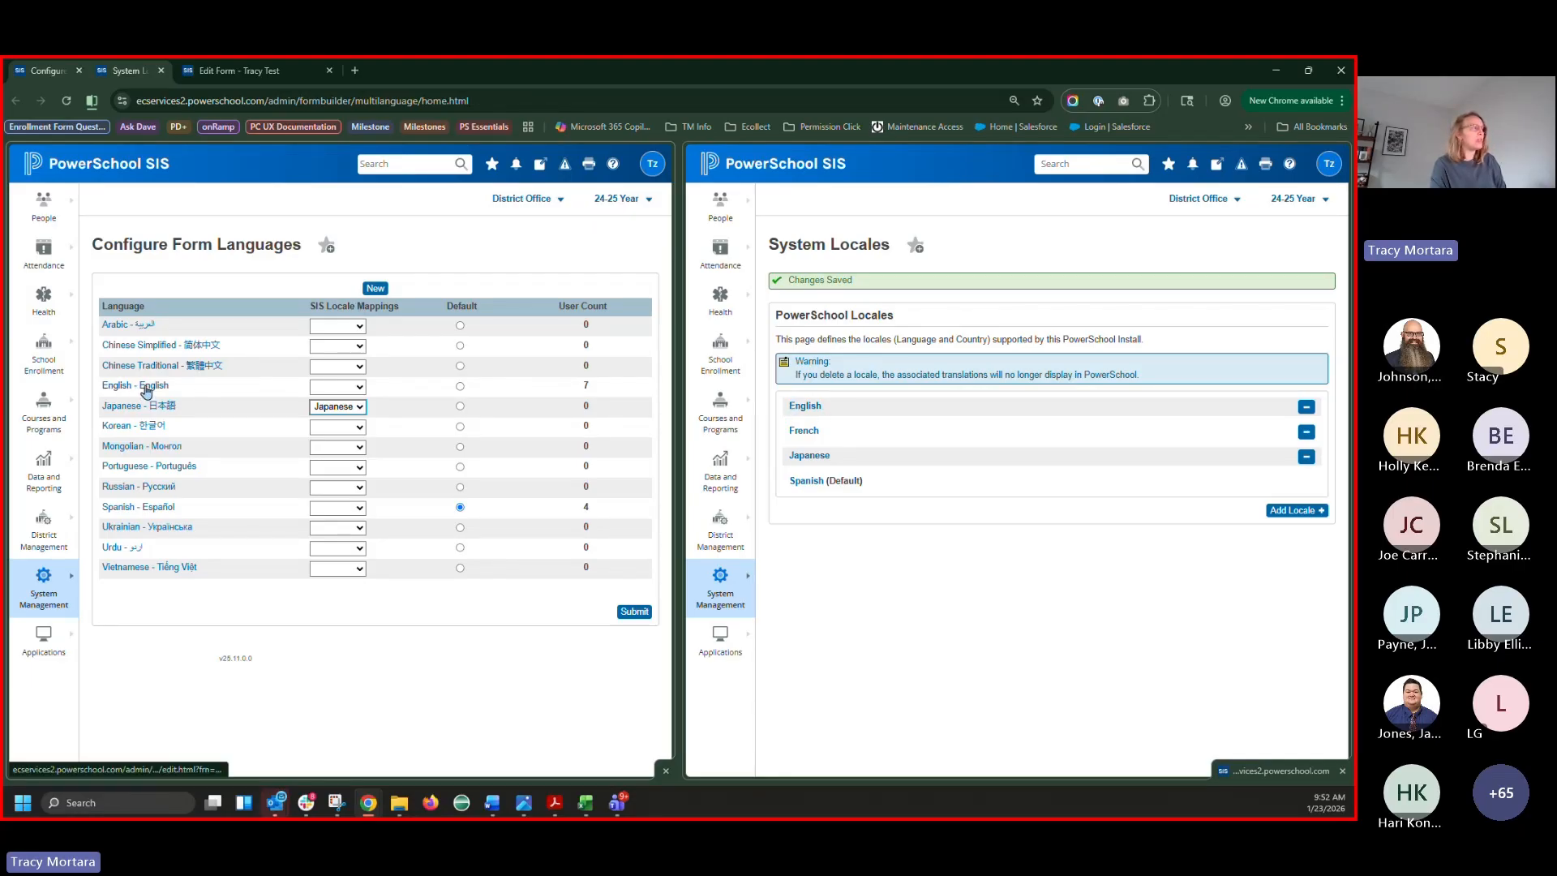
click(331, 389)
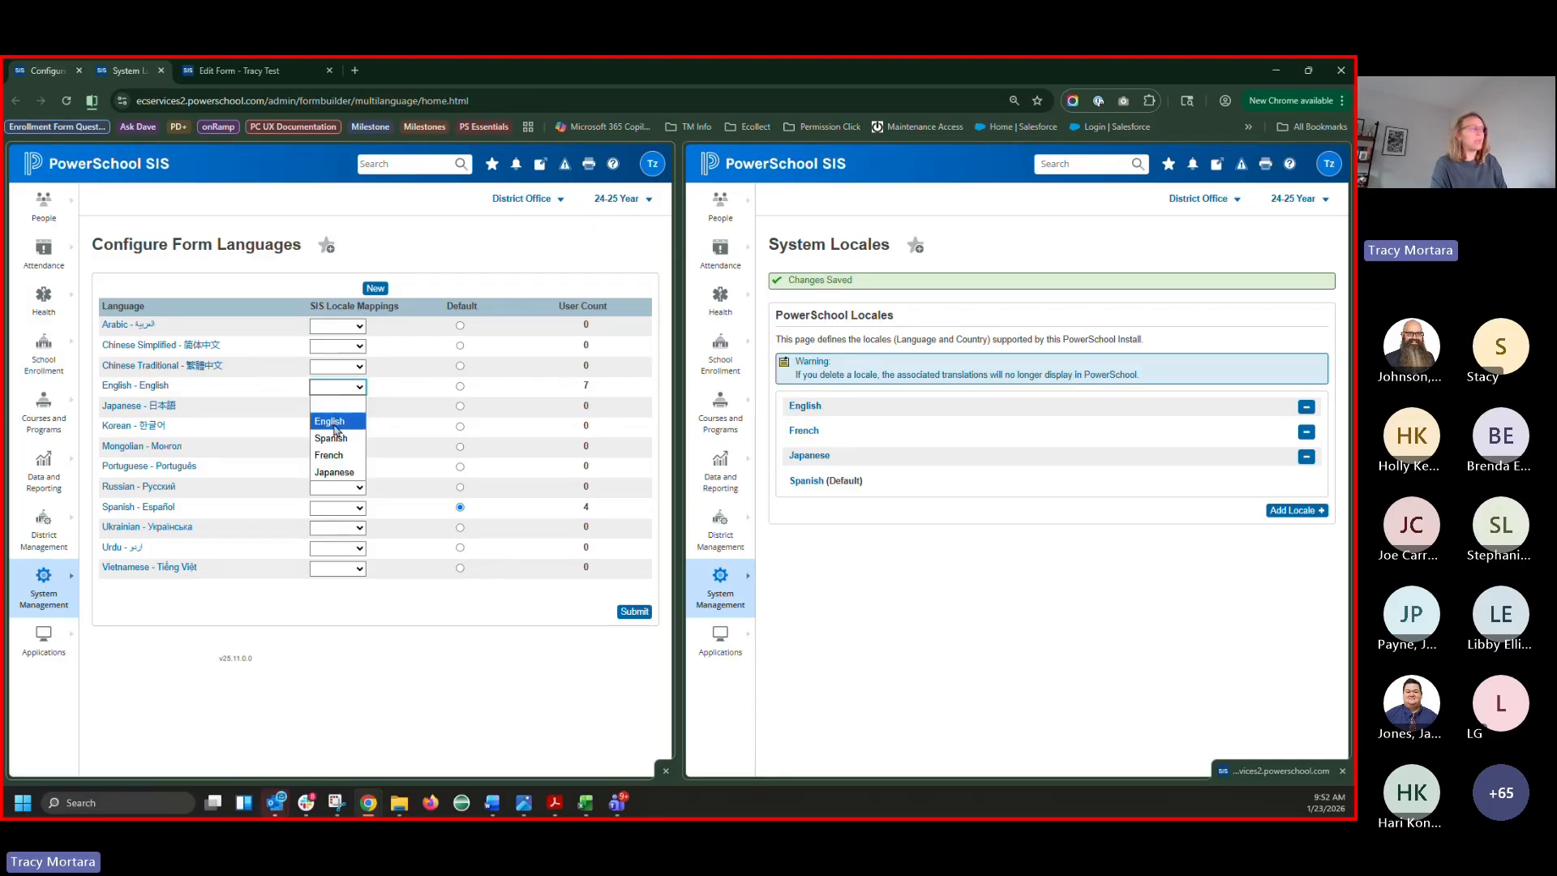
click(334, 424)
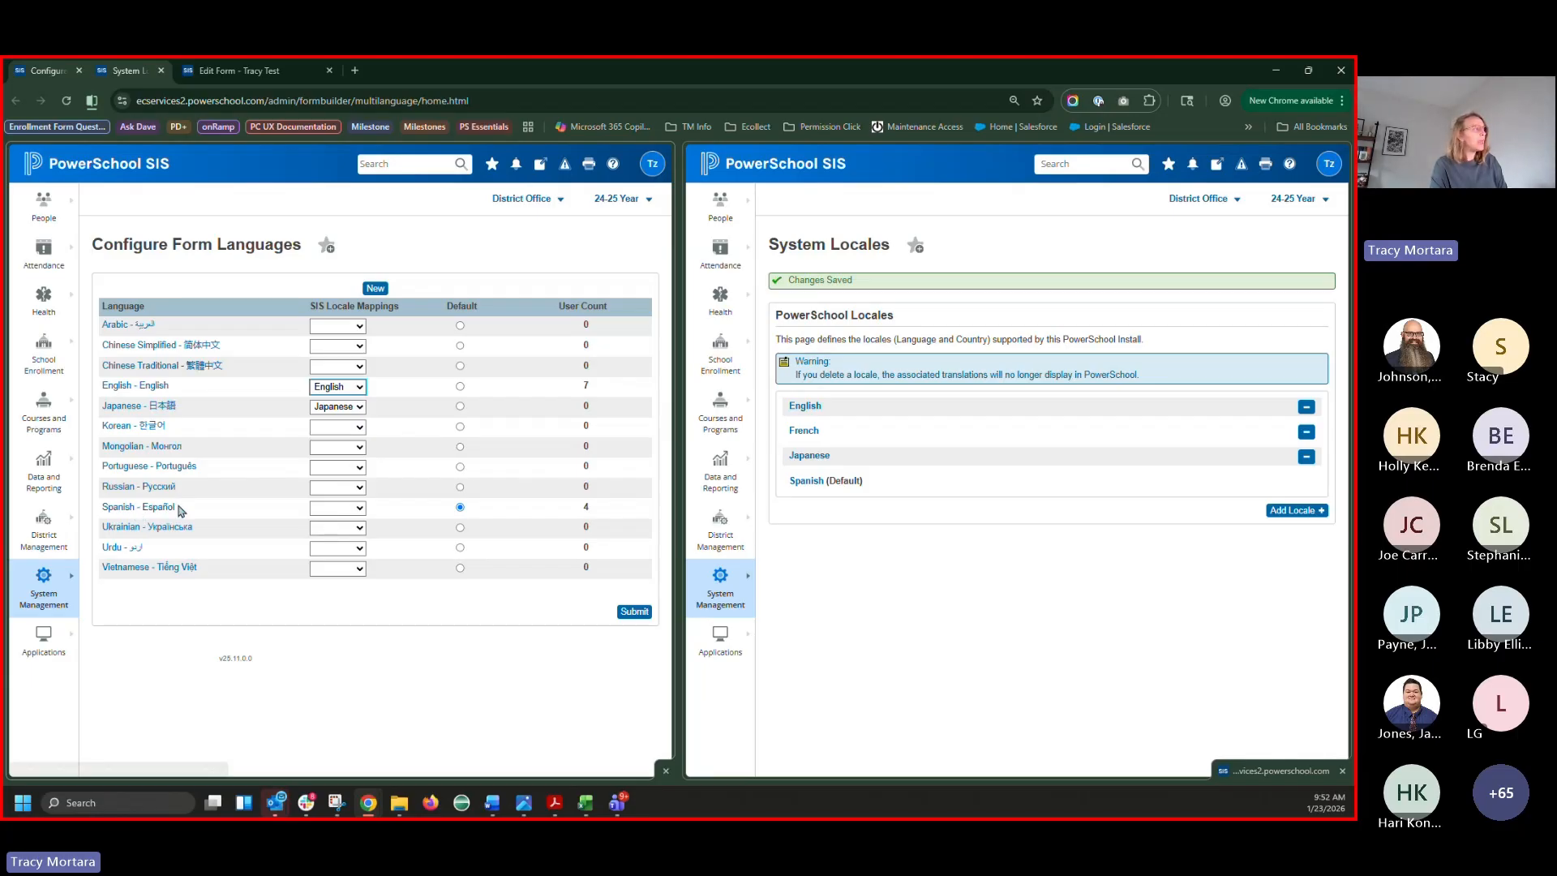
click(332, 509)
click(340, 564)
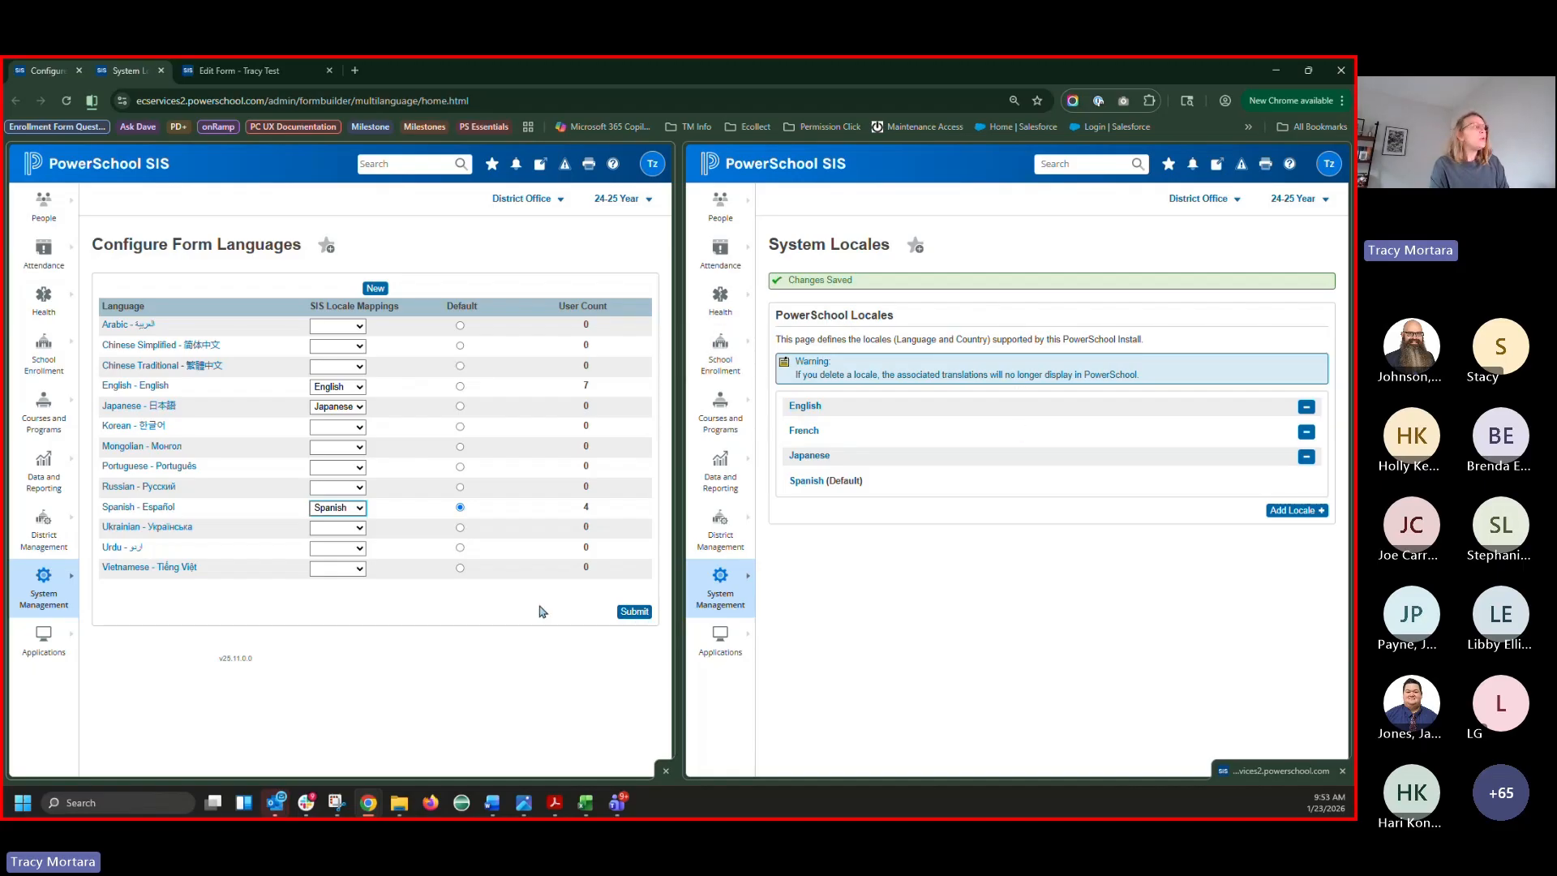
Try mapping Arabic to English as an example, then clear the Arabic mapping again
click(351, 326)
click(330, 357)
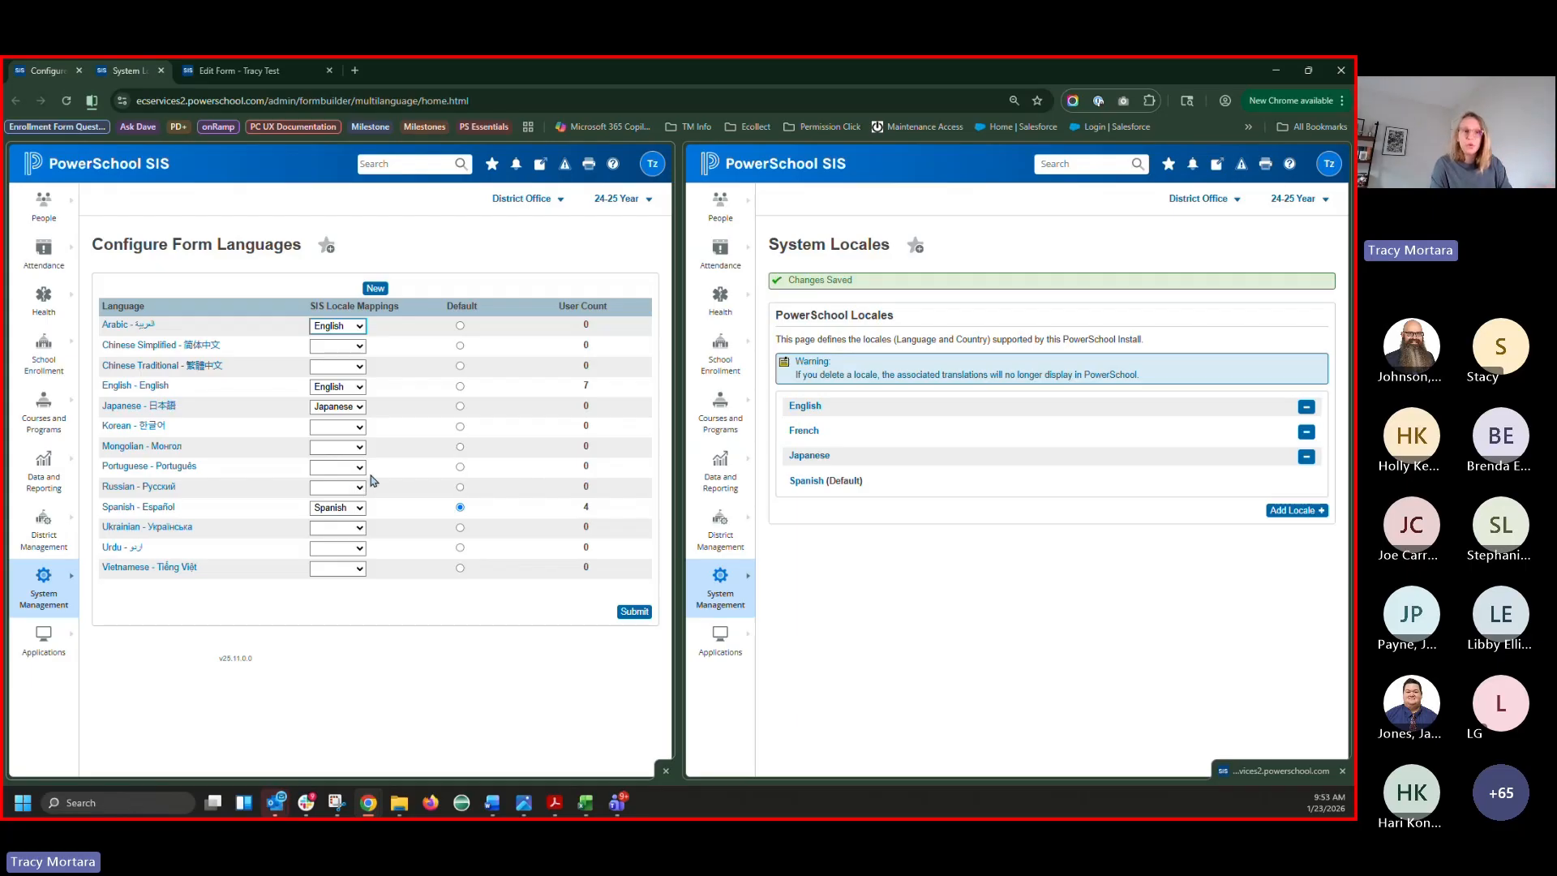
click(356, 328)
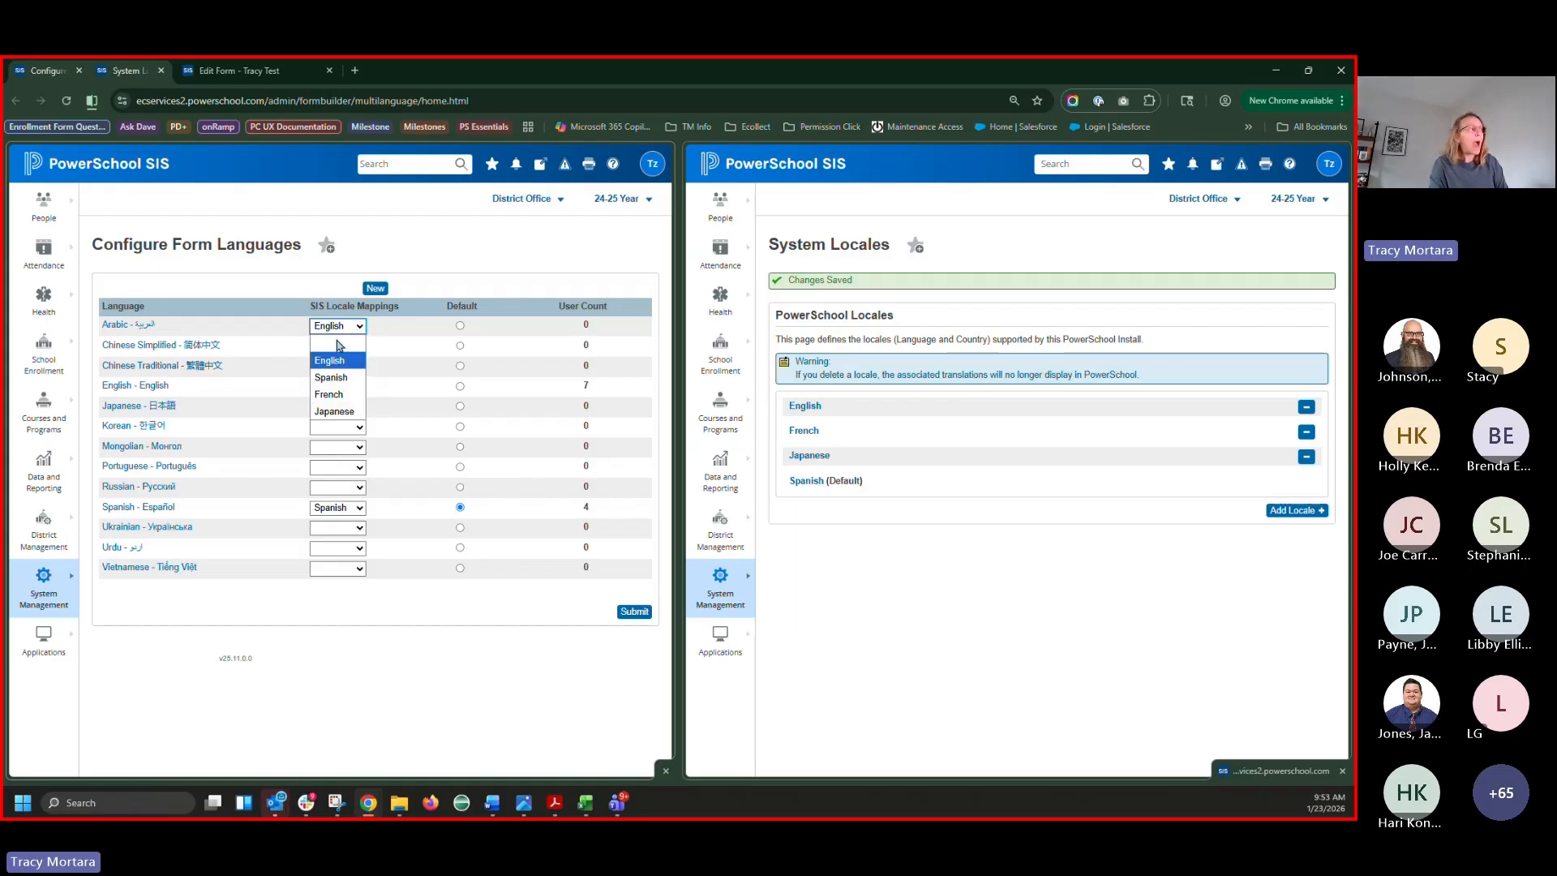
click(339, 346)
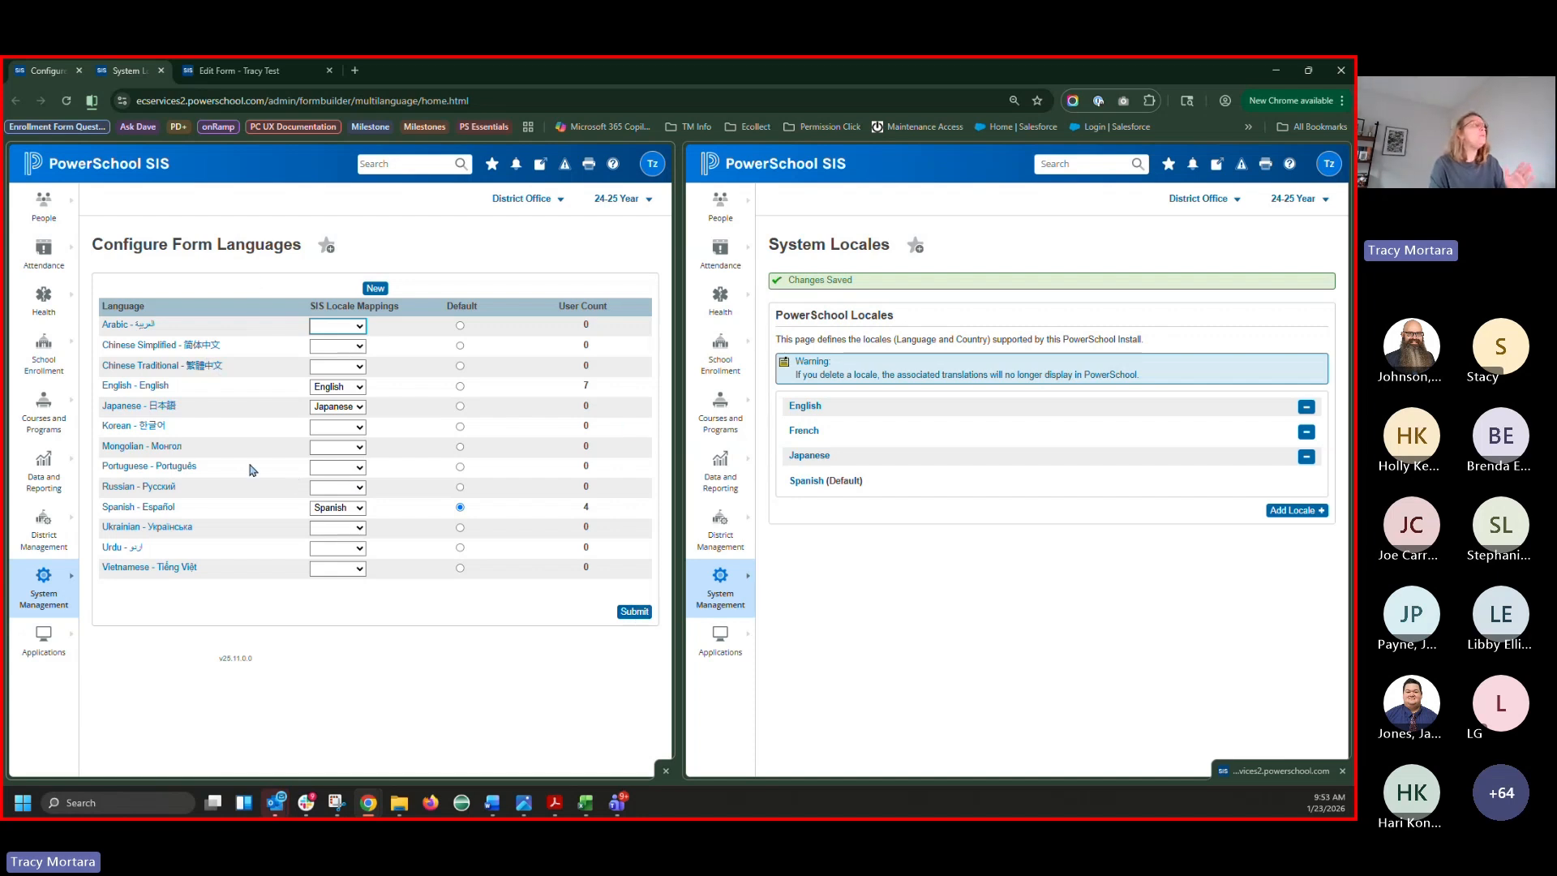
click(259, 71)
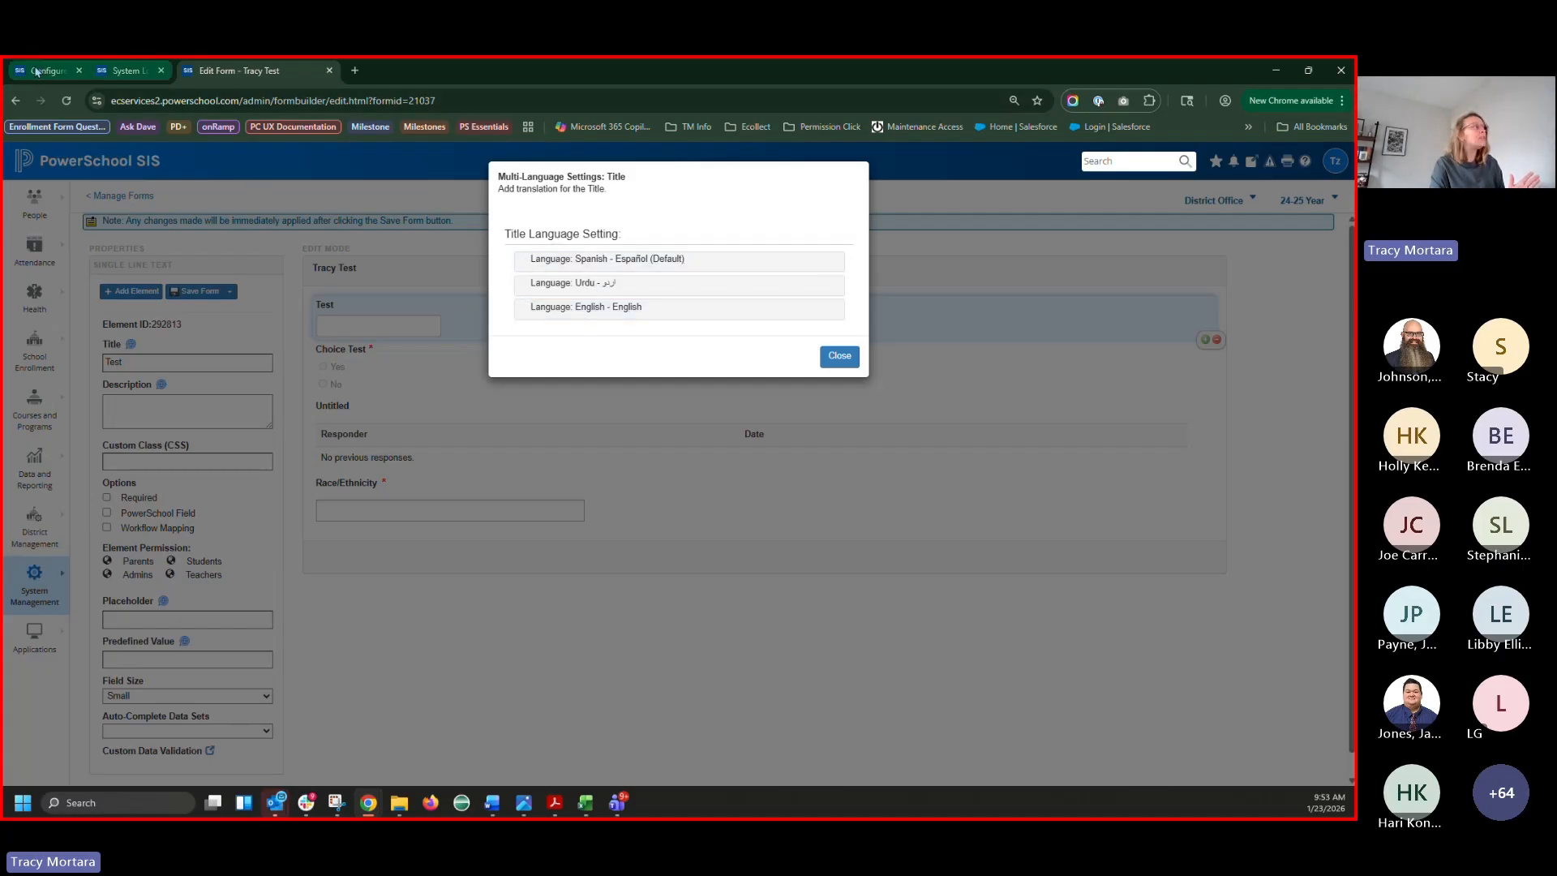
Recheck the Spanish title translation, then return to the split Configure Form Languages and System Locales view
click(130, 70)
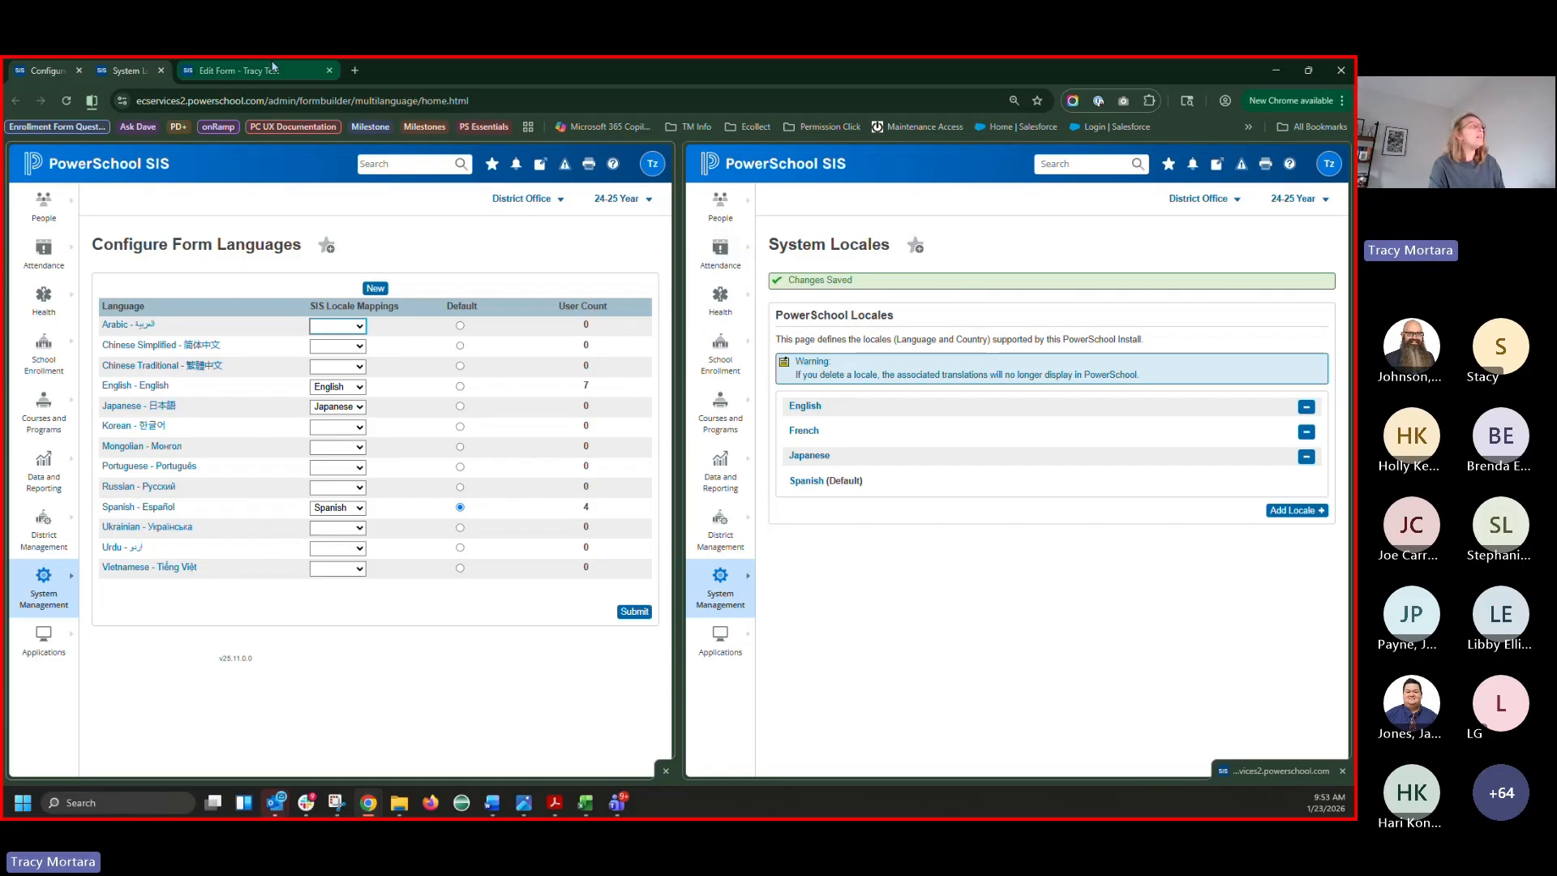
click(237, 70)
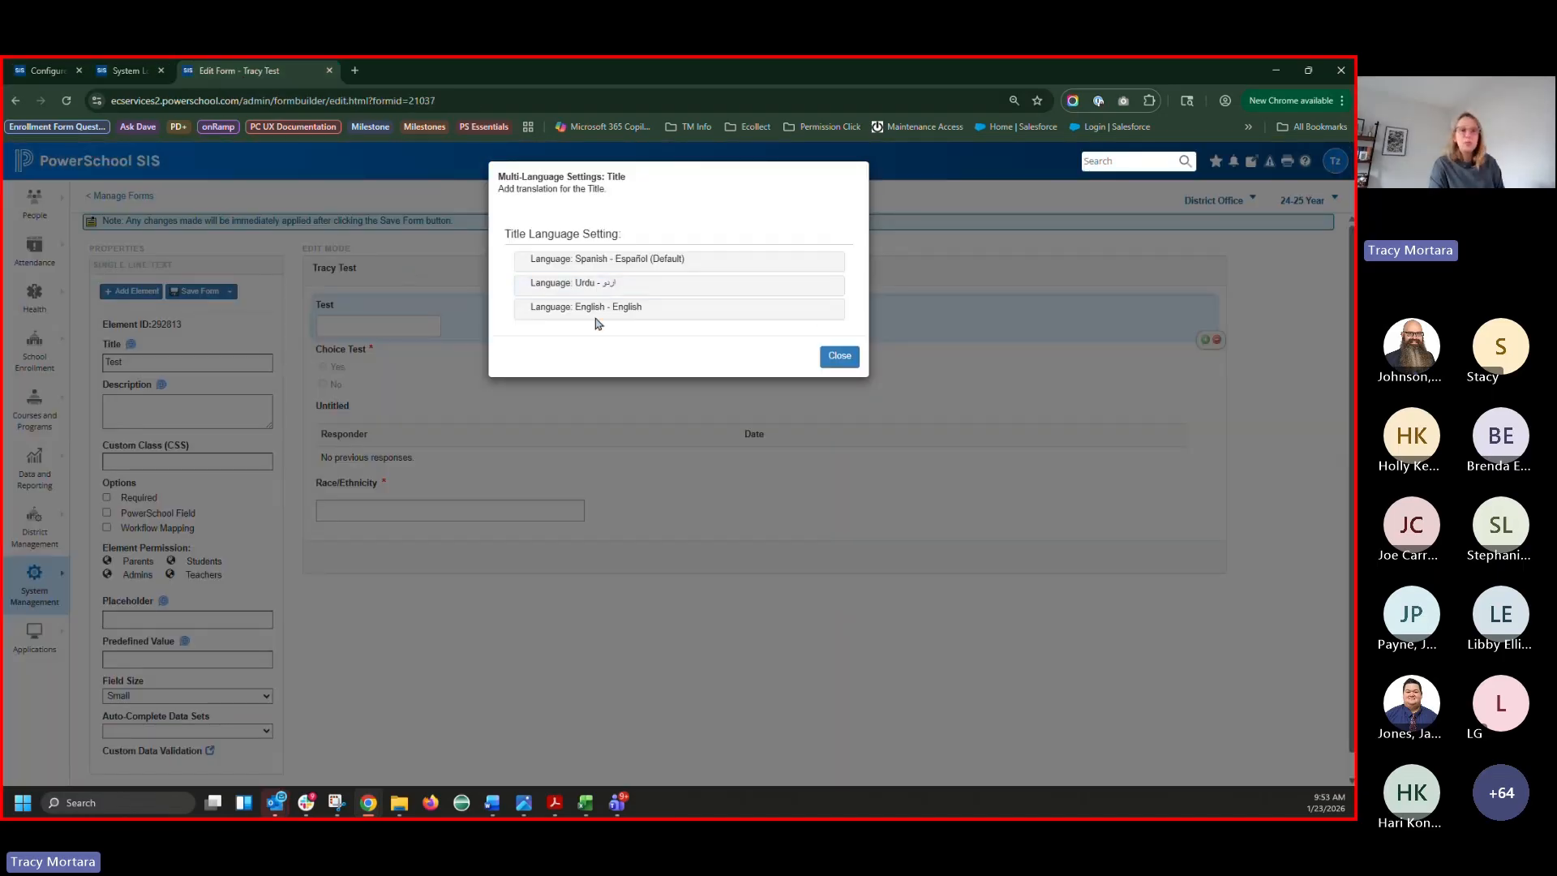
click(584, 260)
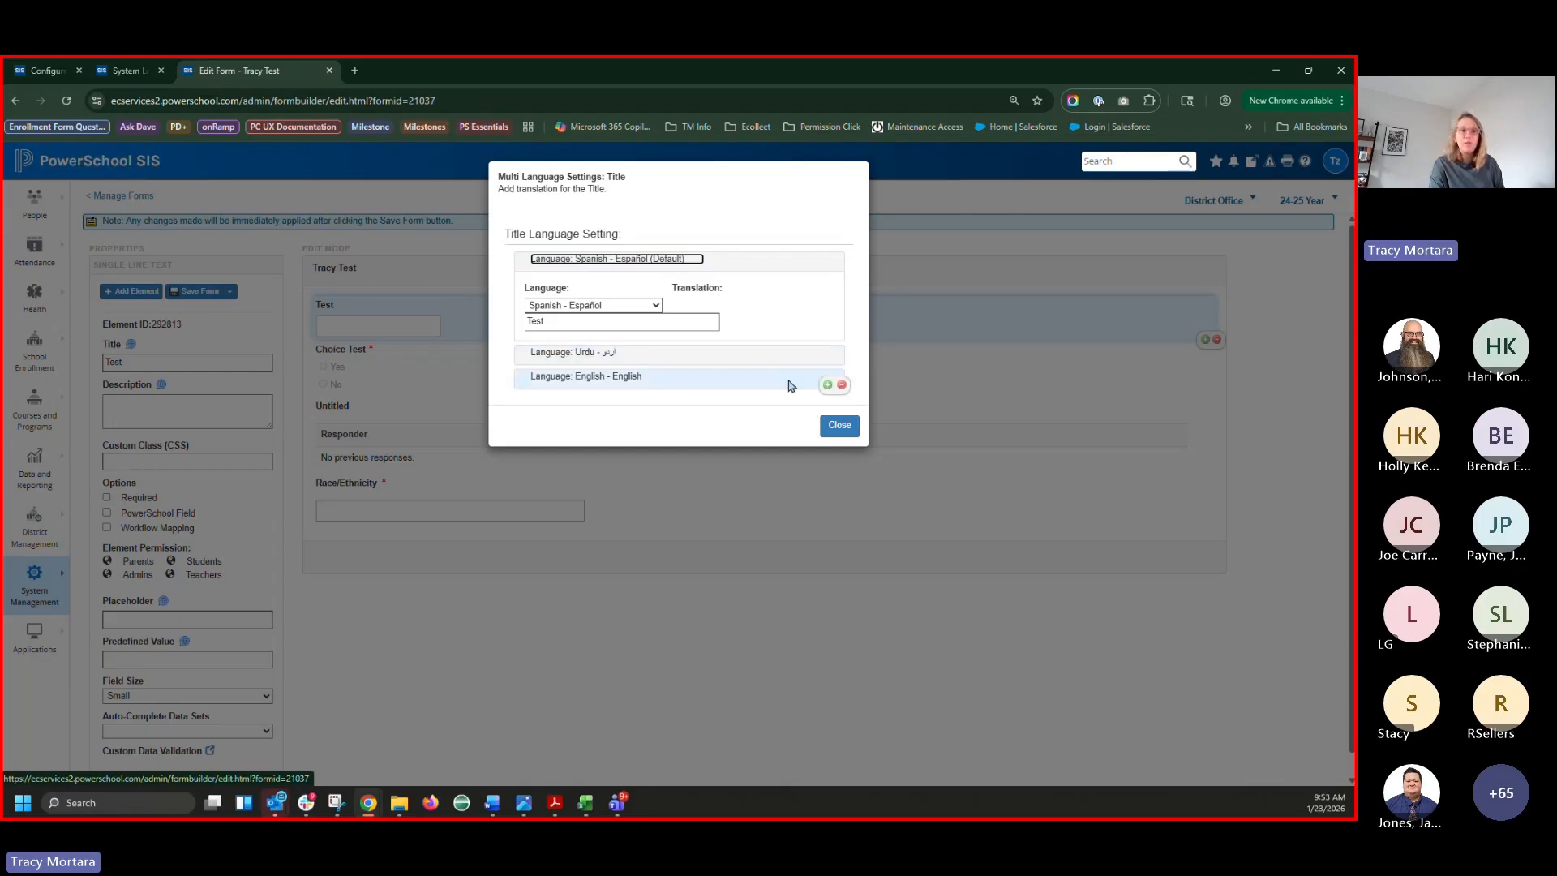
click(839, 430)
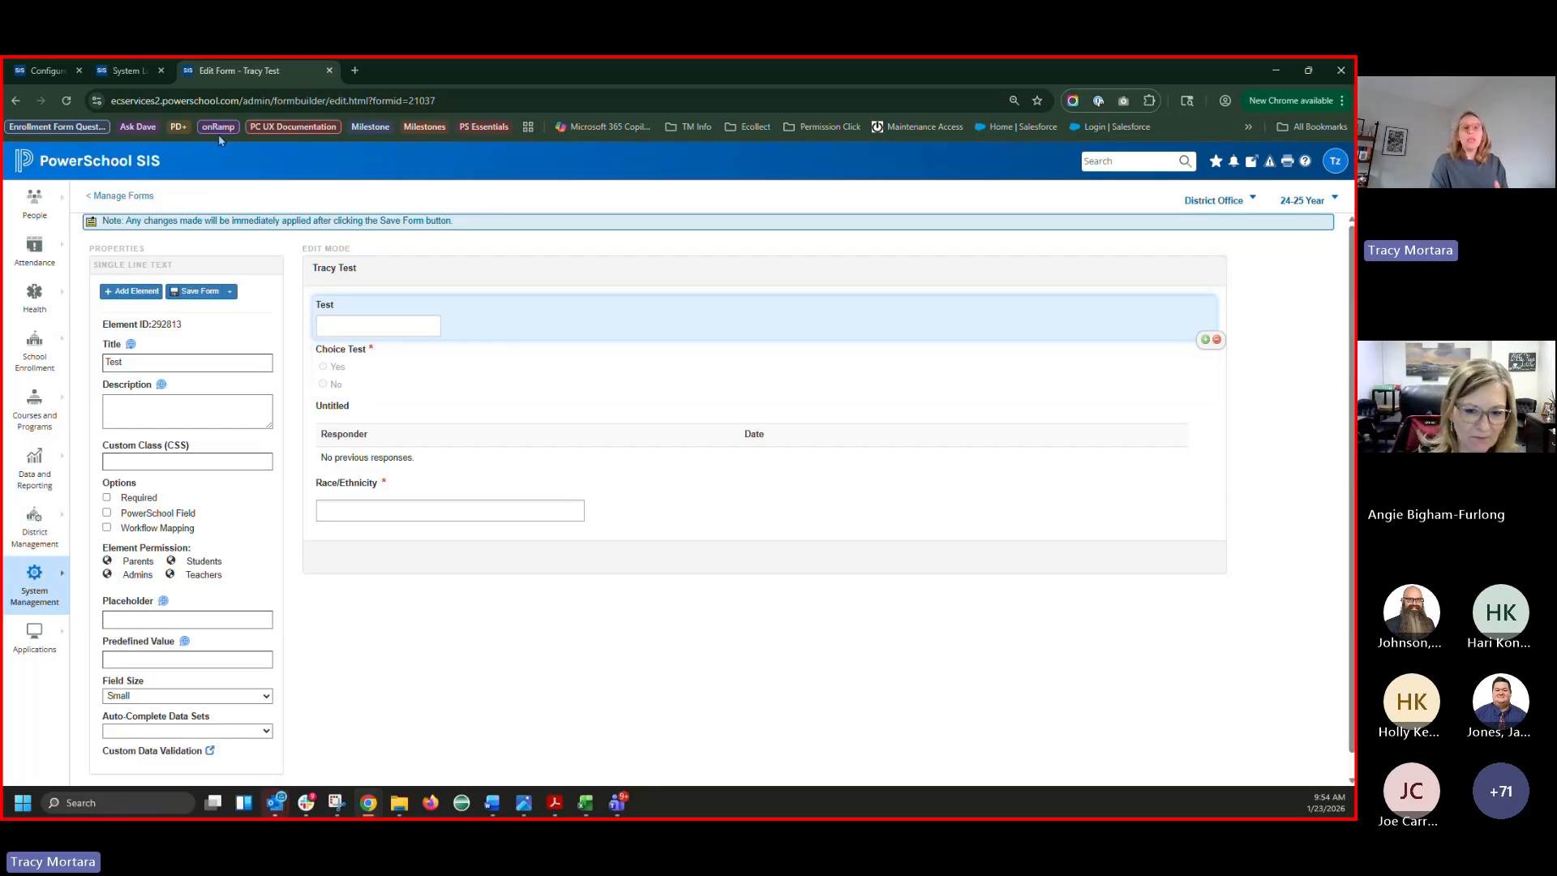
click(42, 76)
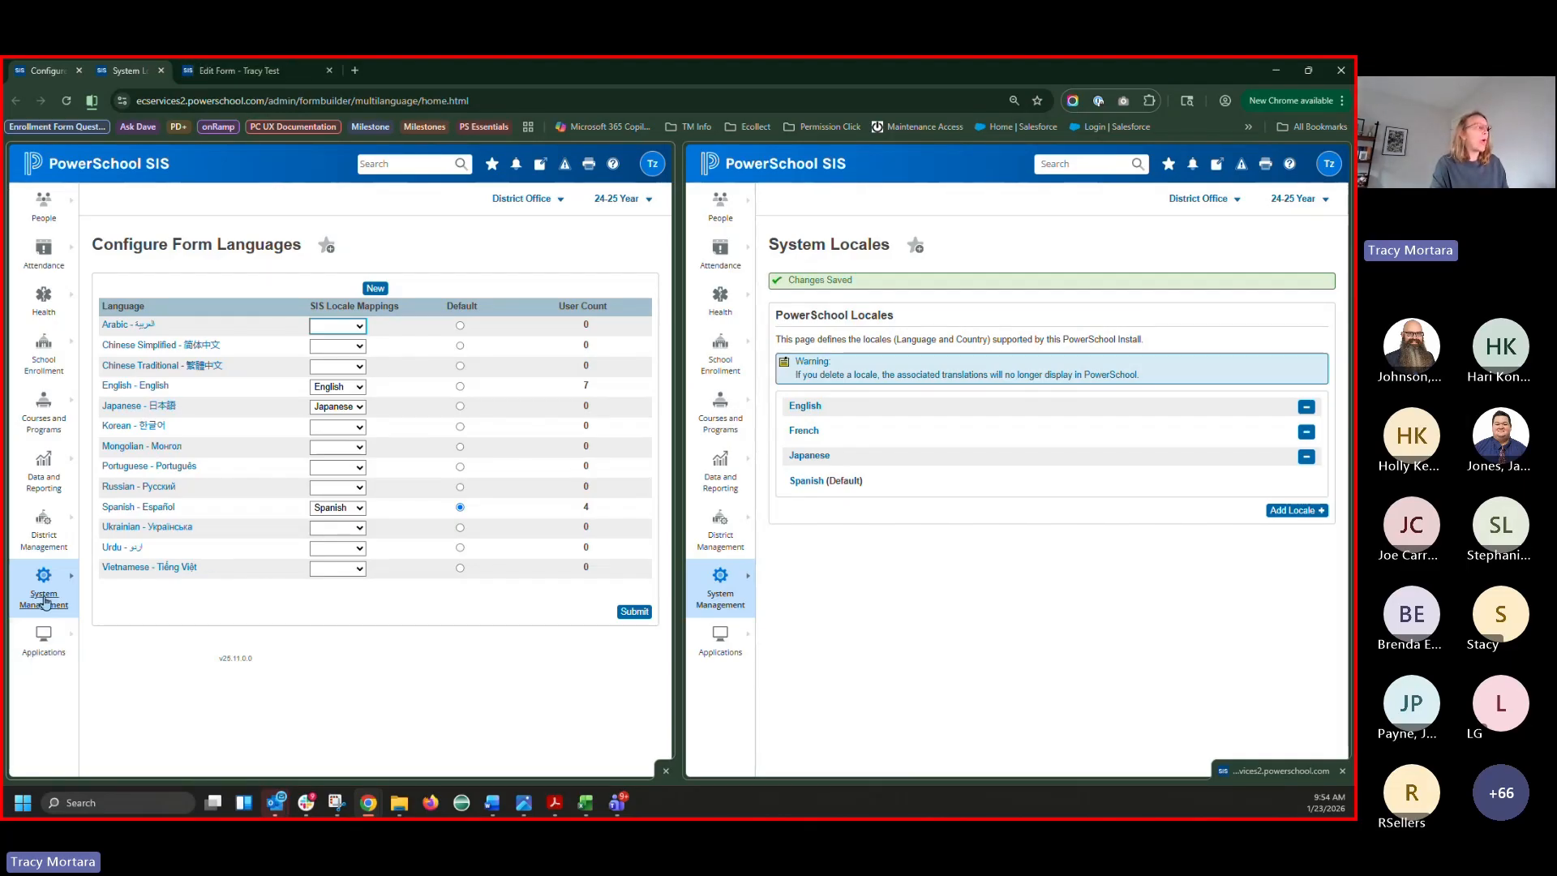
Locate System Locales under Localization, then bring up the 2026 SCDE Climate Survey System Locales workbook
click(45, 600)
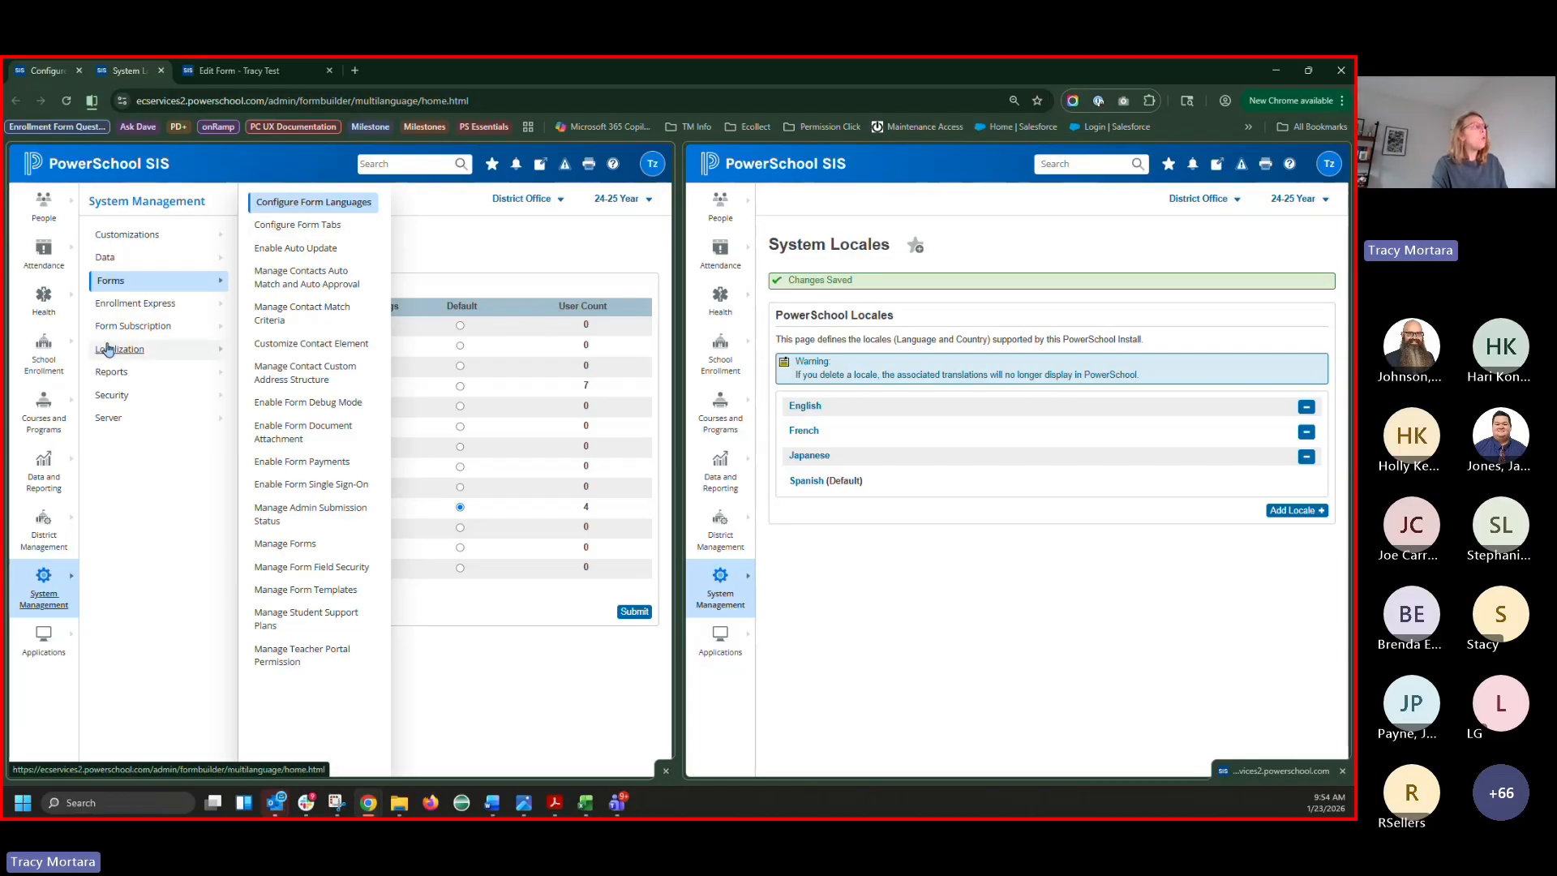
click(119, 351)
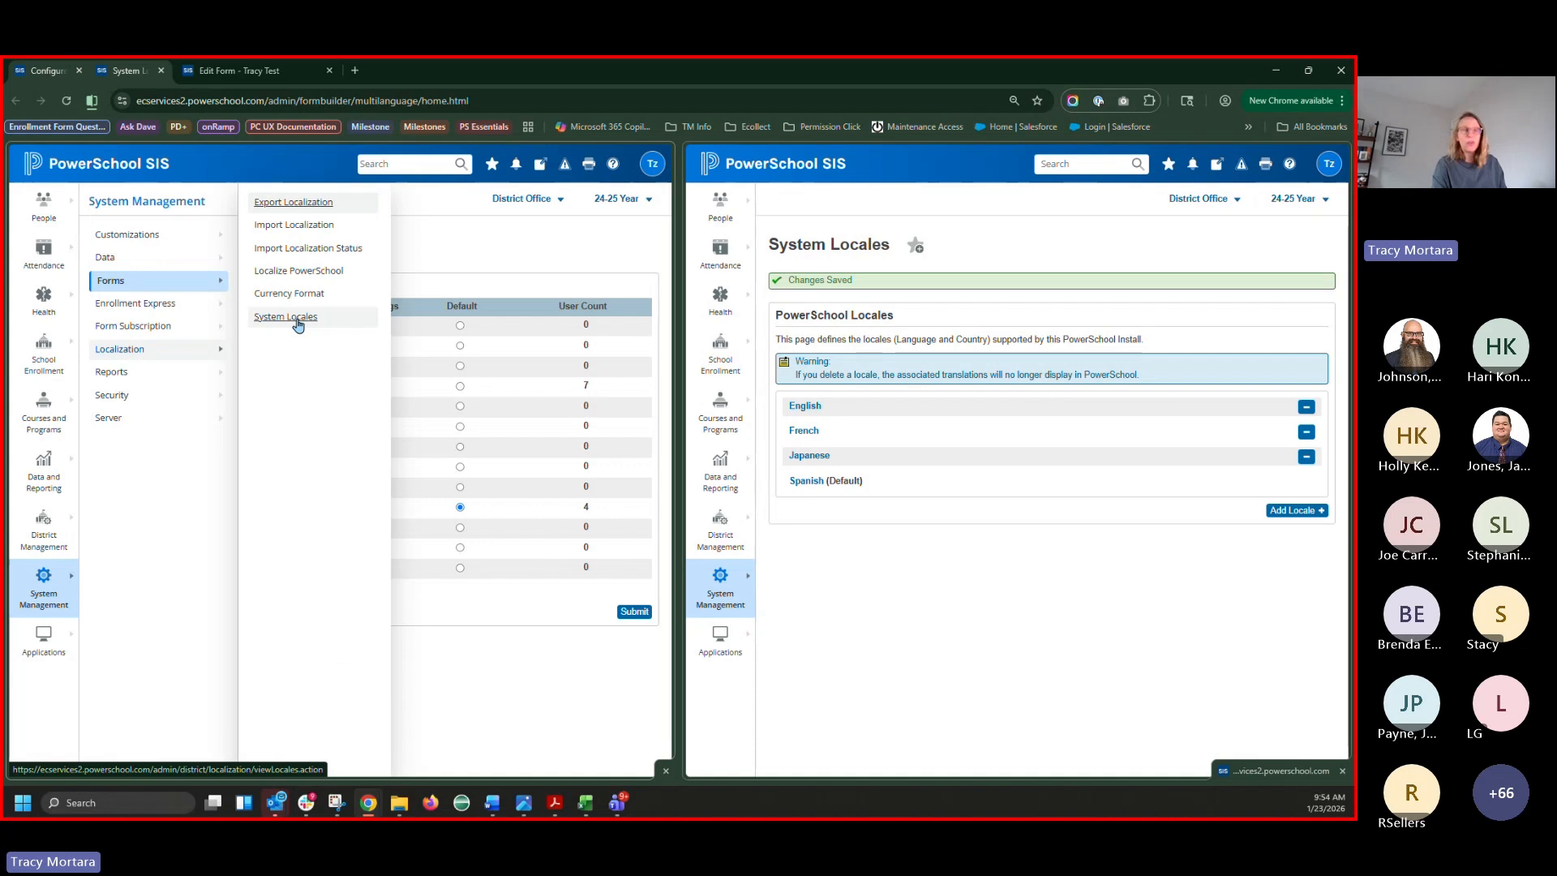
click(1059, 550)
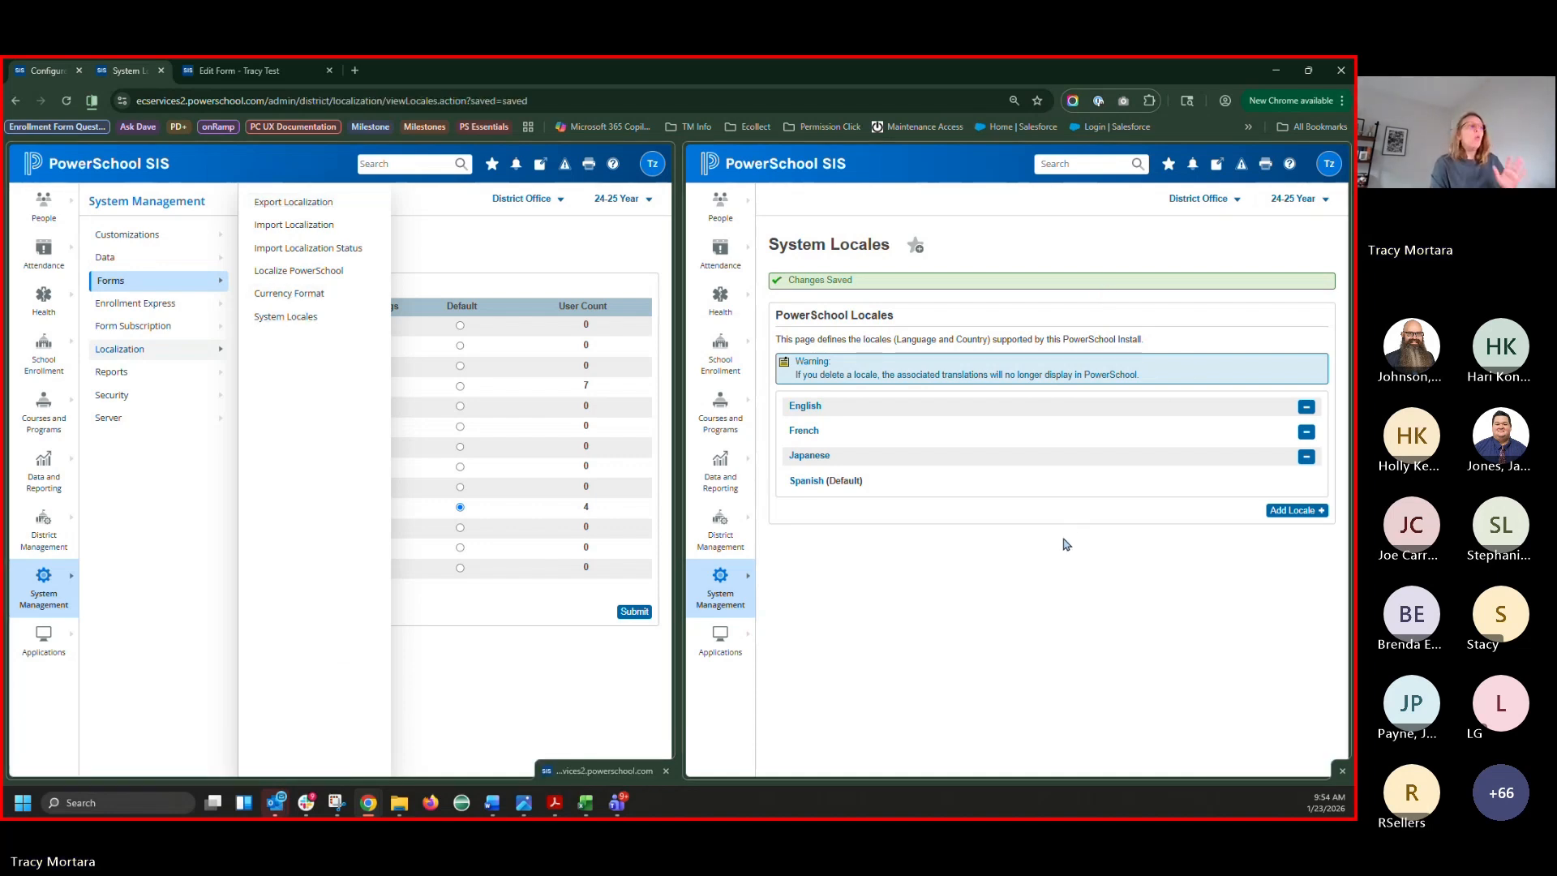
click(530, 245)
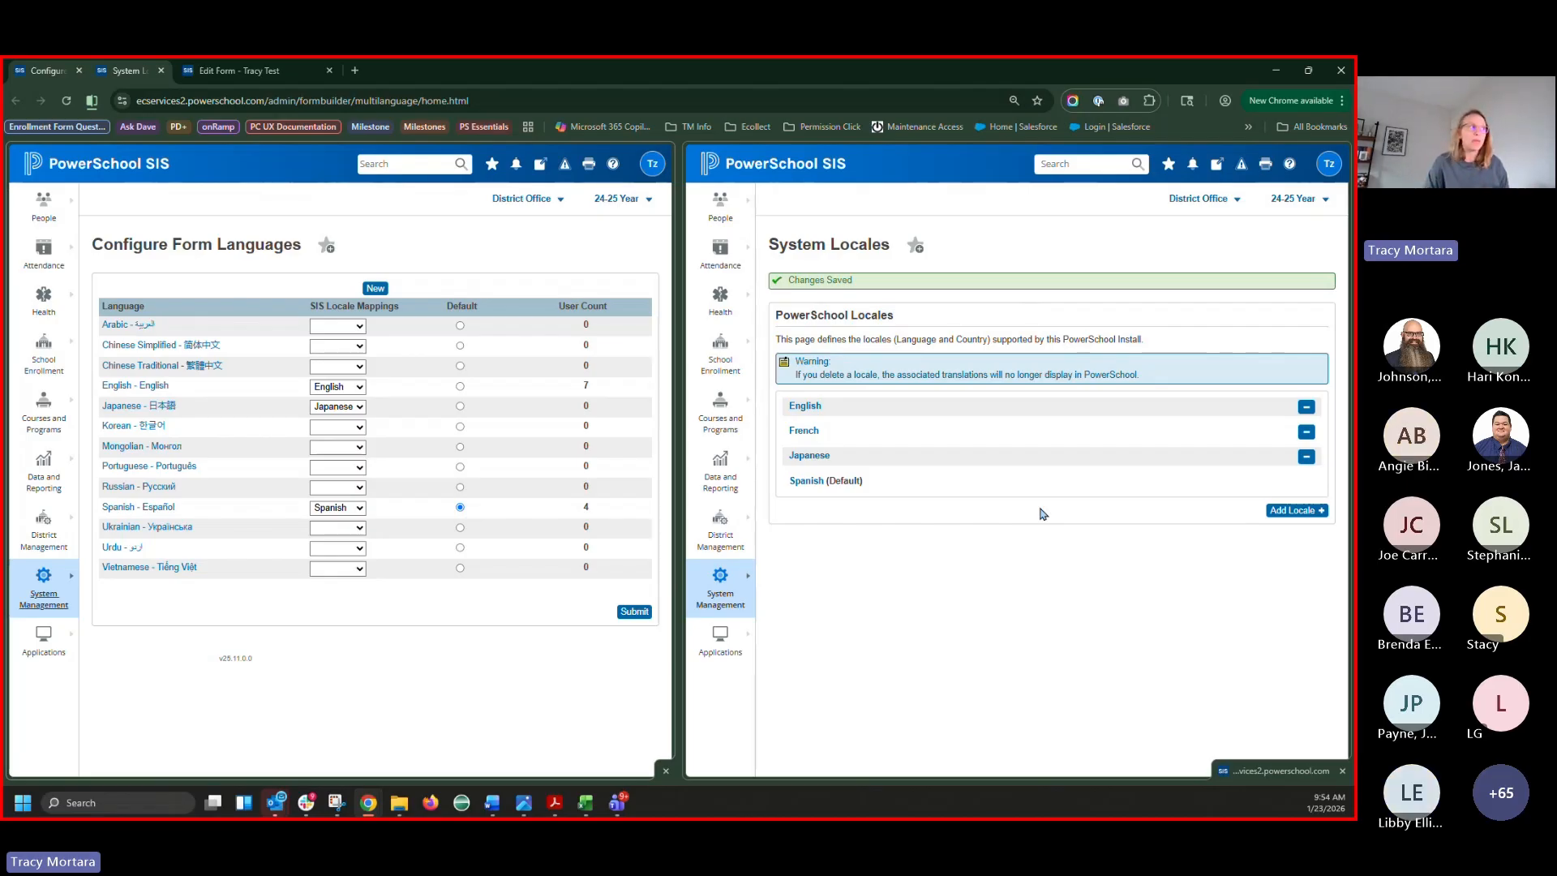
click(587, 808)
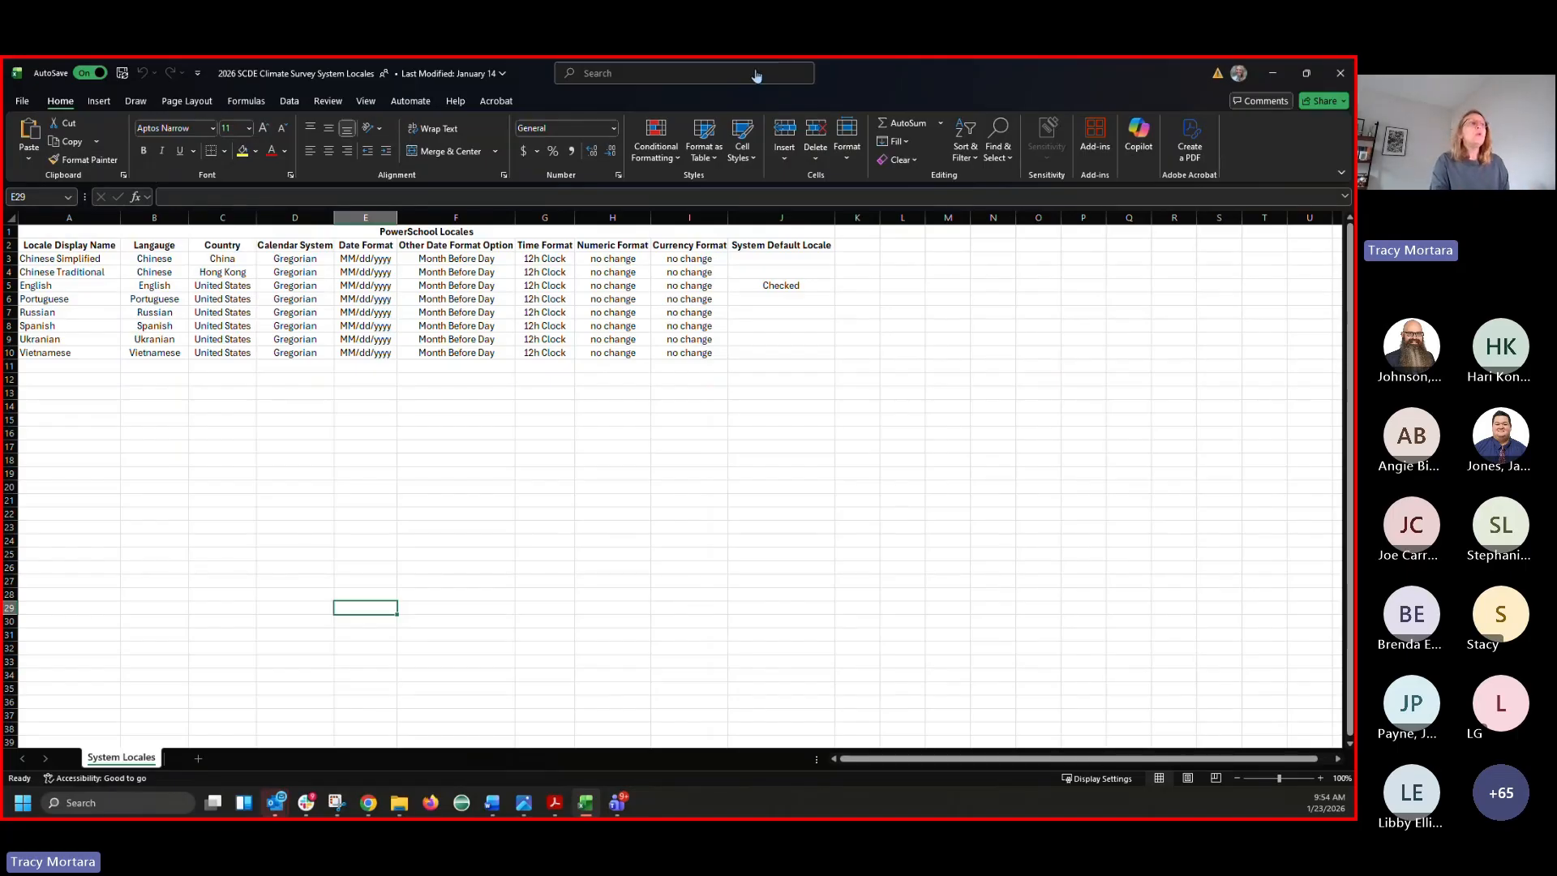
click(1272, 73)
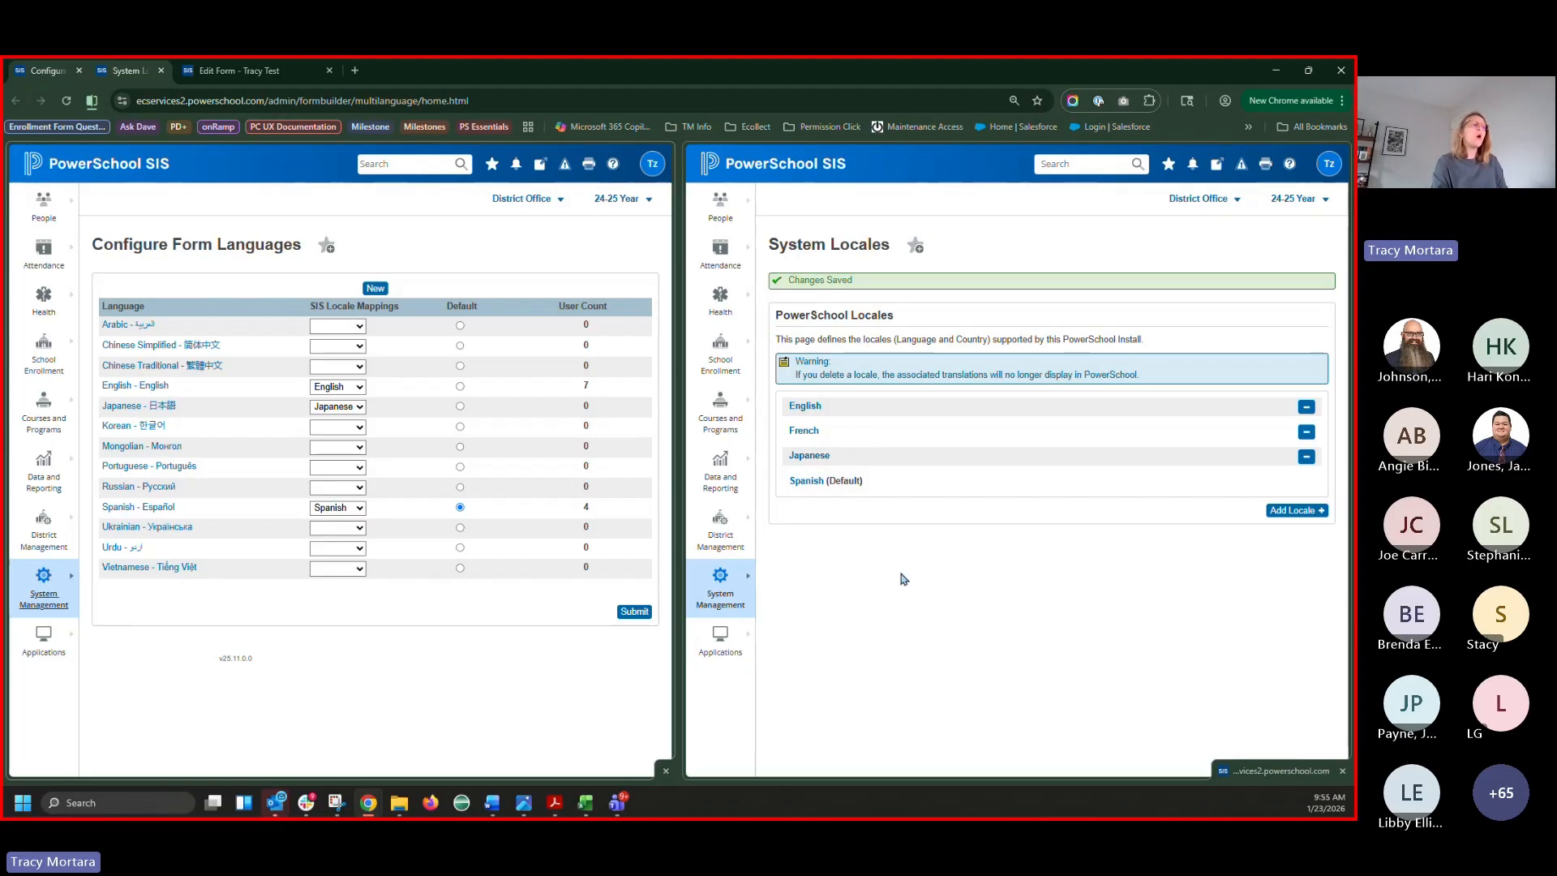
click(585, 802)
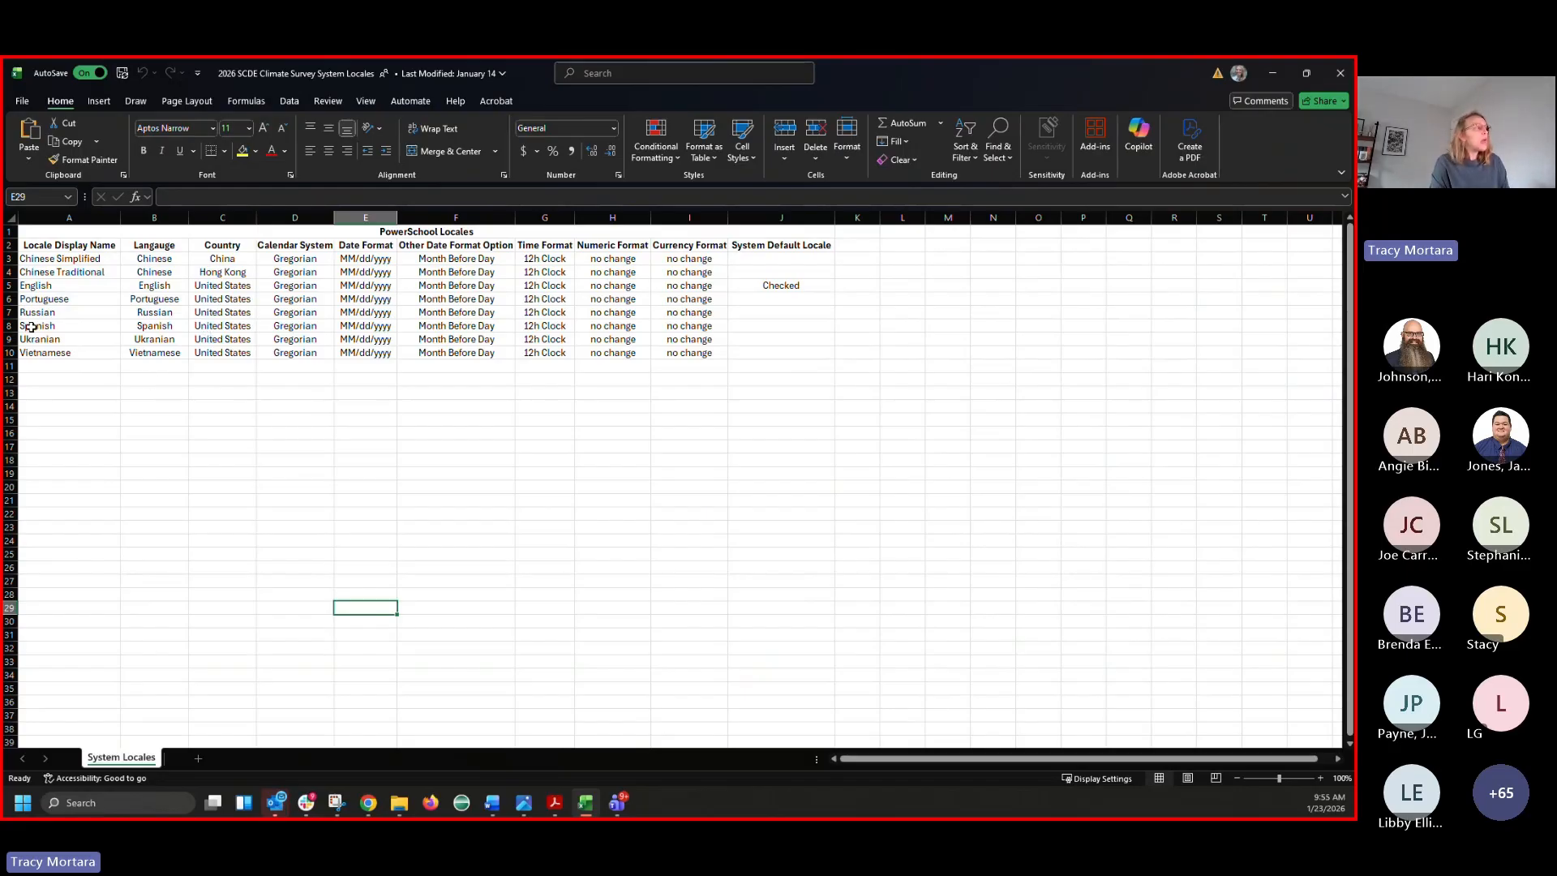
click(6, 324)
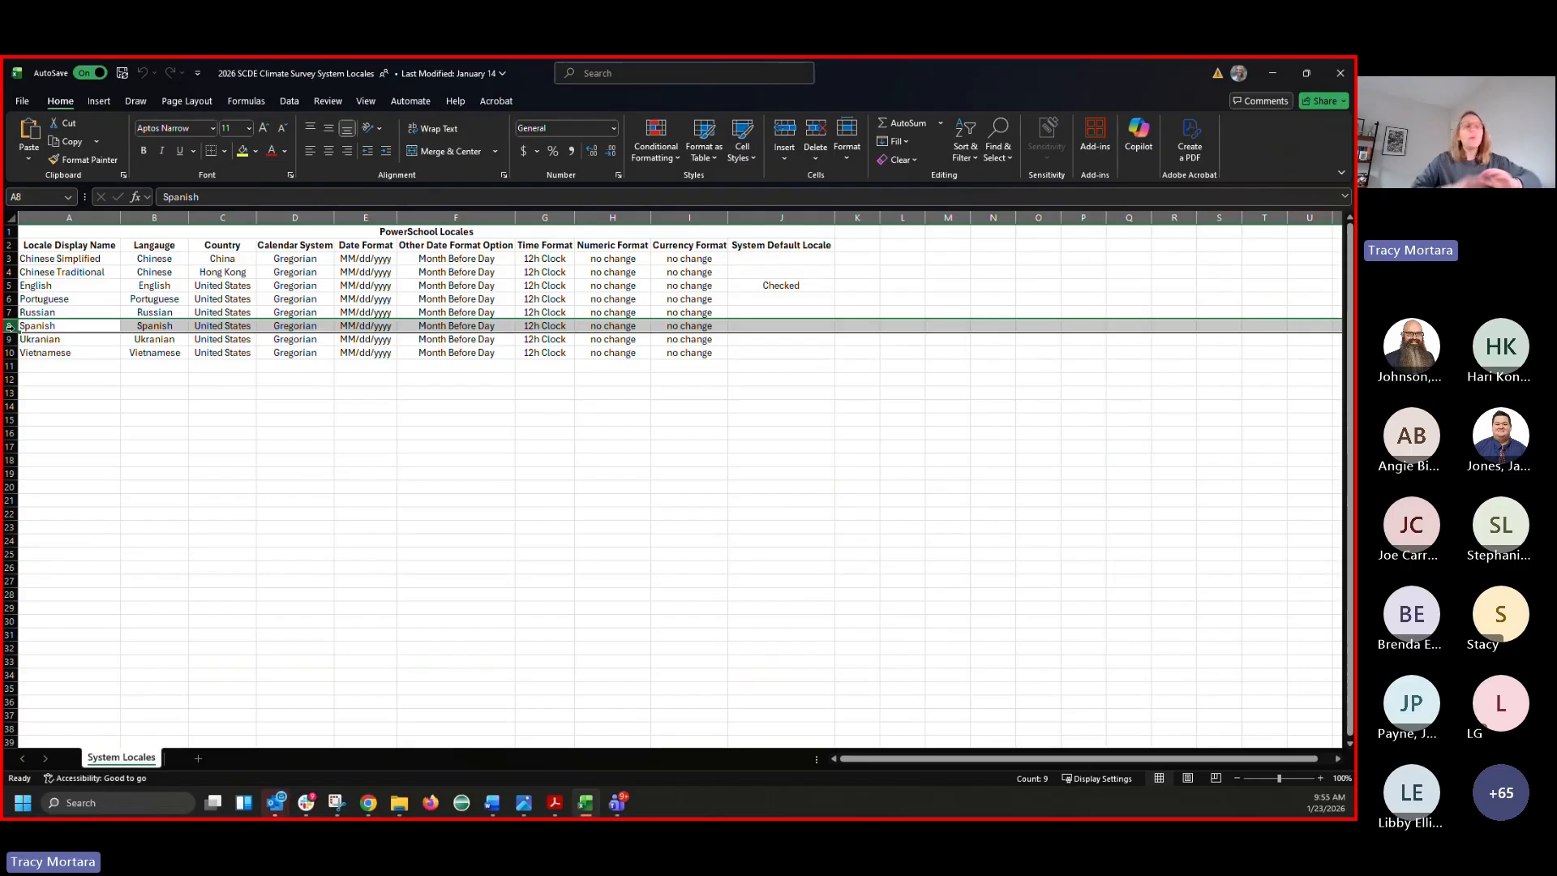
click(1272, 73)
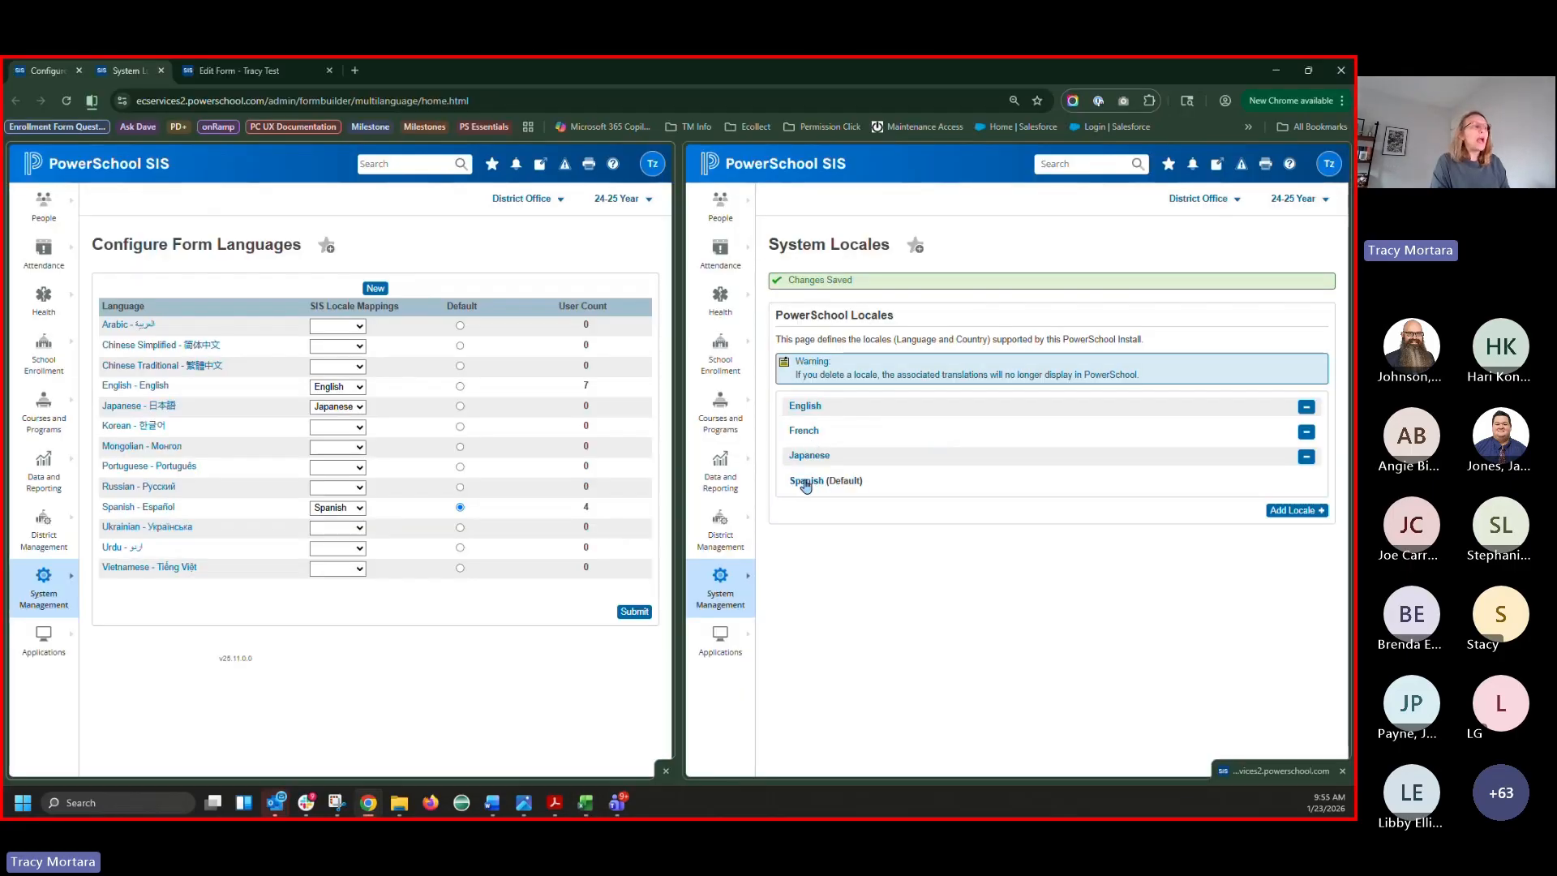
click(847, 480)
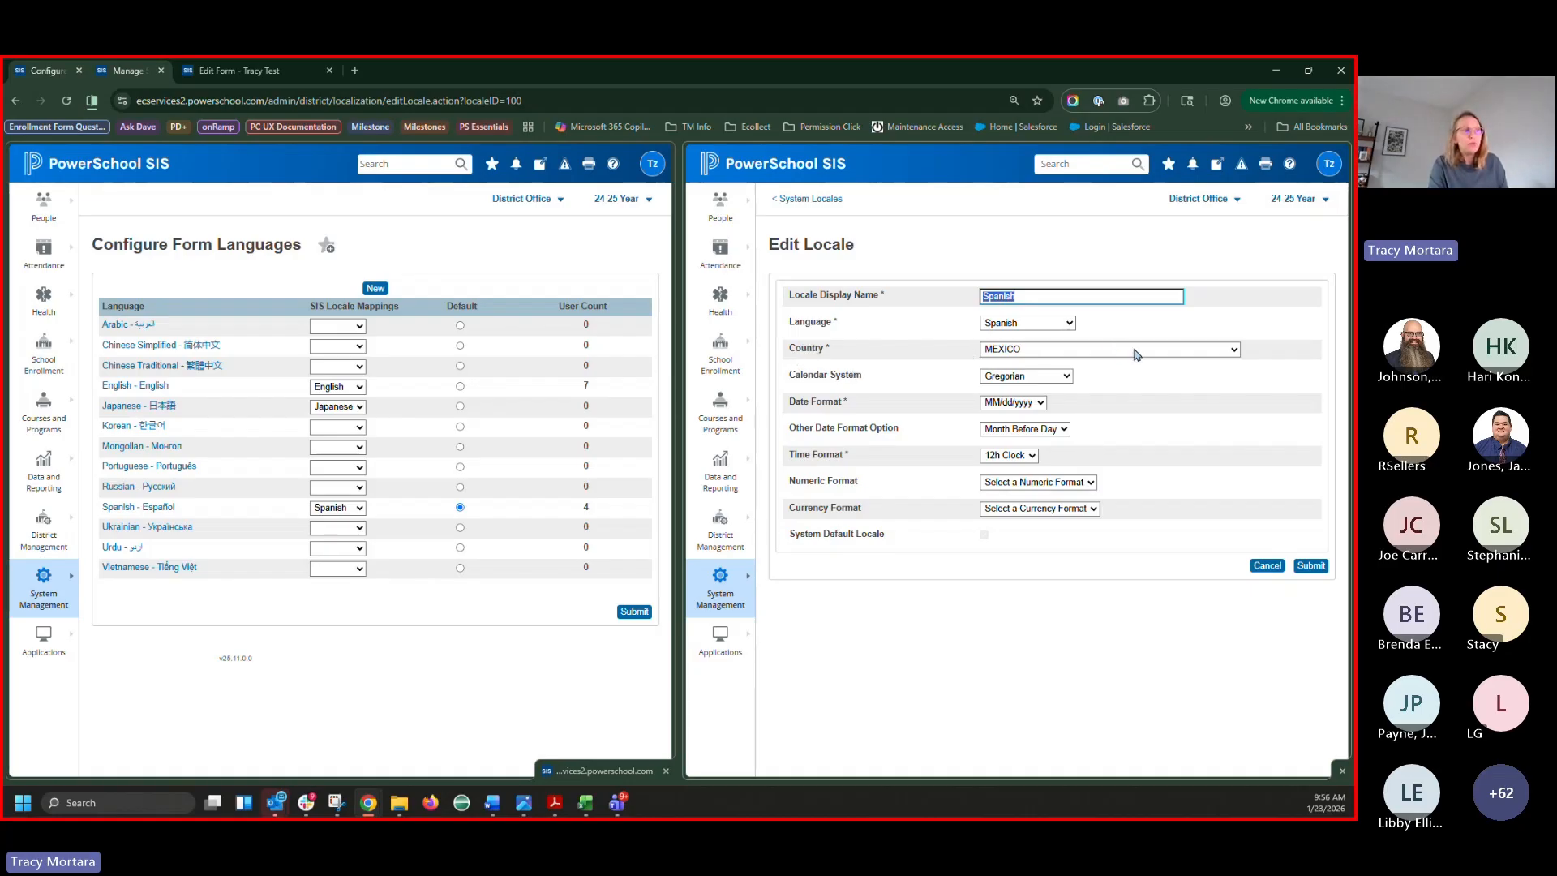
click(827, 199)
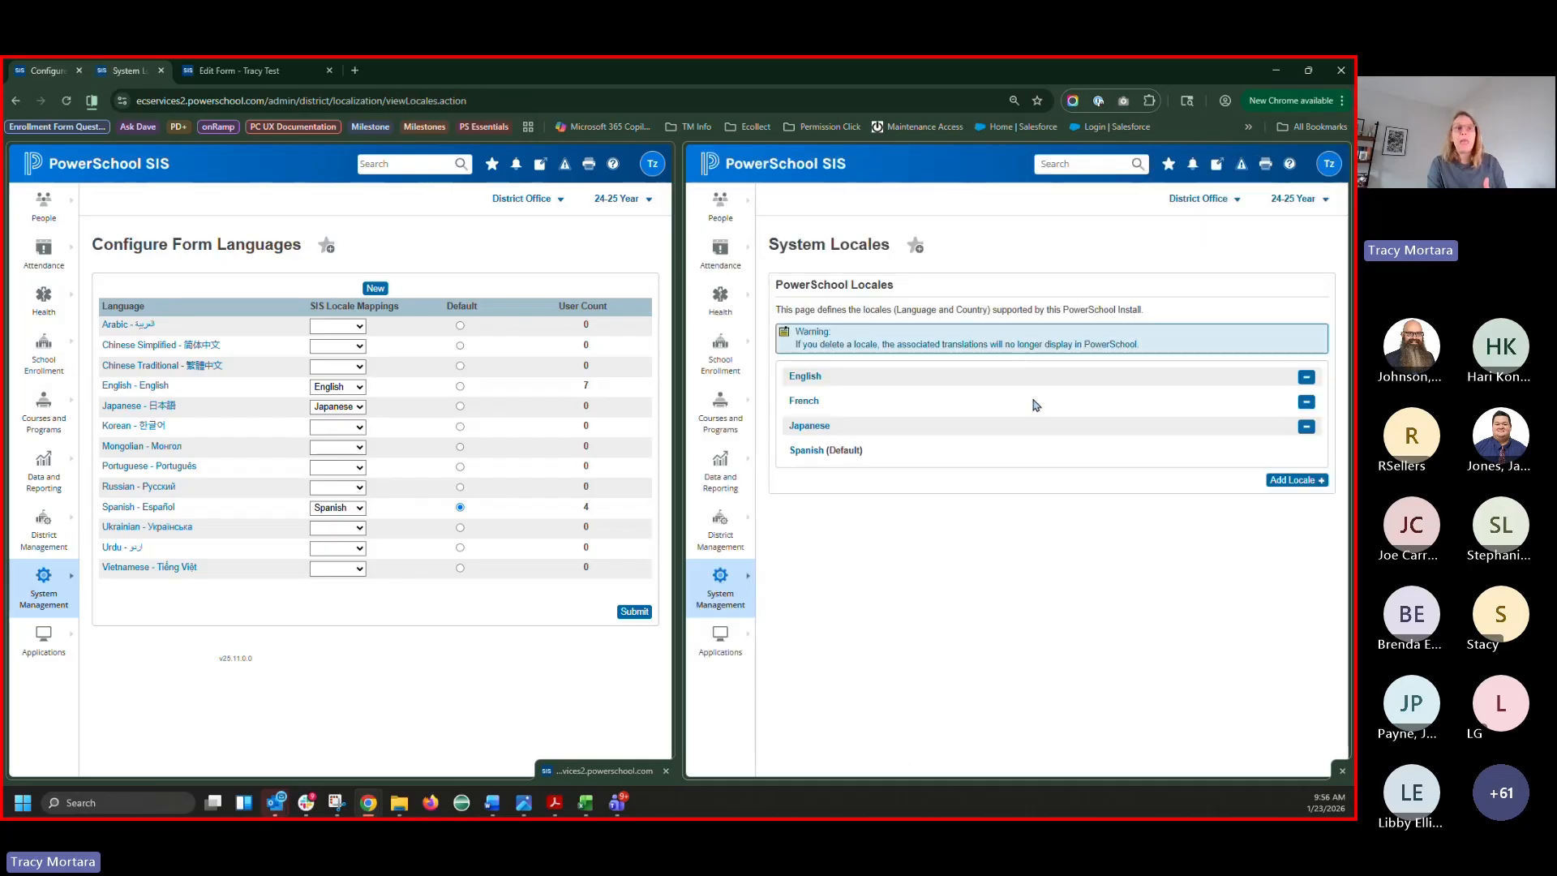
Start a new locale named 'Spanish - Climate Survey' with Spanish as its language
click(1294, 483)
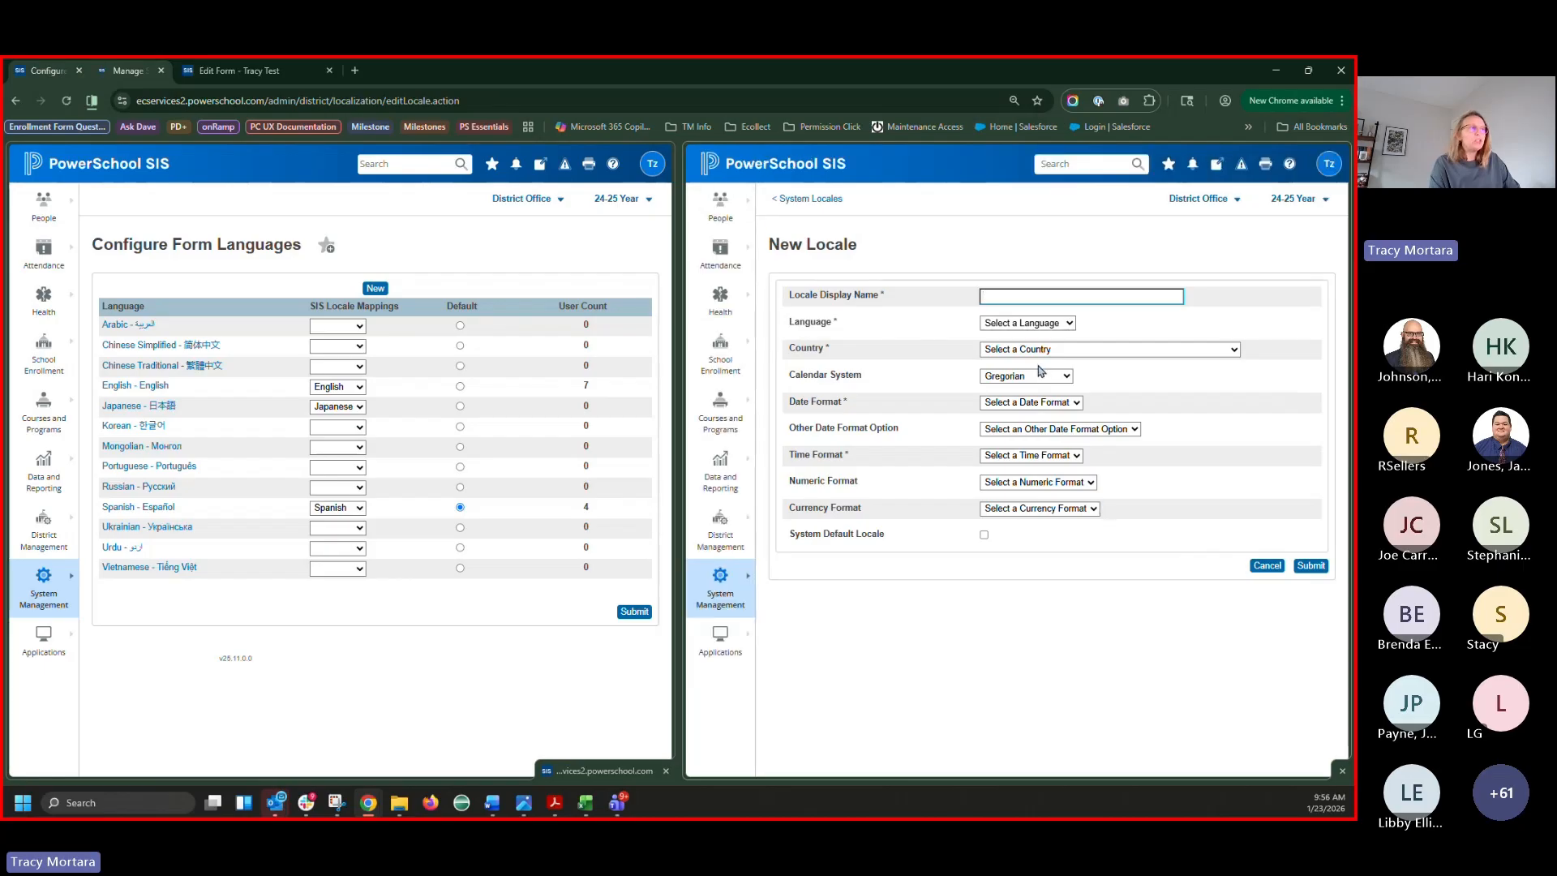
text(Spa)
text(nish)
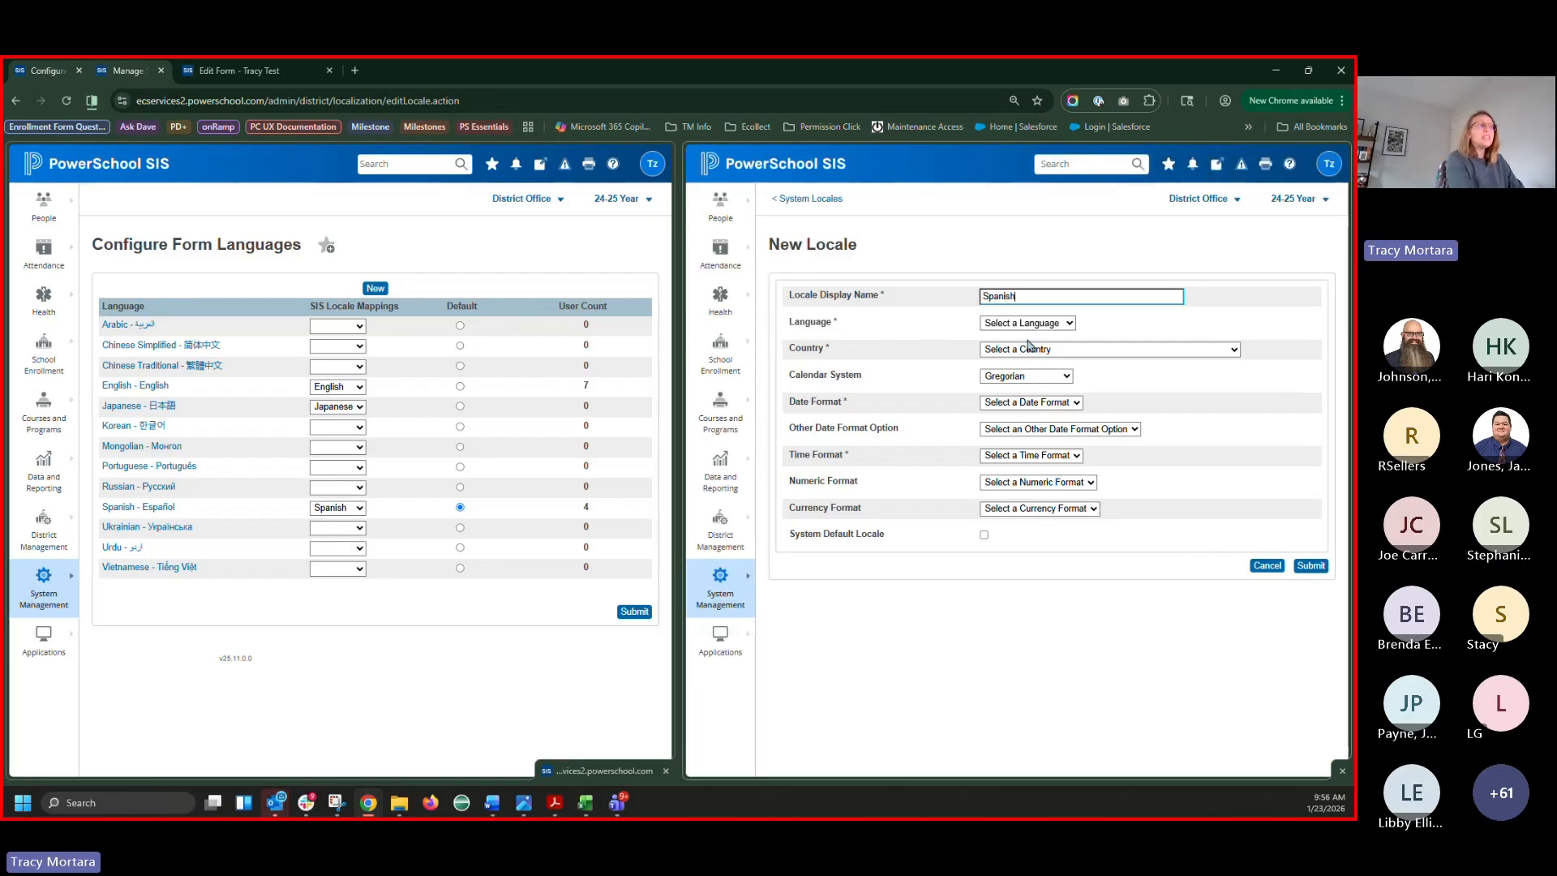
text( -)
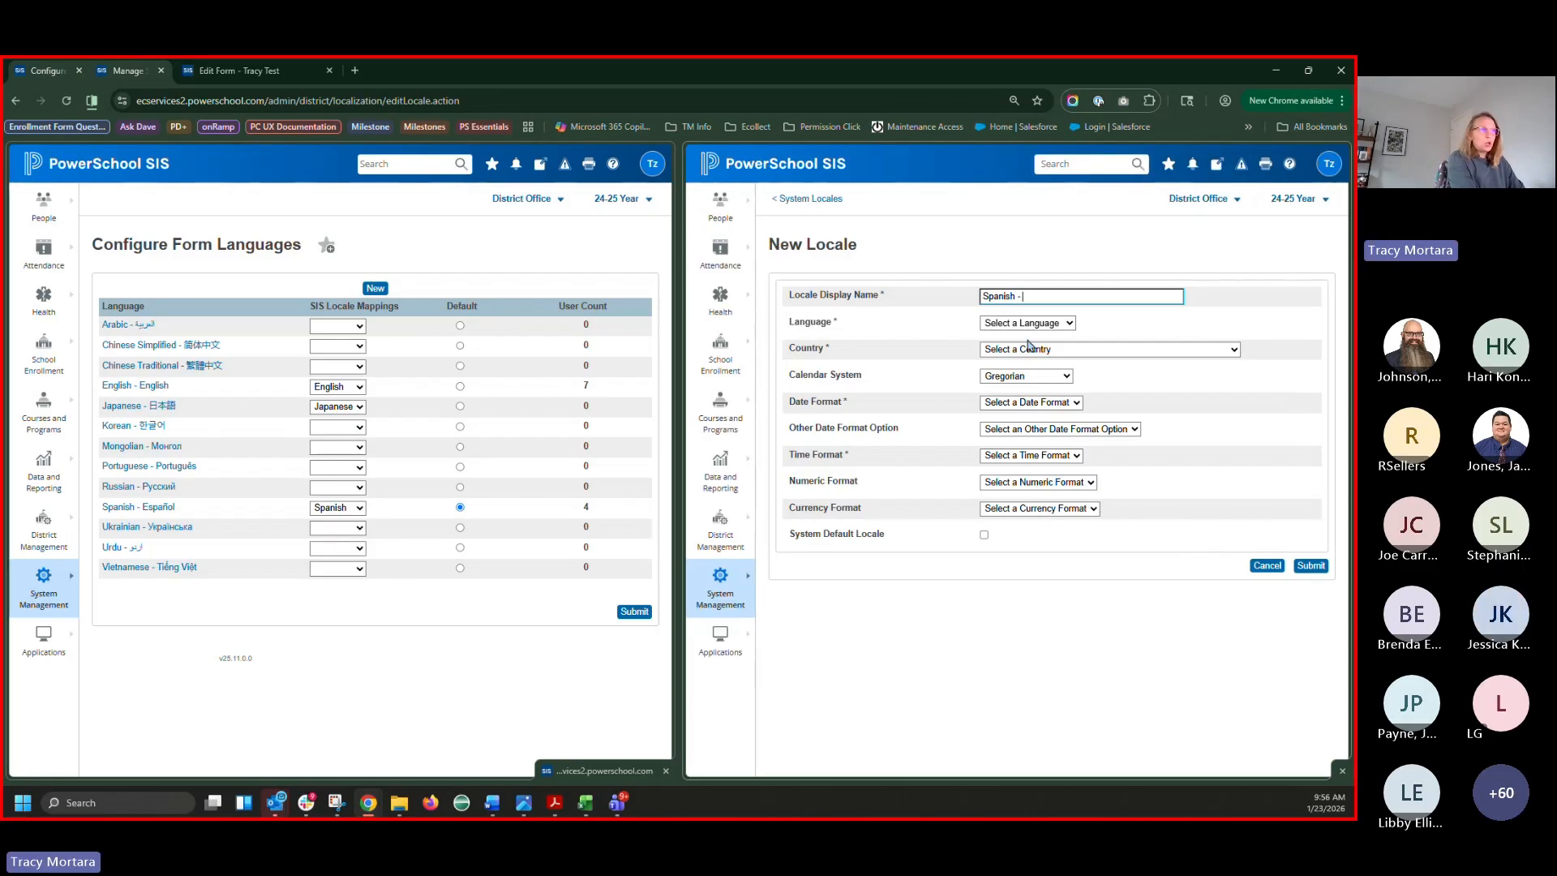
text( Climate Survey)
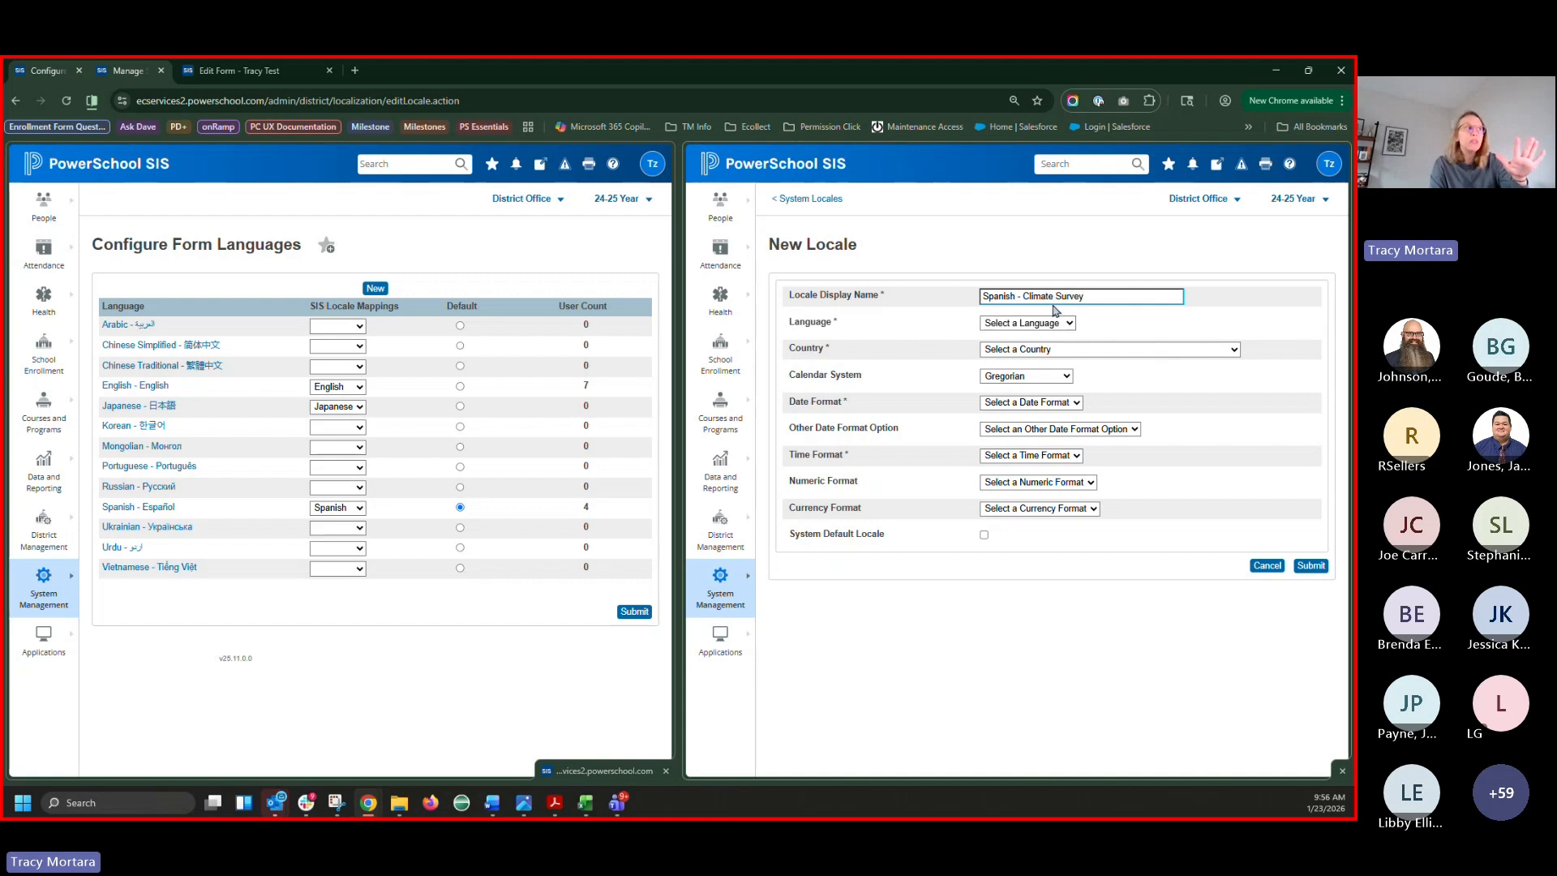
click(1030, 328)
text(spanish)
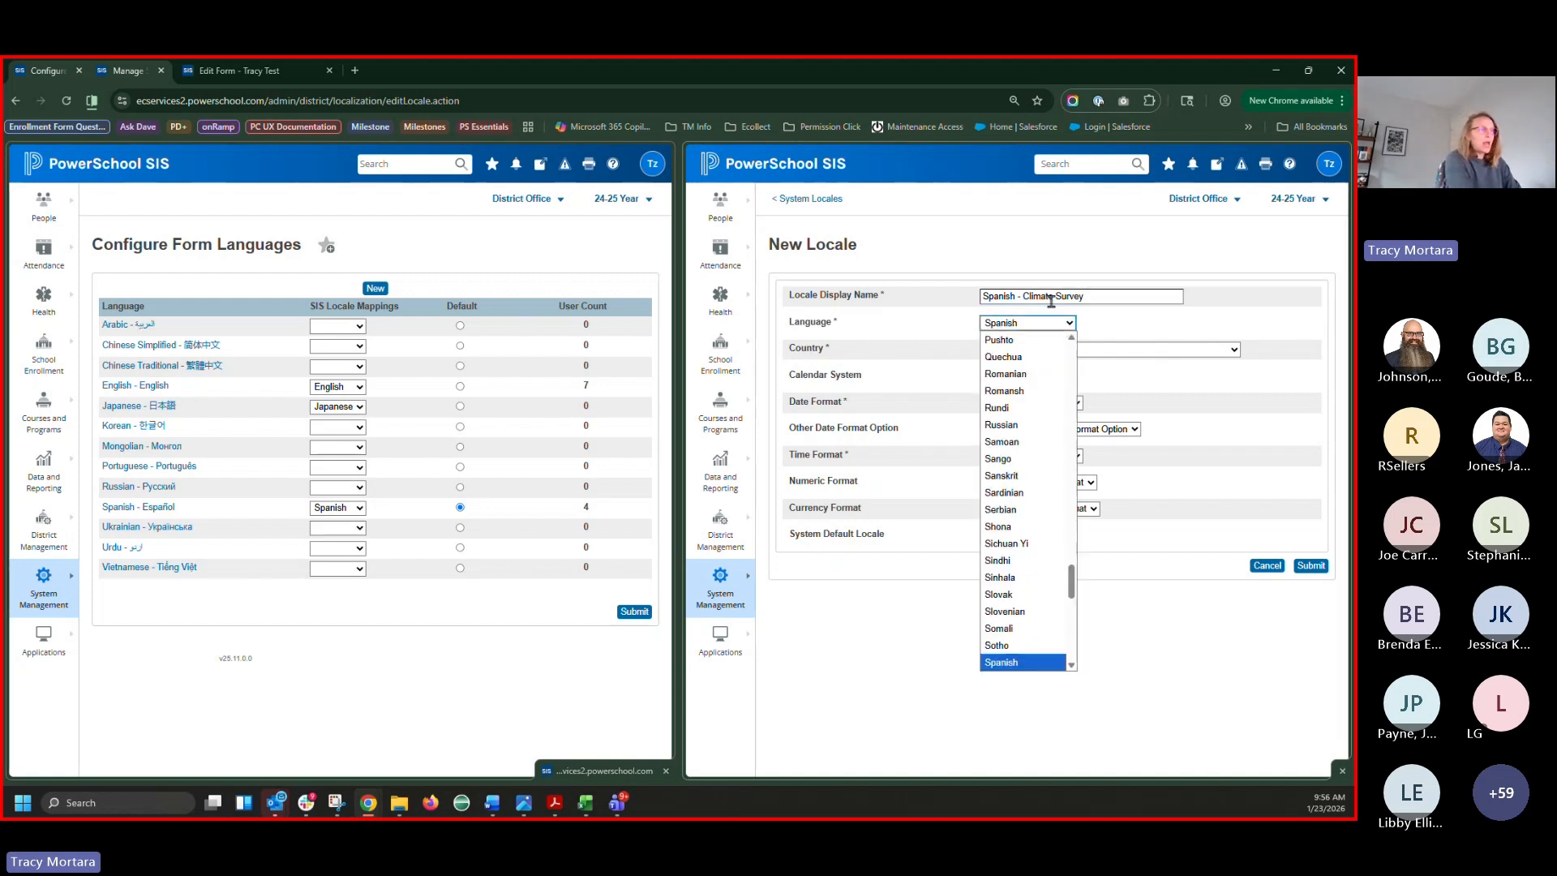
key(Return)
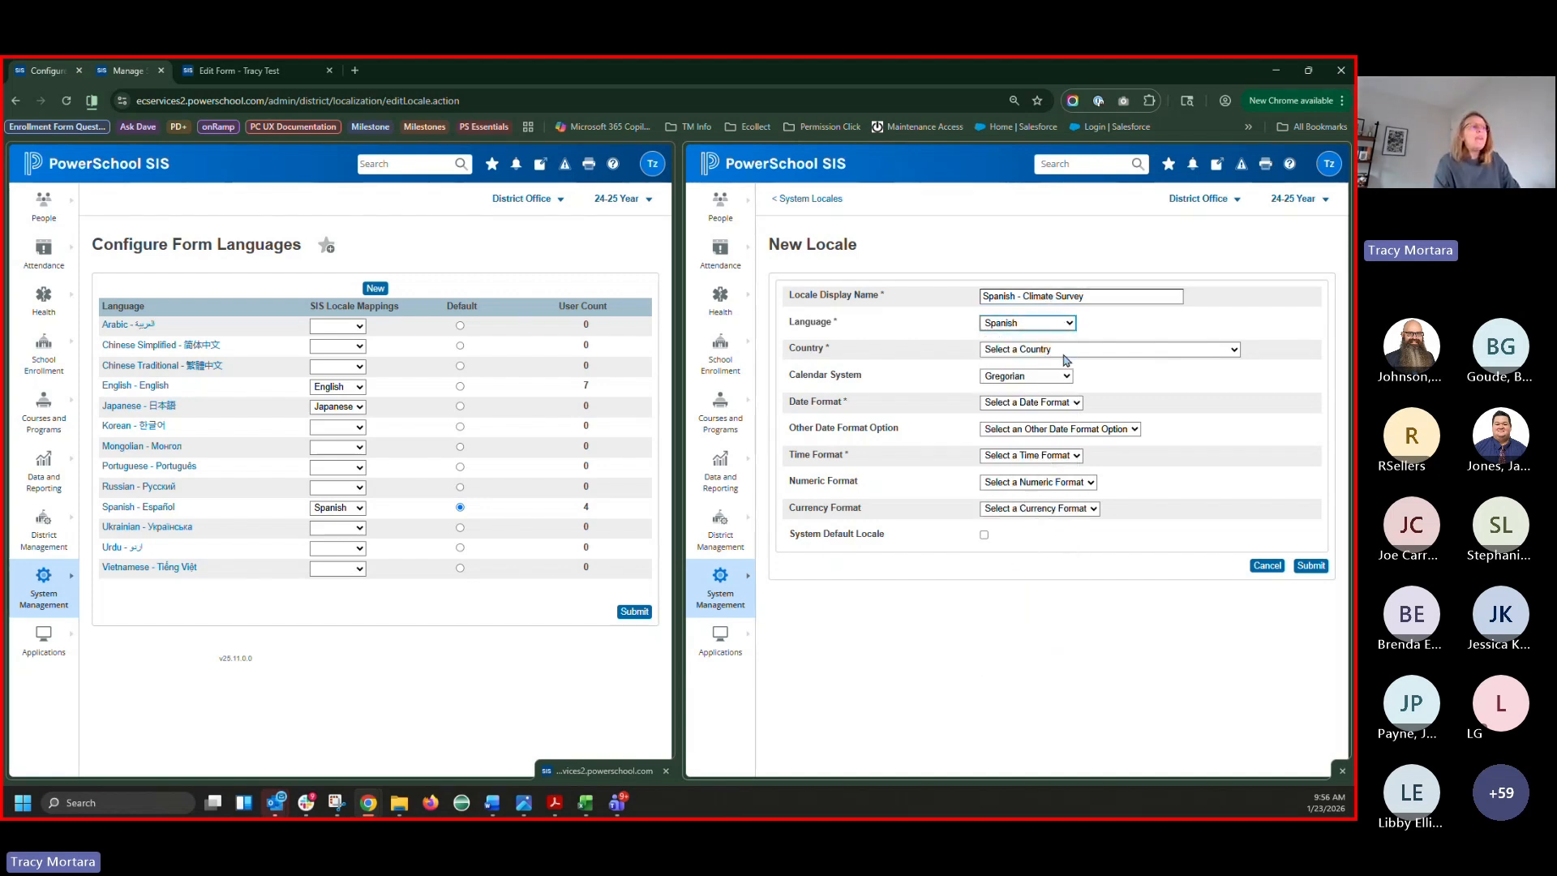
Set the locale's country to UNITED STATES
click(1065, 350)
text(u)
key(Down)
key(Down)
key(Down)
key(Down)
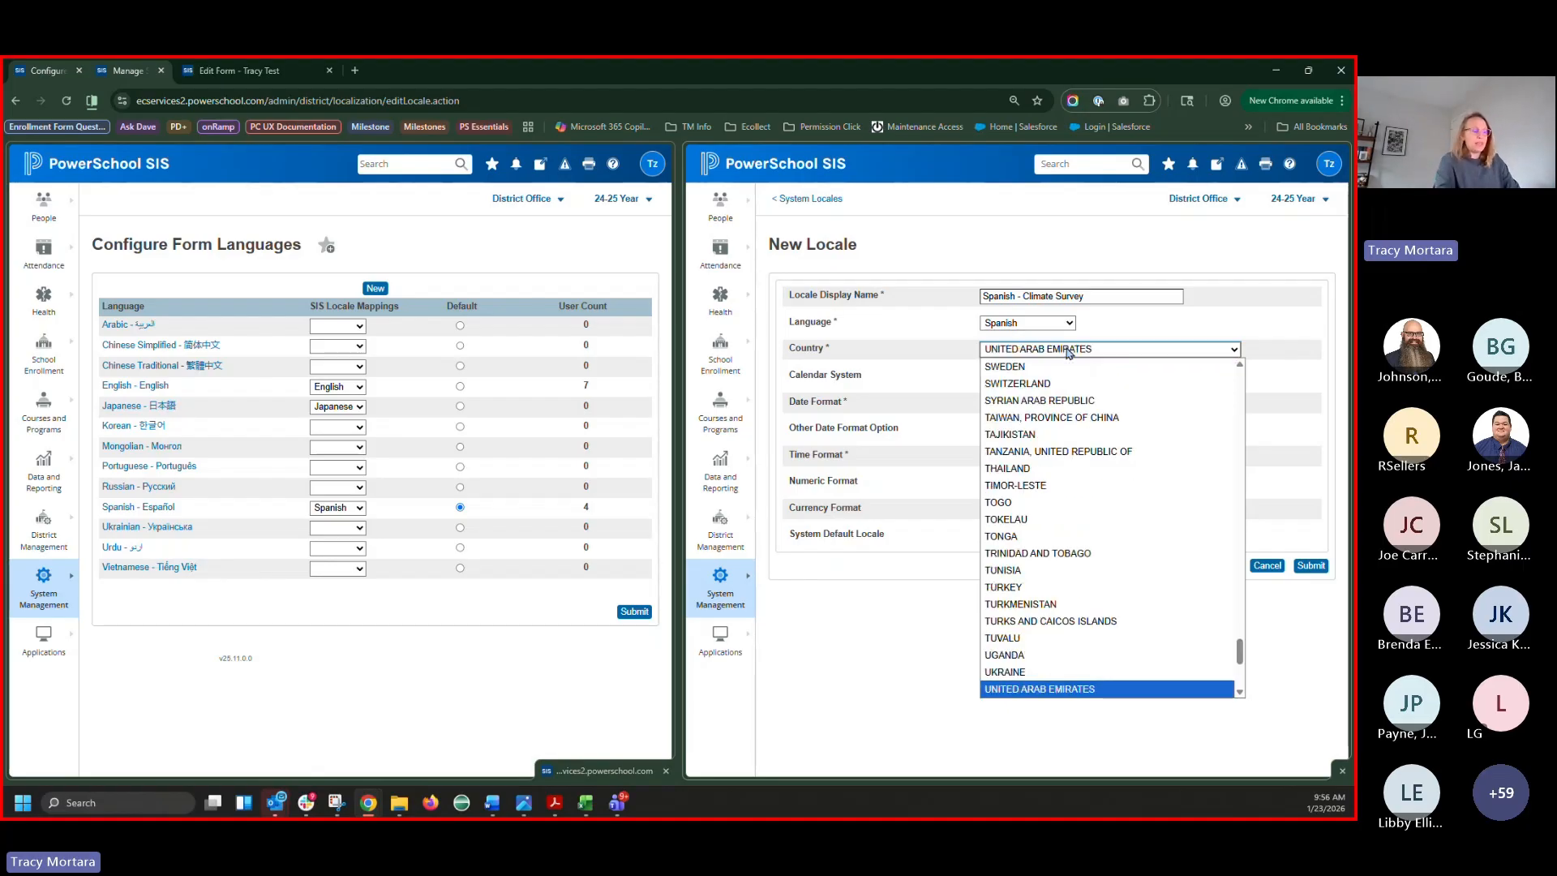
key(Return)
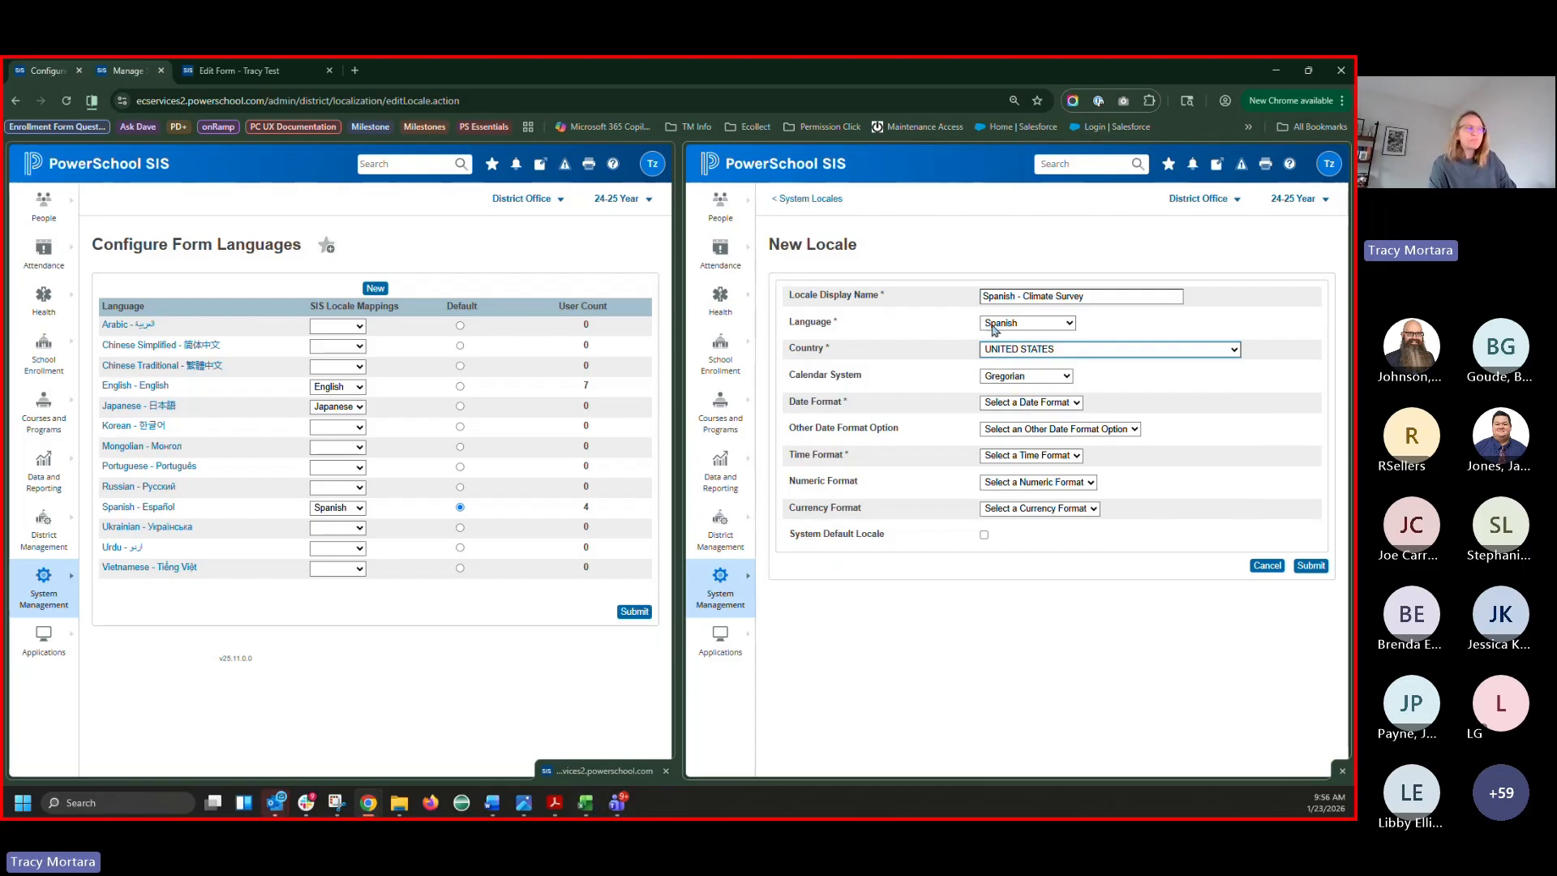
Choose MM/dd/yyyy dates, 12h Clock and Month Before Day order, then submit the locale
mouse_move(587, 815)
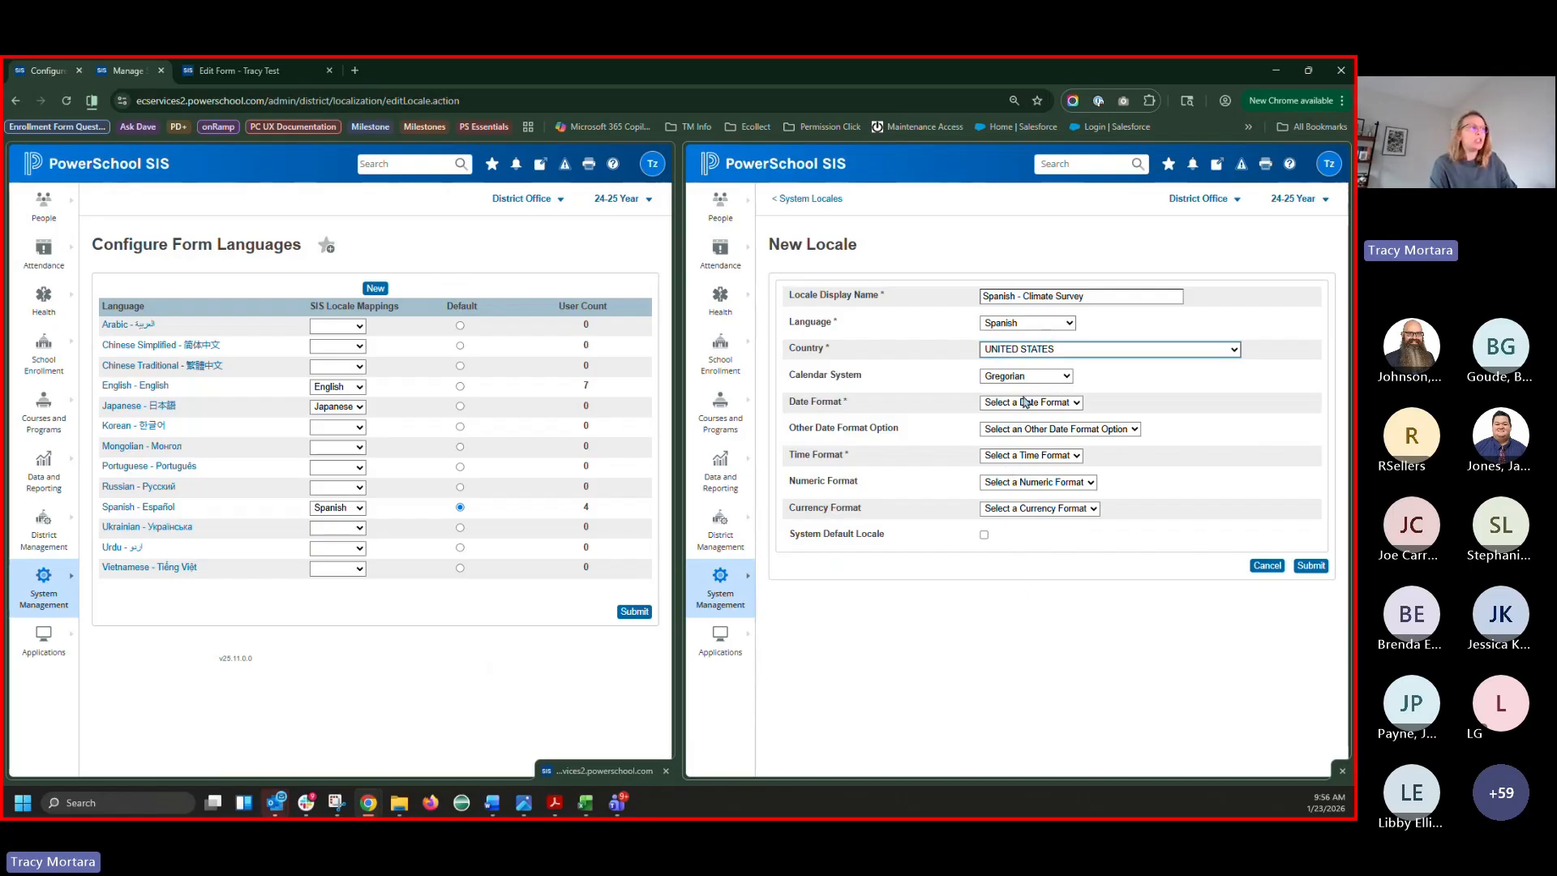
click(1023, 403)
click(1008, 437)
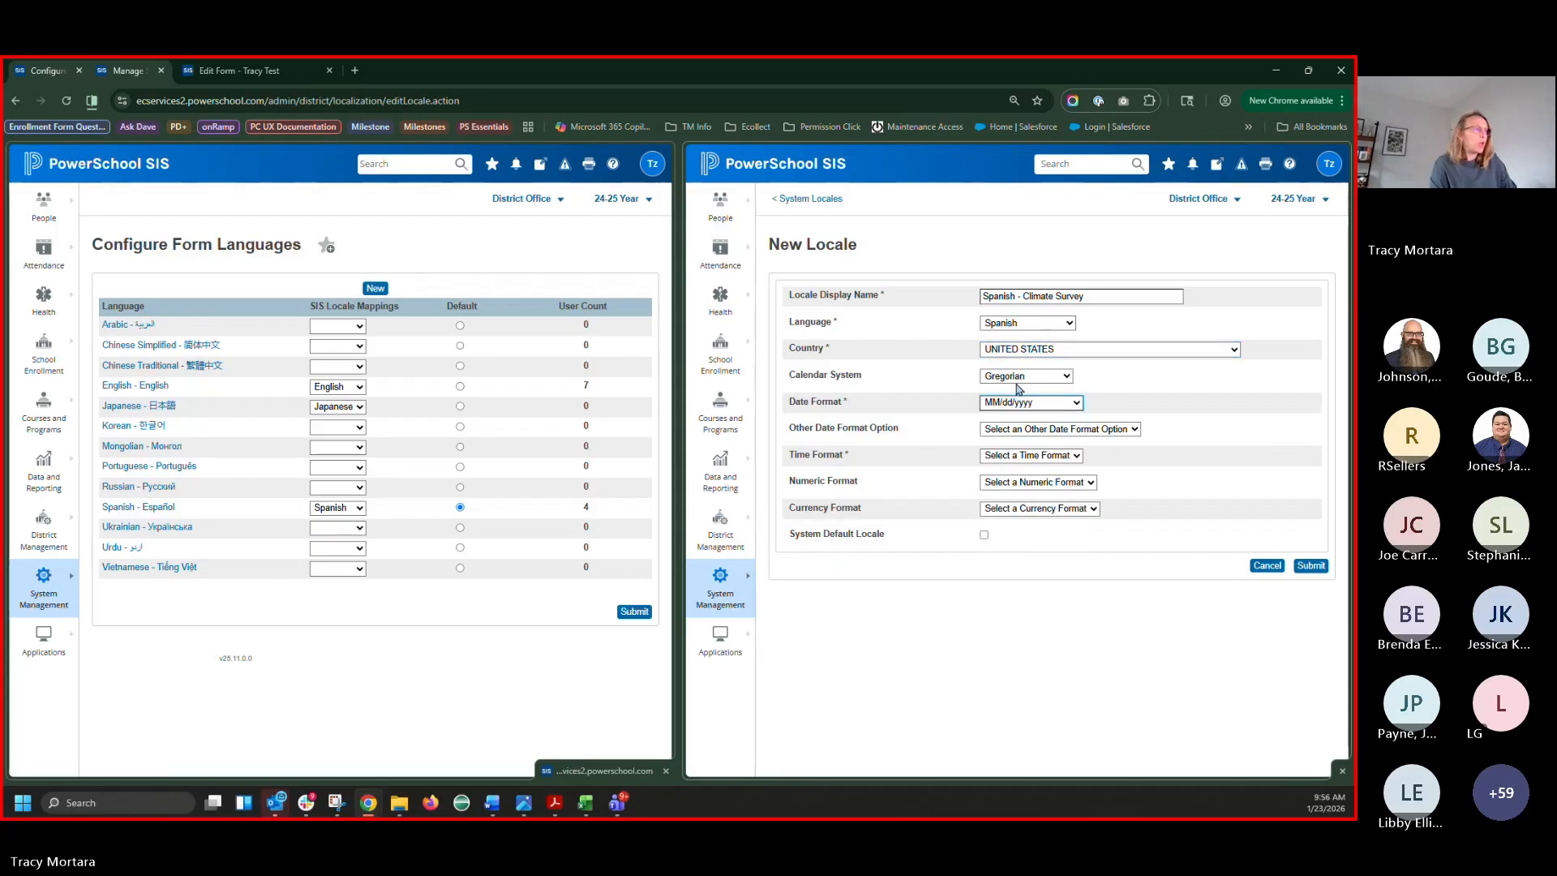
click(1015, 457)
click(1016, 492)
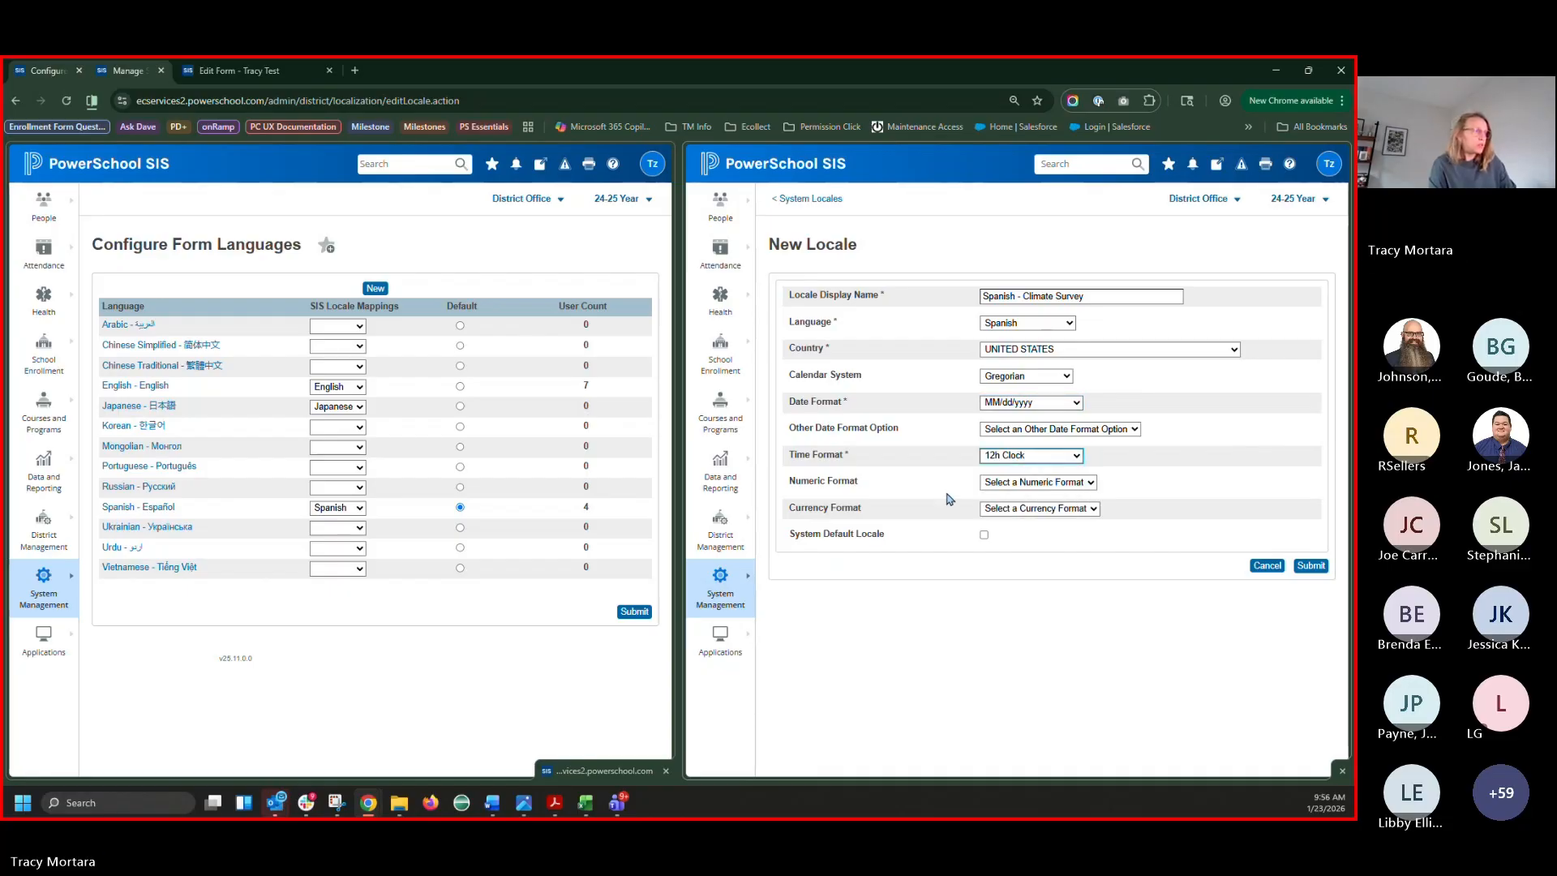
click(1041, 436)
click(1035, 469)
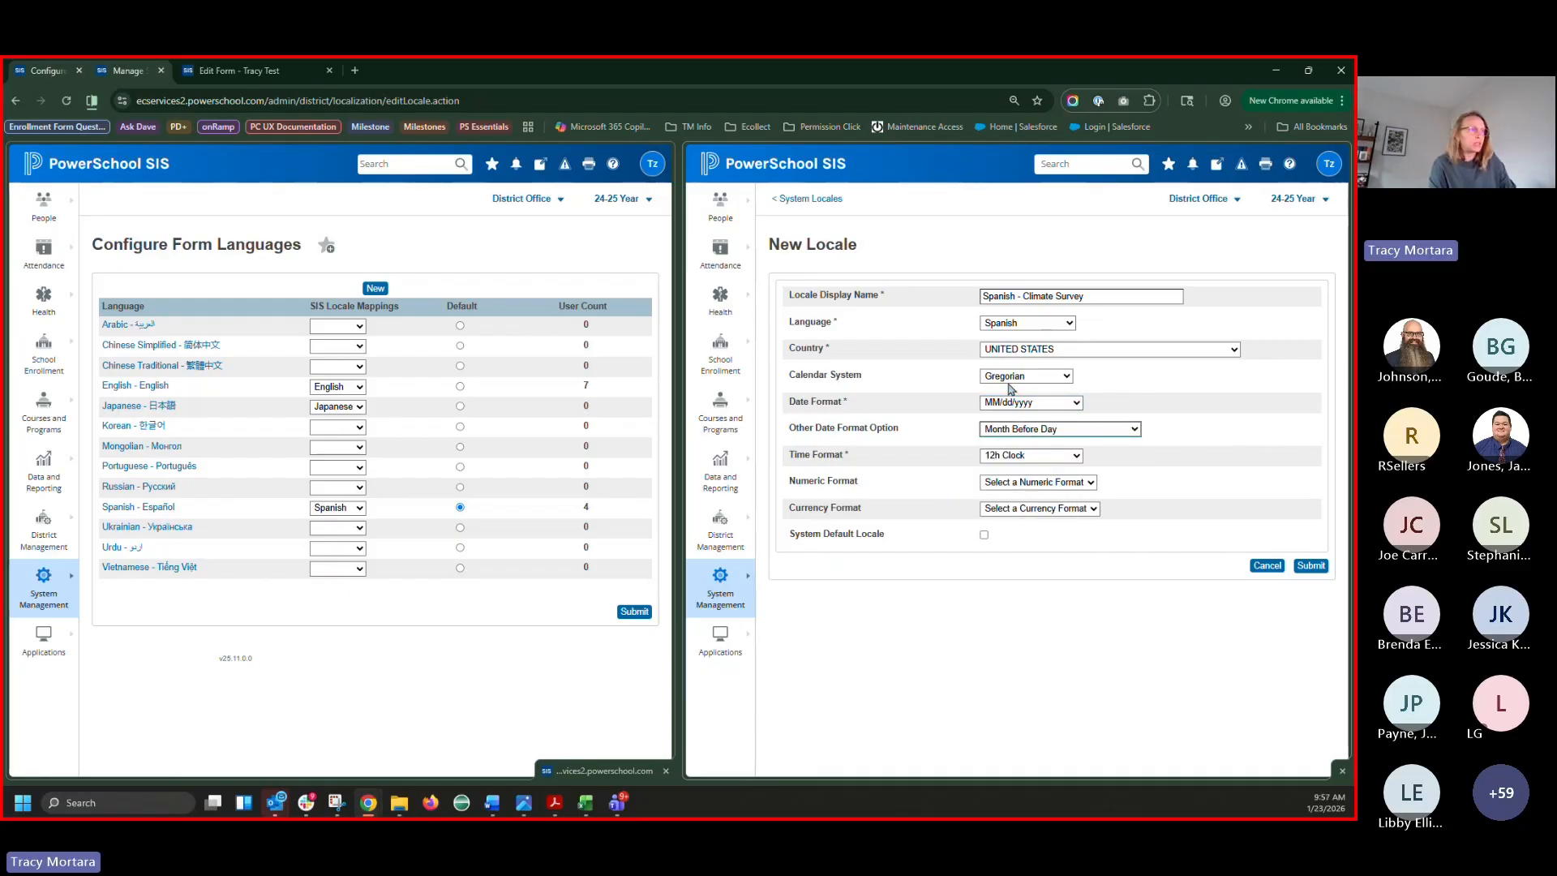
click(1311, 565)
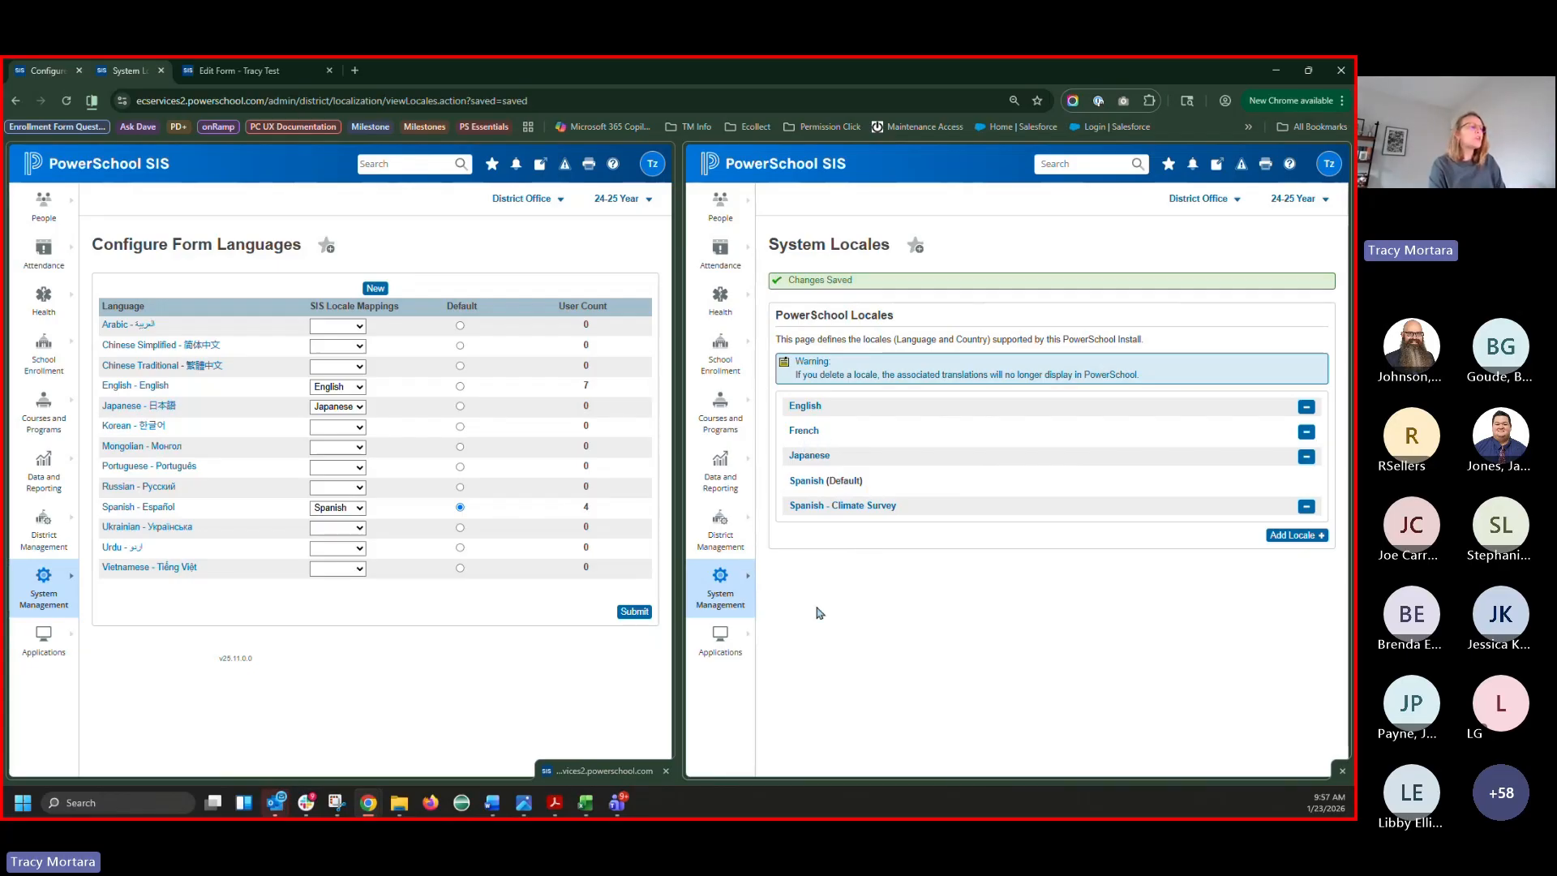
In the locales workbook, check the Chinese Simplified and Chinese Traditional rows and their countries
click(585, 802)
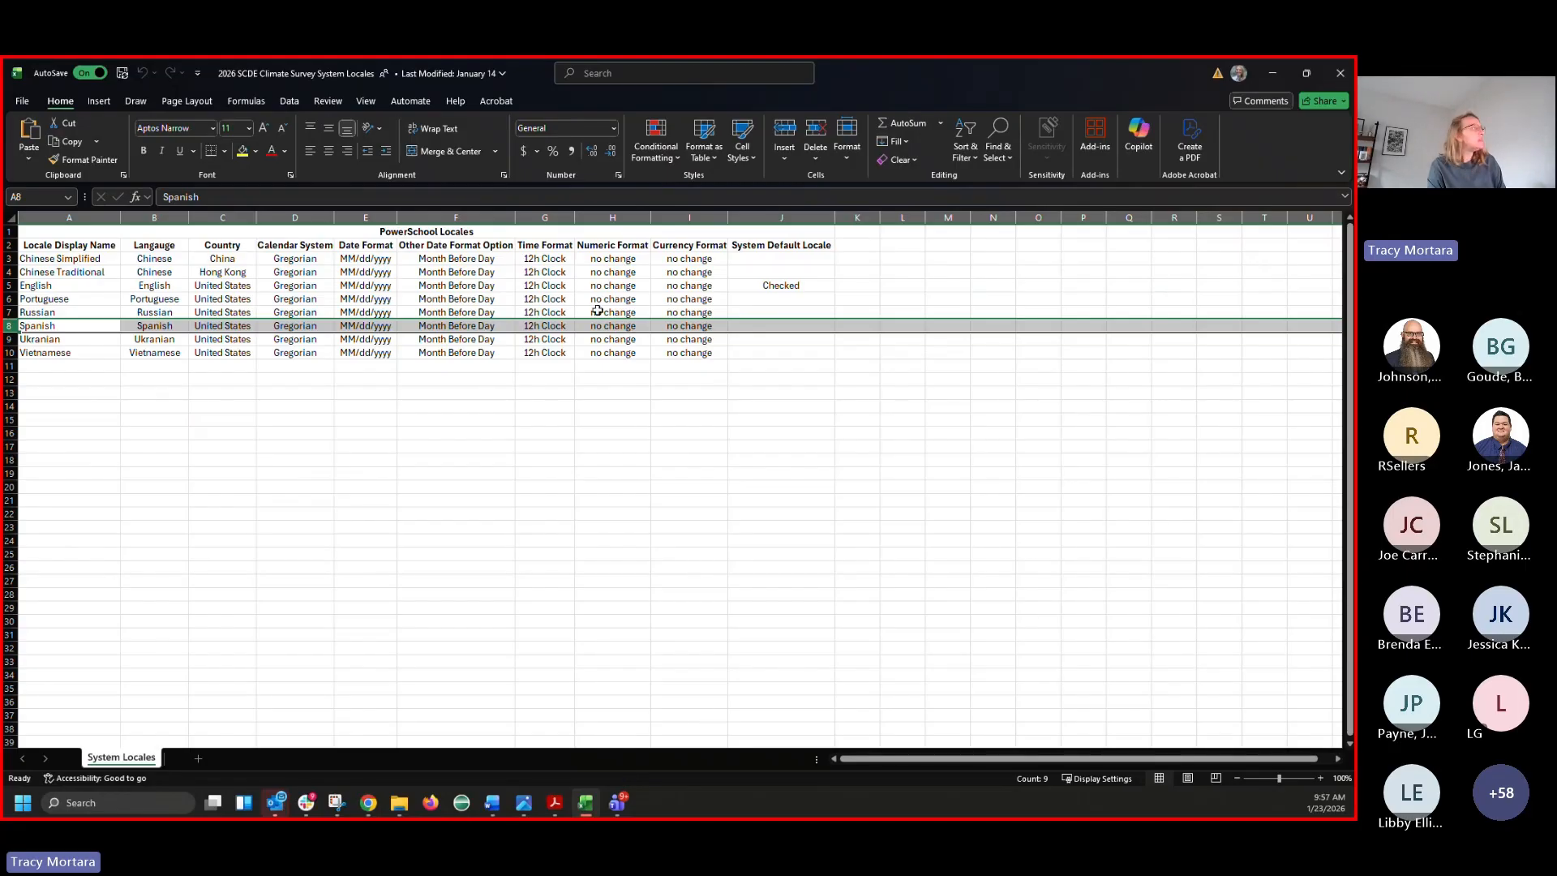
drag(61, 258, 61, 271)
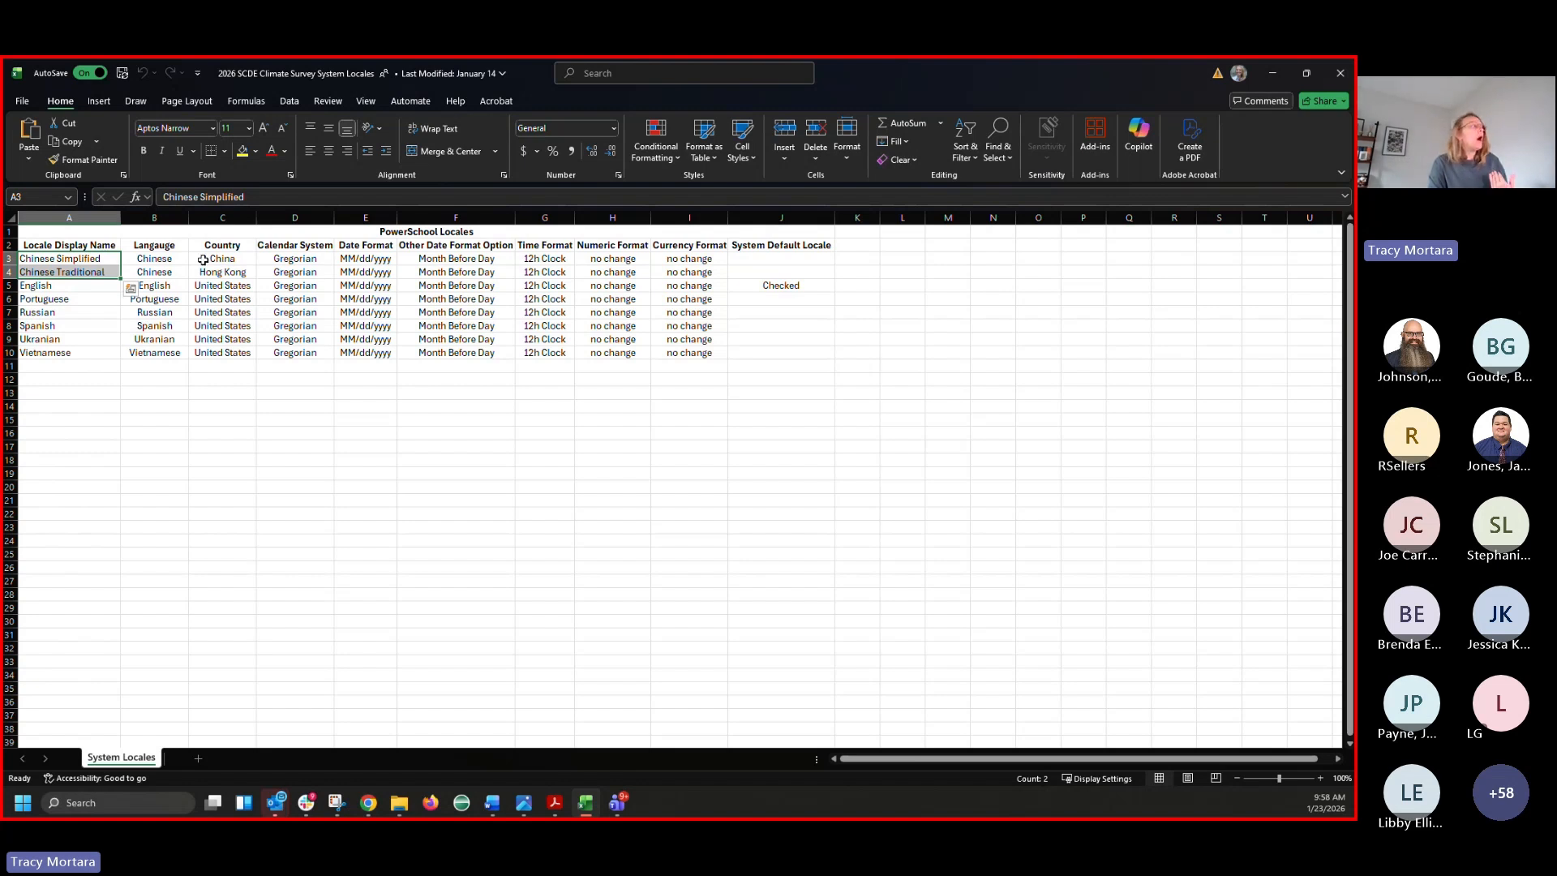
click(222, 258)
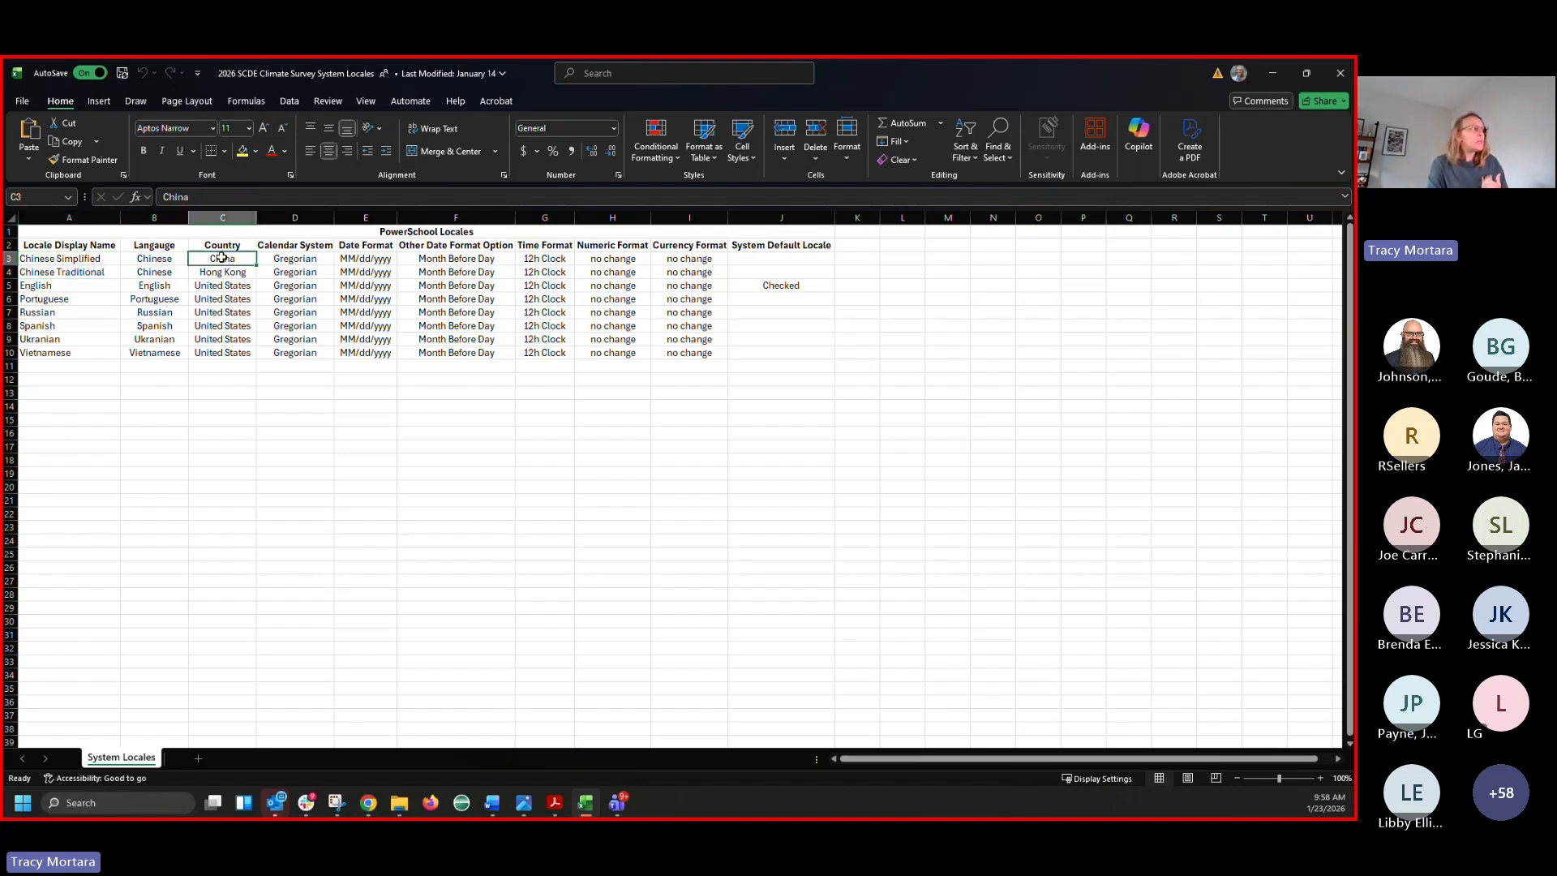
click(93, 273)
click(215, 273)
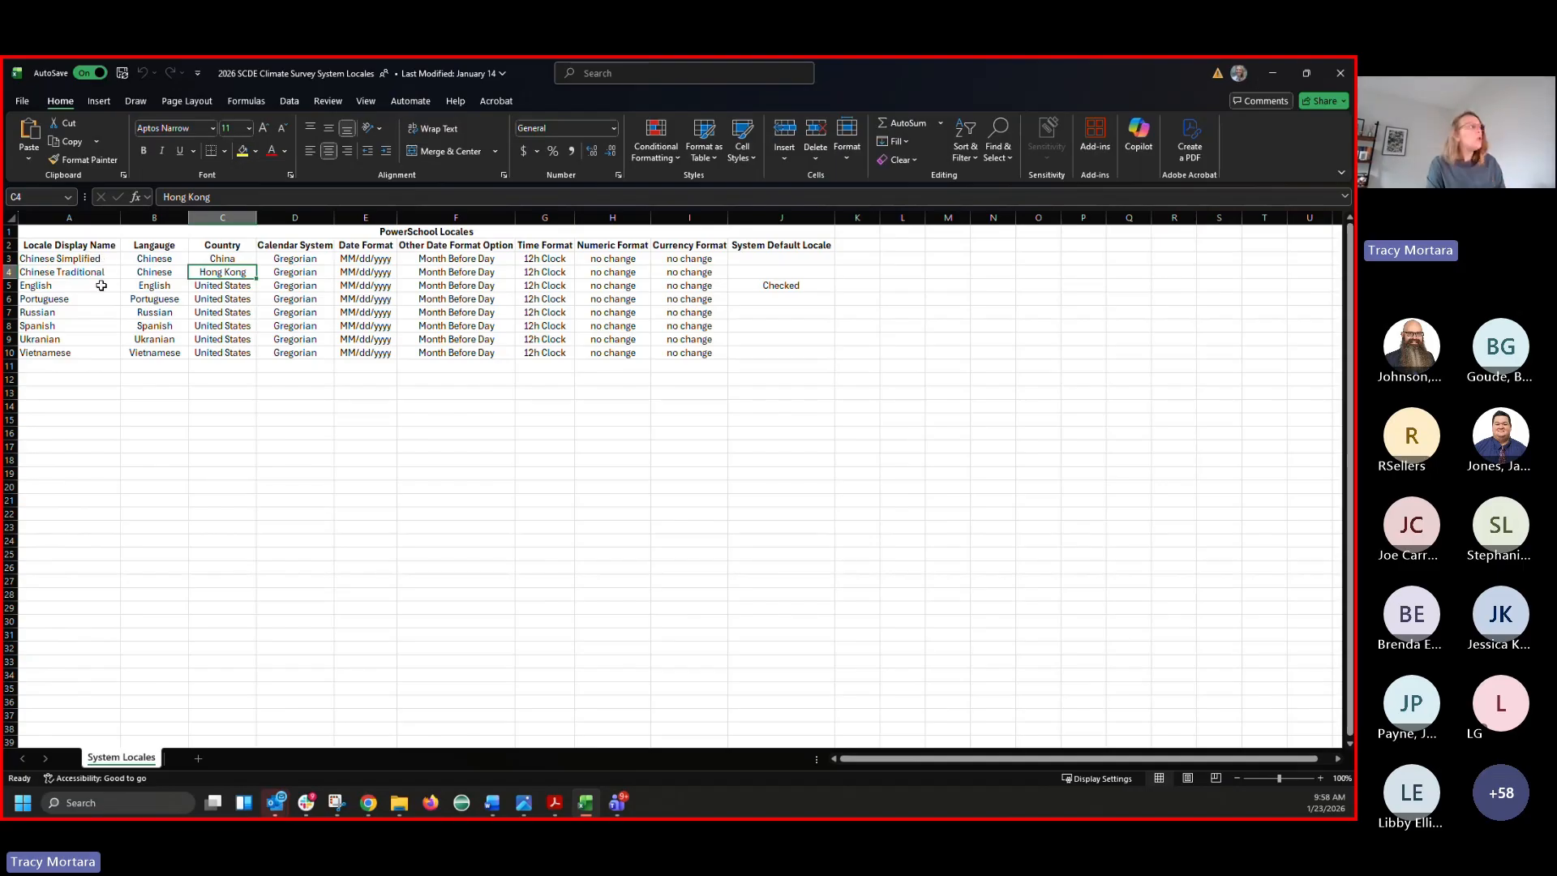
Point out Chinese as the language with China and Hong Kong as countries, then minimize Excel
drag(157, 244, 217, 276)
click(217, 248)
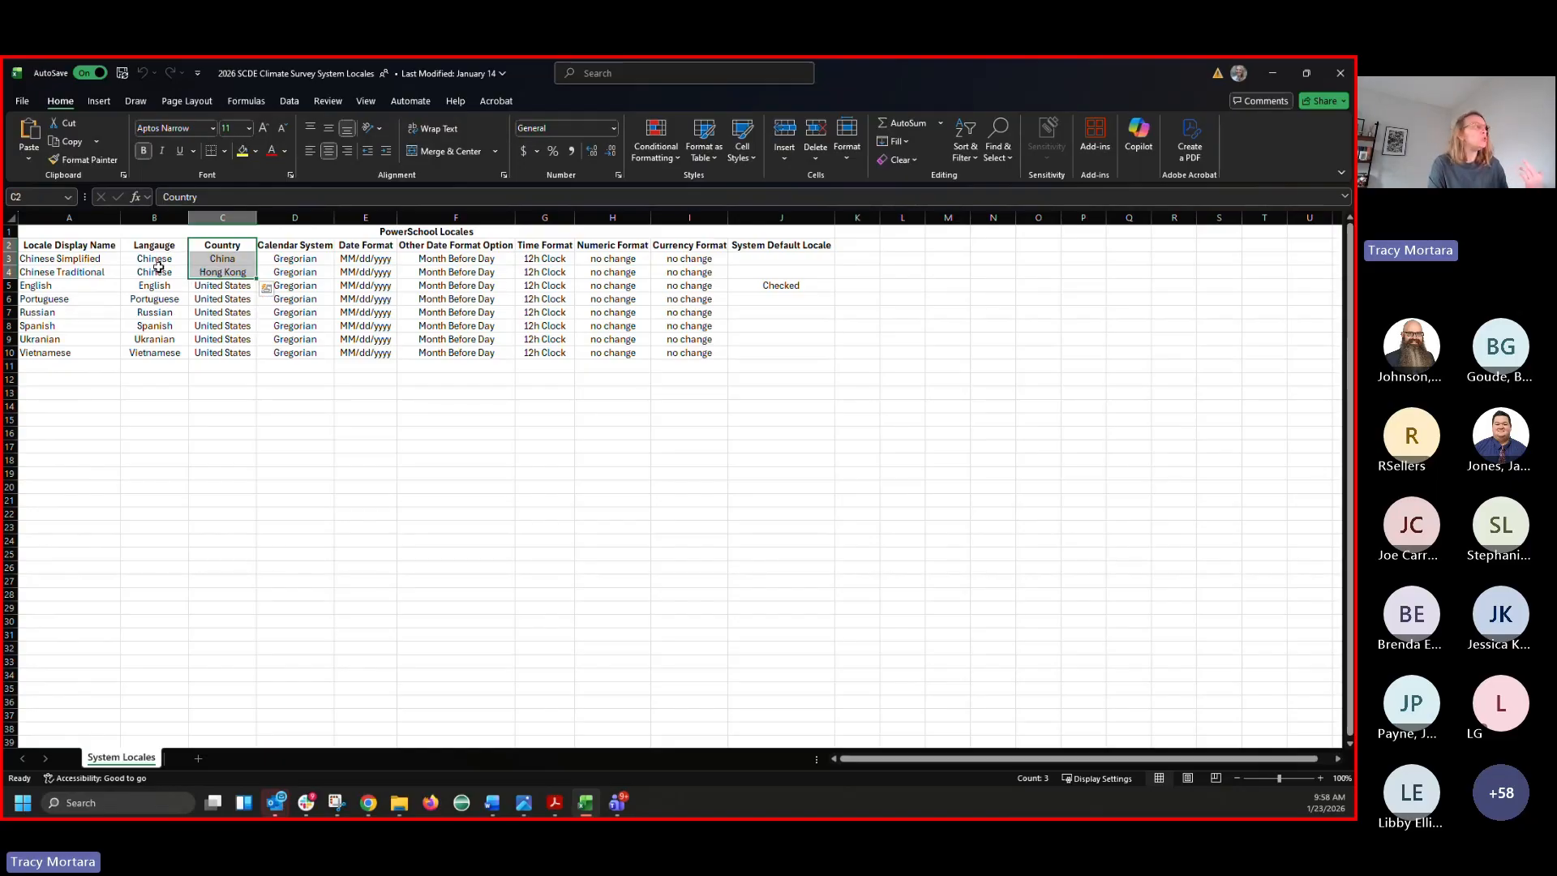
click(156, 259)
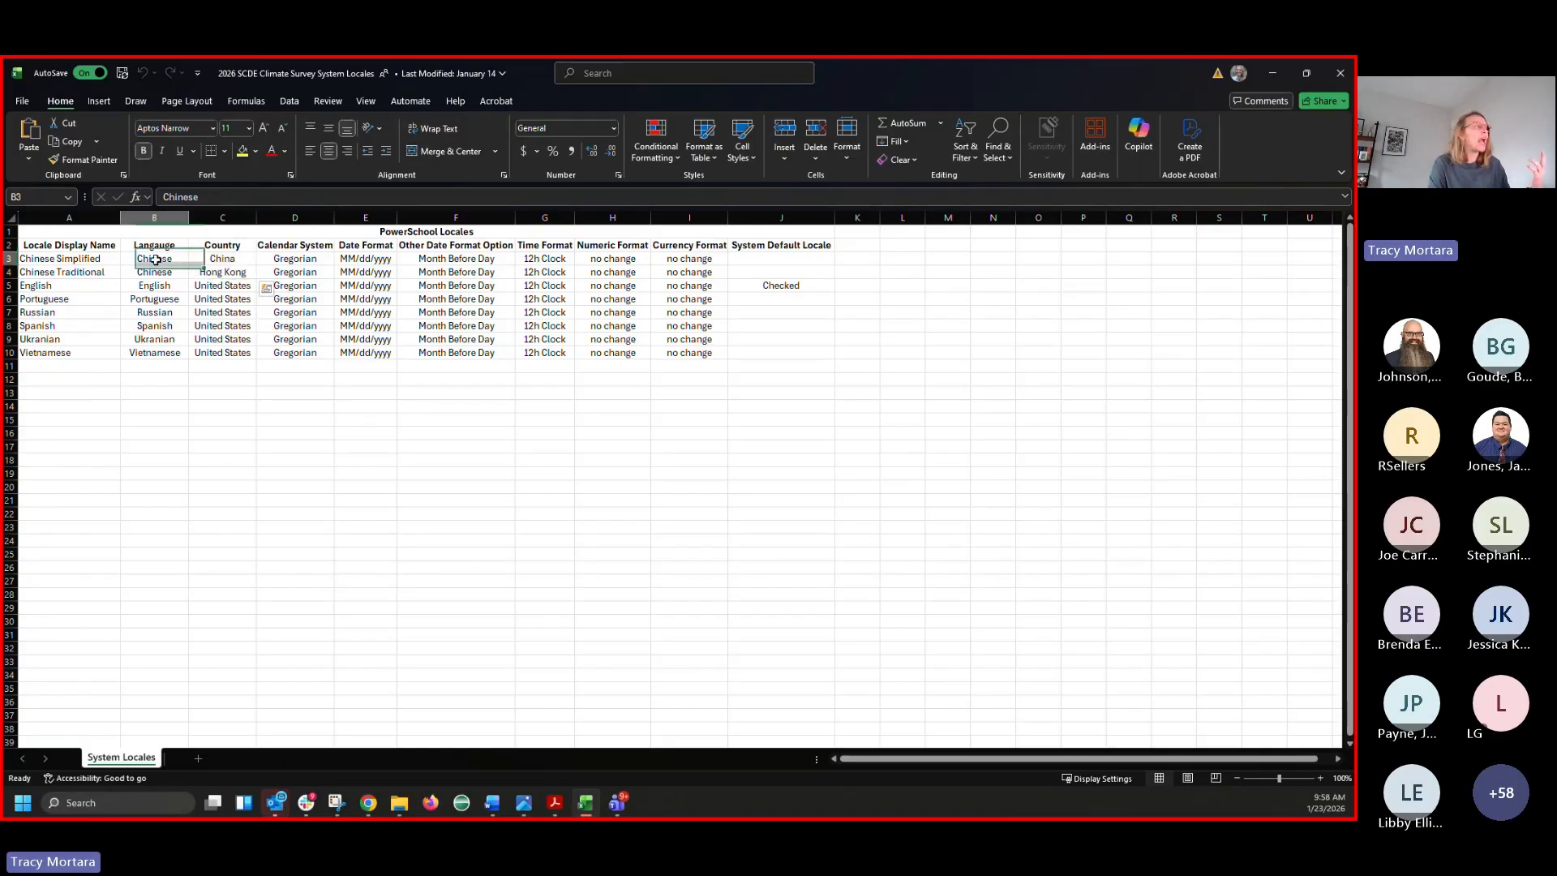
click(219, 260)
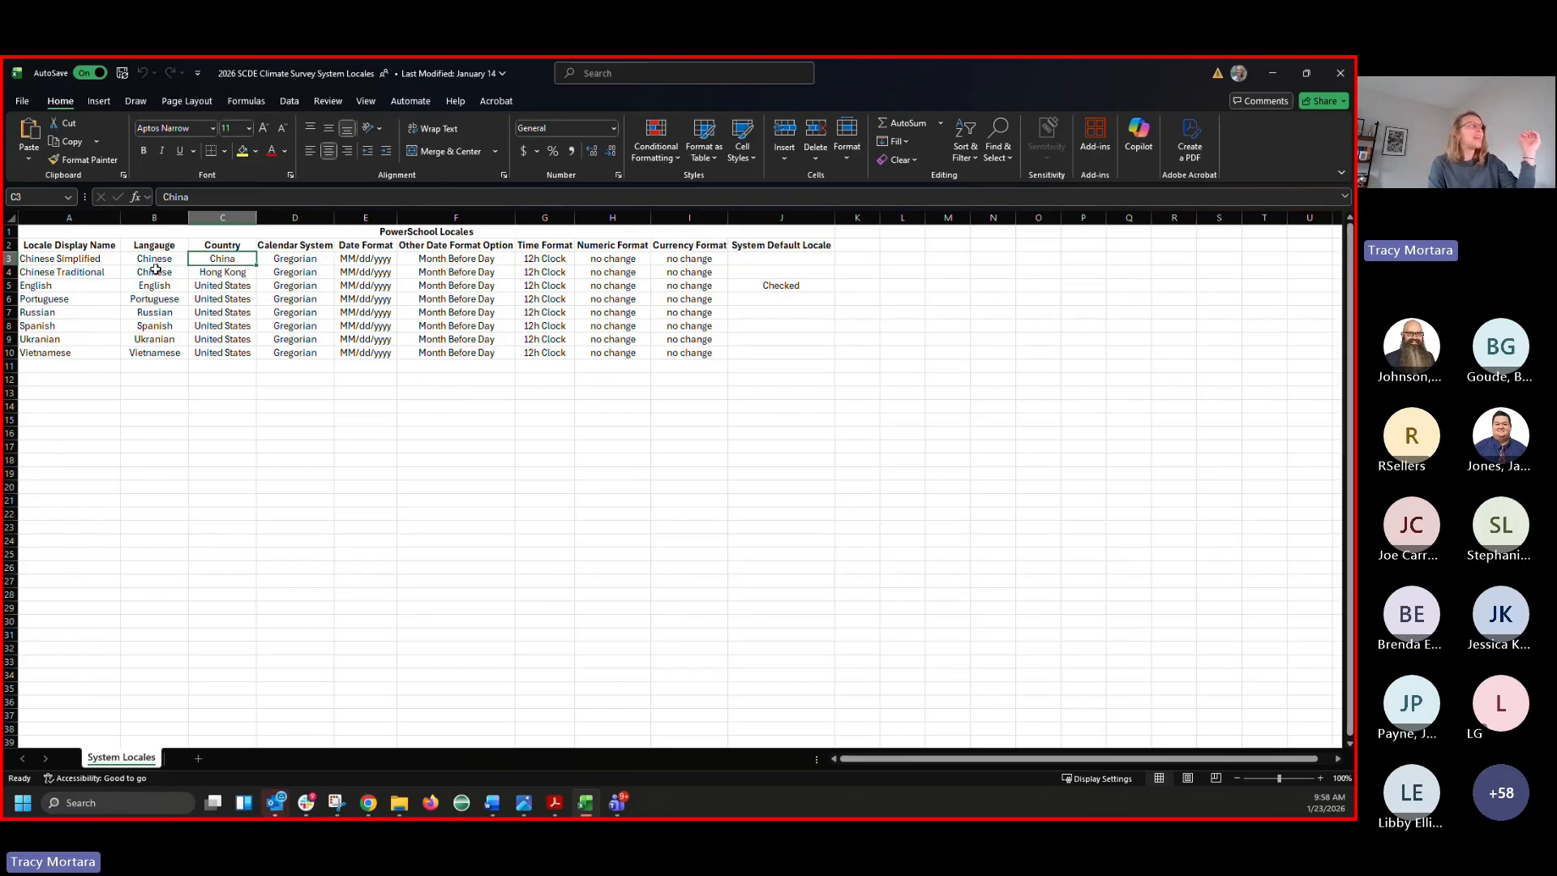
click(231, 273)
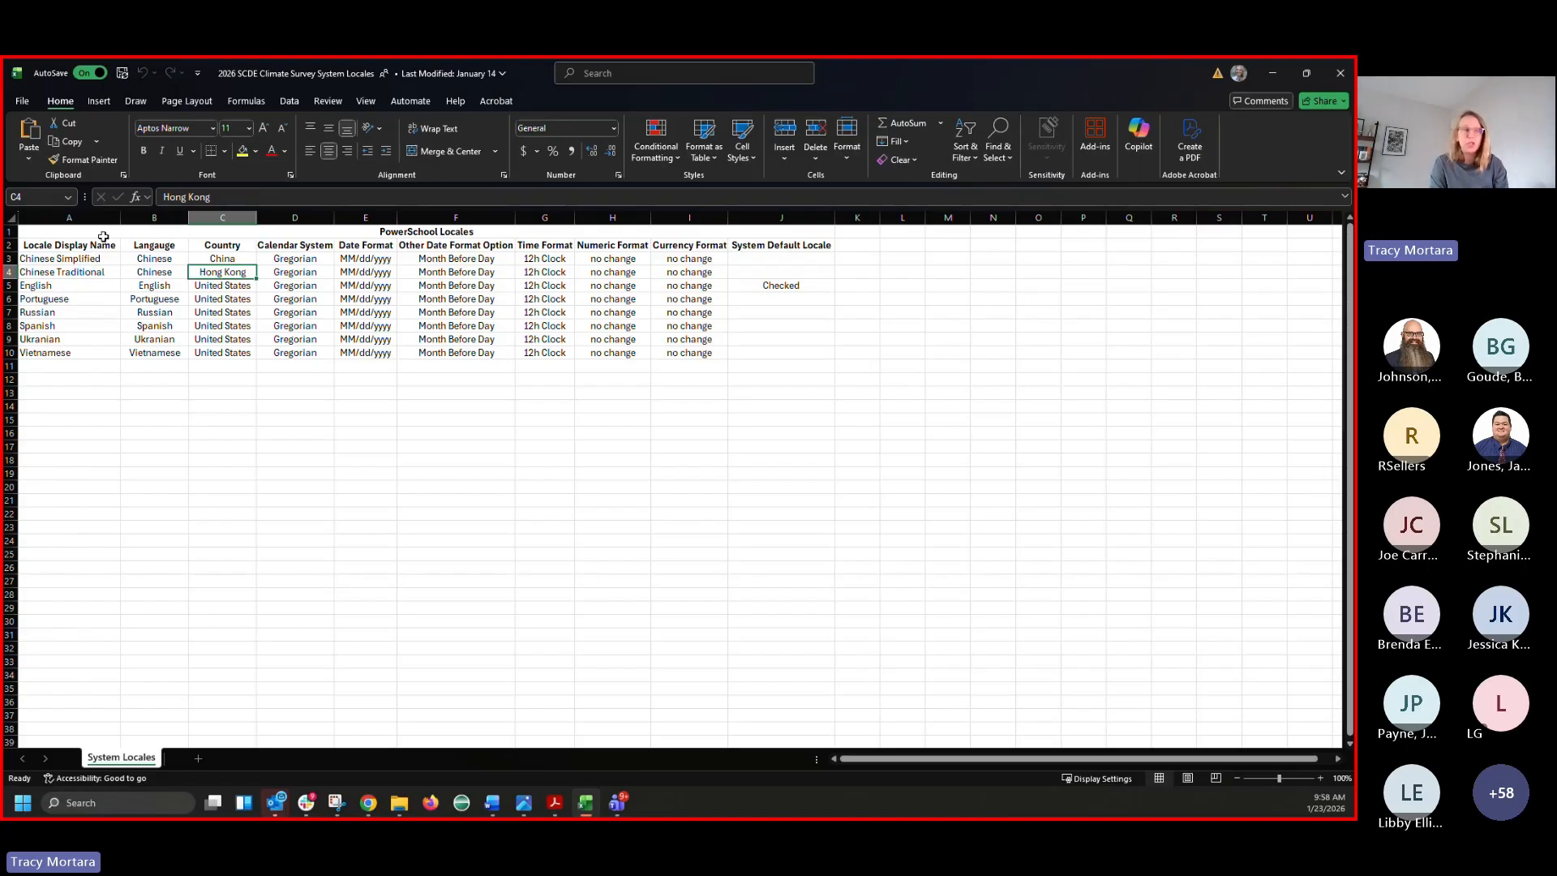
click(1272, 73)
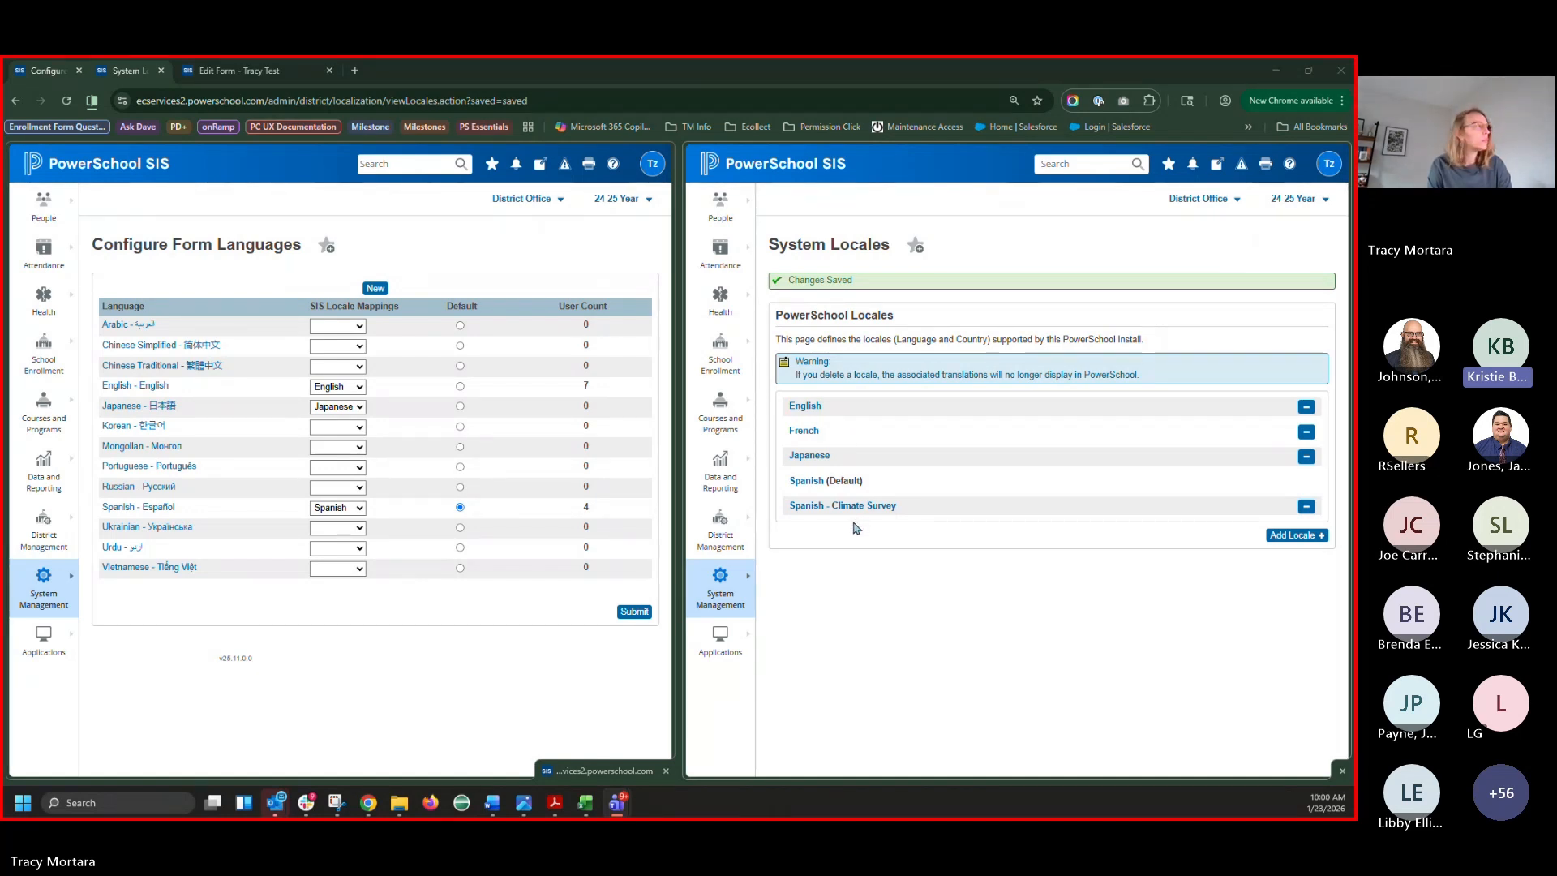
triple_click(138, 247)
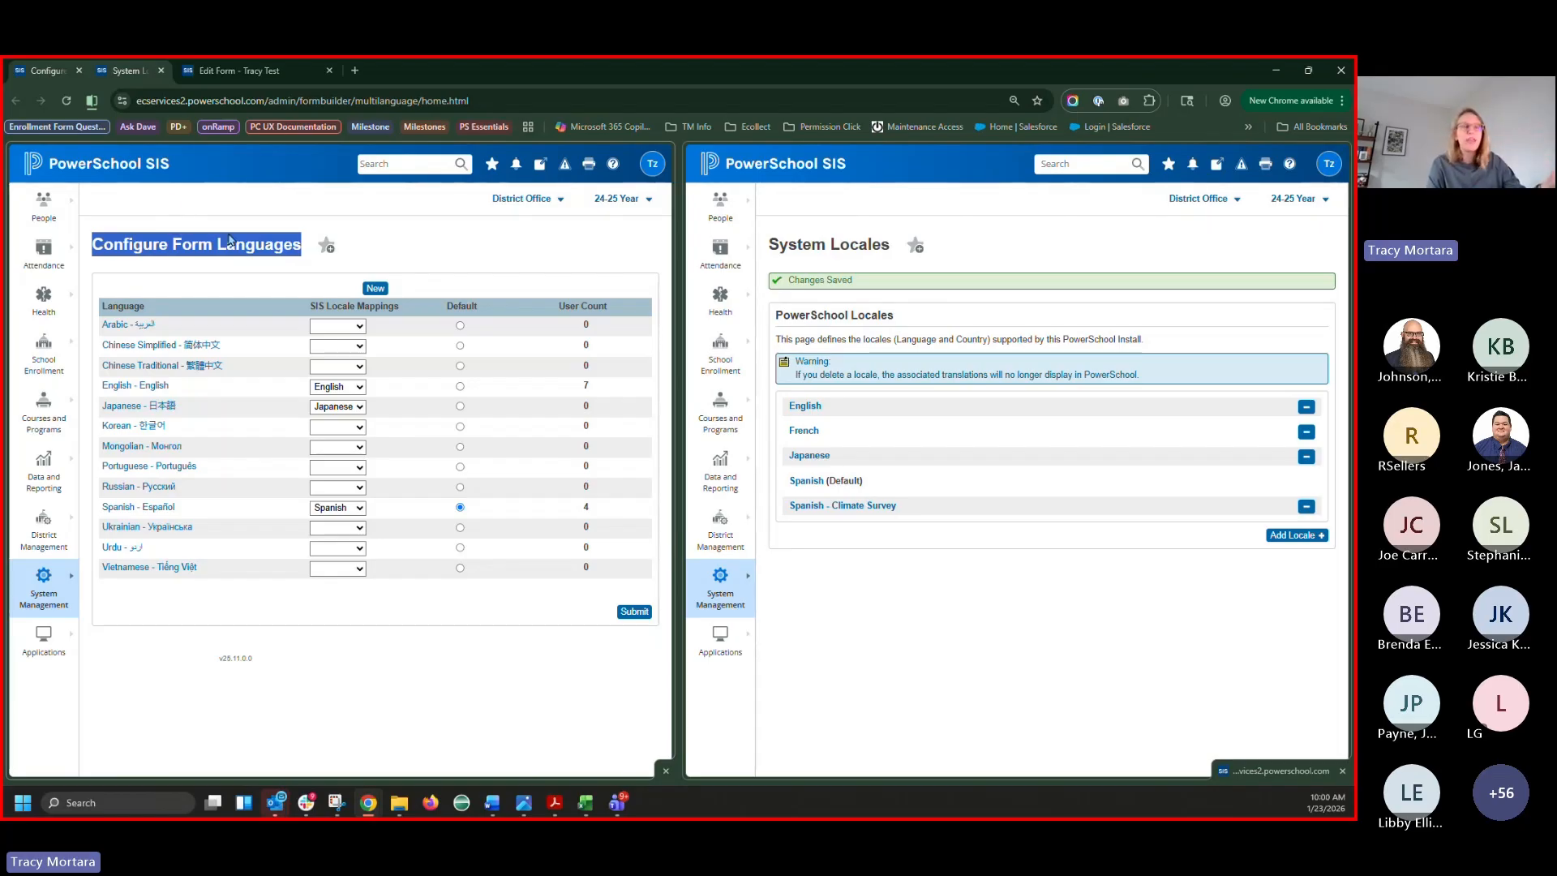
click(590, 807)
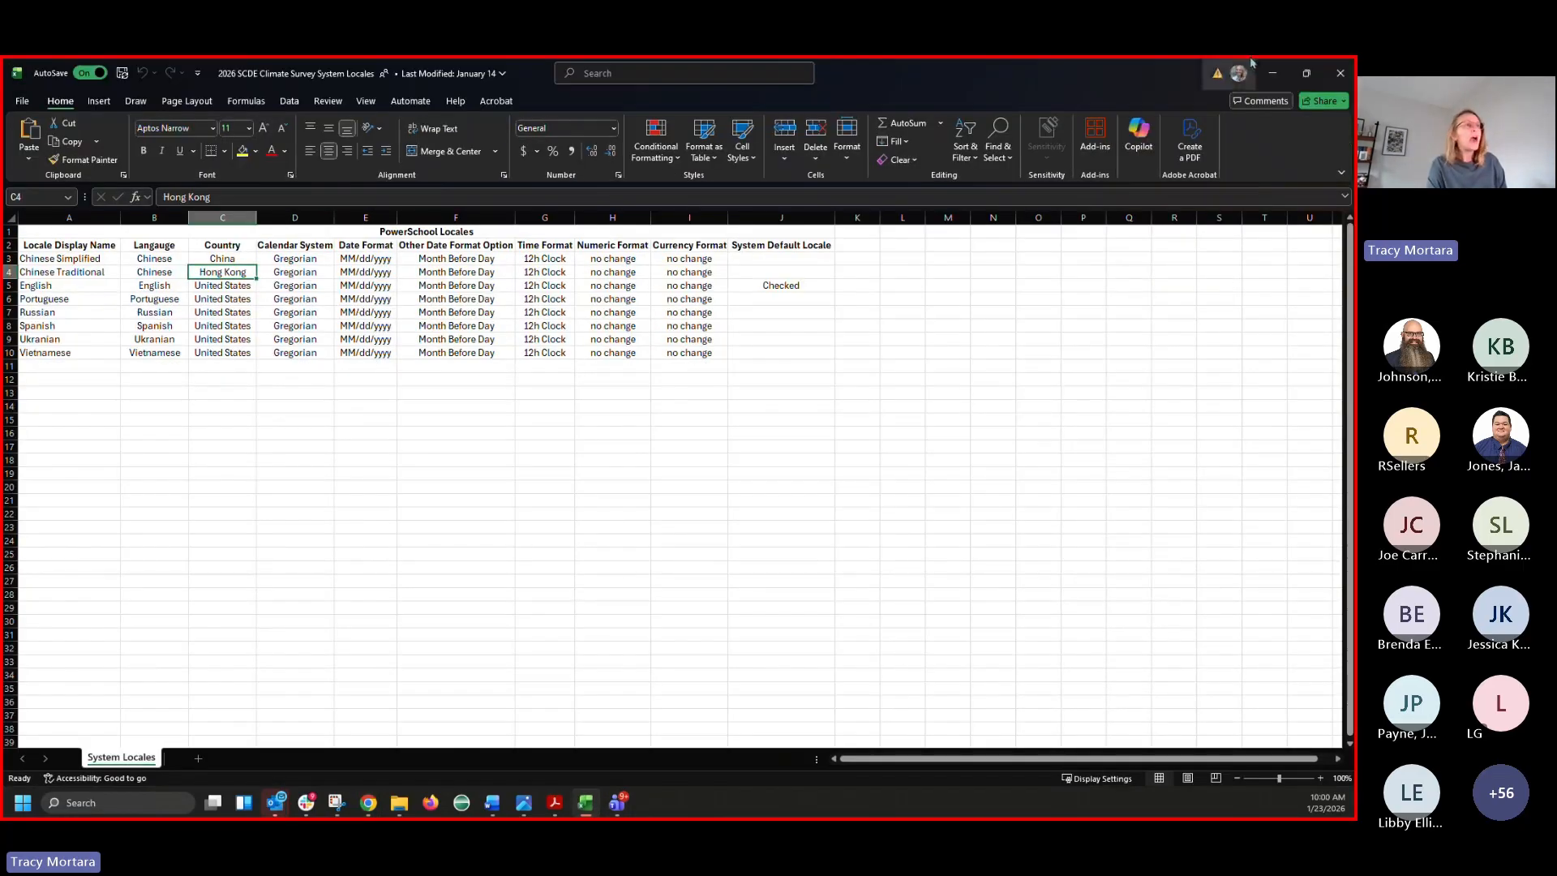
click(1273, 73)
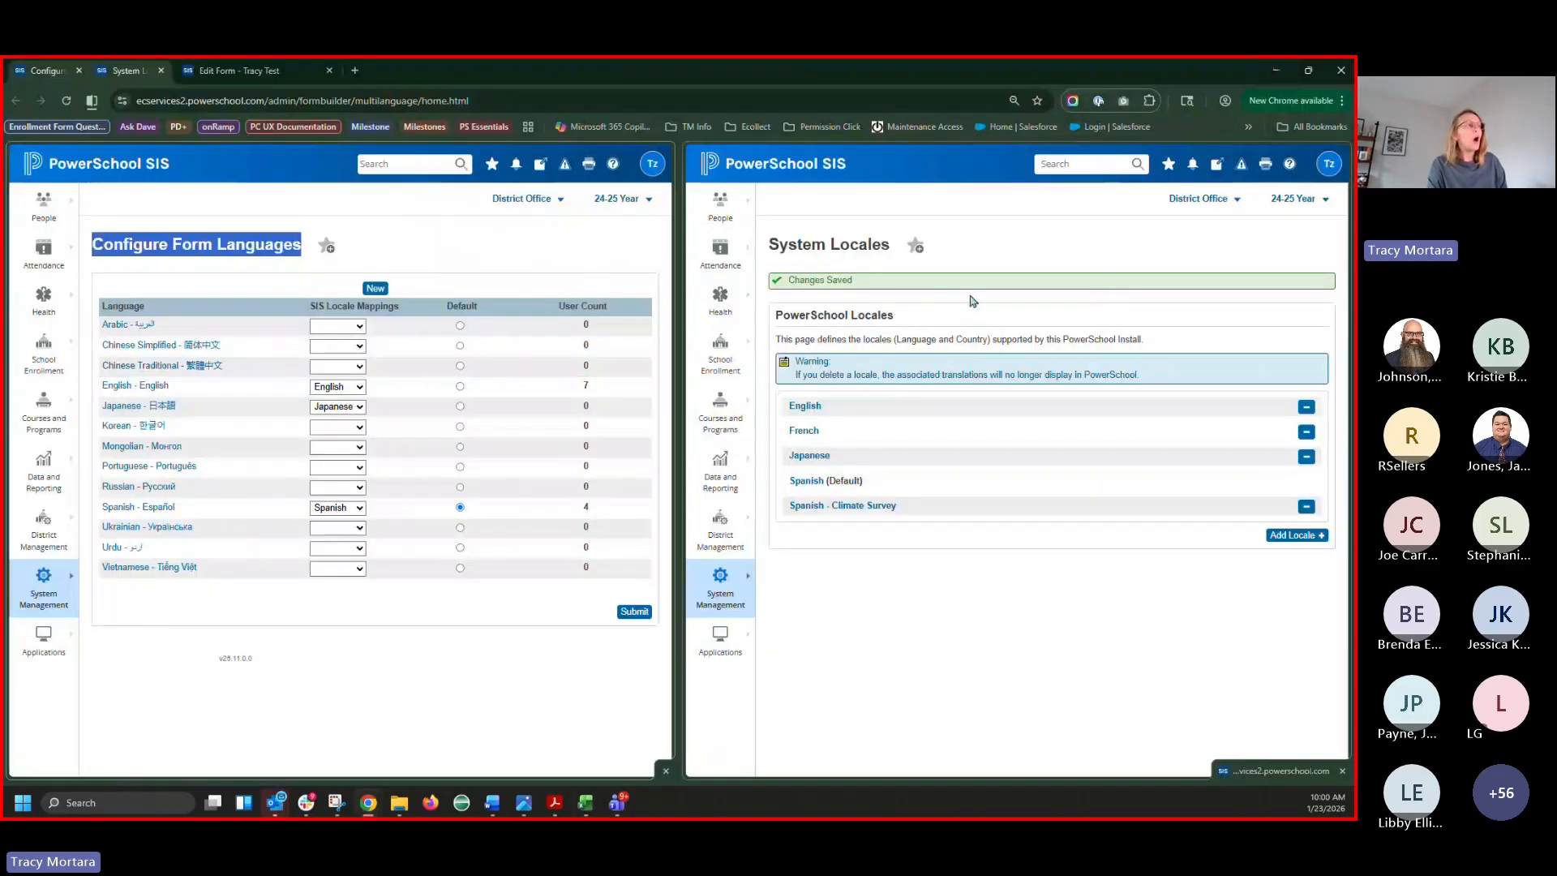
triple_click(807, 243)
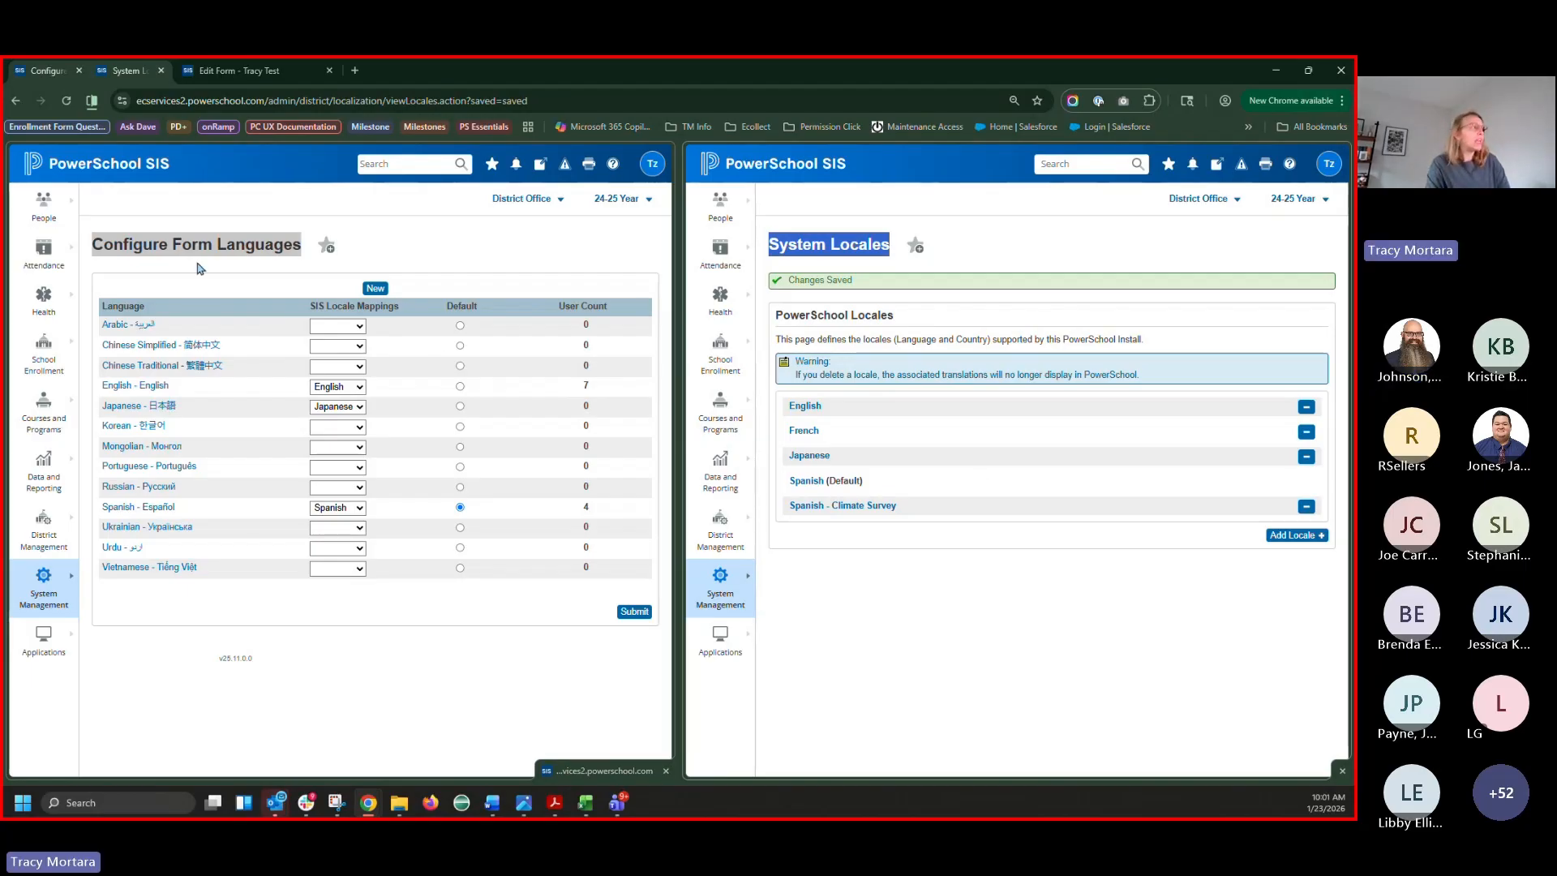
triple_click(172, 247)
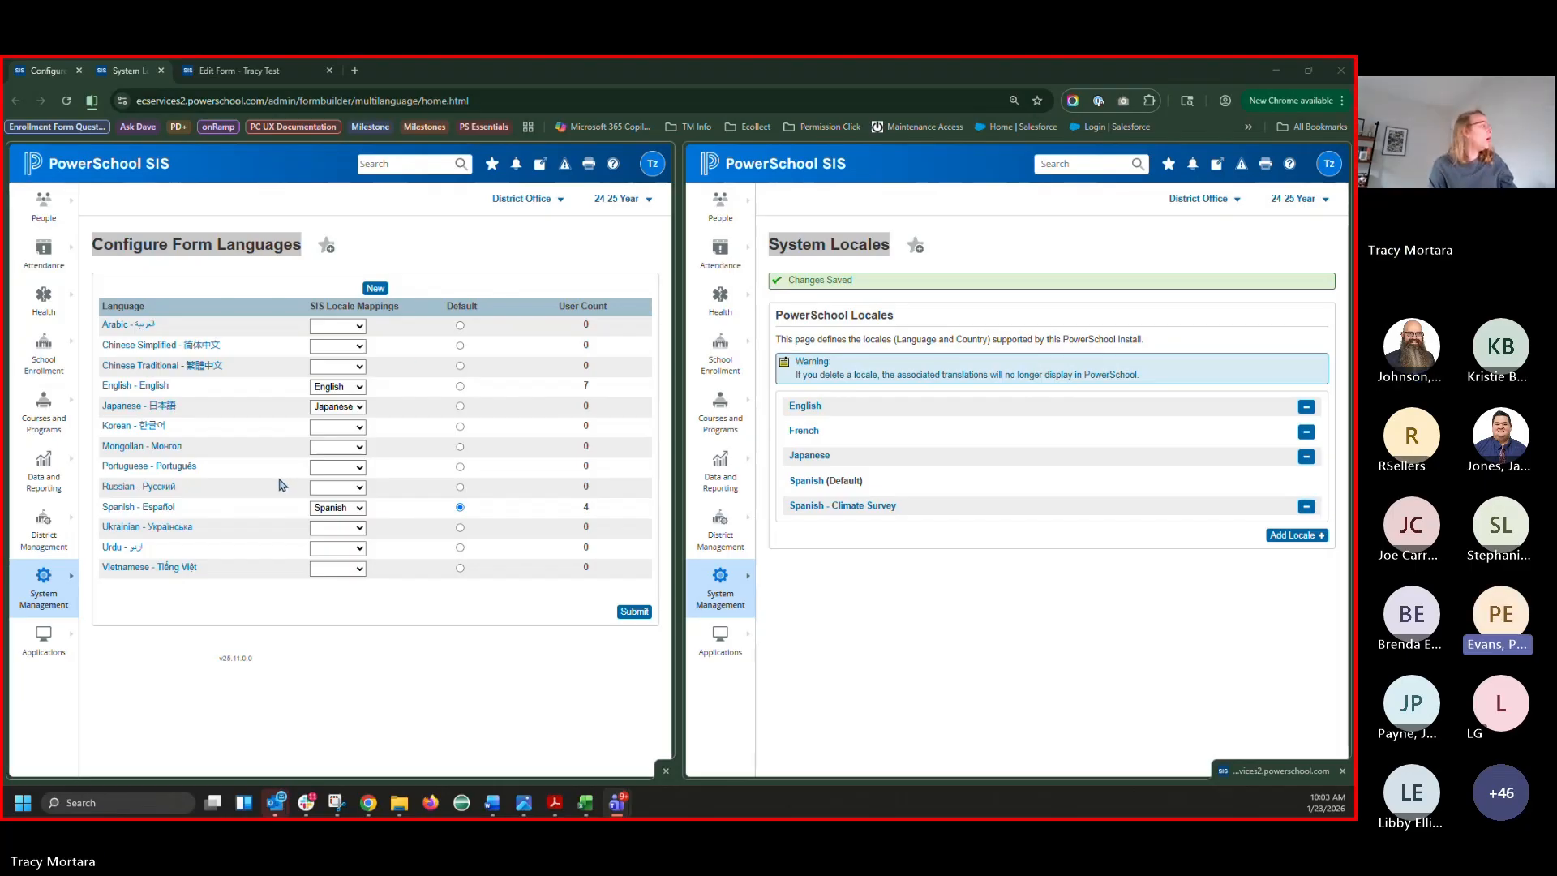
Review the form languages table and their SIS locale mappings, then open Chrome's three-dot menu
drag(185, 488, 343, 491)
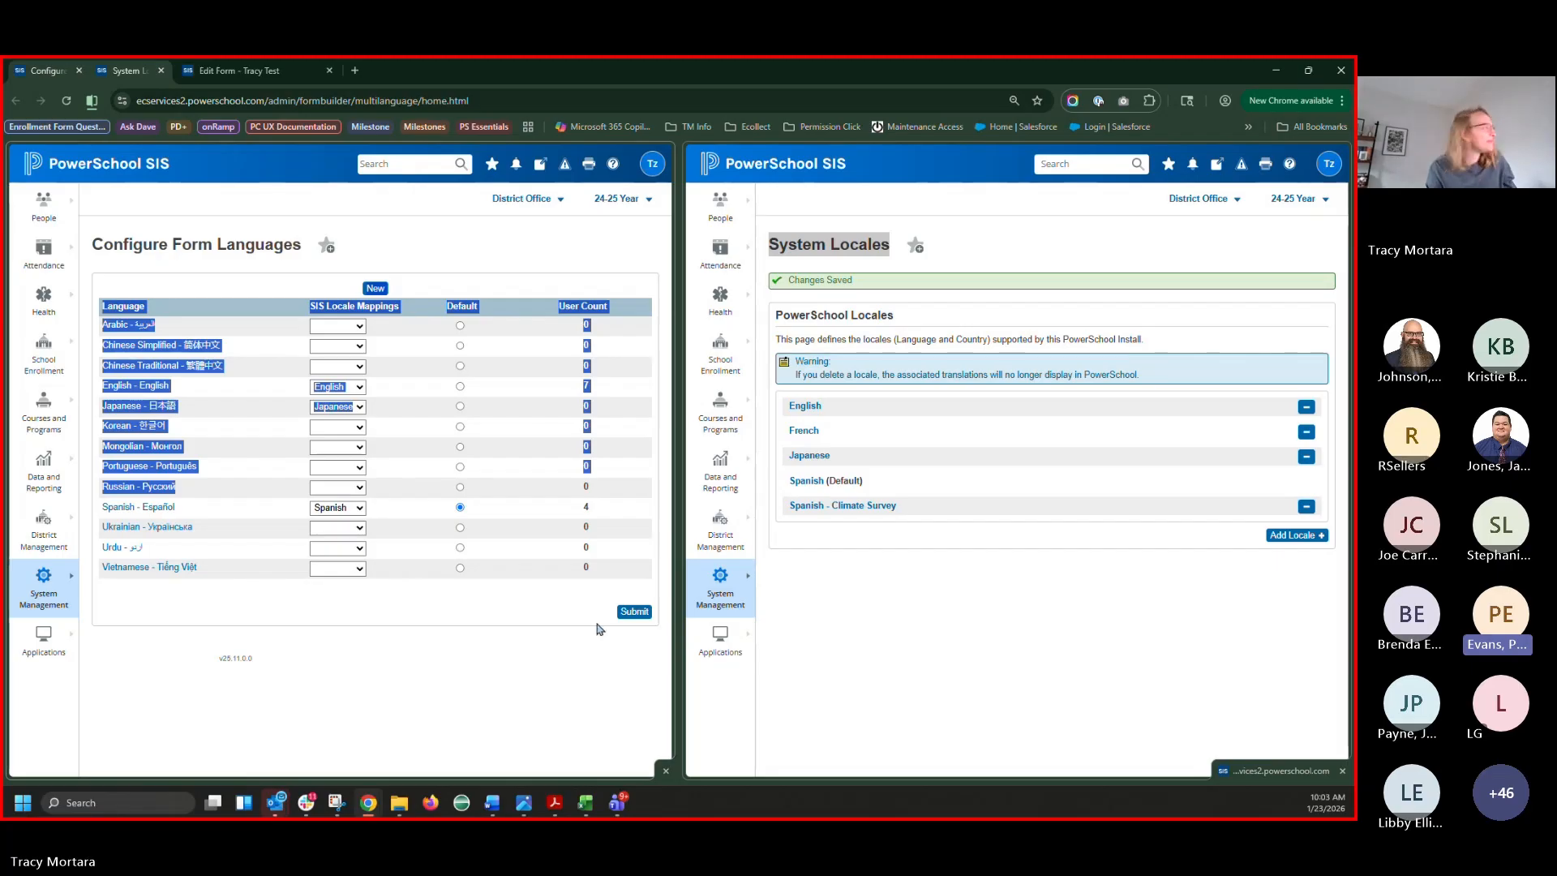
click(208, 493)
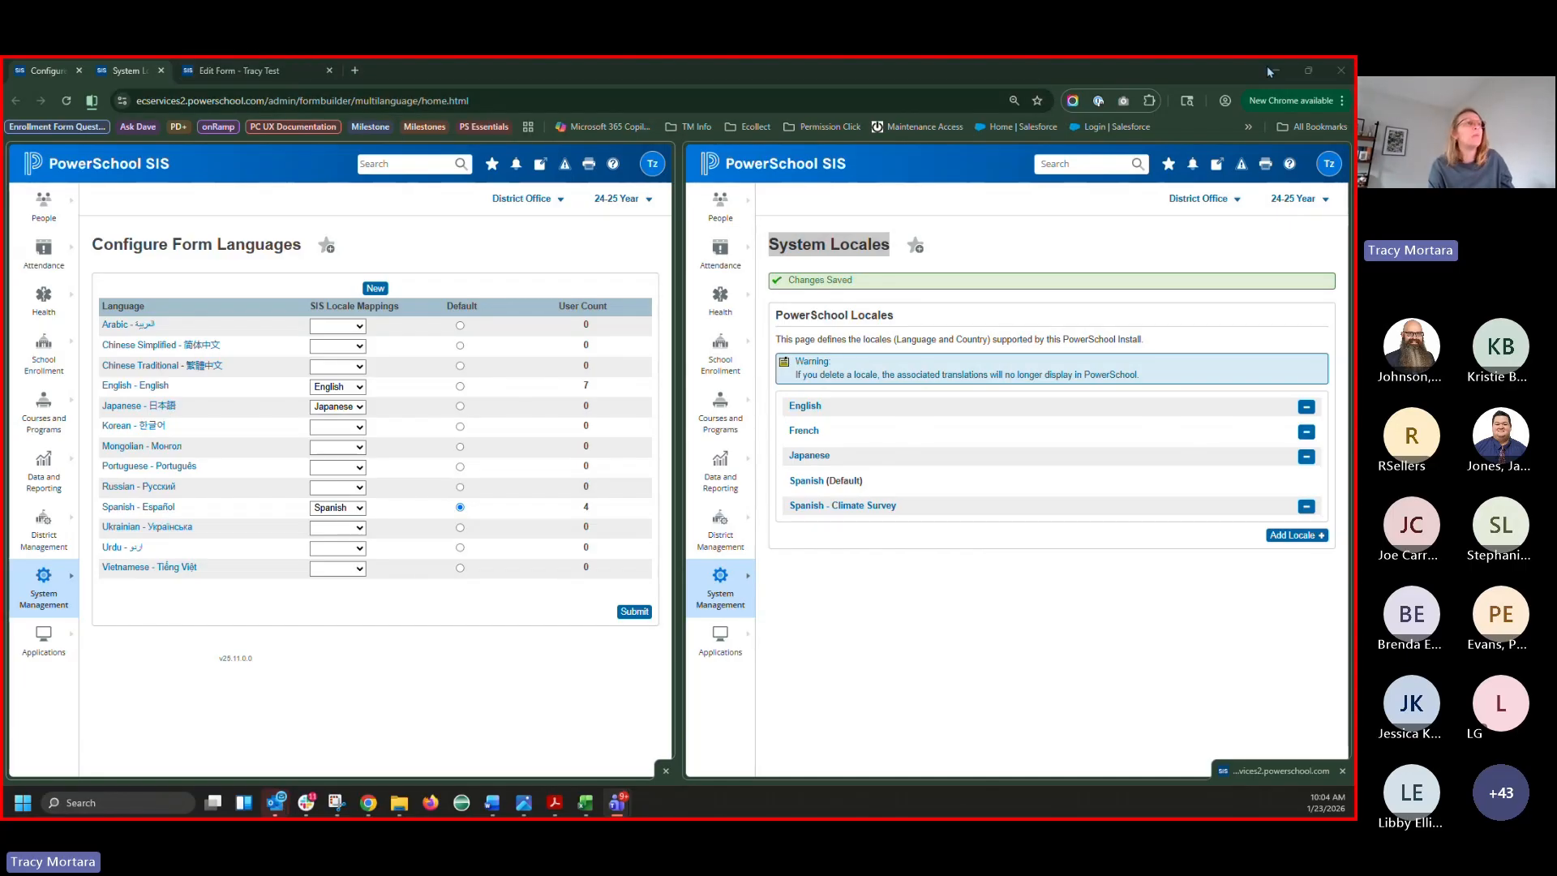
click(1342, 100)
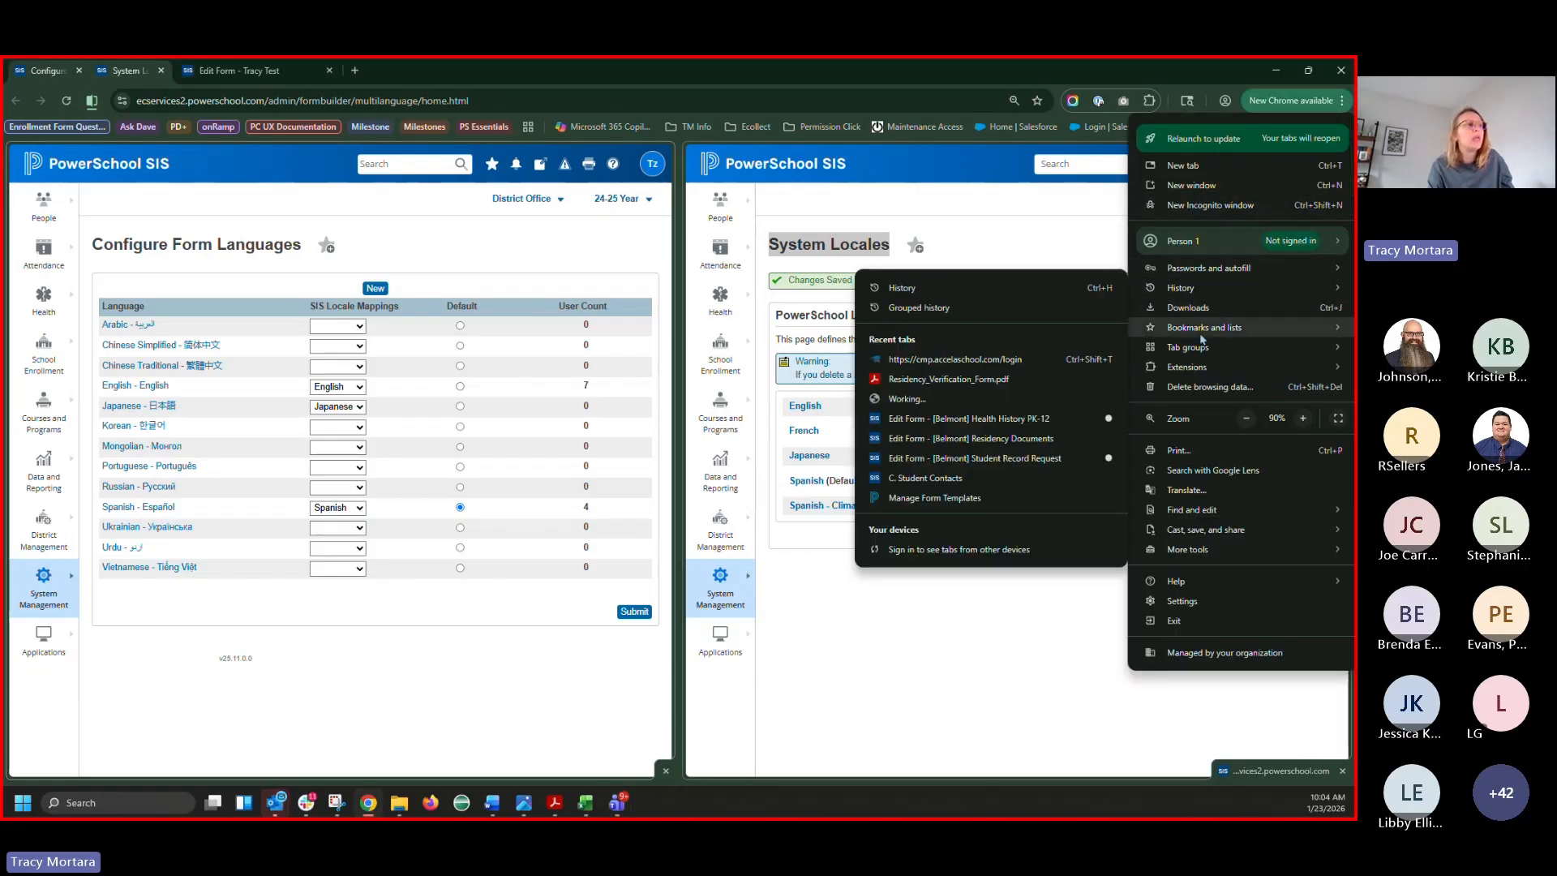
Open a new Incognito window and load the PowerSchool admin sign-in bookmark
click(1195, 205)
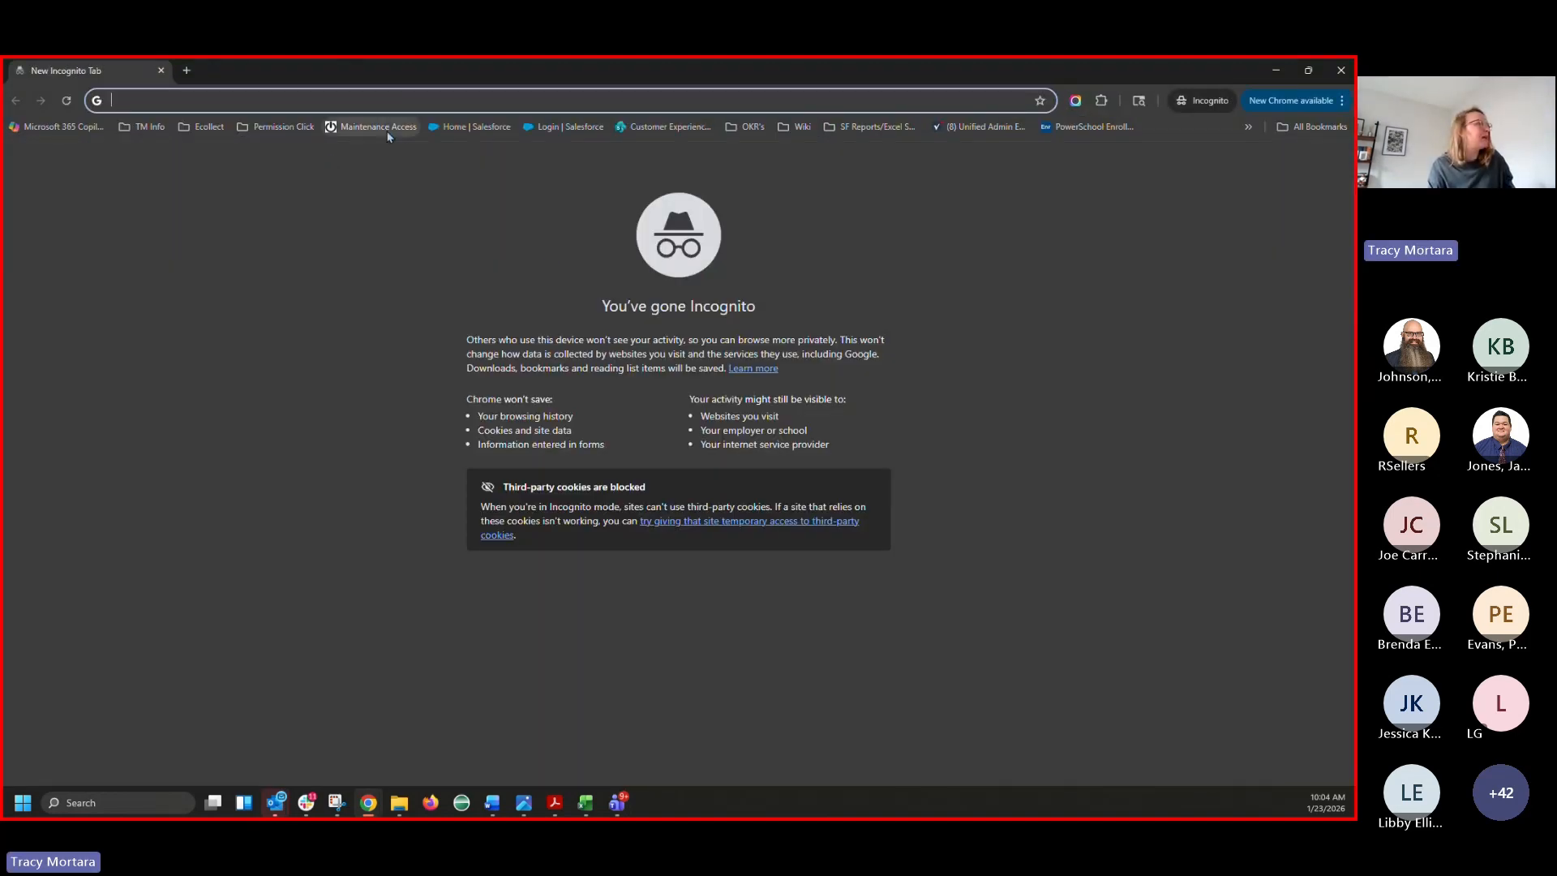
click(206, 128)
click(222, 177)
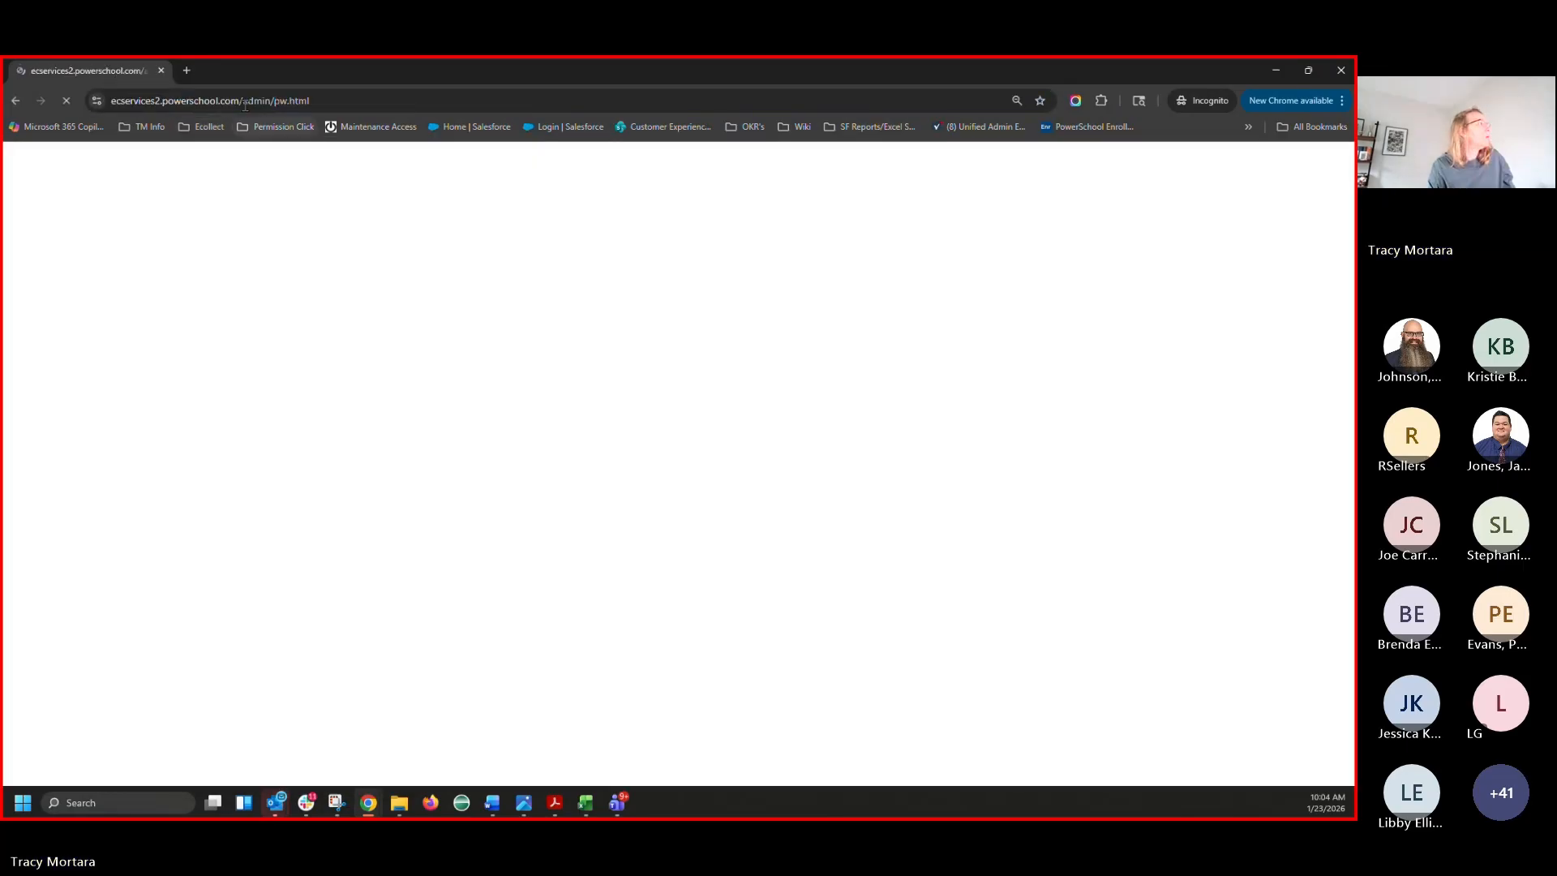
Change 'admin' to 'public' in the address to load the Student and Parent Sign In page
click(303, 100)
click(303, 100)
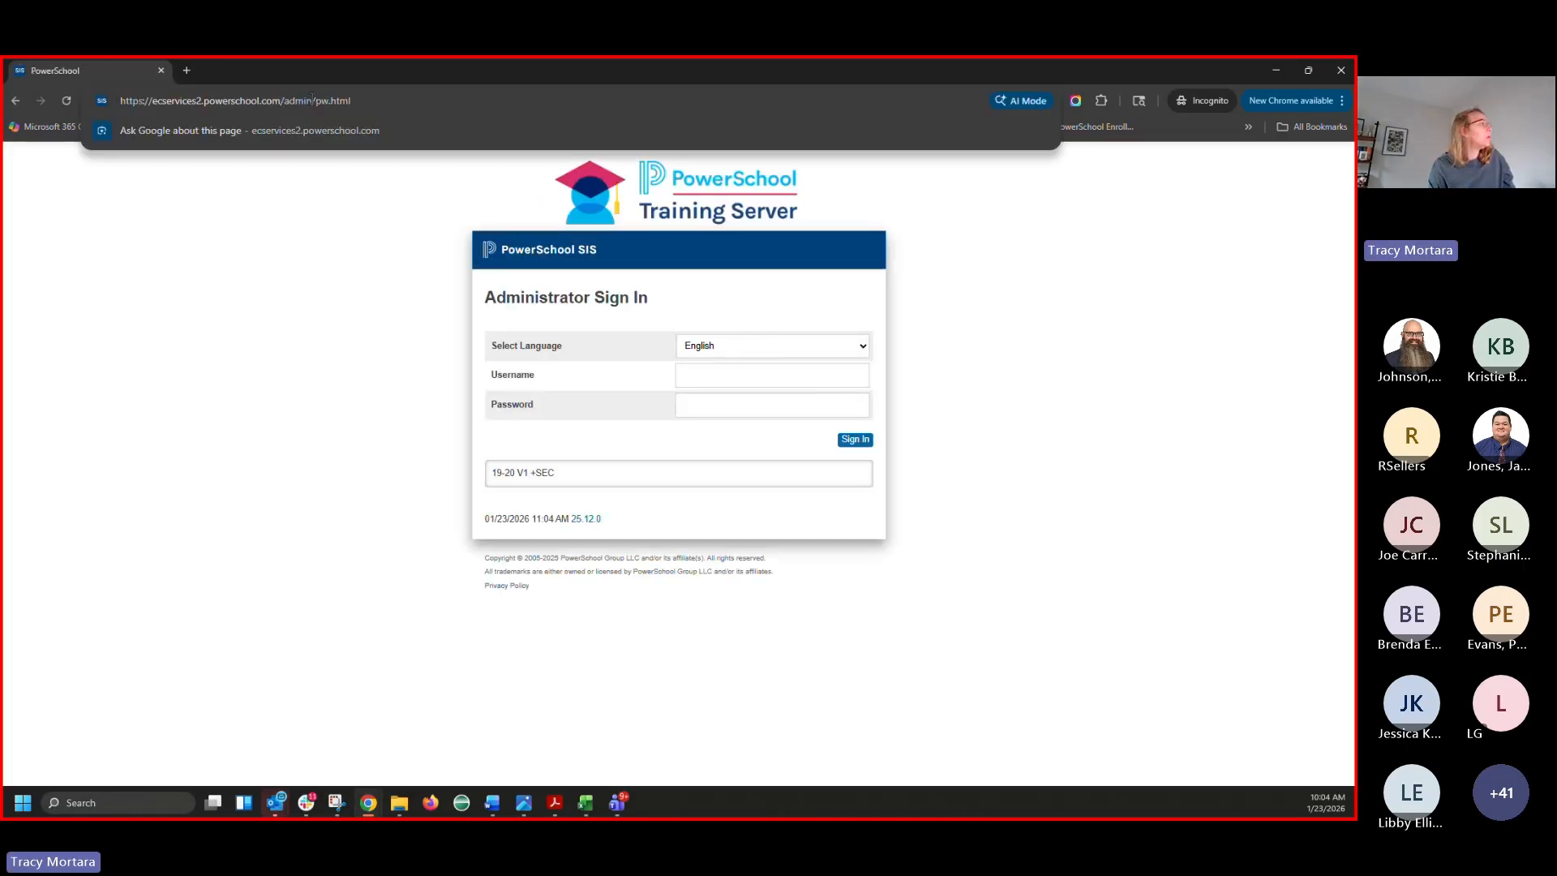
double_click(297, 100)
text(public)
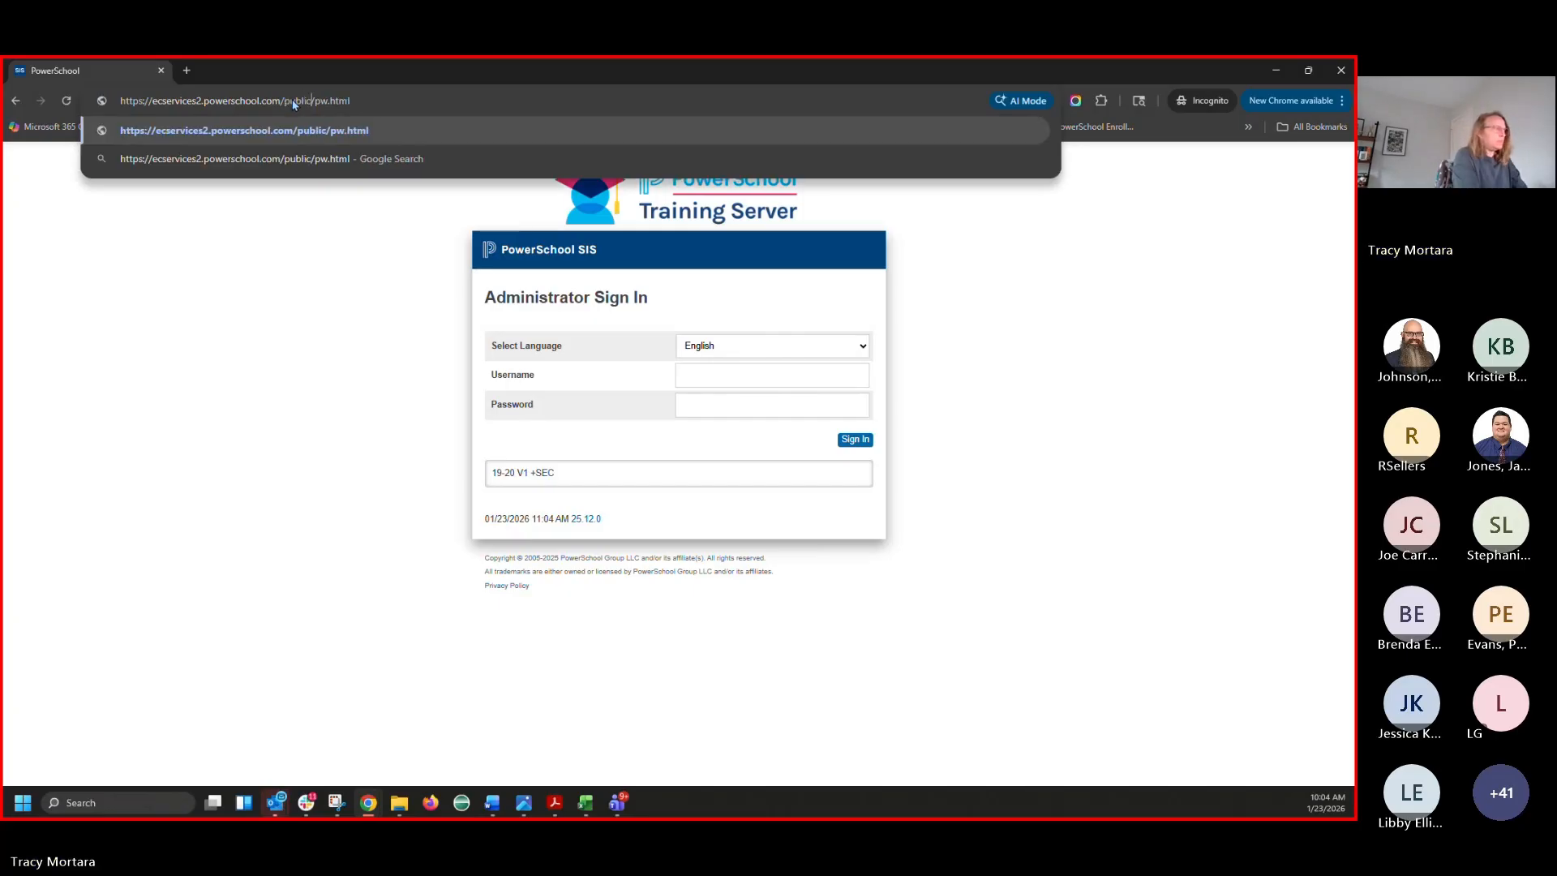
key(Return)
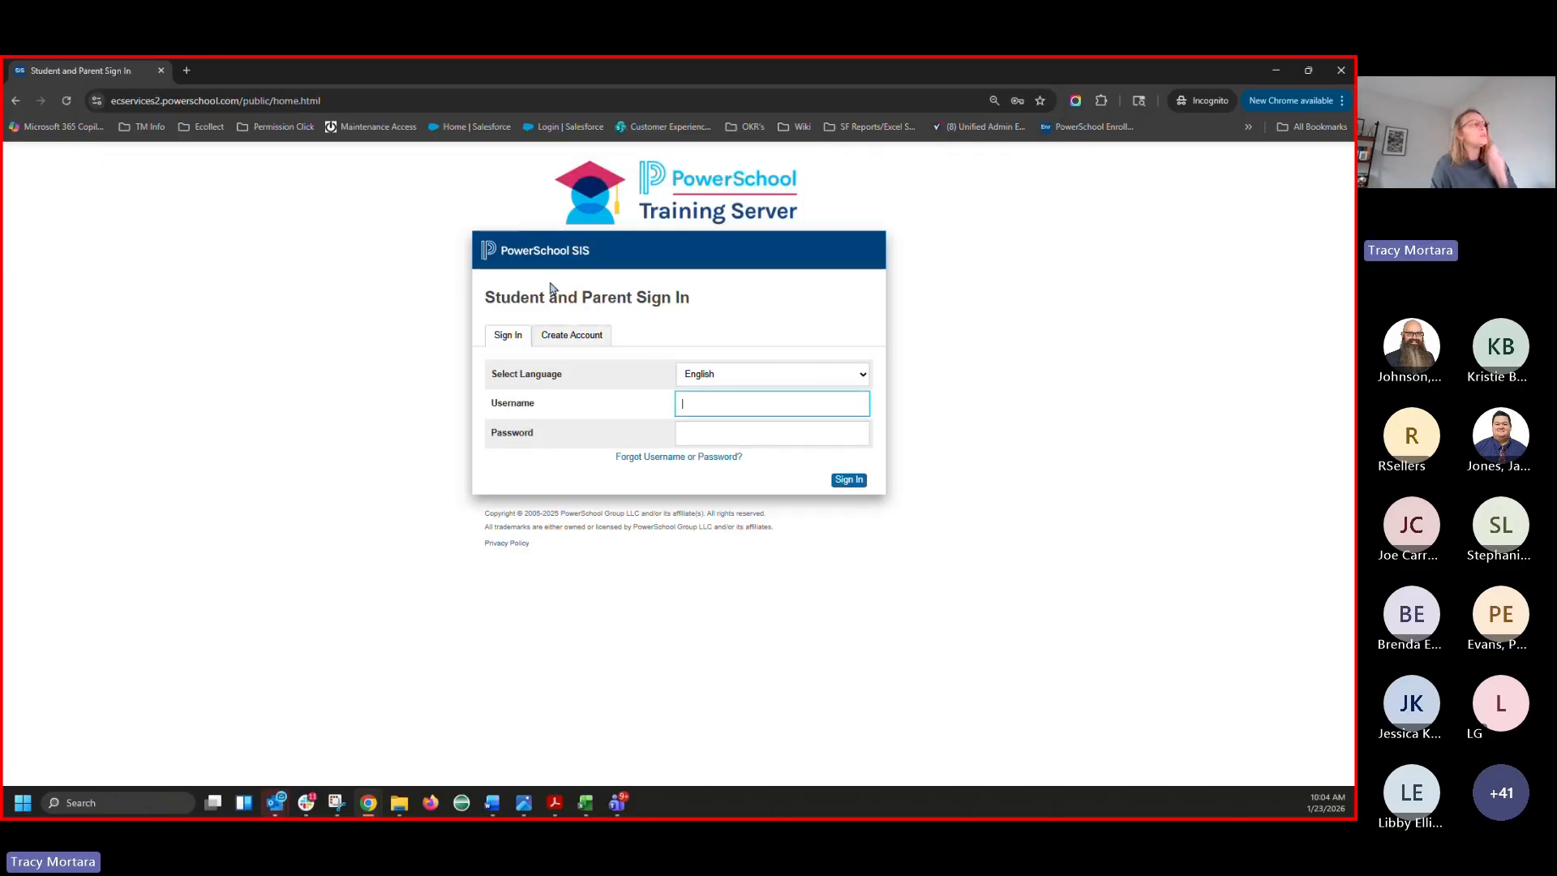
Check the sign-in language list for Spanish - Climate Survey, keep English, and close the Incognito window
click(760, 378)
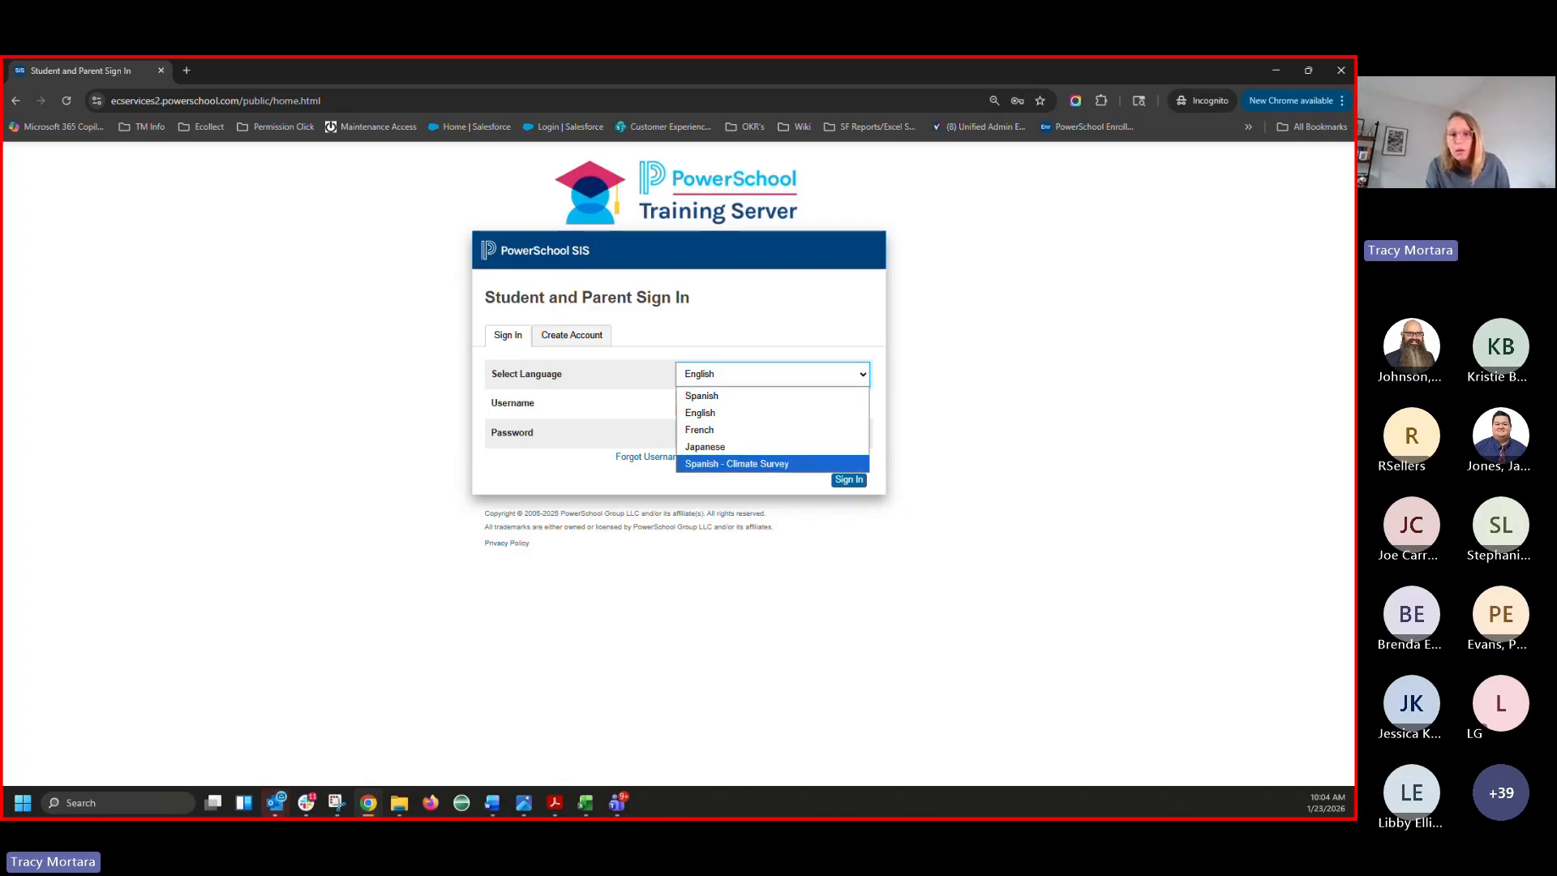
key(alt+Tab)
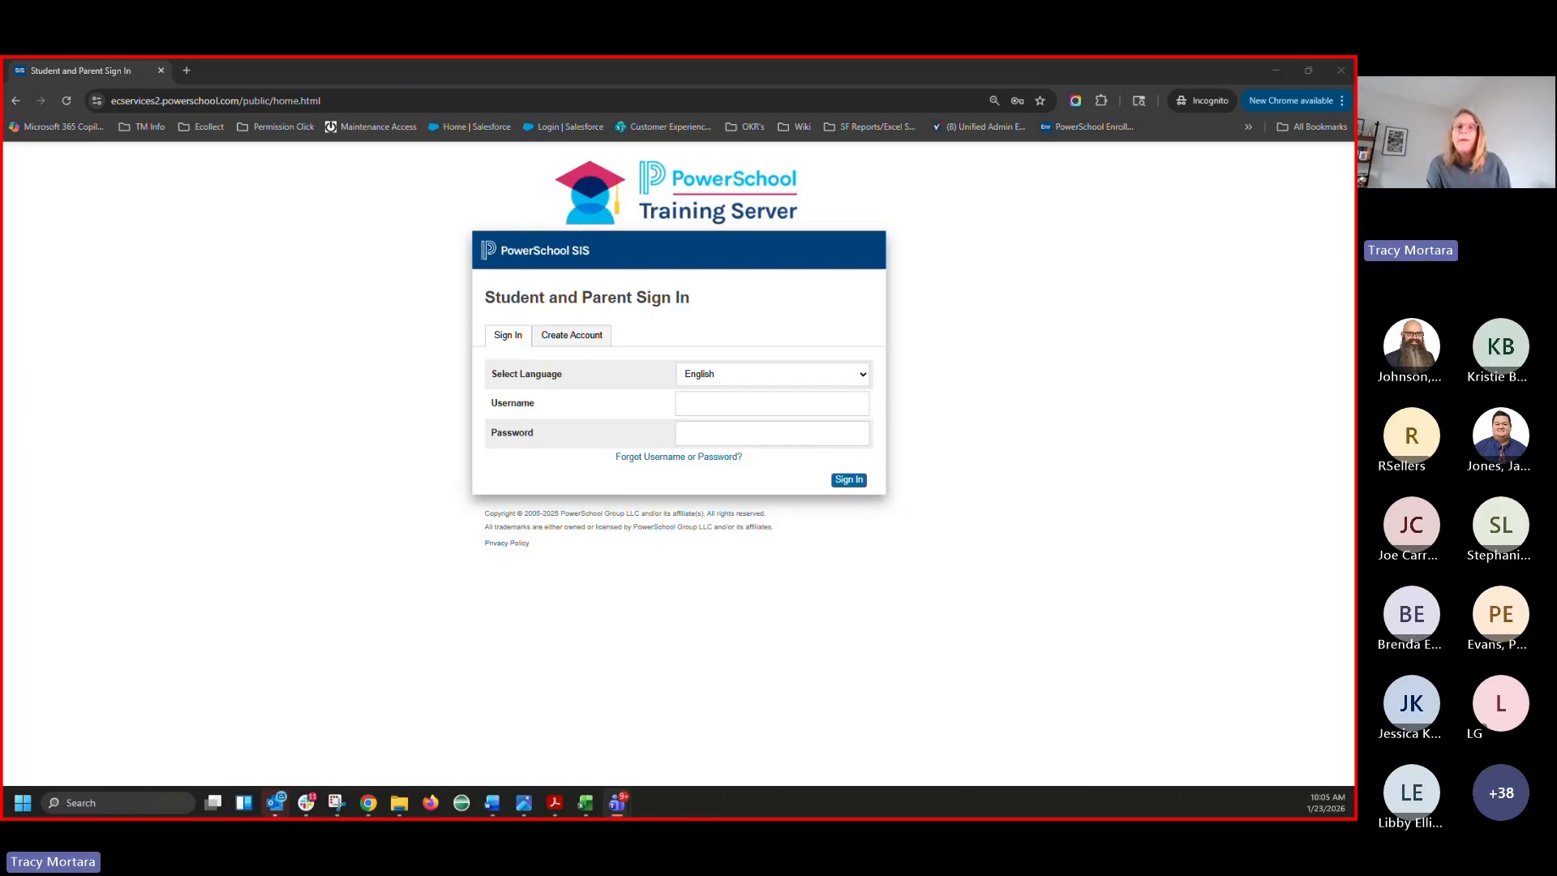
click(1275, 70)
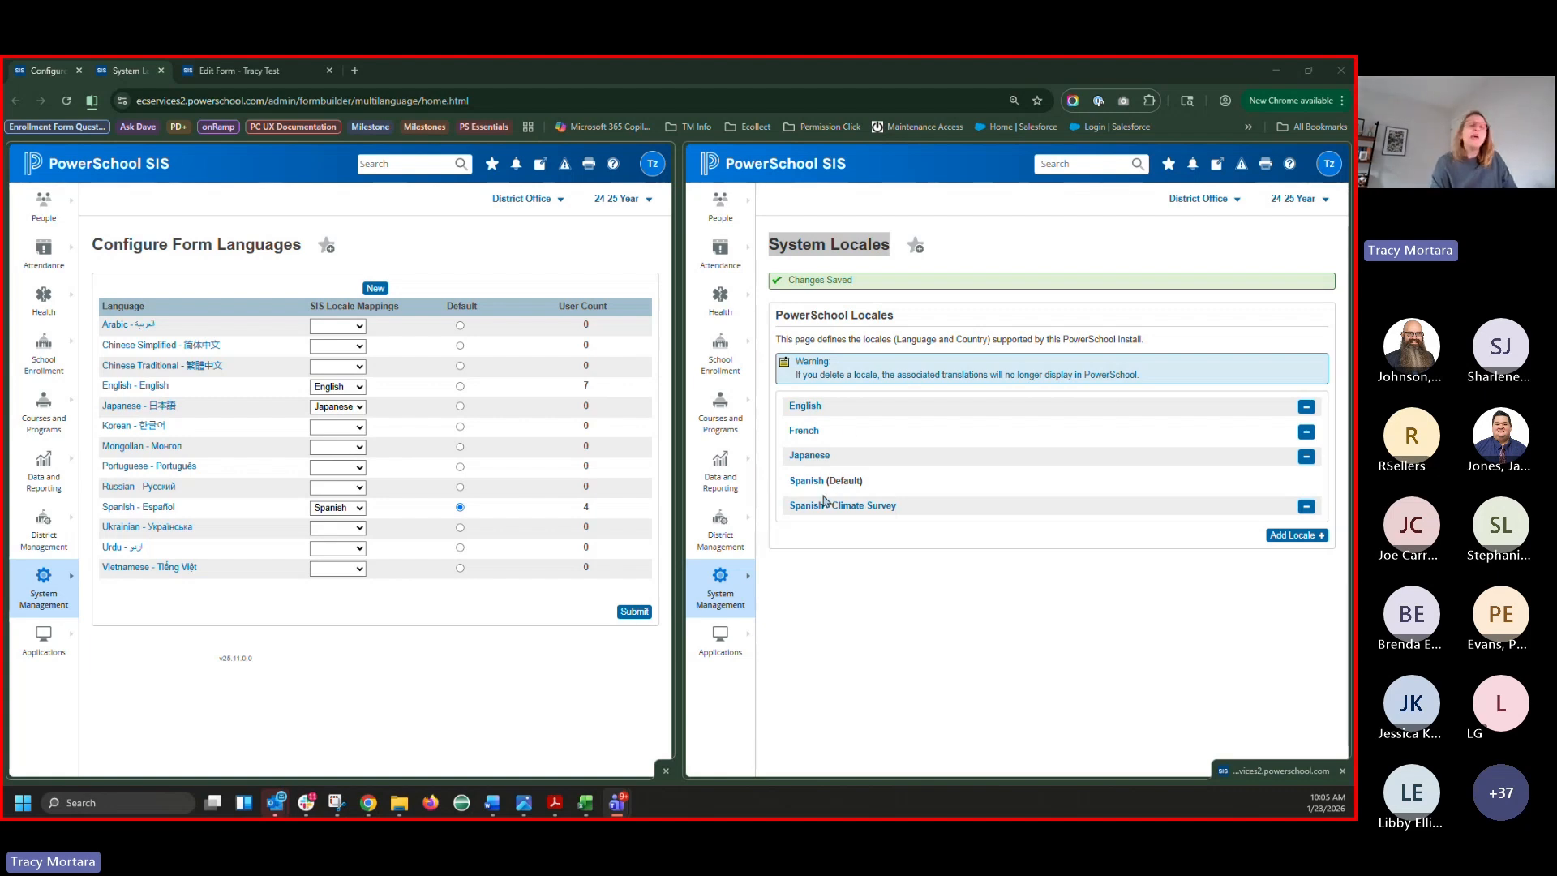
Open the Japanese locale's Edit Locale page, browse countries without changing, then open the Help menu
click(811, 455)
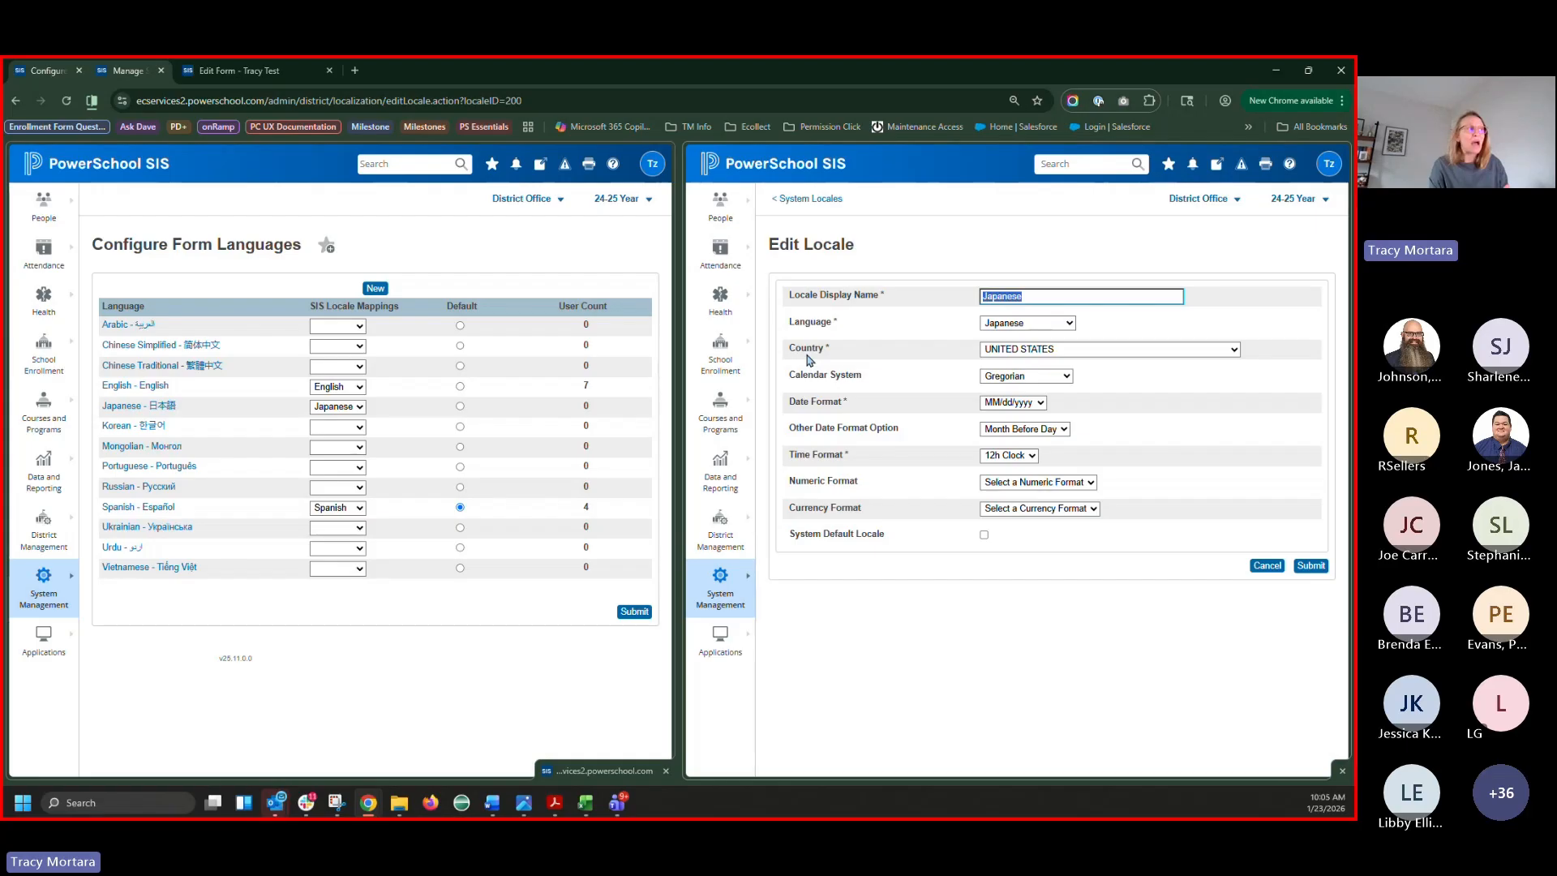
click(1006, 350)
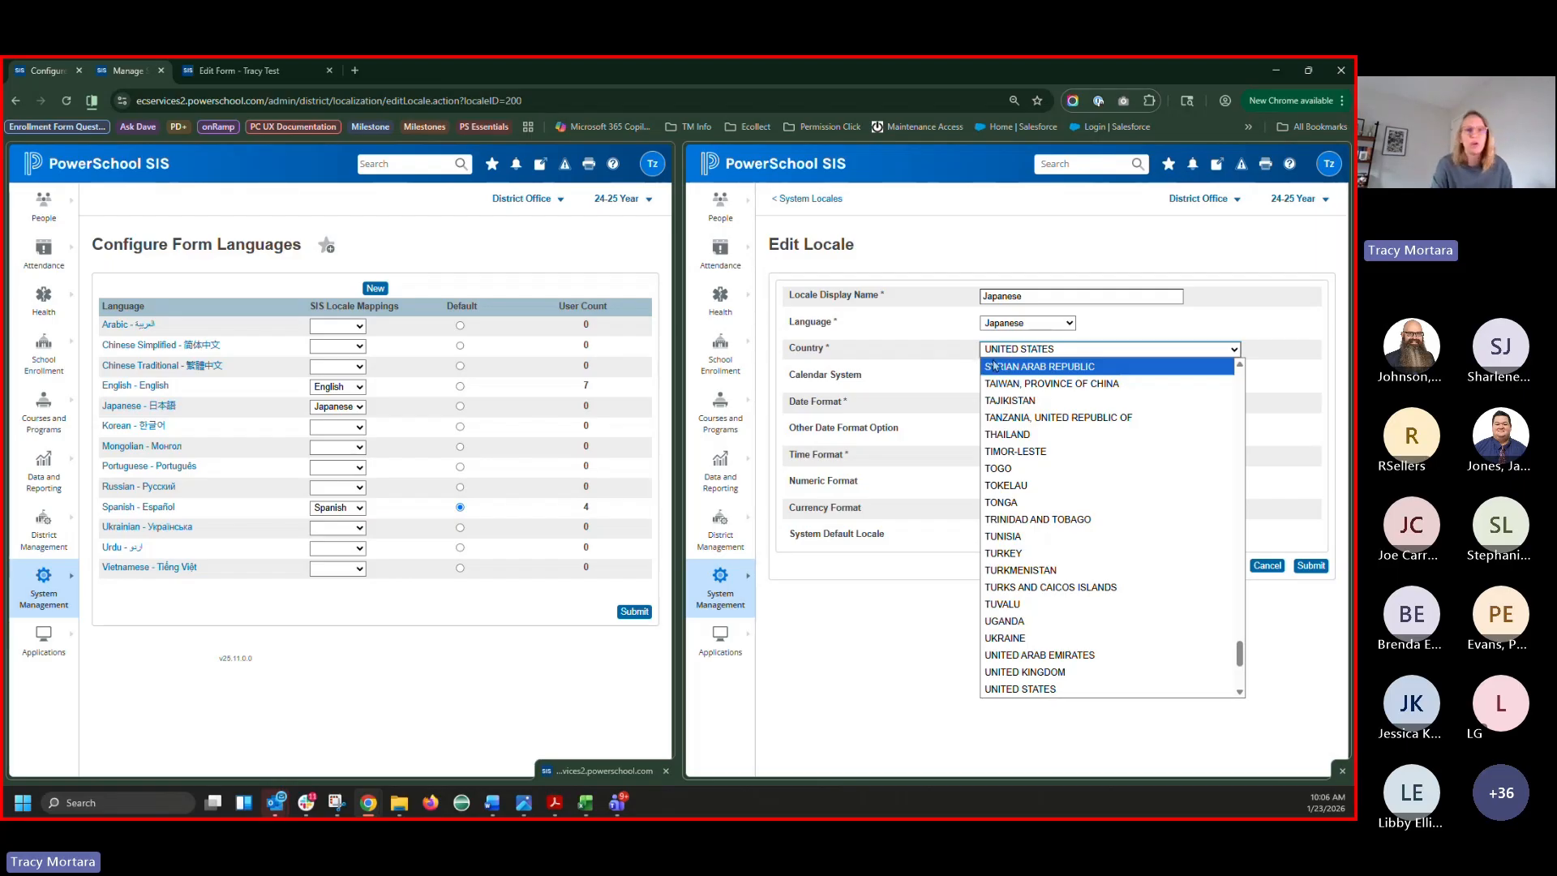
key(Down)
key(Down)
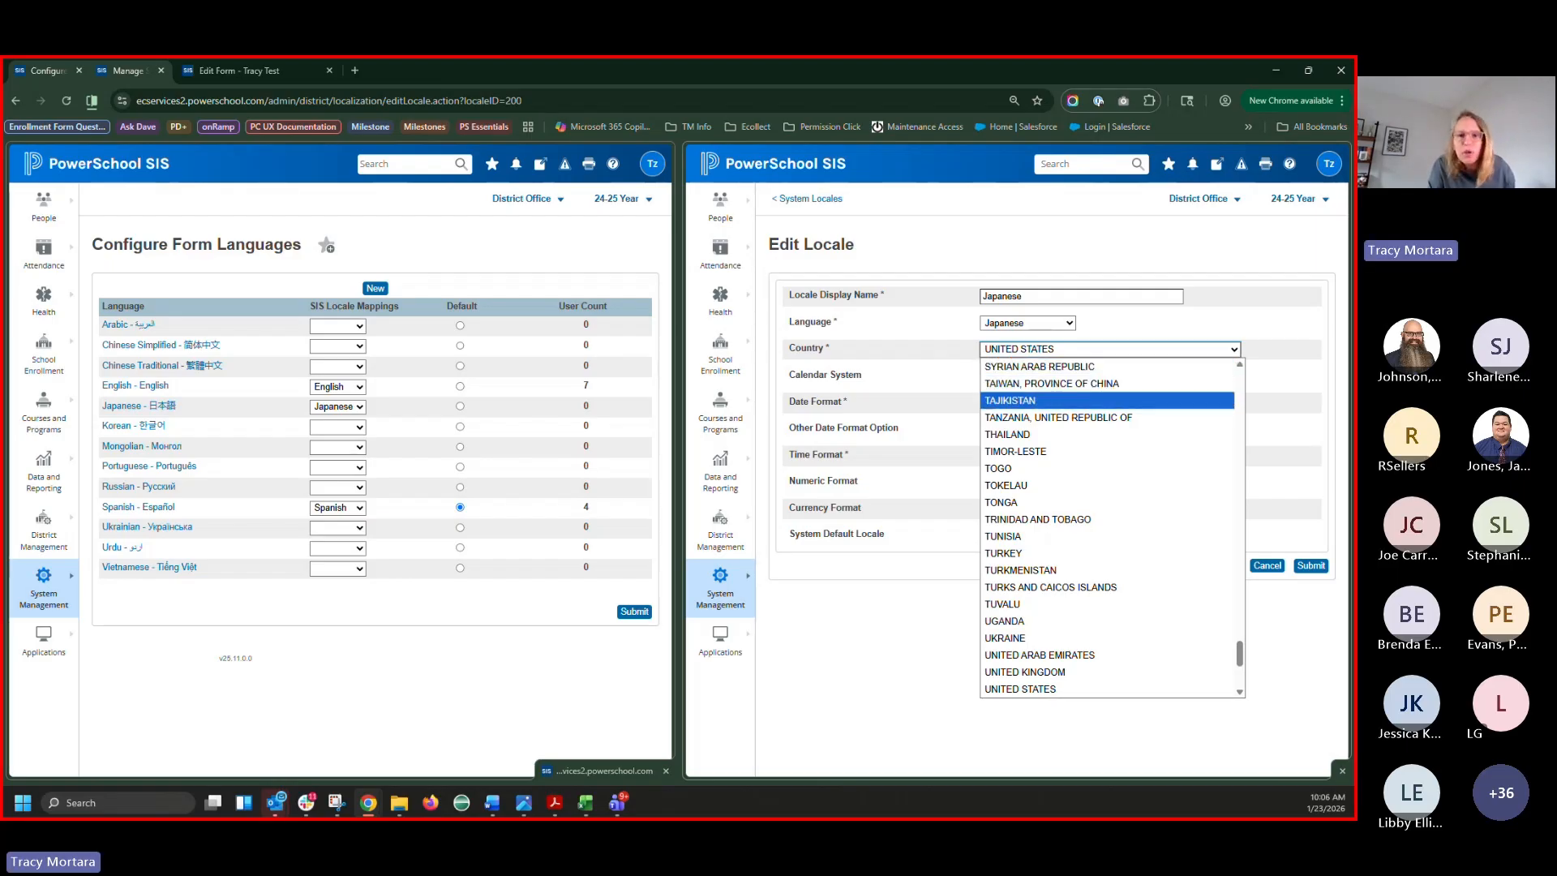
key(alt+Tab)
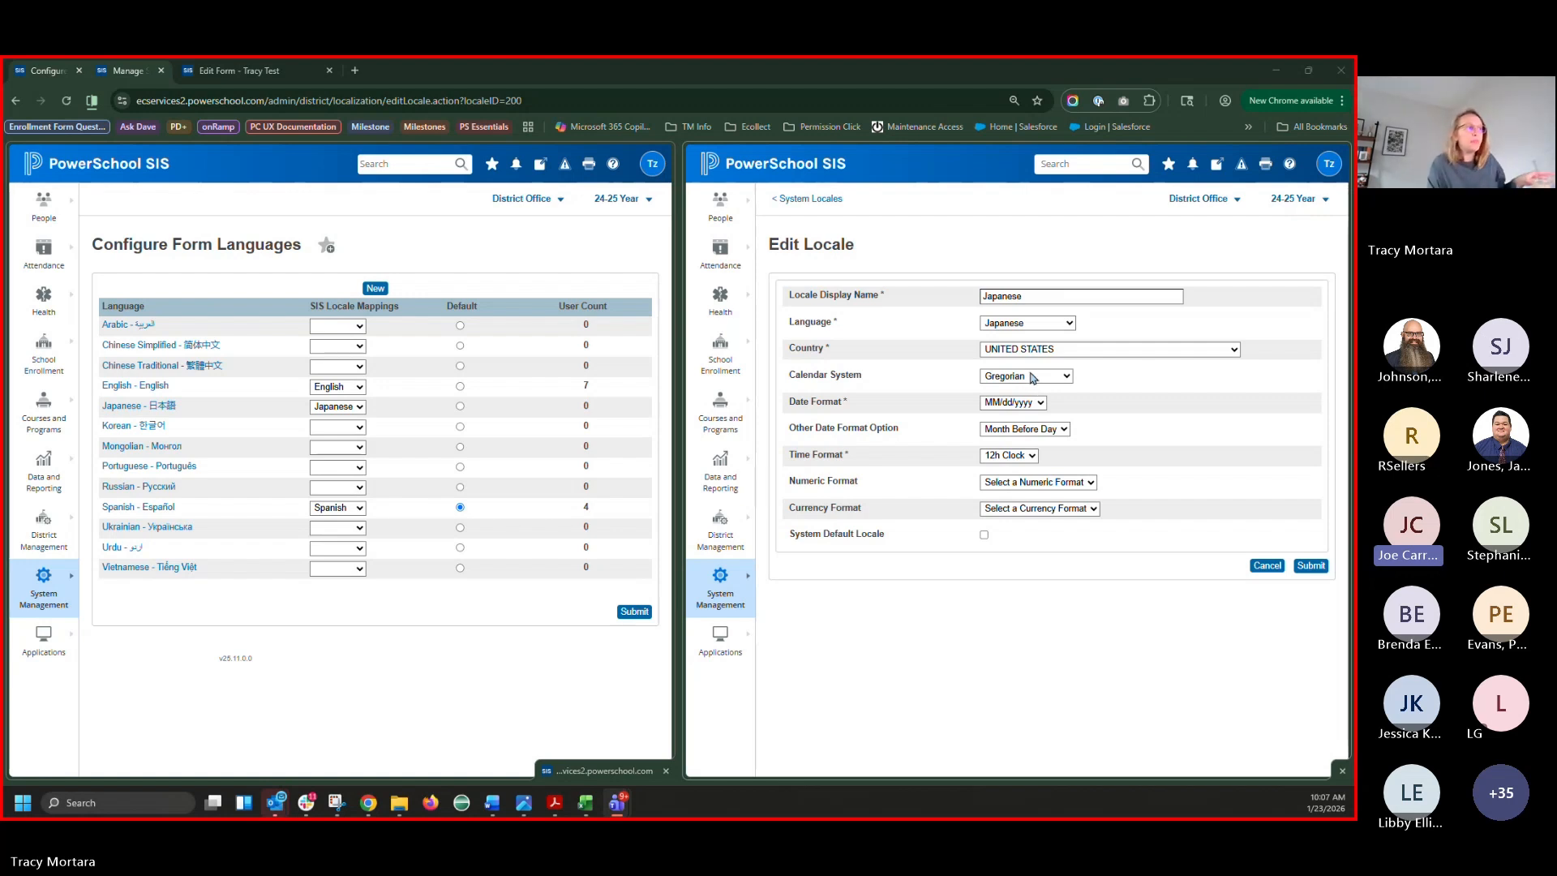
double_click(806, 350)
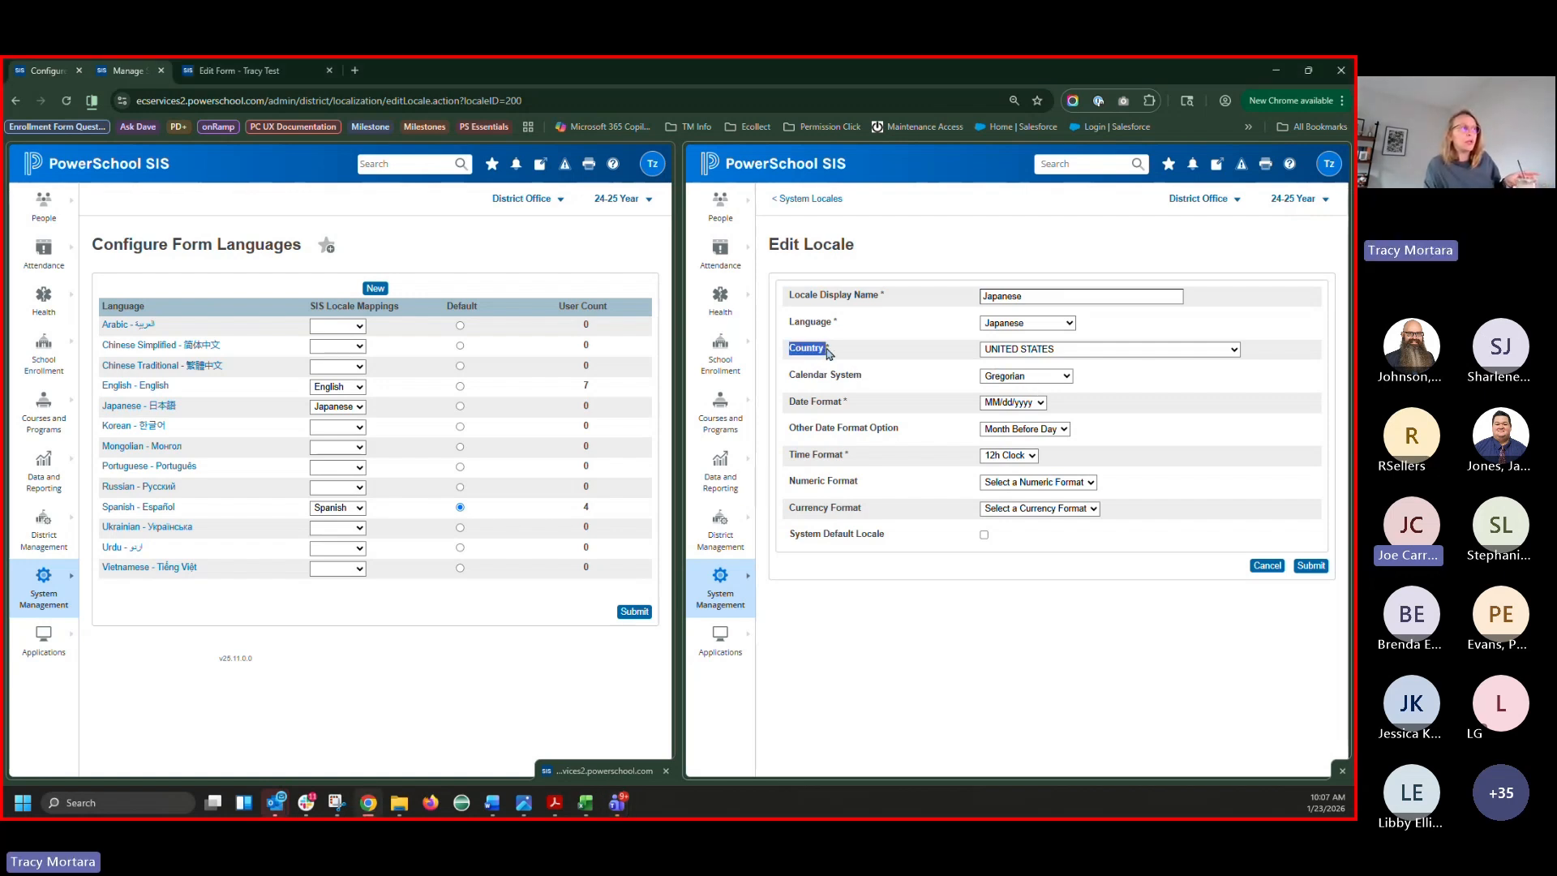
click(1289, 163)
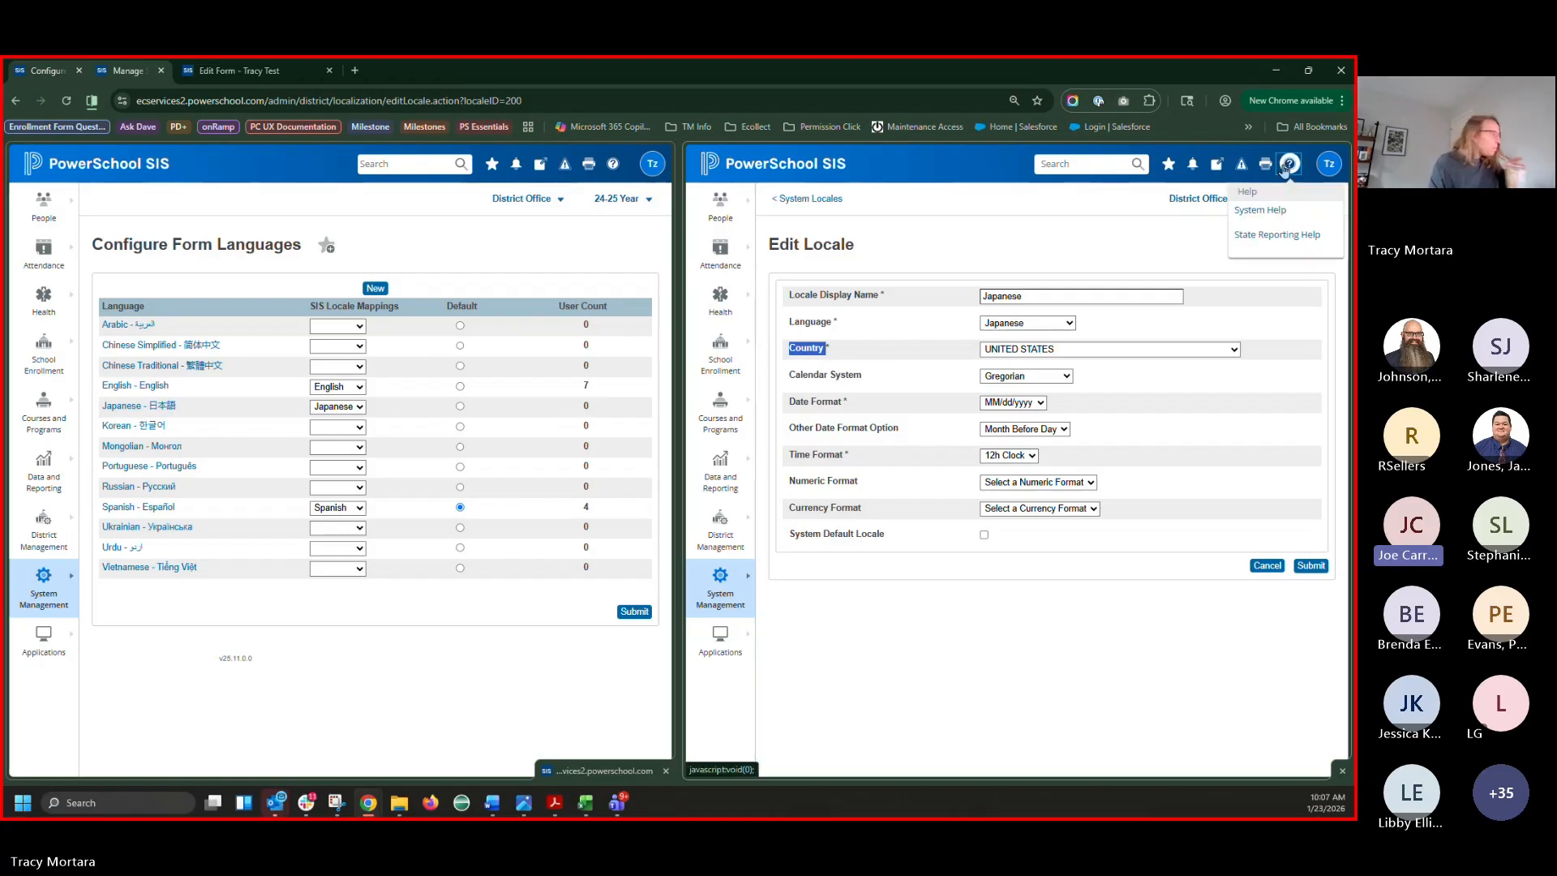
Search System Help for 'configure form lan' and open the Configure Form Languages article
click(1273, 209)
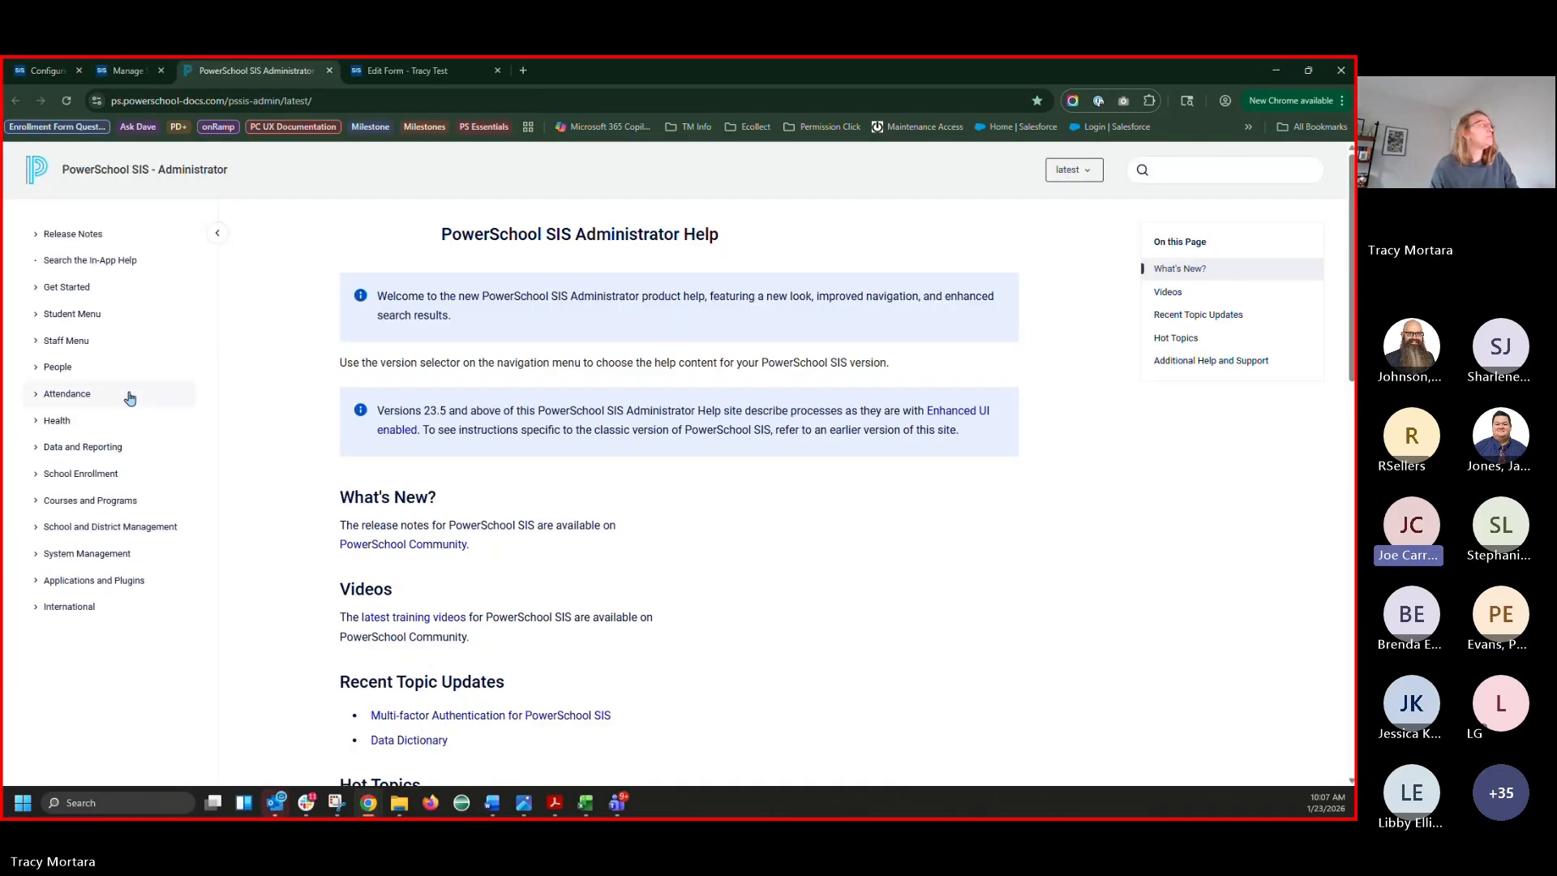
click(1206, 167)
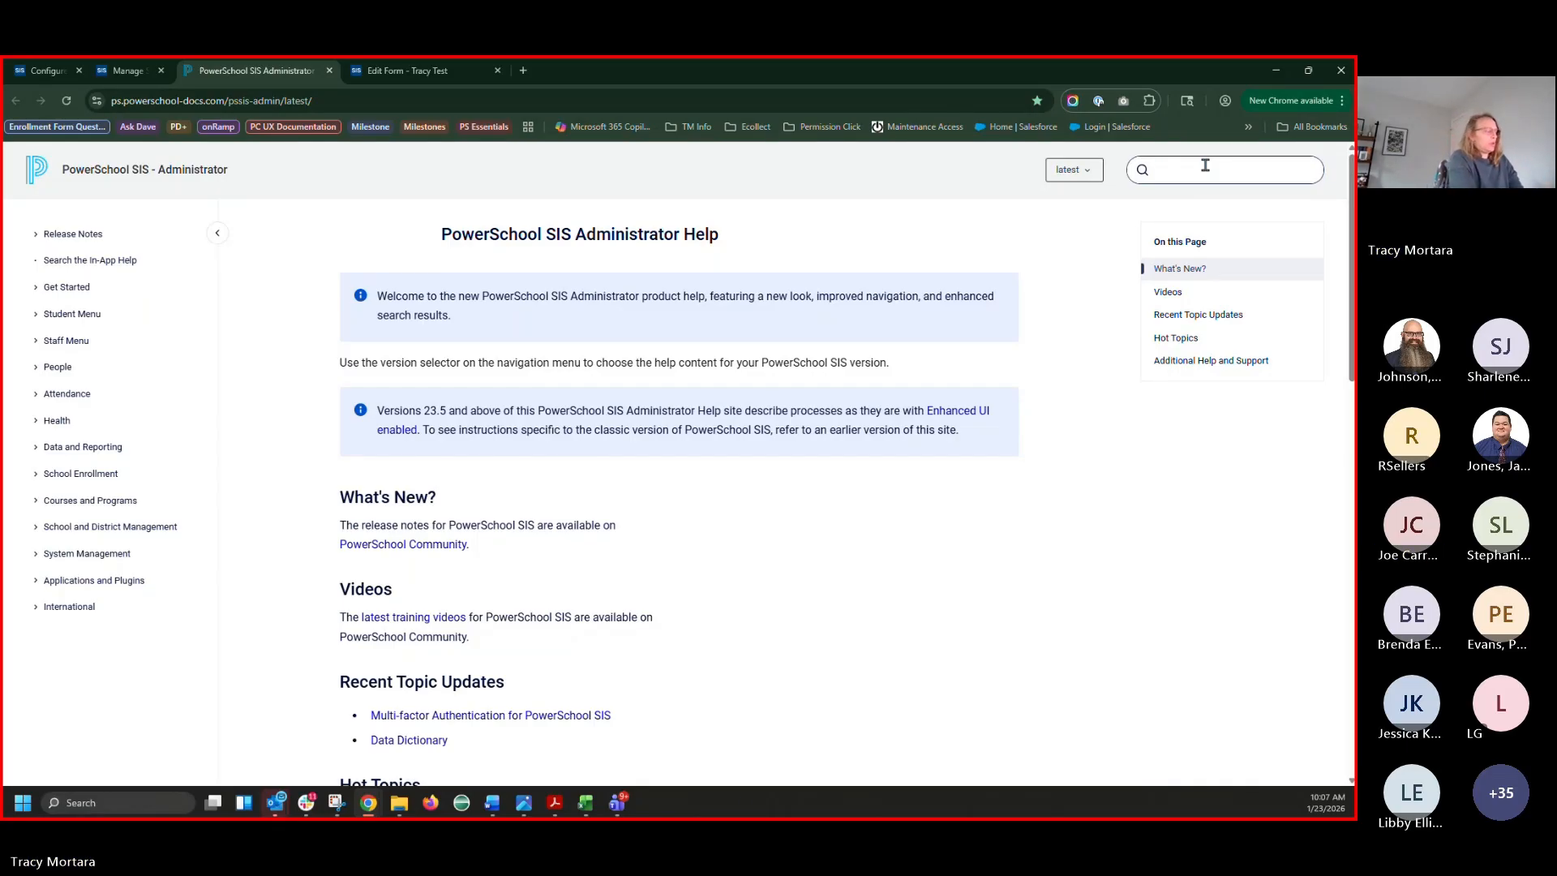
text(configur)
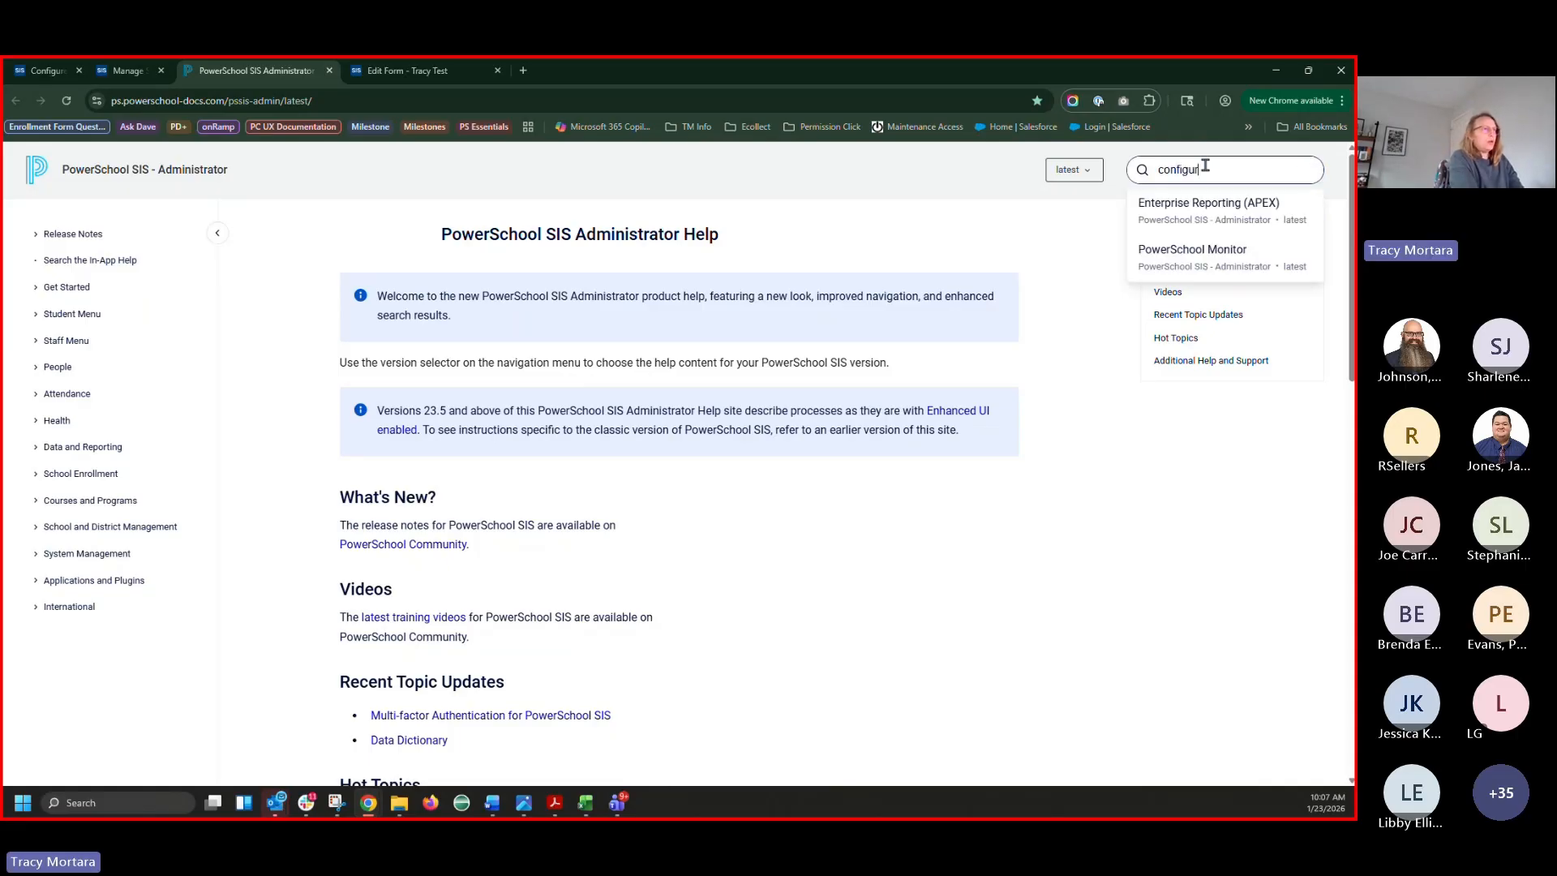
text(e form lan)
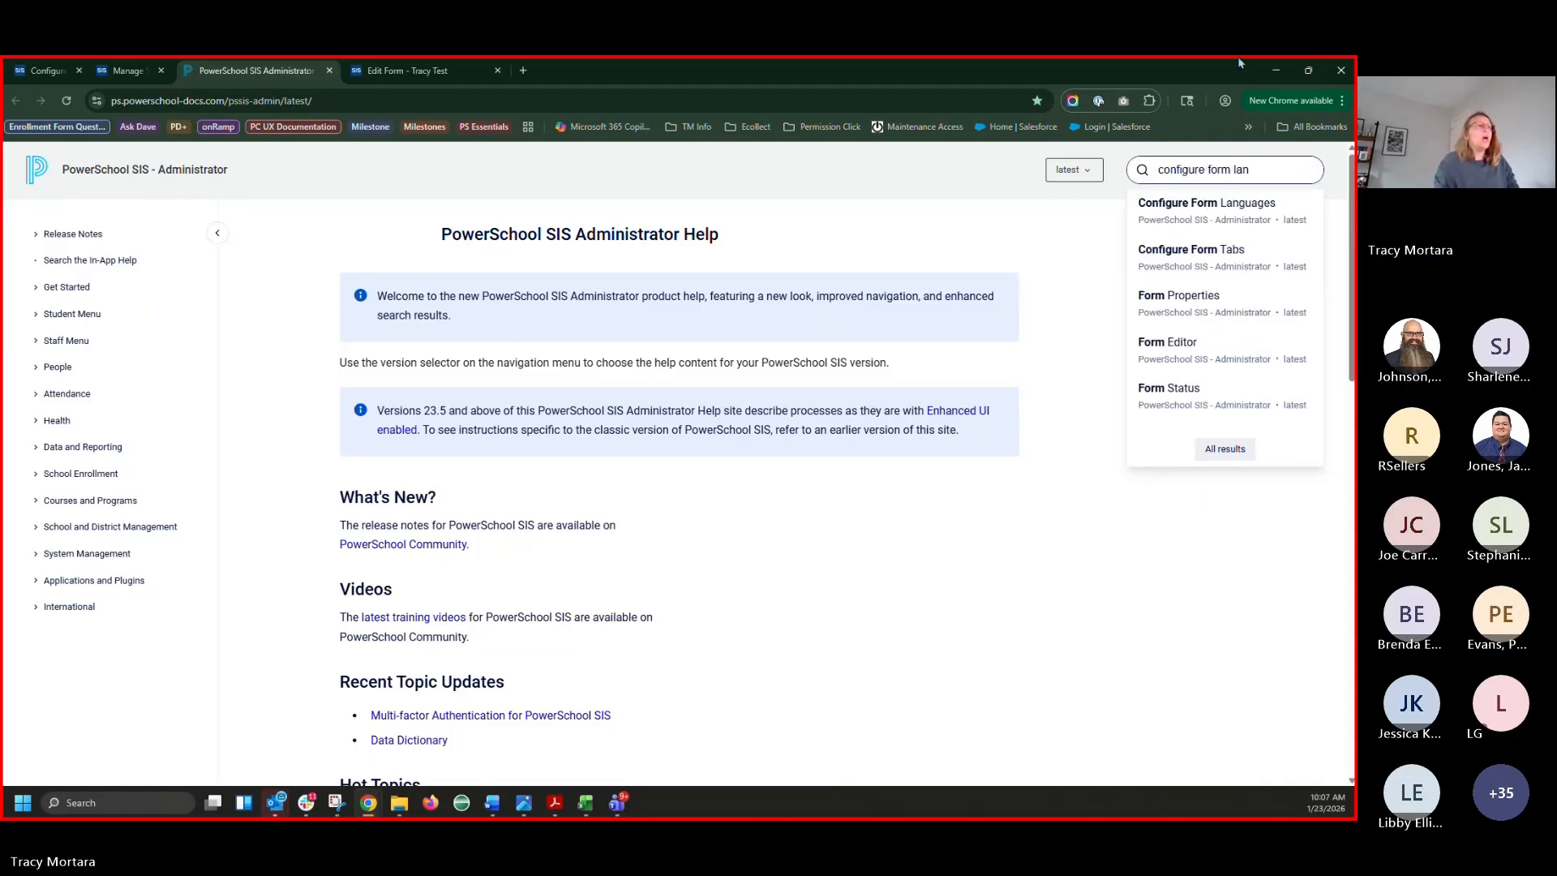
click(1228, 213)
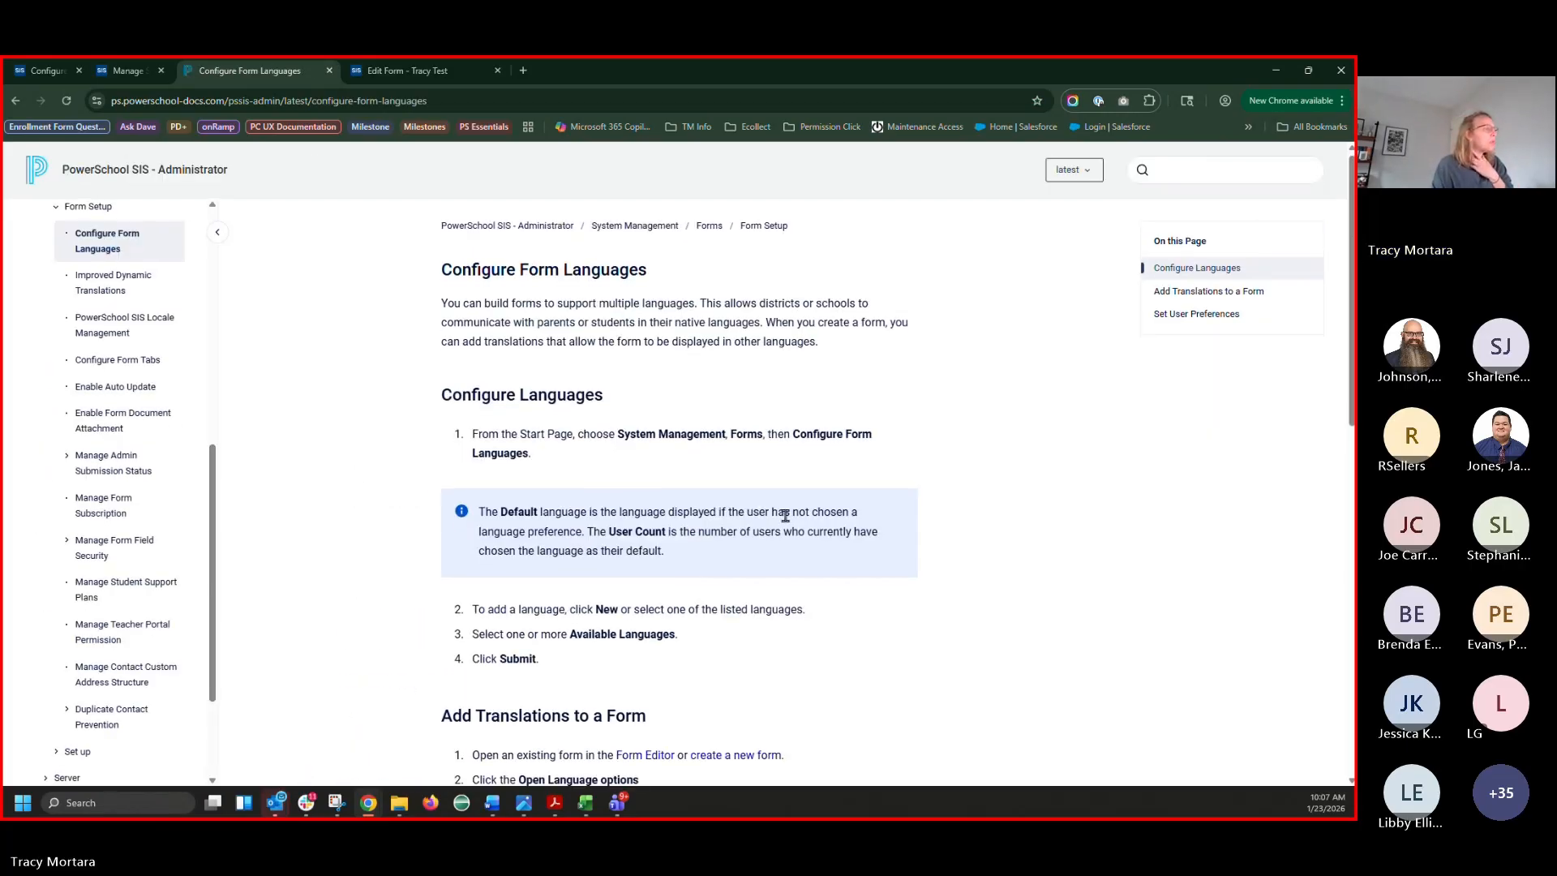
scroll(785, 519, down, 2)
scroll(785, 517, down, 4)
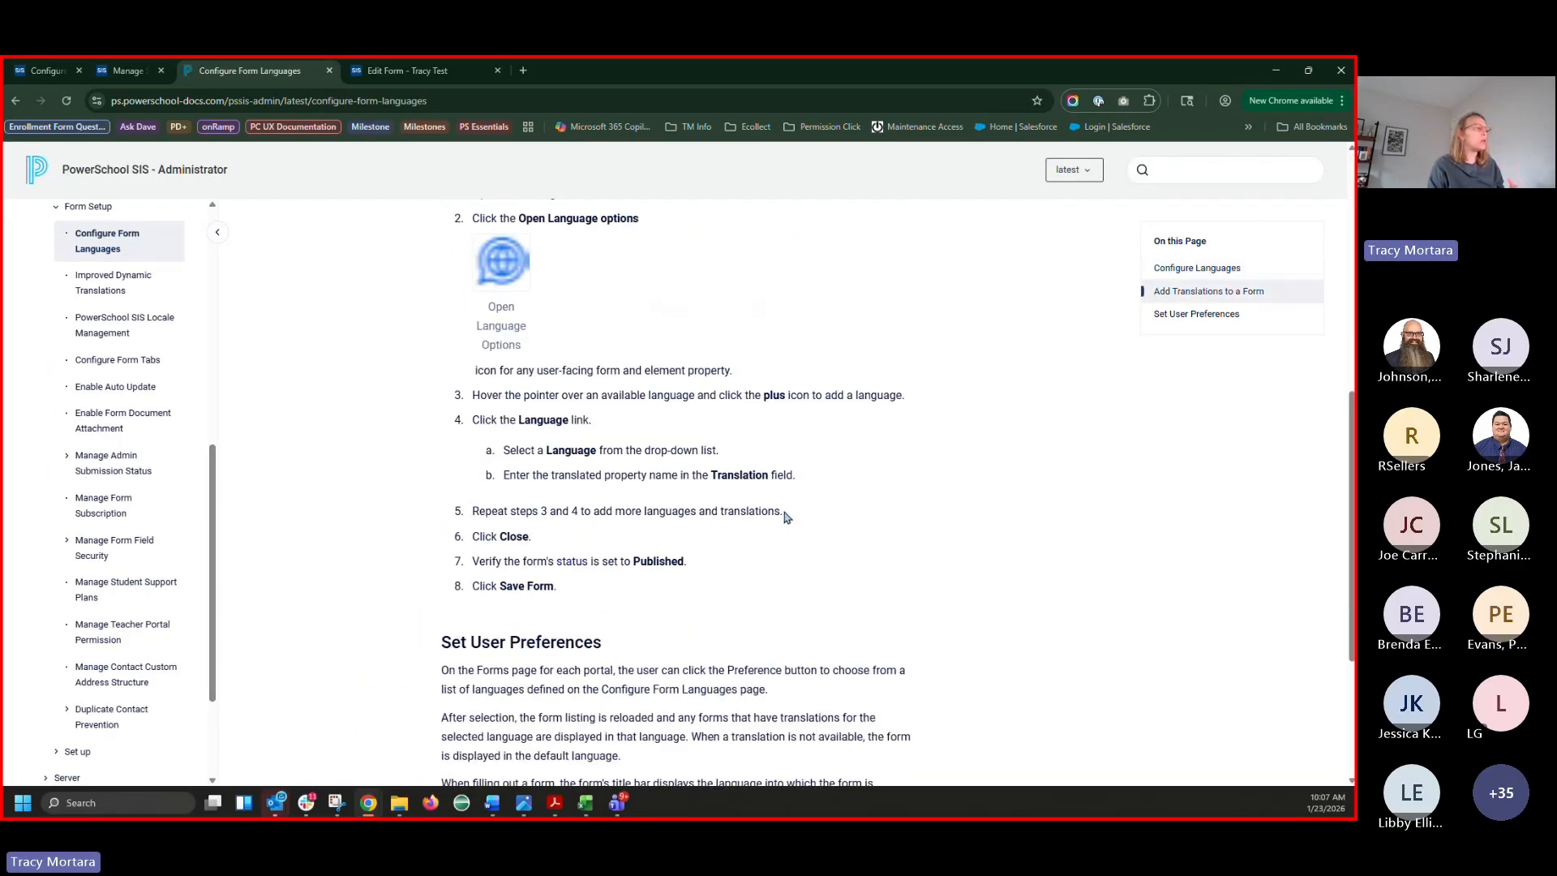
scroll(785, 517, down, 3)
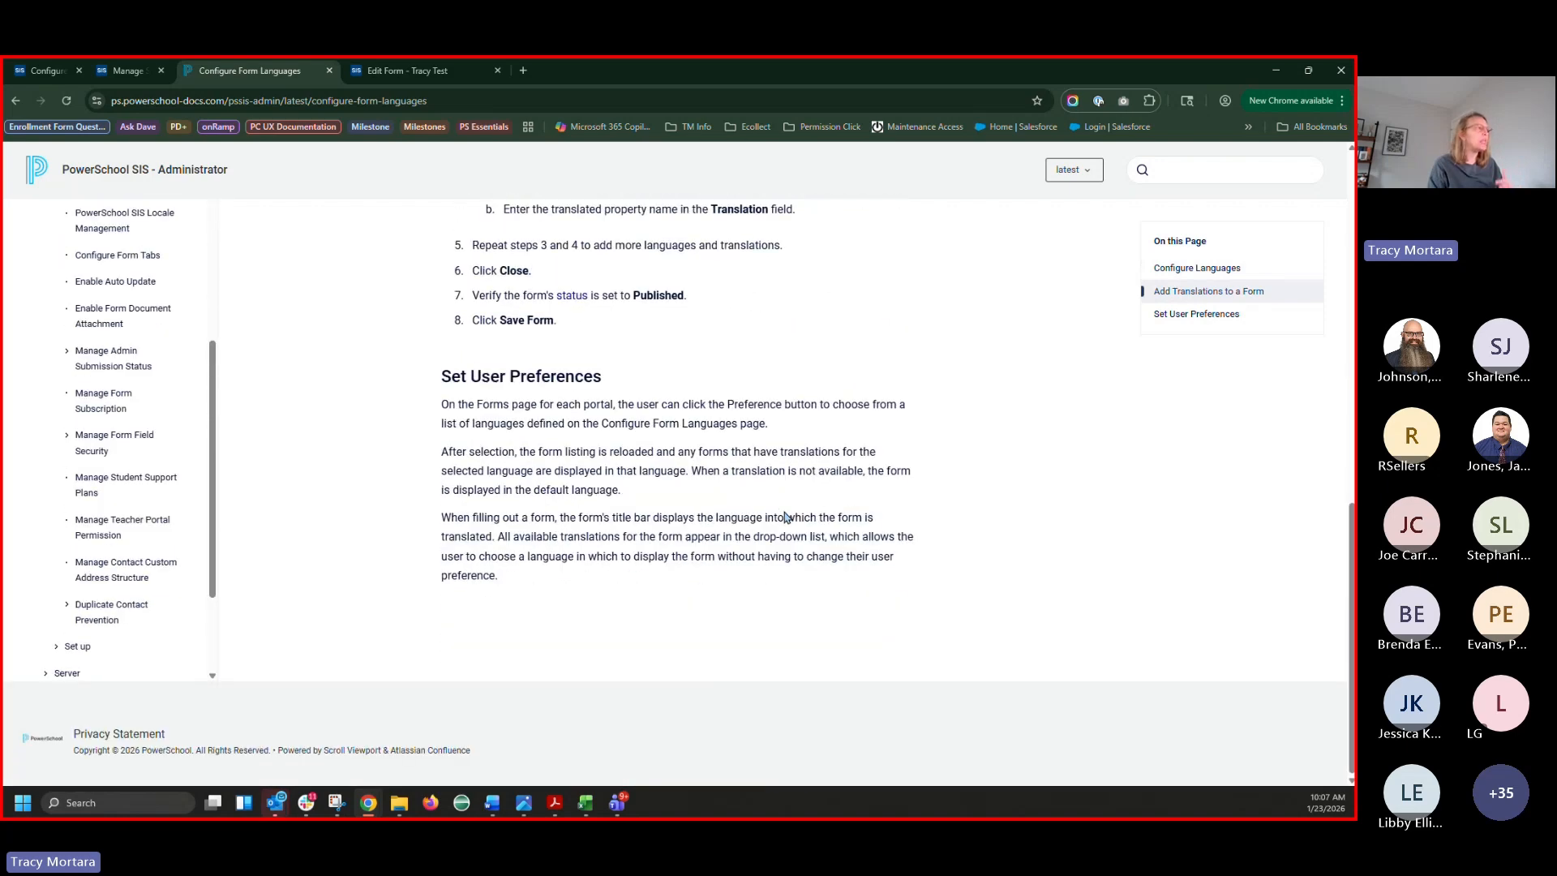
scroll(785, 517, up, 9)
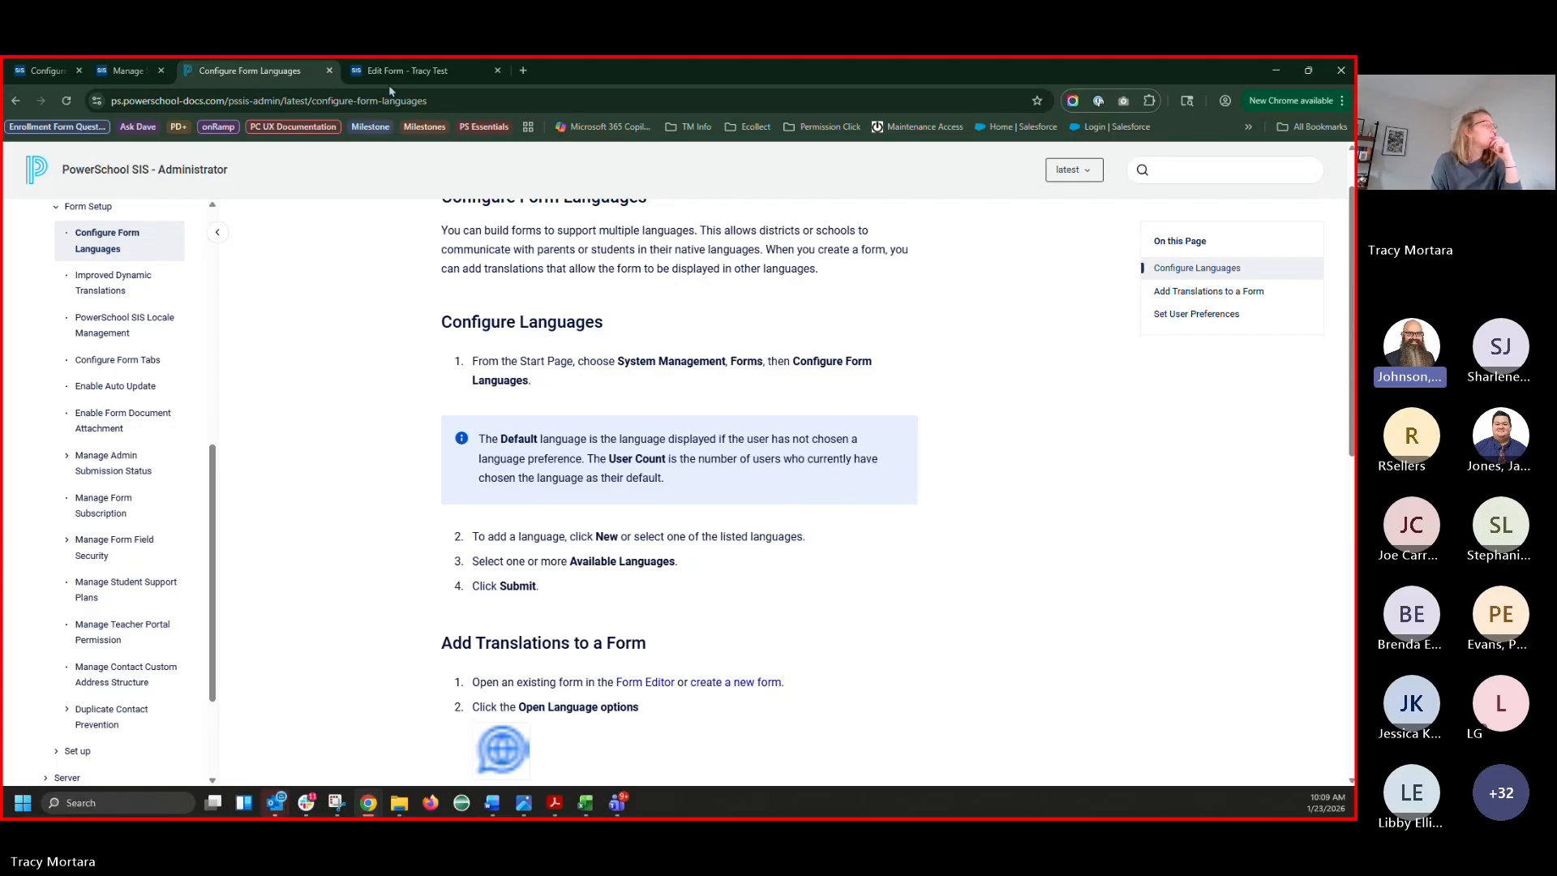
click(585, 805)
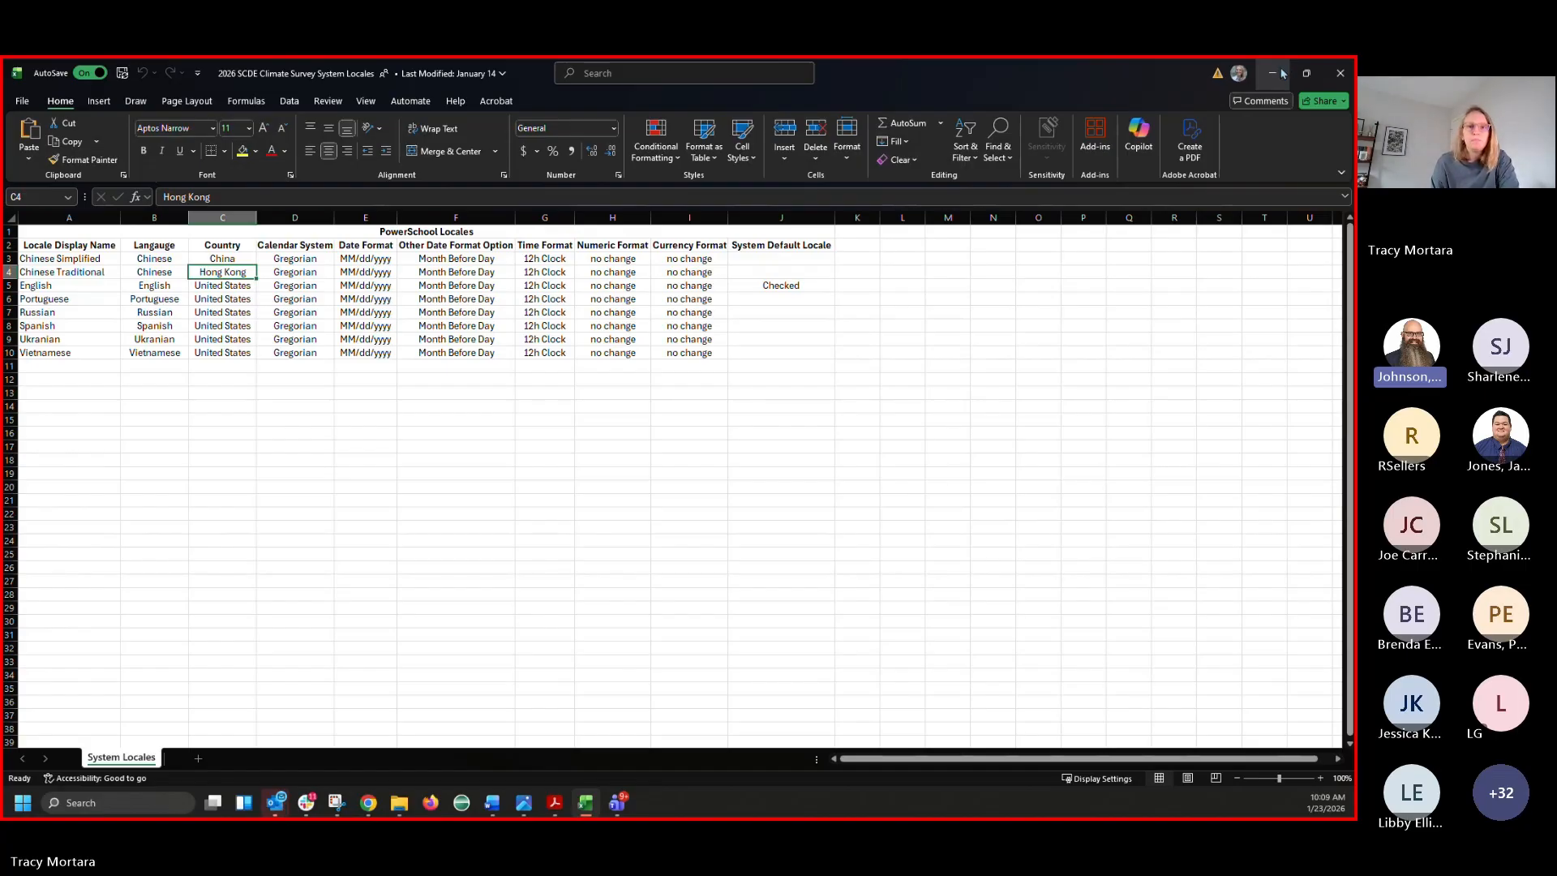
click(1280, 74)
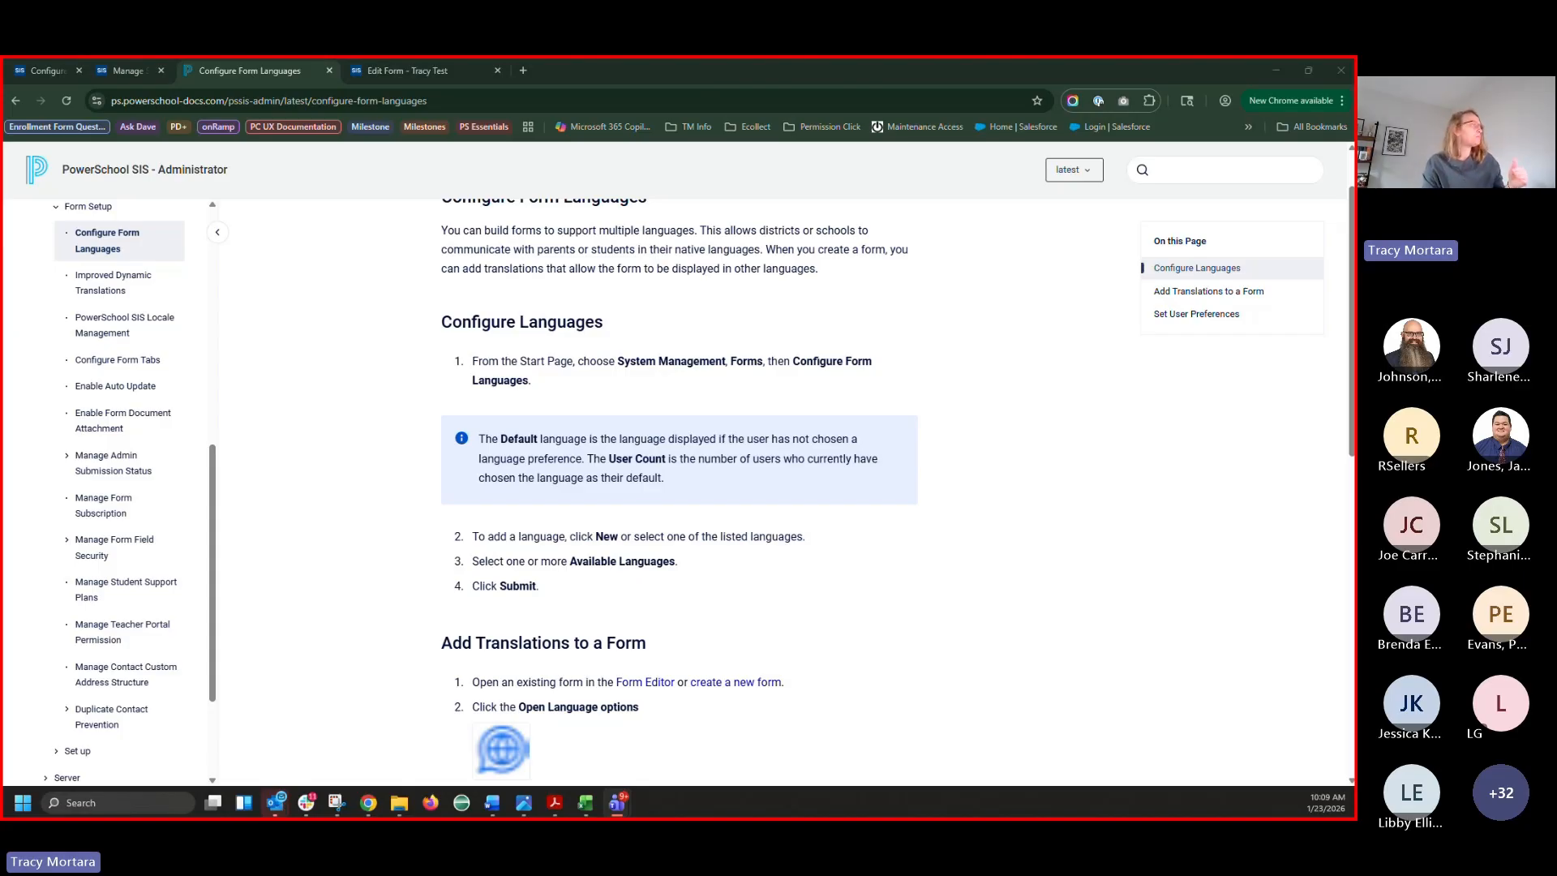
Recheck the locales workbook, then return to the Incognito sign-in page and list its languages
click(128, 72)
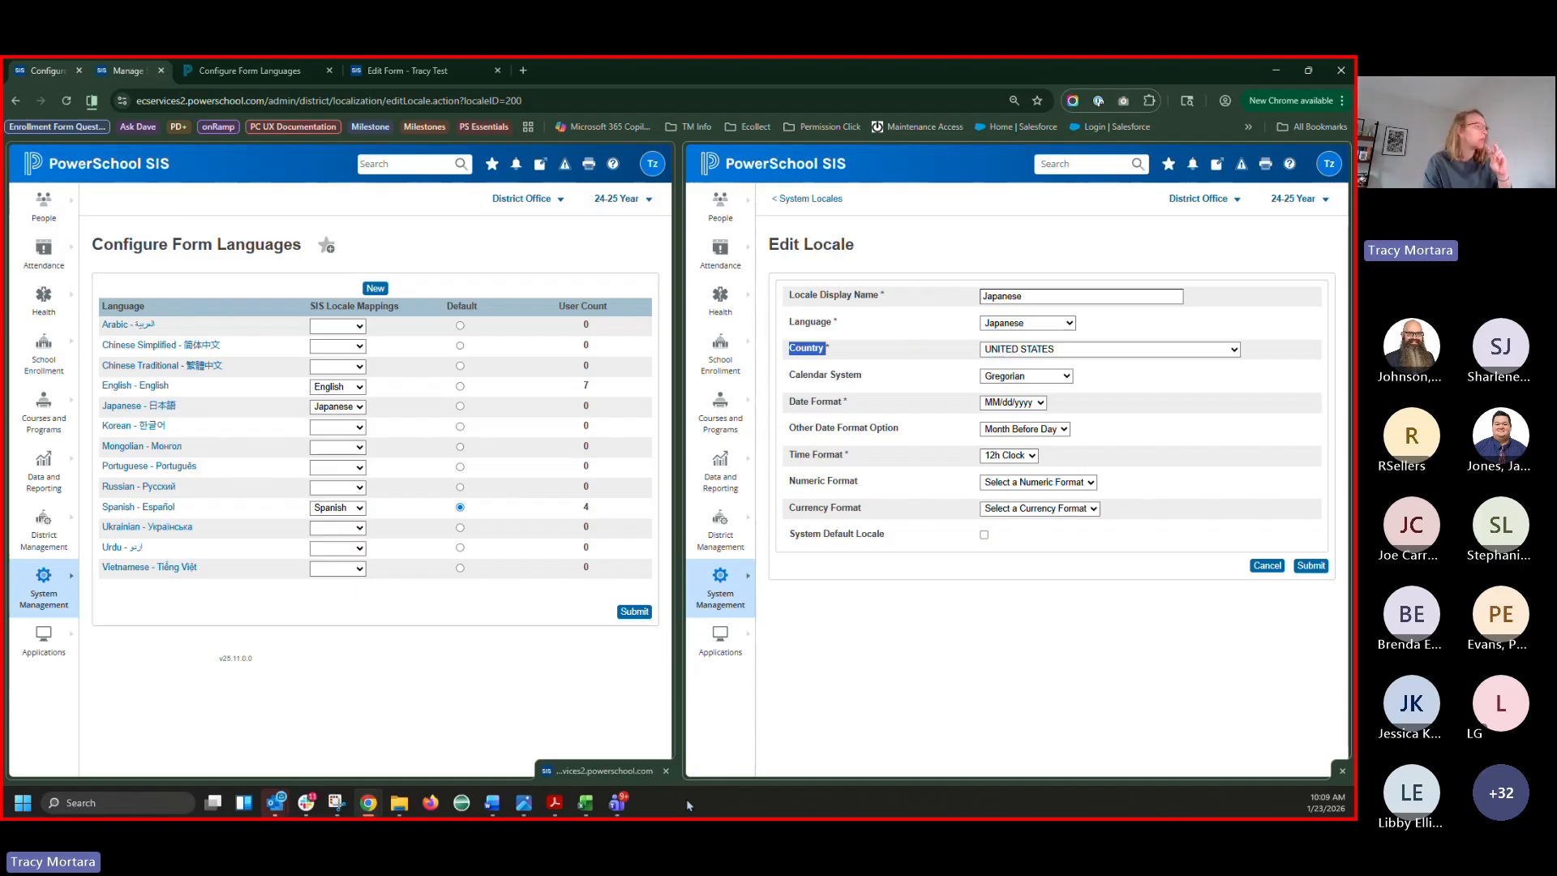
click(586, 801)
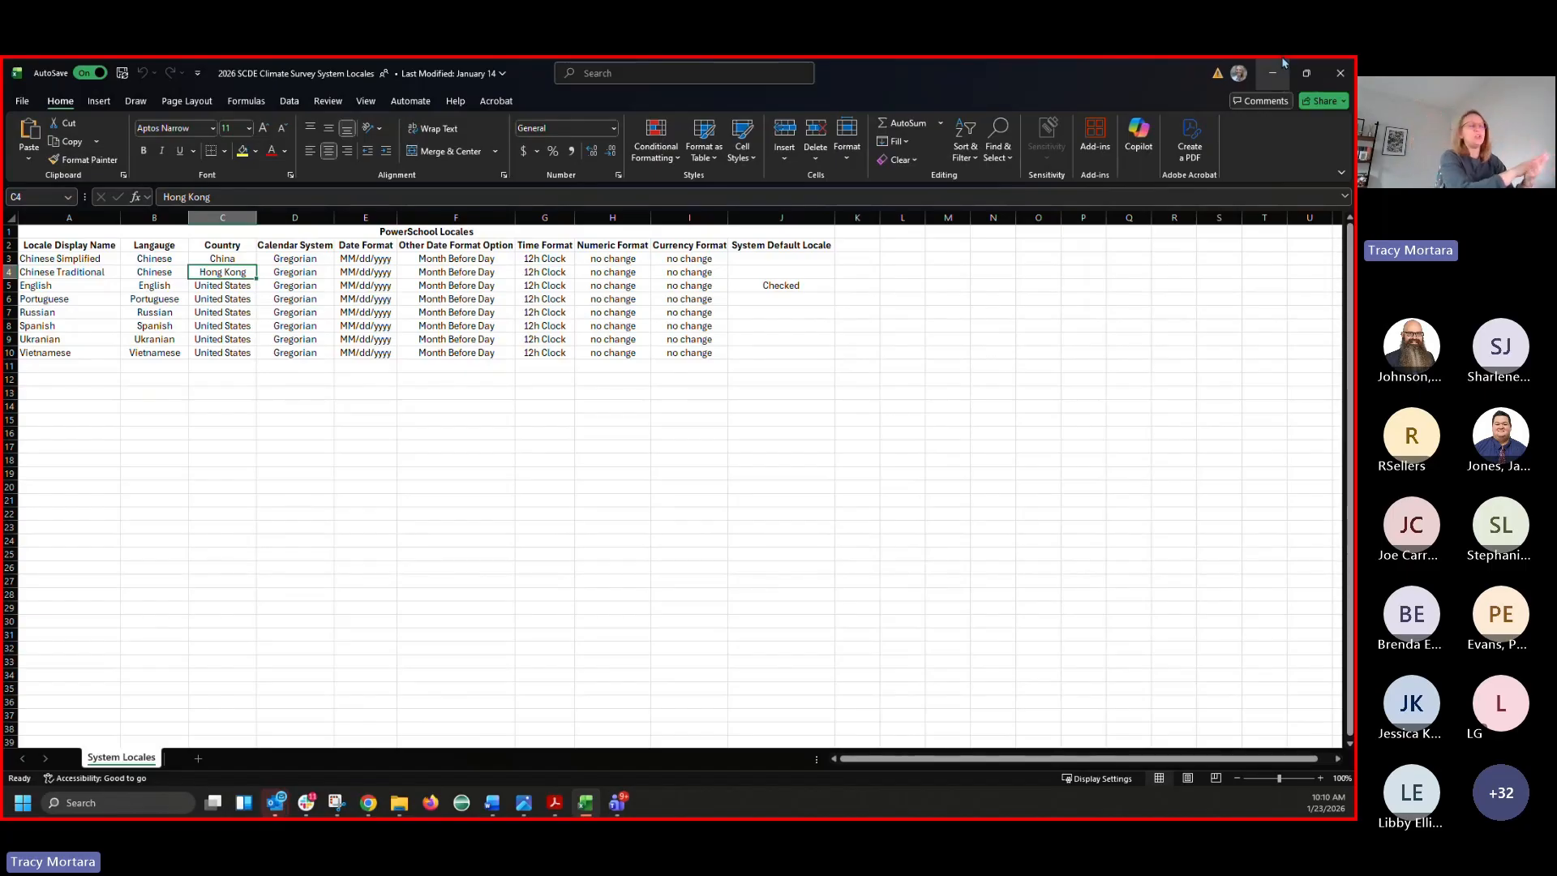
click(1275, 71)
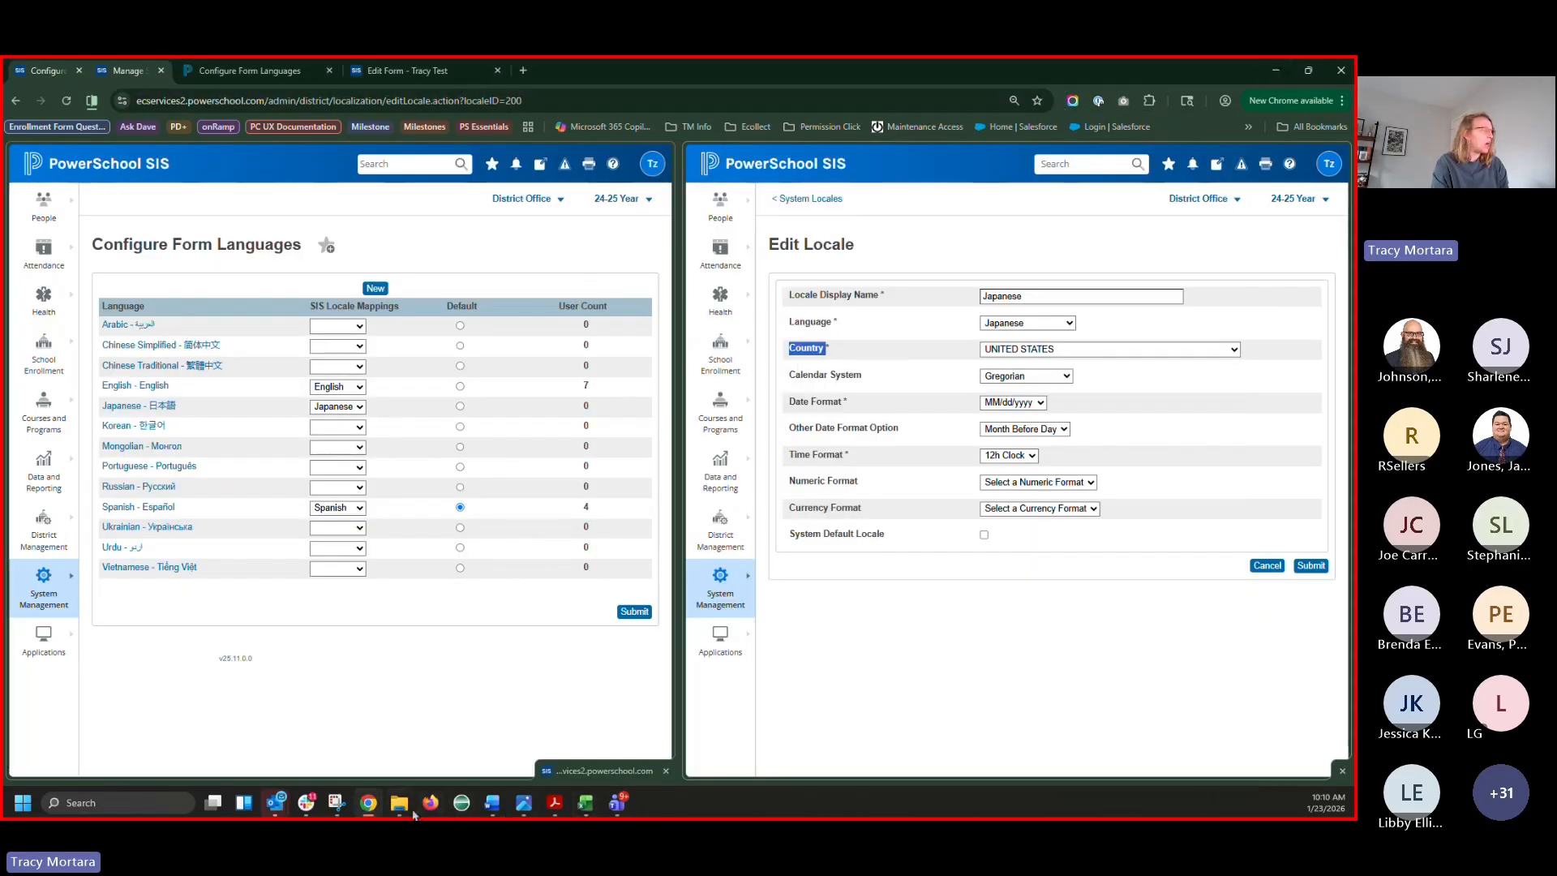
mouse_move(370, 806)
click(1159, 701)
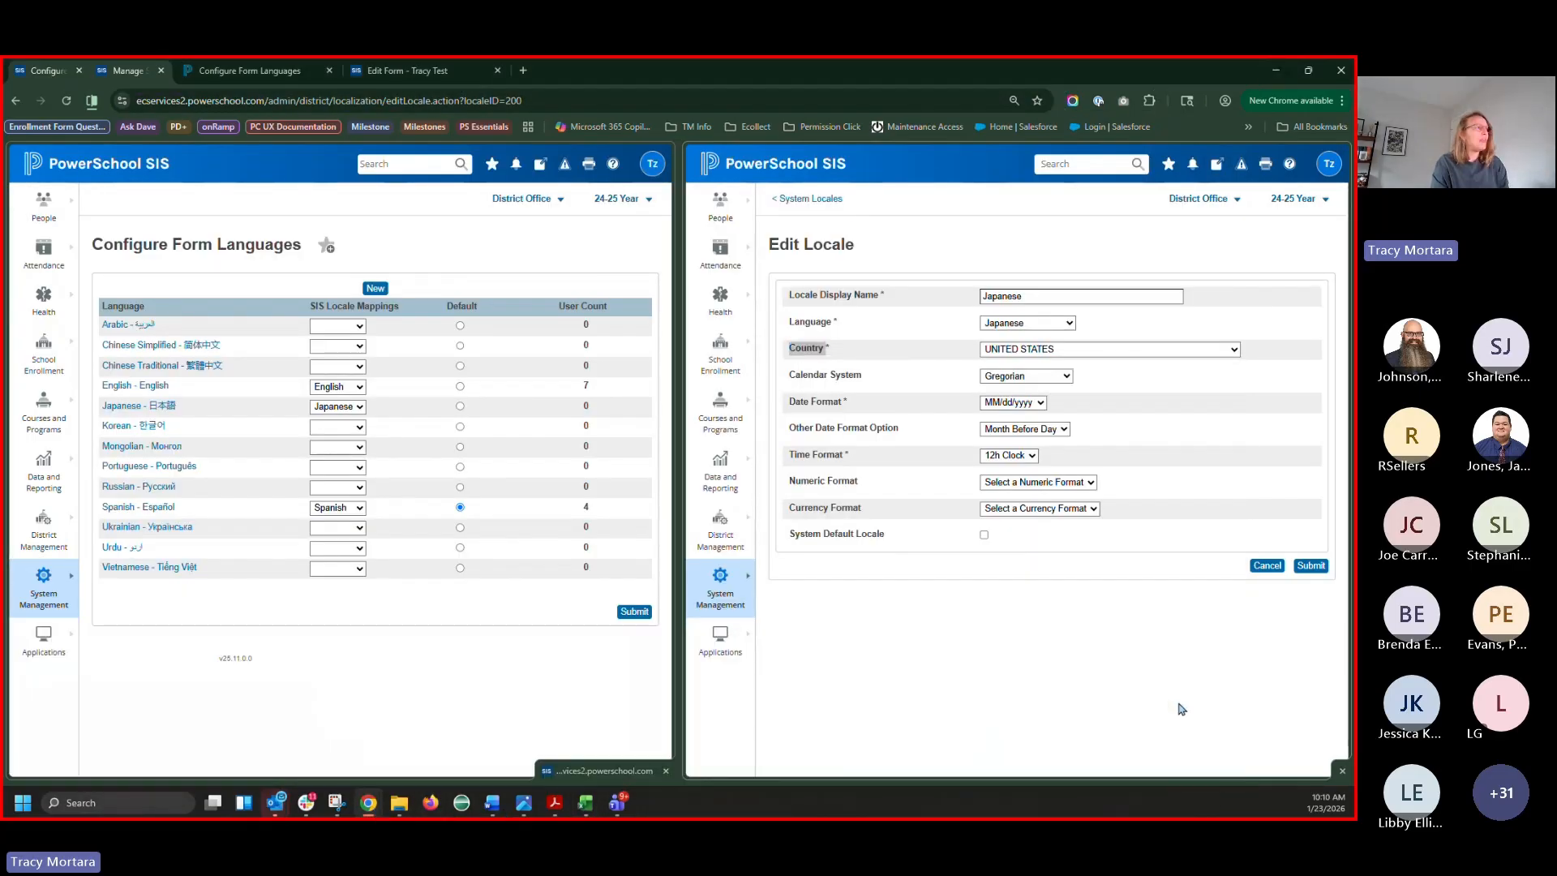
click(724, 375)
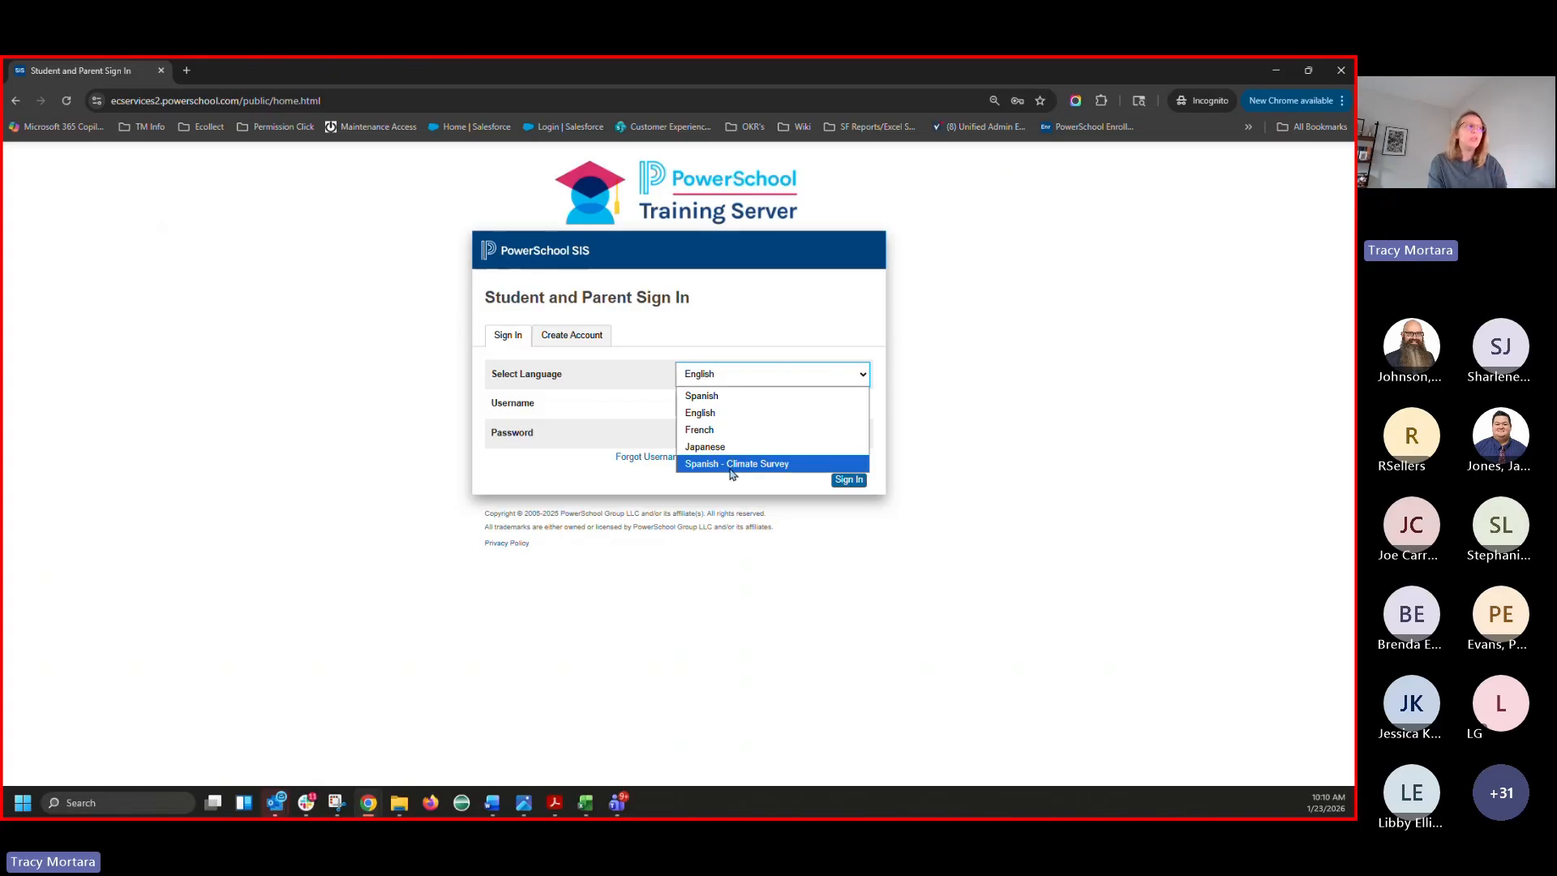
Close the Select Language list, keeping English as the sign-in language
click(794, 289)
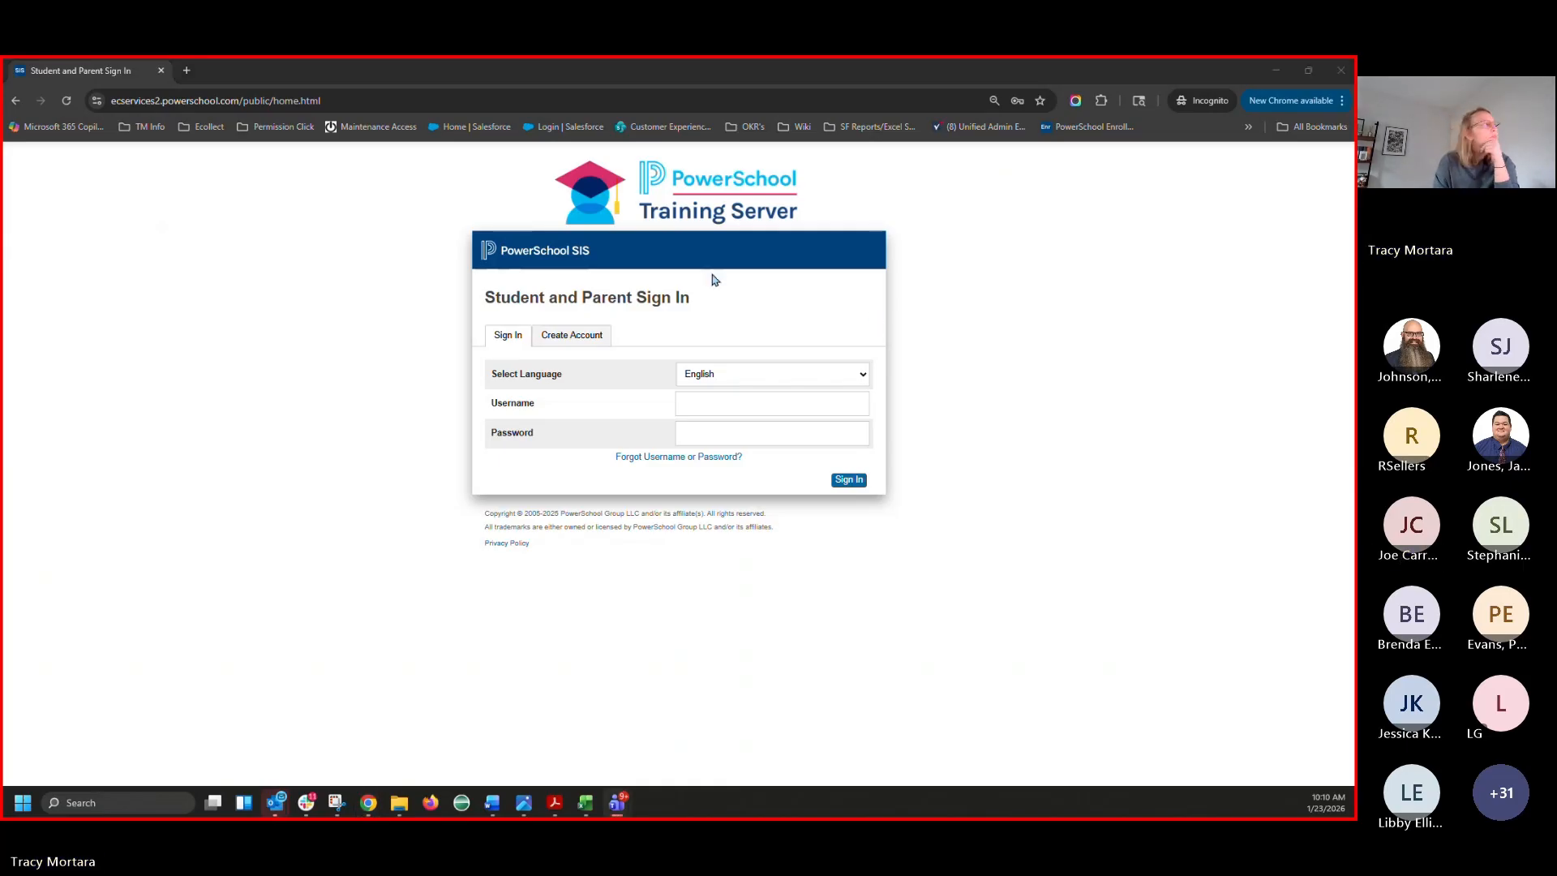
Start a new form language, scroll Available Languages, and view the Japanese locale's language choices unchanged
click(1284, 69)
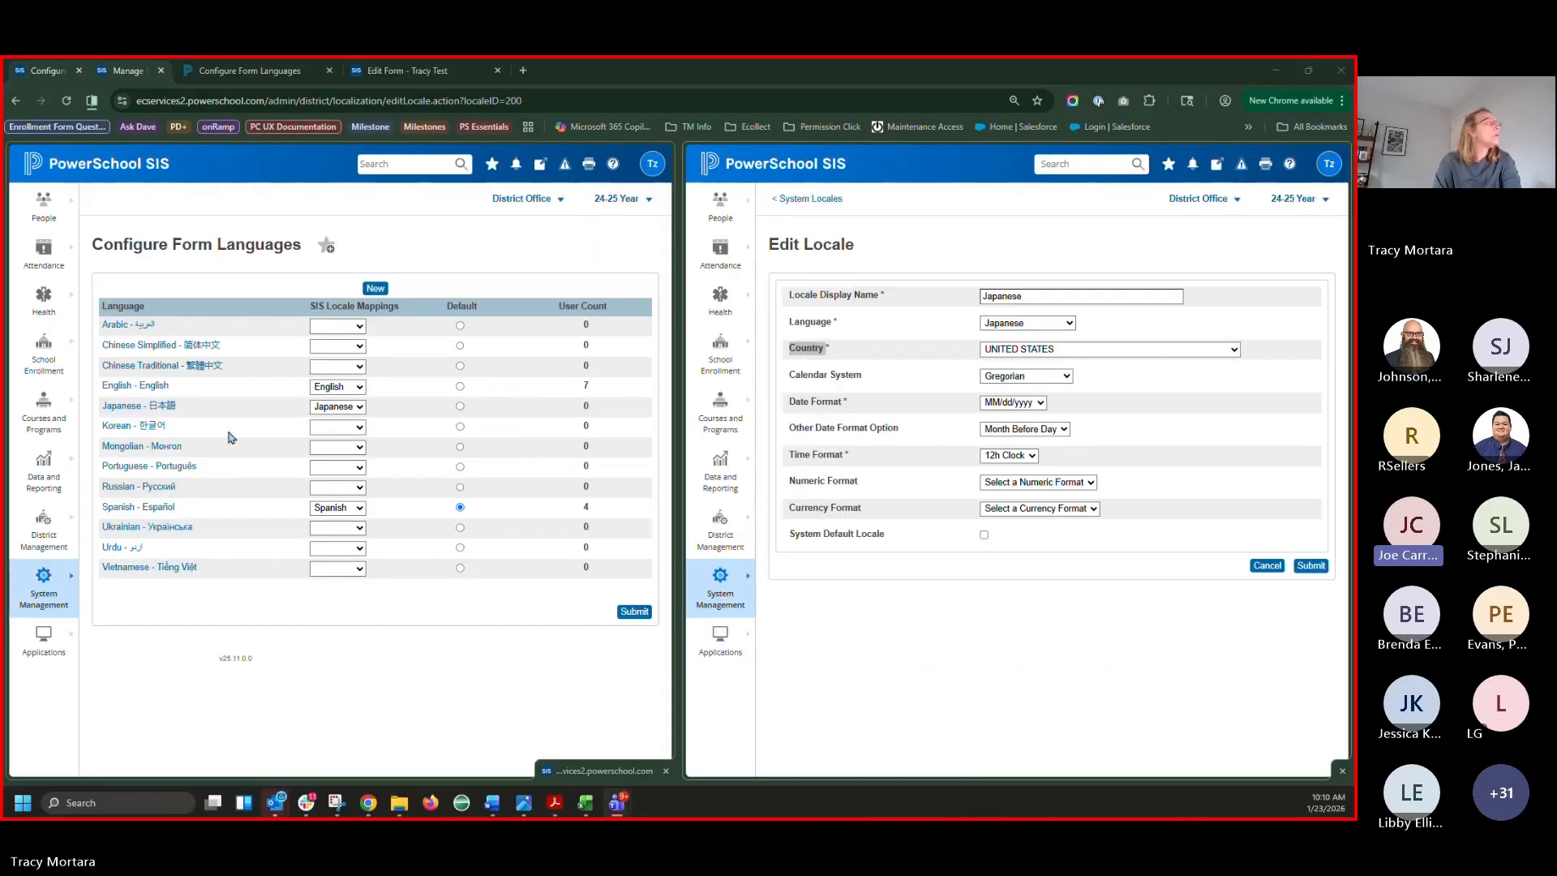
click(375, 288)
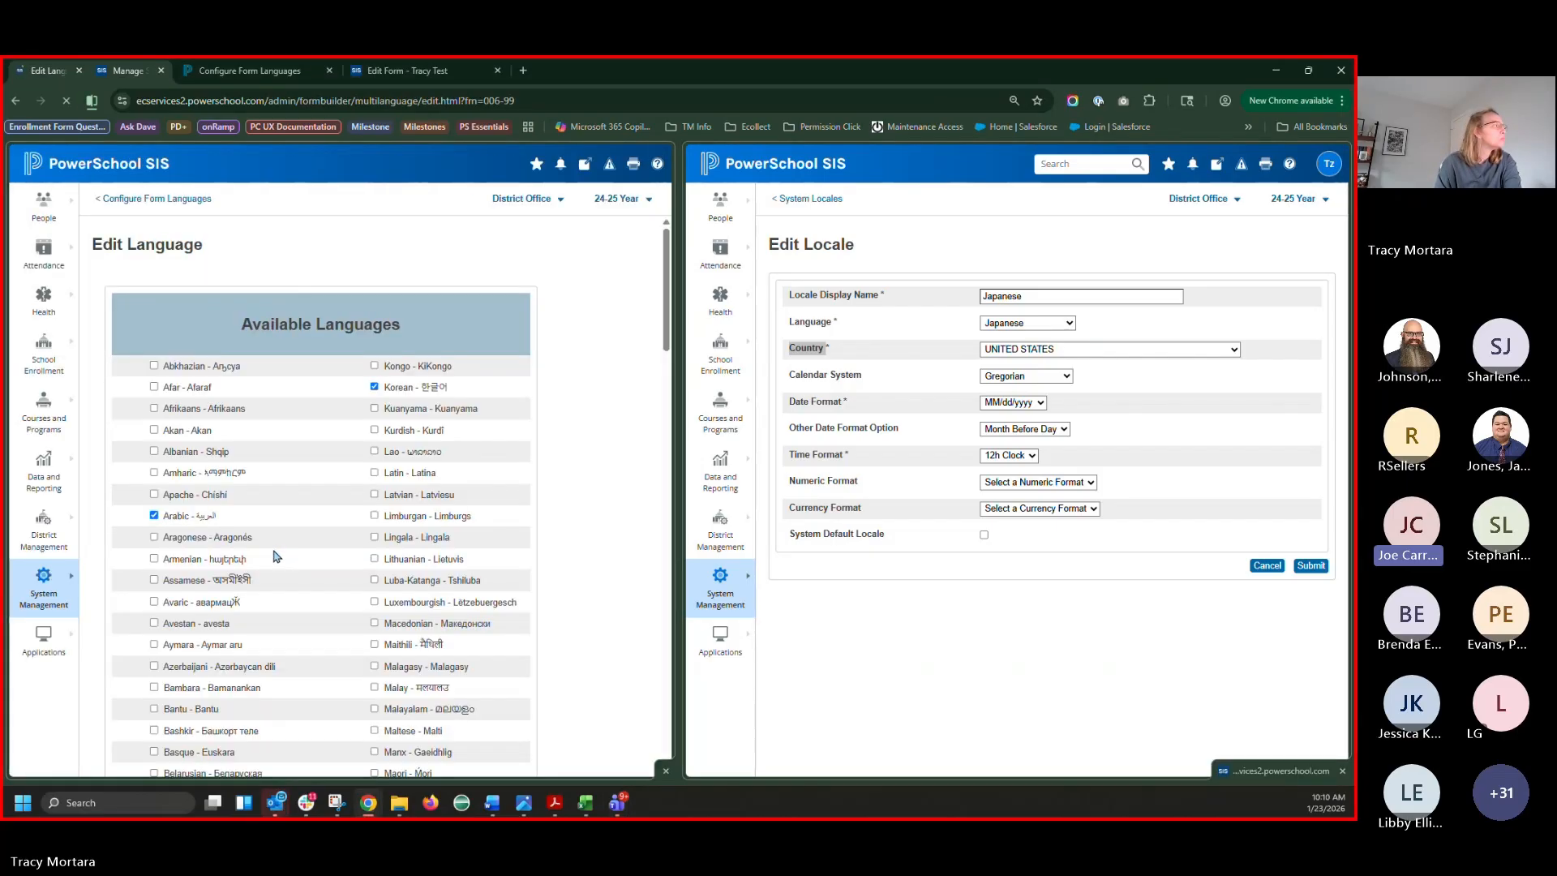
scroll(278, 558, down, 1)
scroll(279, 557, down, 8)
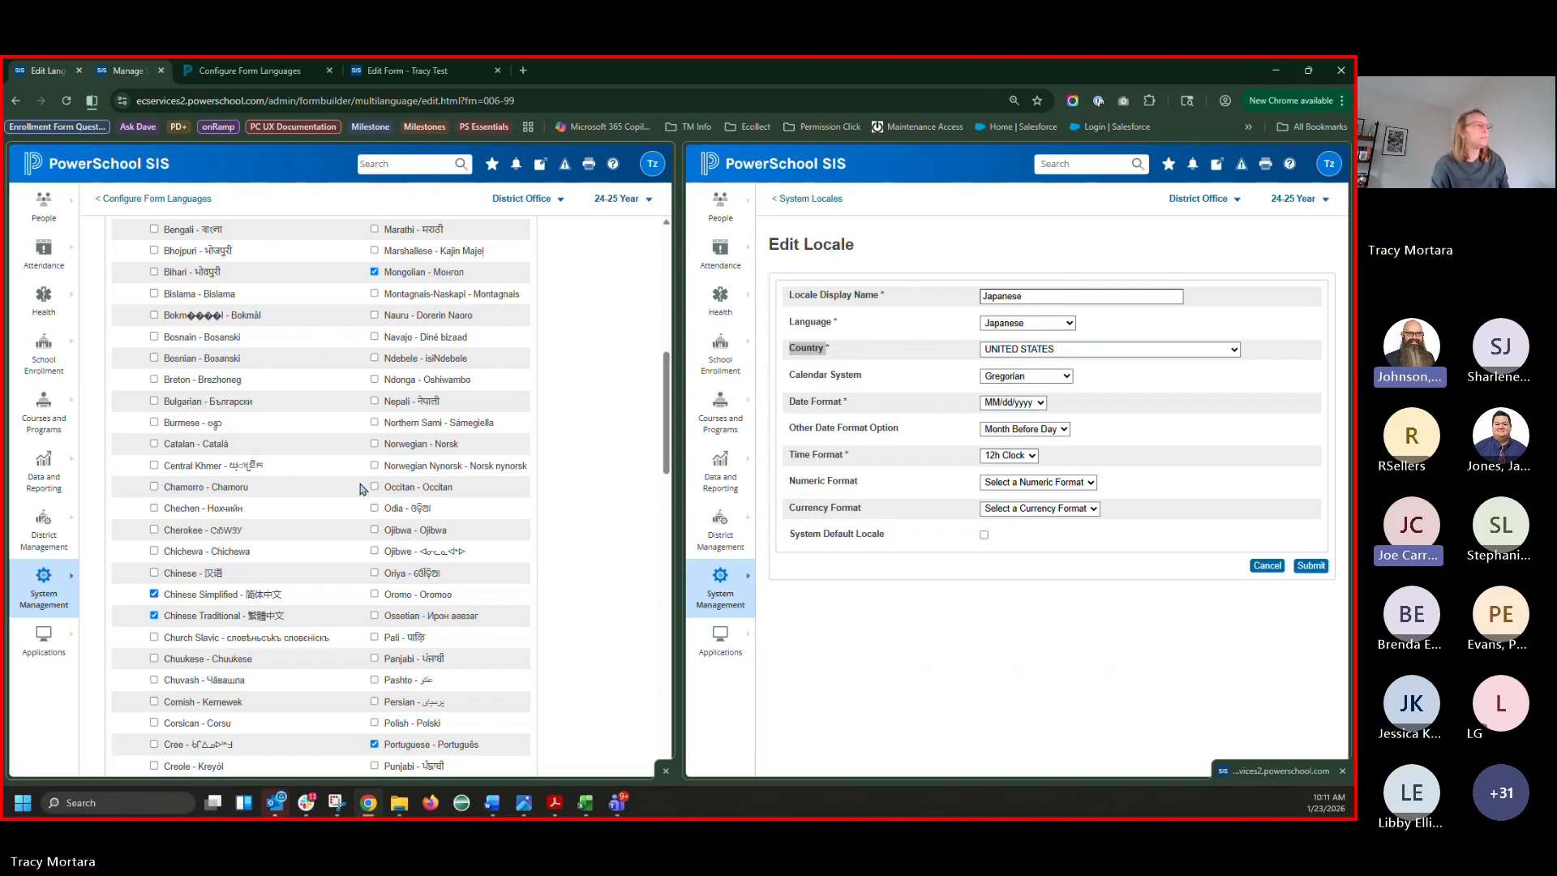
click(1020, 322)
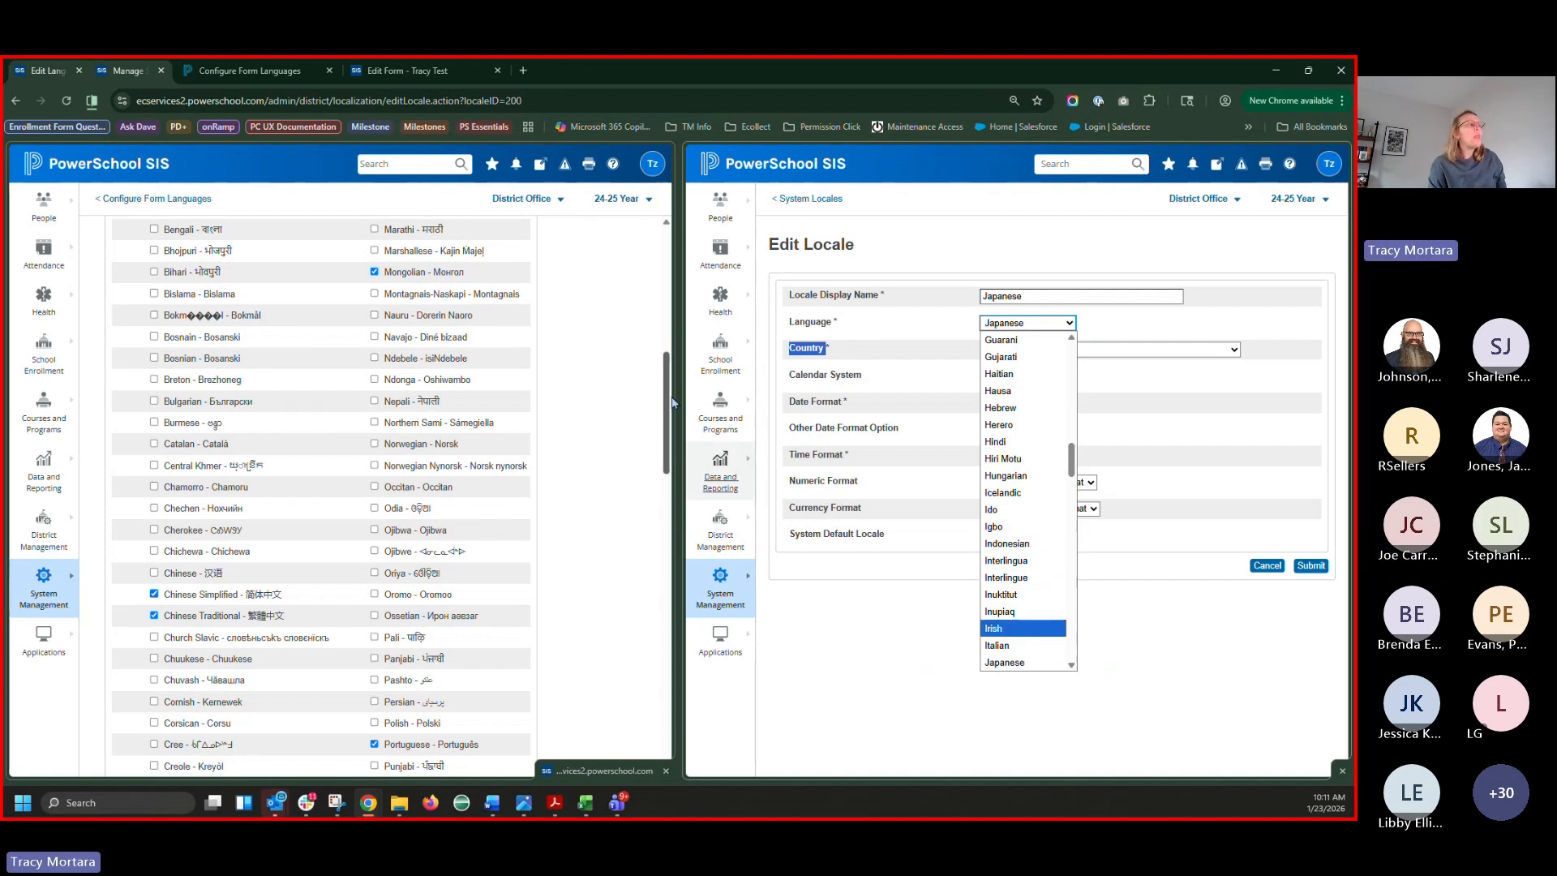
drag(667, 361, 669, 239)
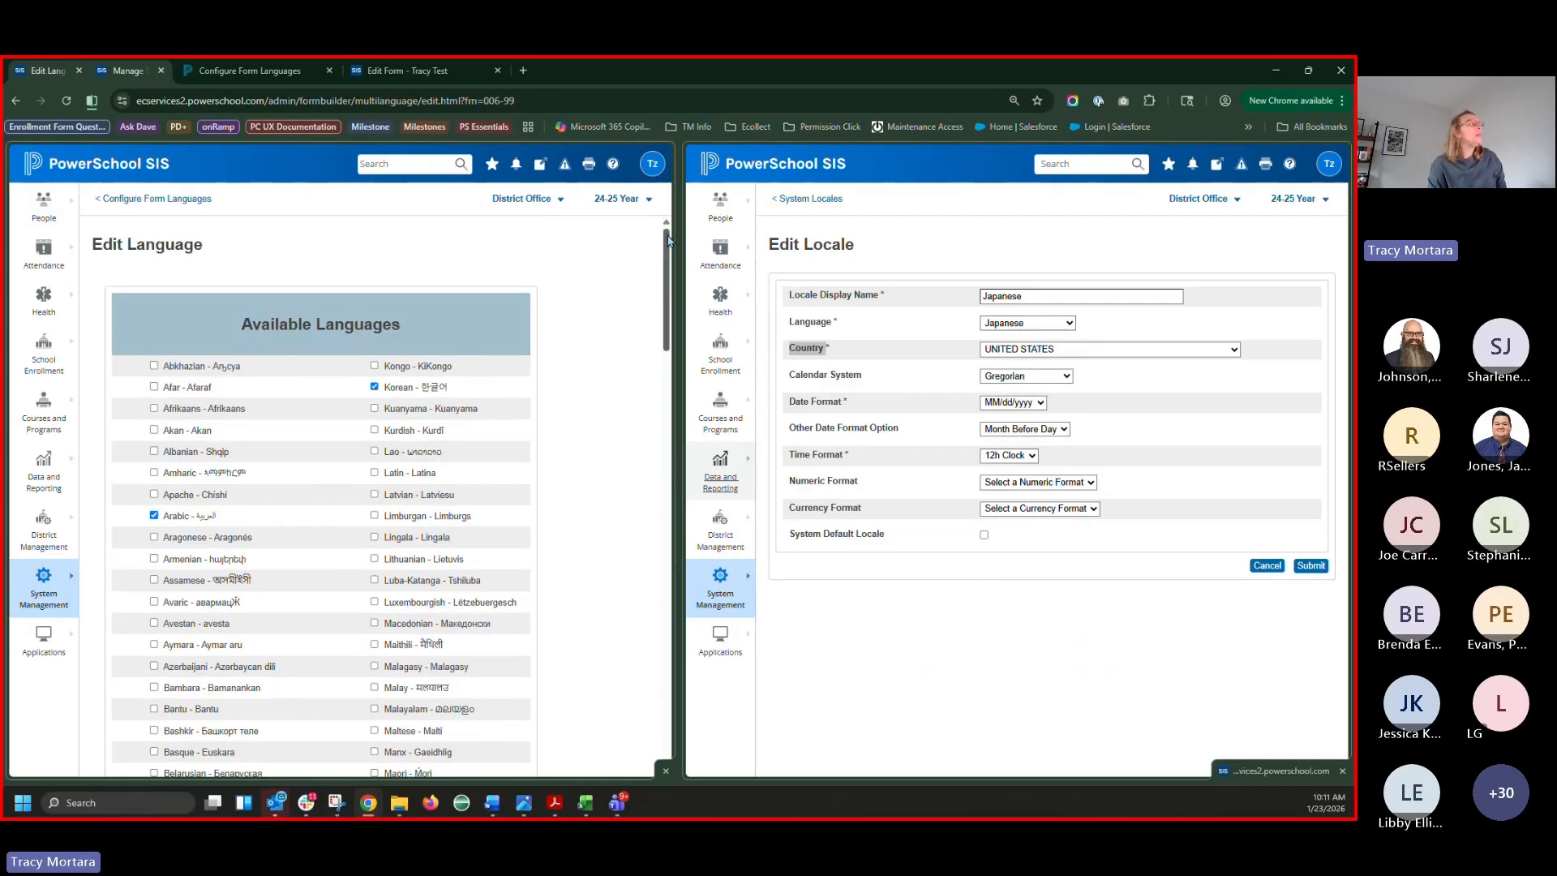
Back on Configure Form Languages, view Chinese Simplified's locale mapping choices, then switch to the locales workbook
click(179, 203)
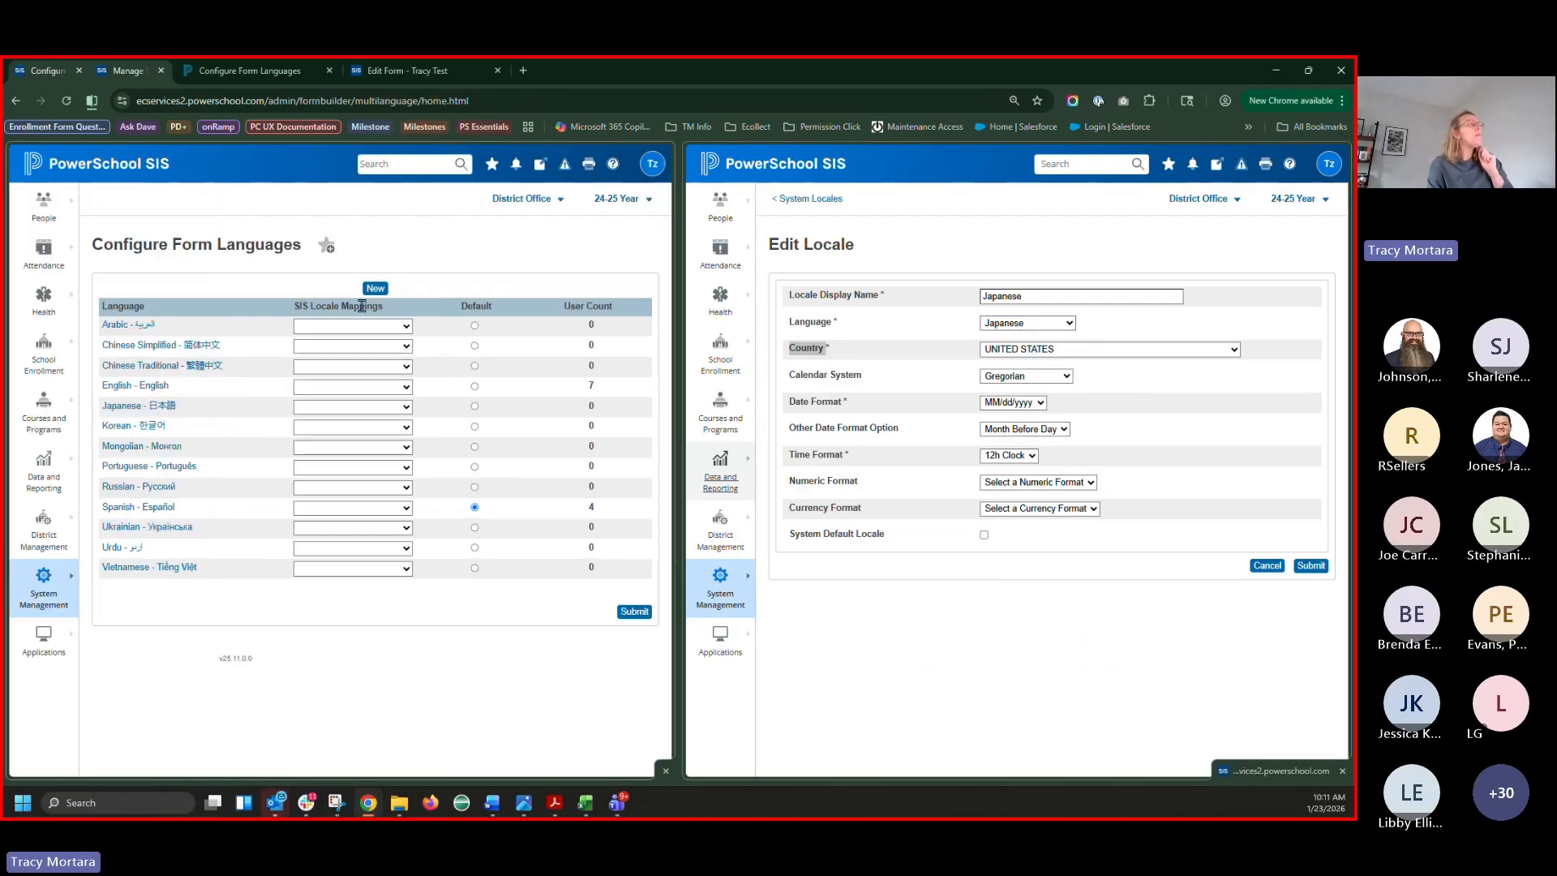
click(324, 348)
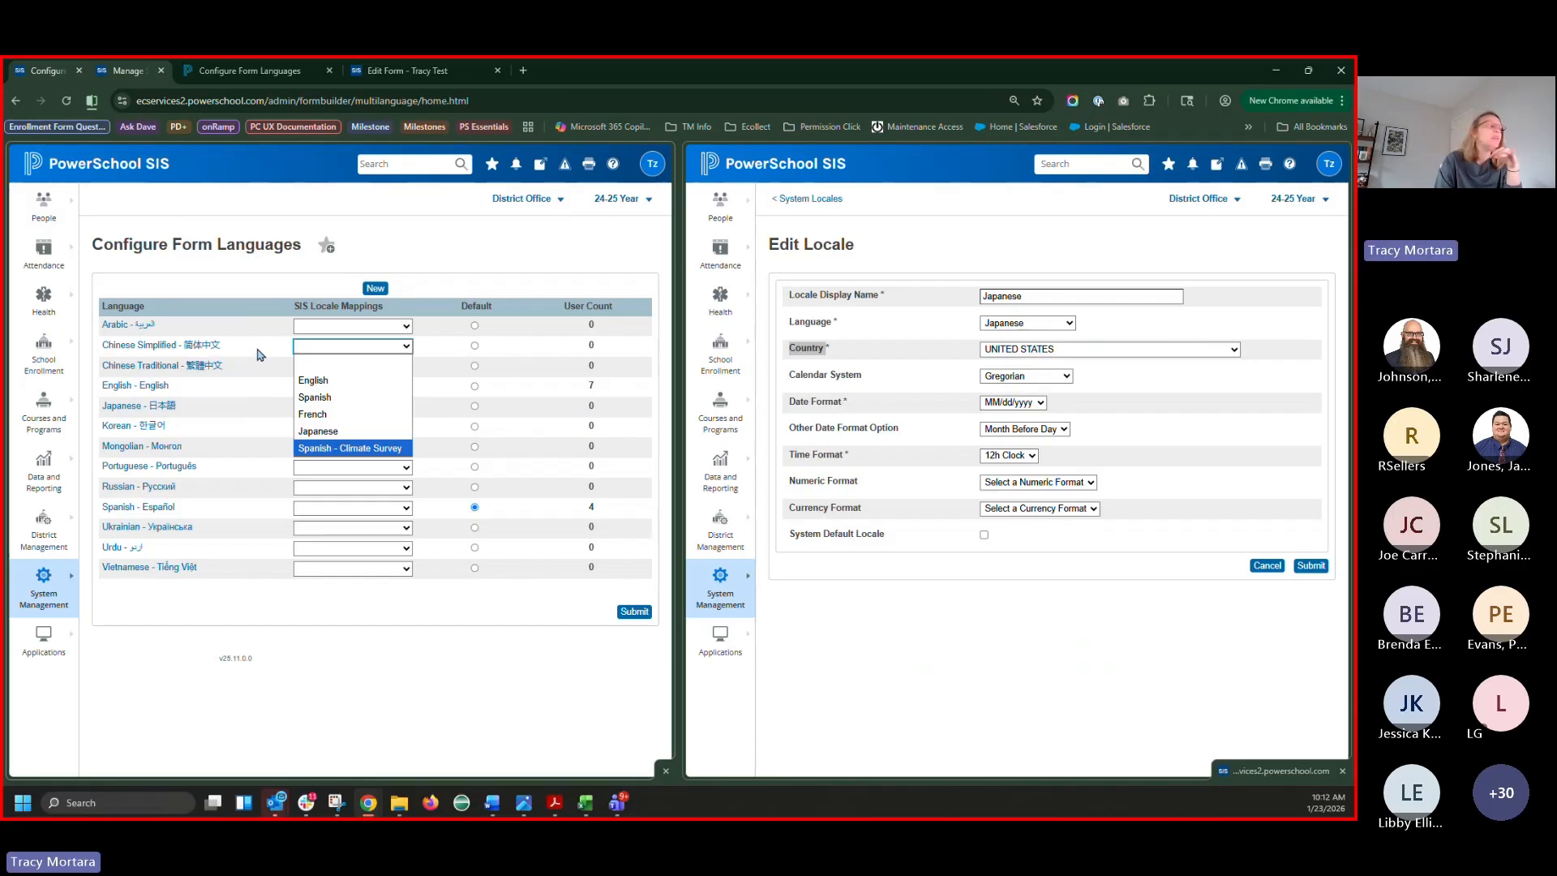
click(585, 803)
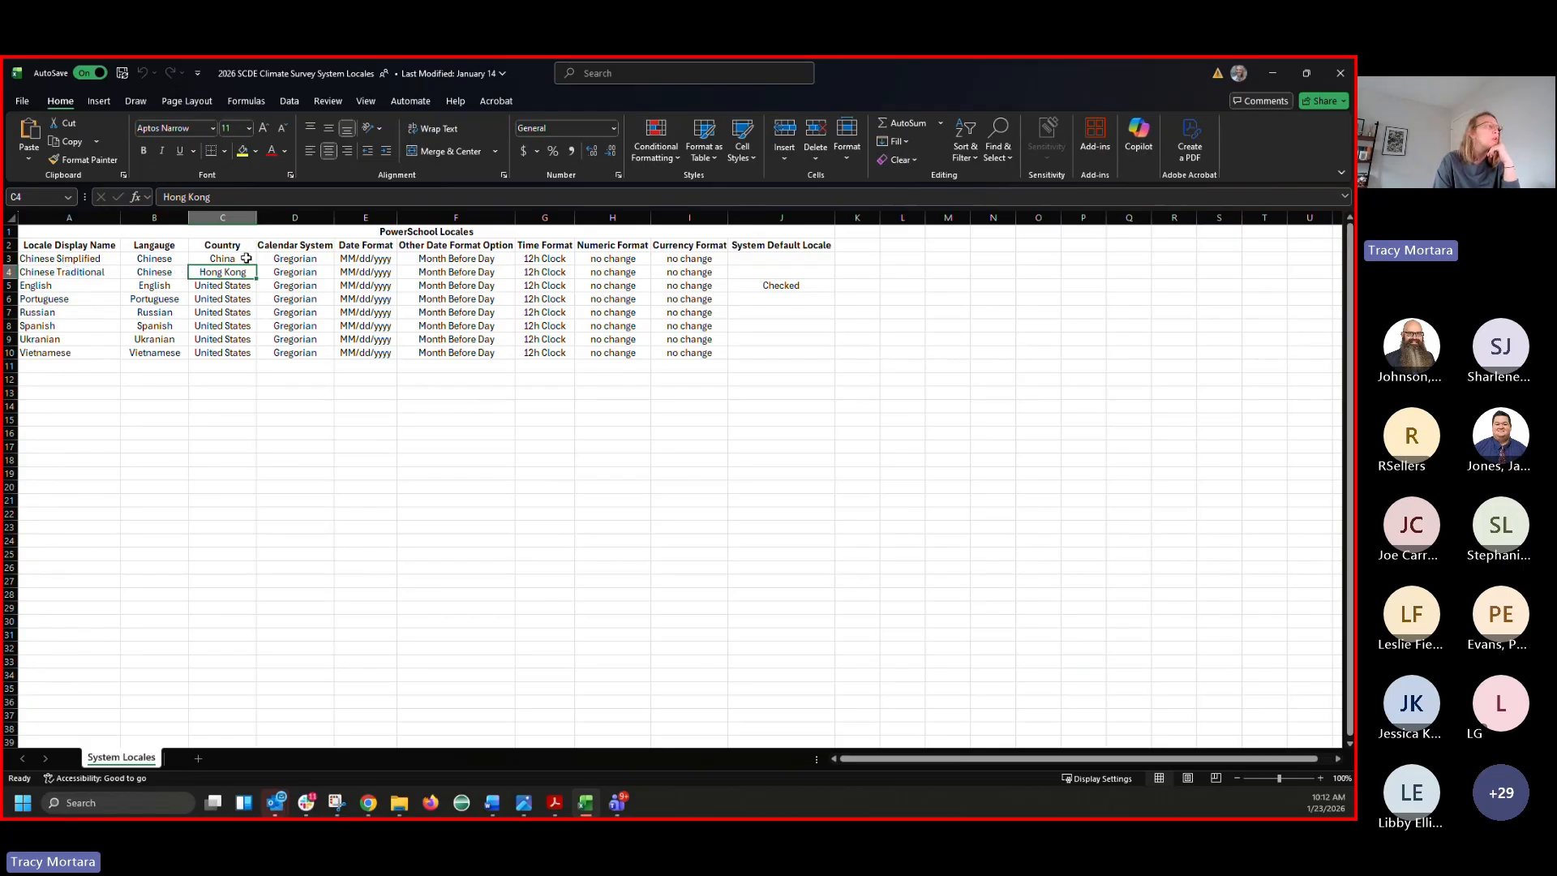
Check that the Chinese locales map to China and Hong Kong, then minimize Excel
double_click(98, 258)
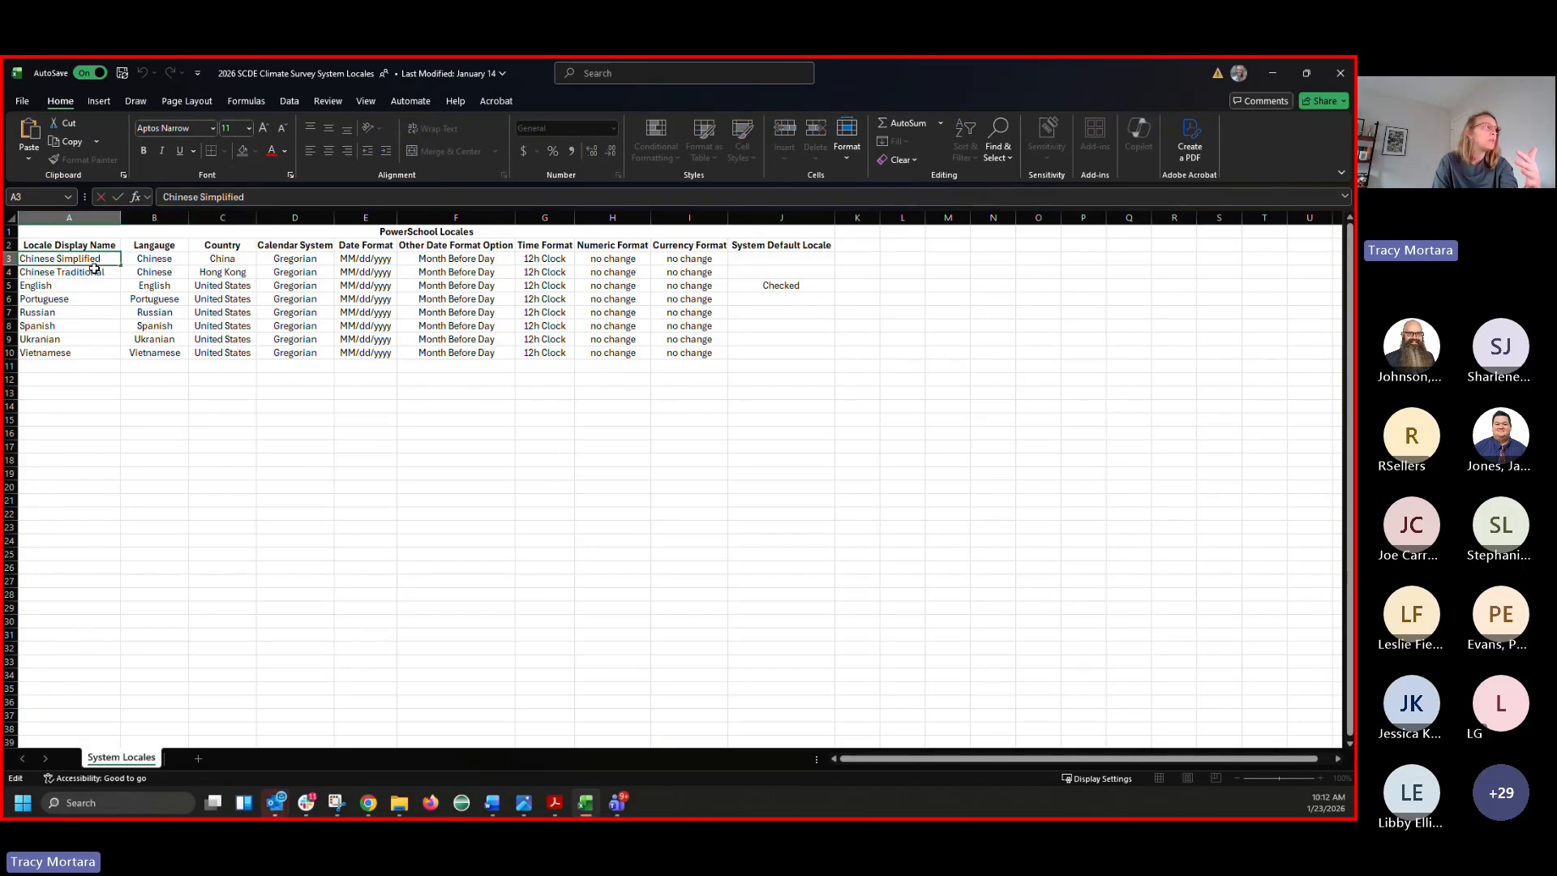
click(94, 270)
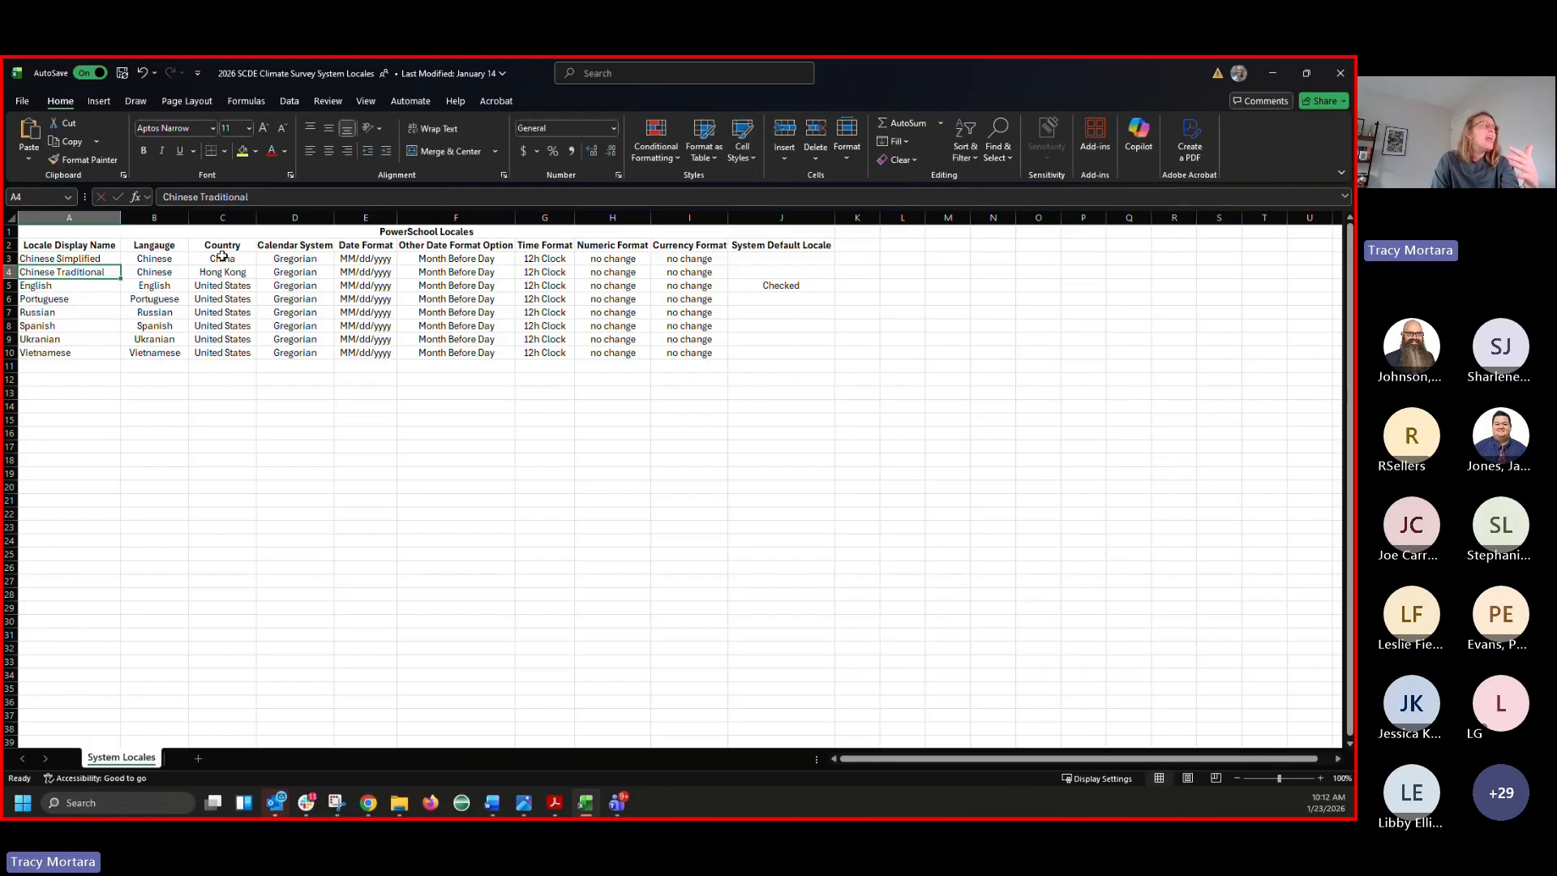
drag(222, 257, 228, 273)
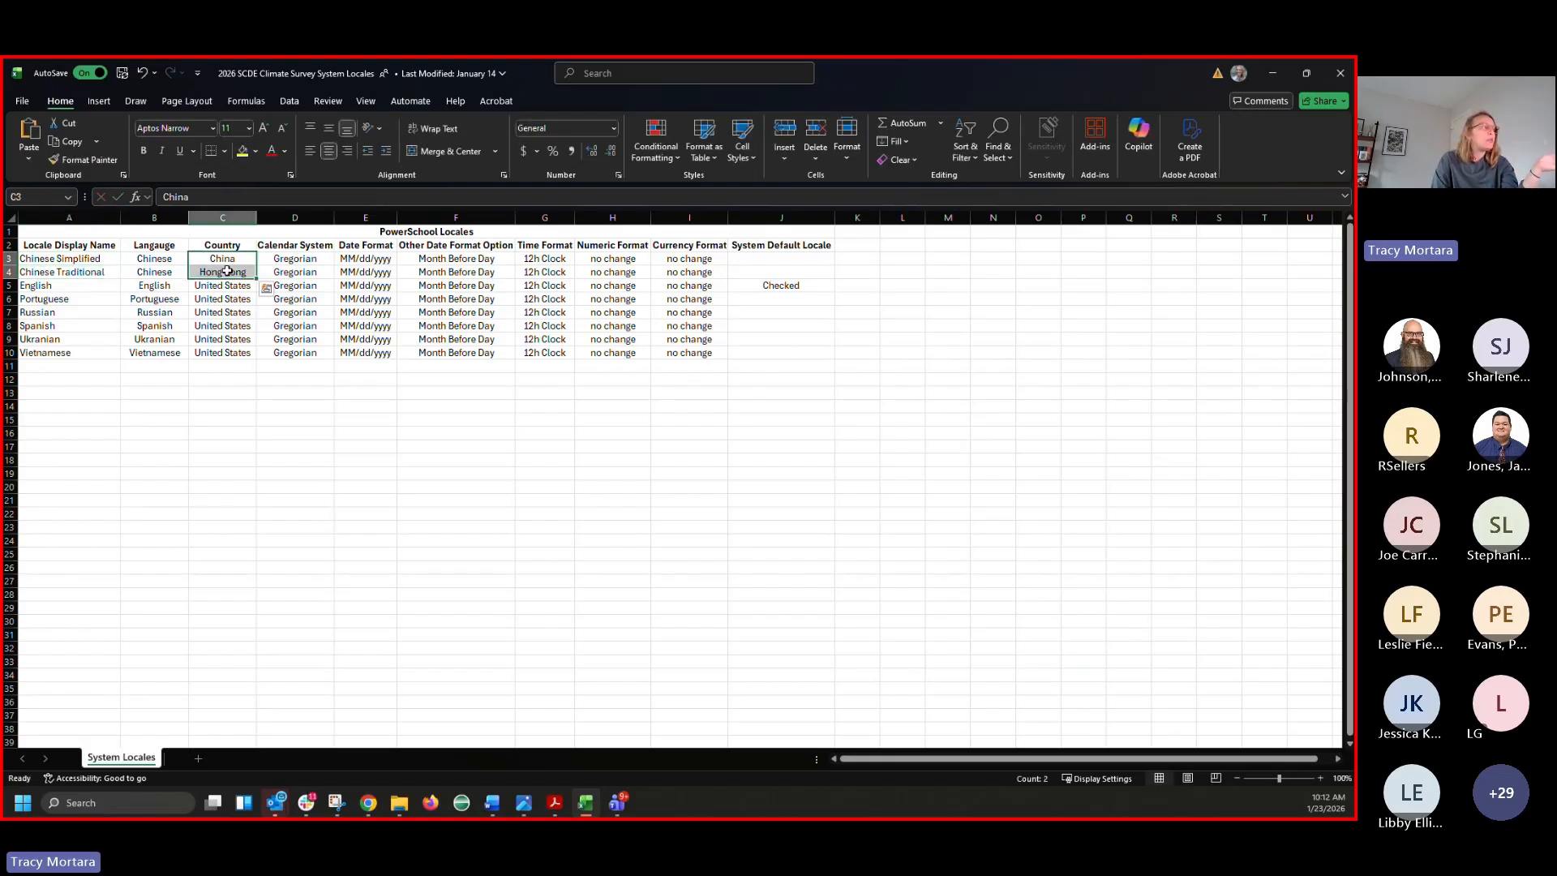
click(1272, 74)
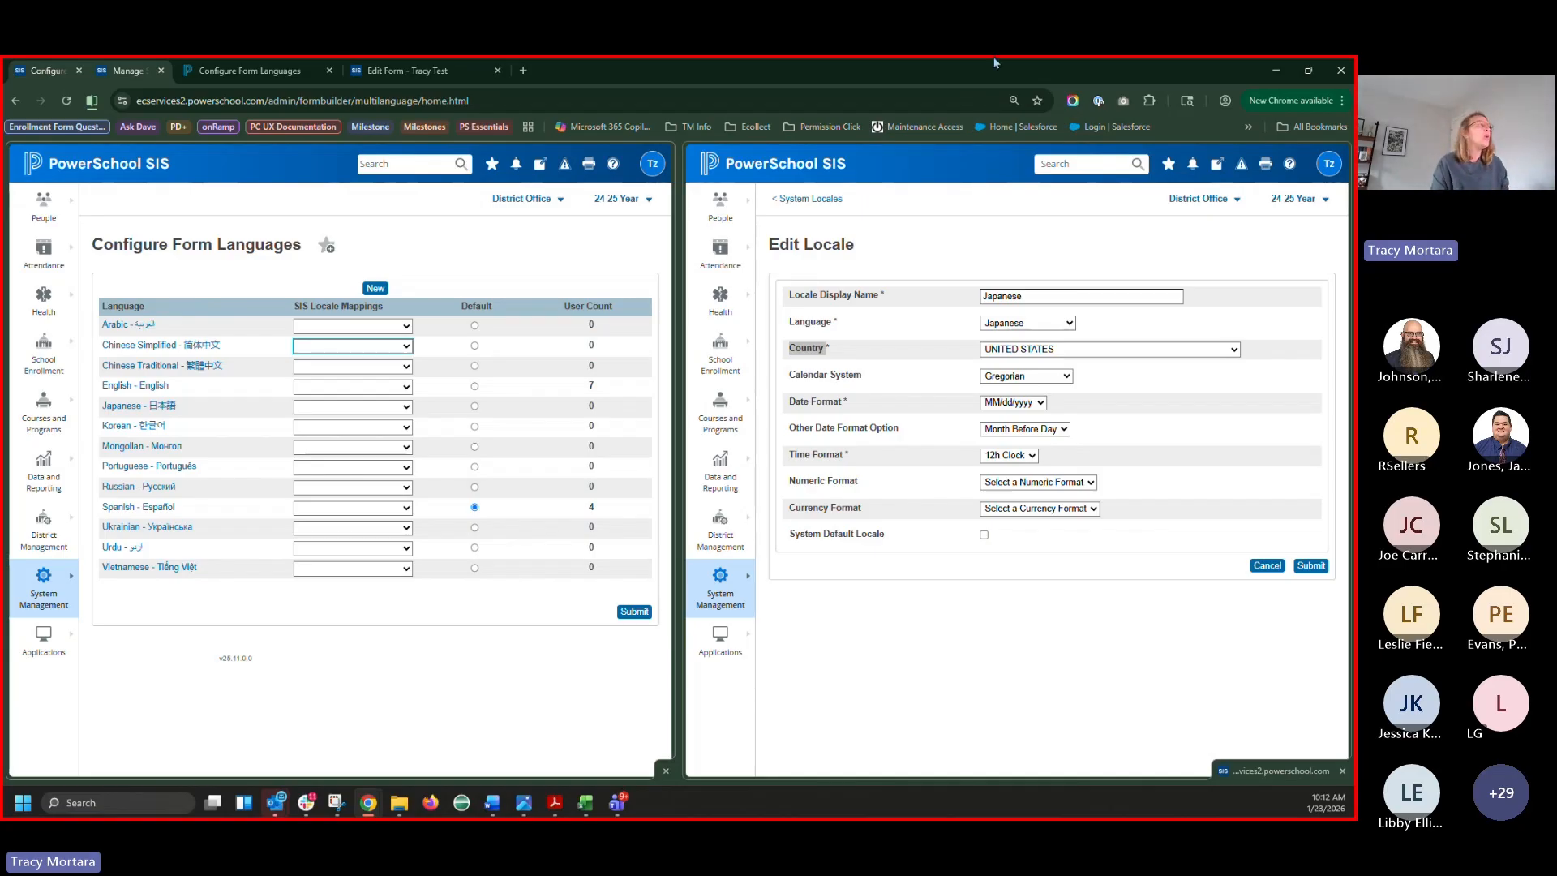
On the Tracy Test form, add a Chinese Simplified entry to the Test field's title translations
click(415, 72)
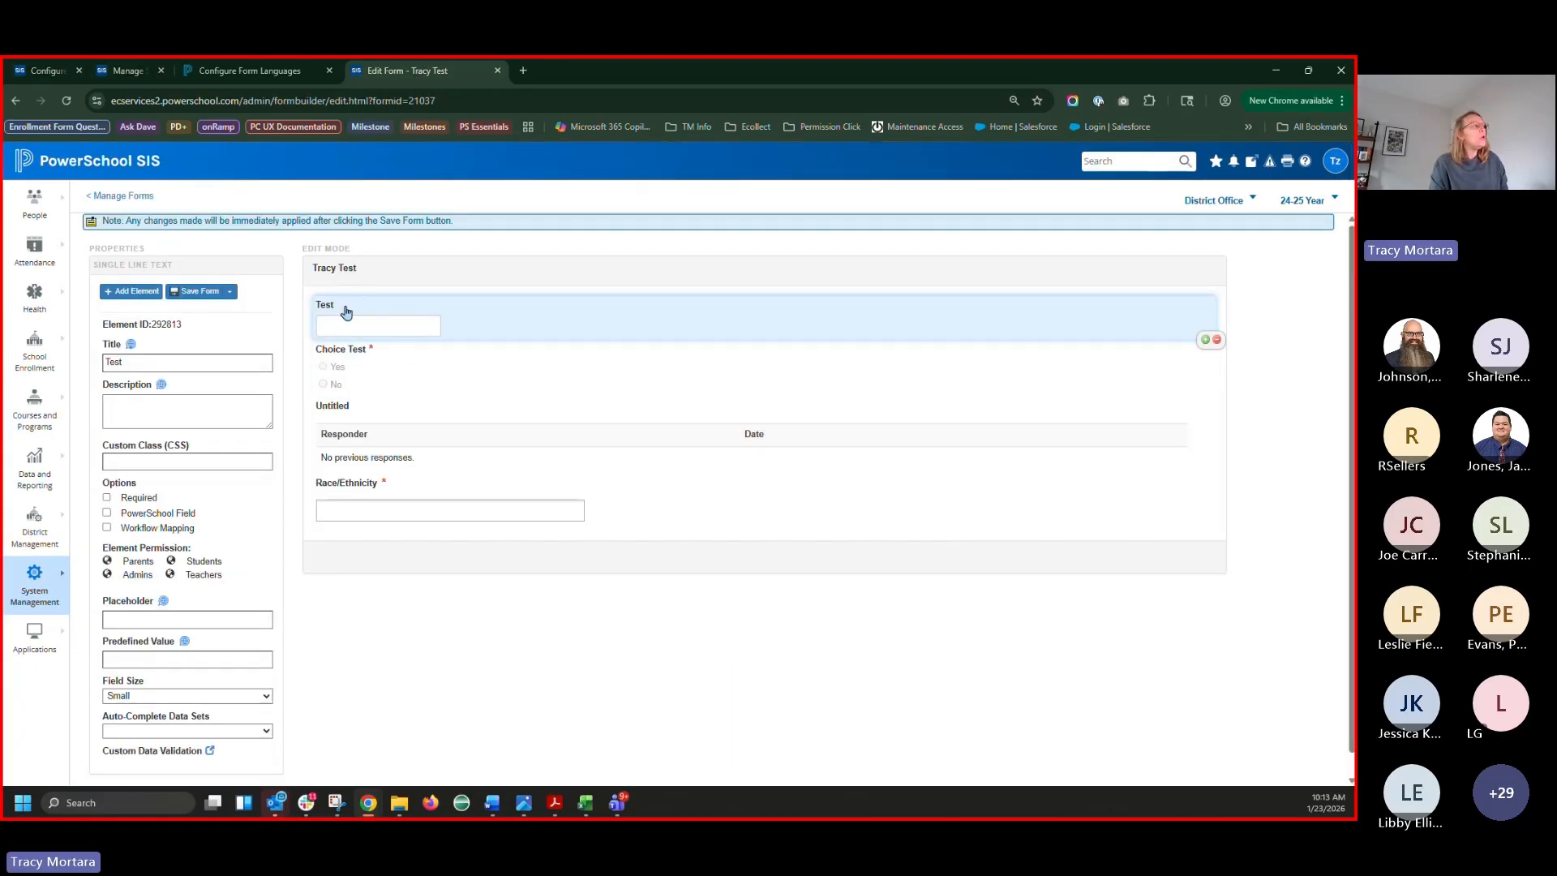
click(130, 345)
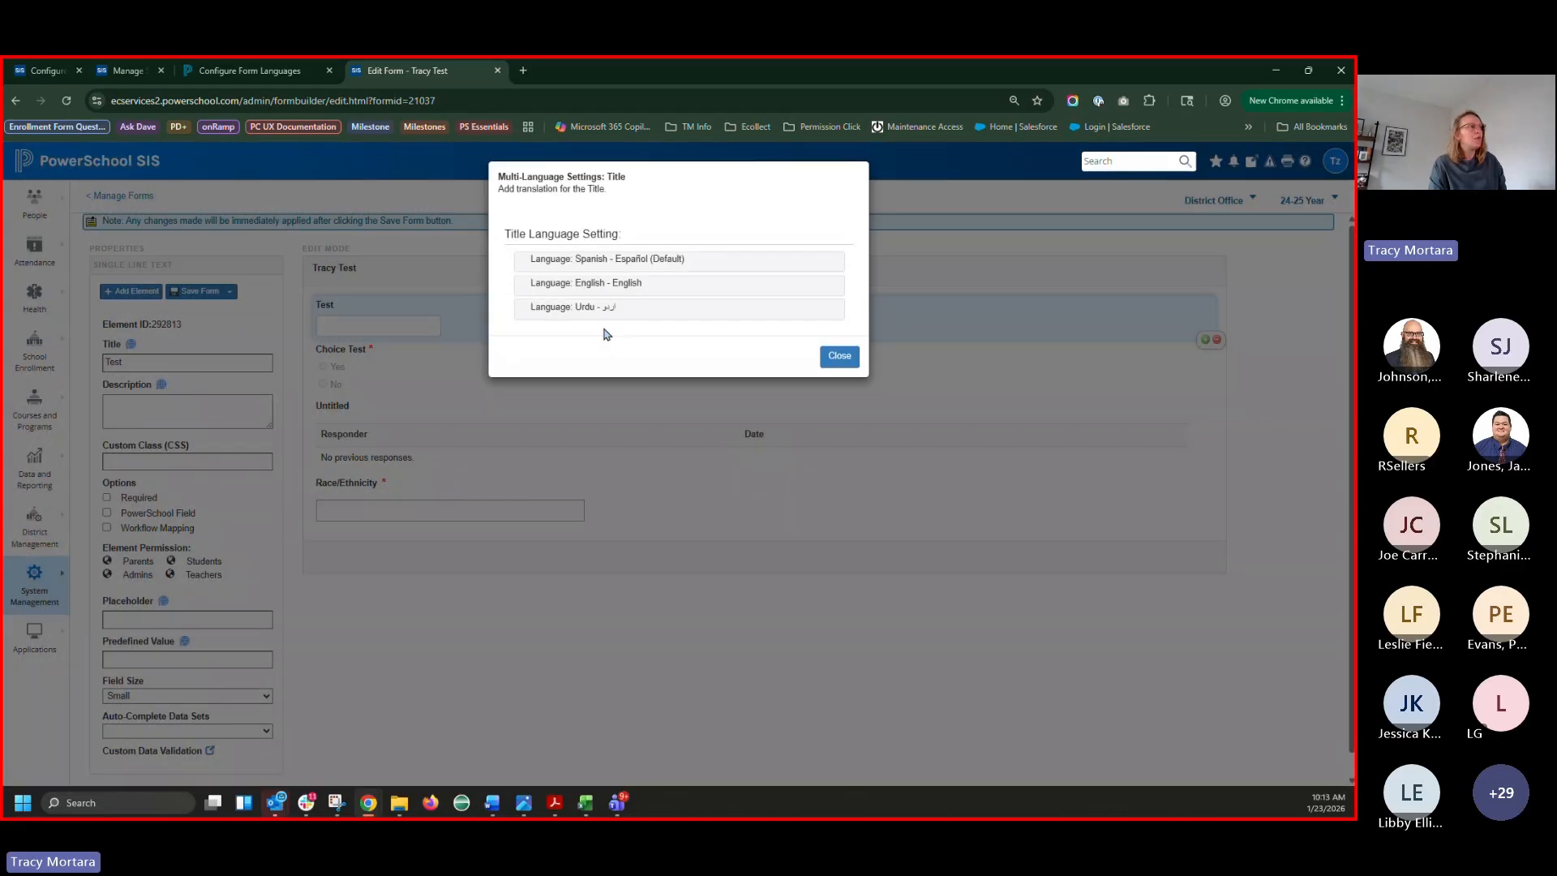
click(827, 324)
click(556, 333)
click(566, 378)
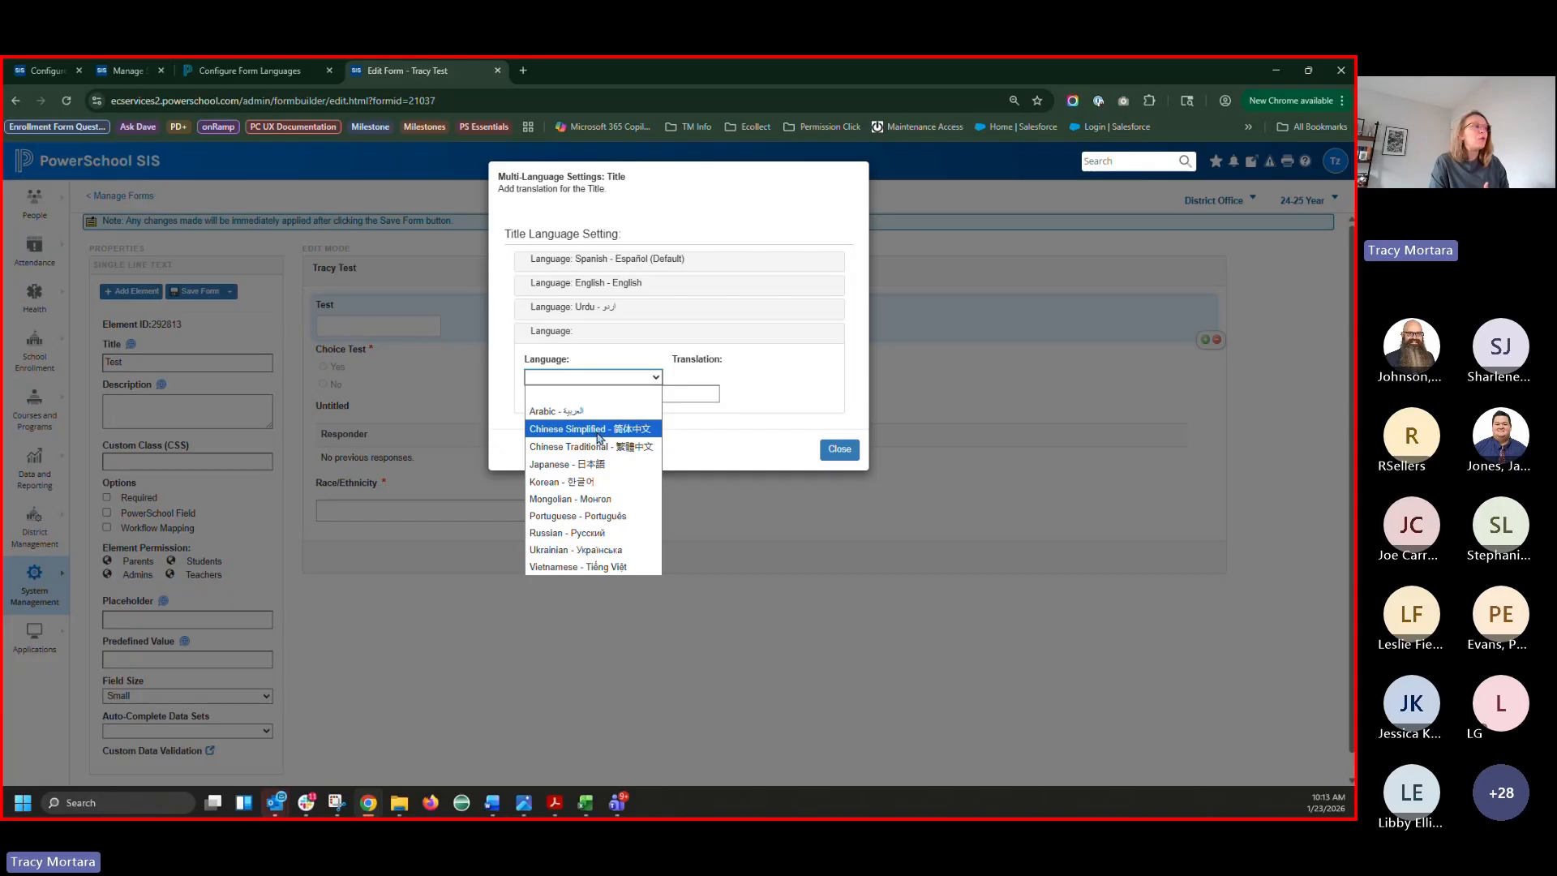
click(614, 429)
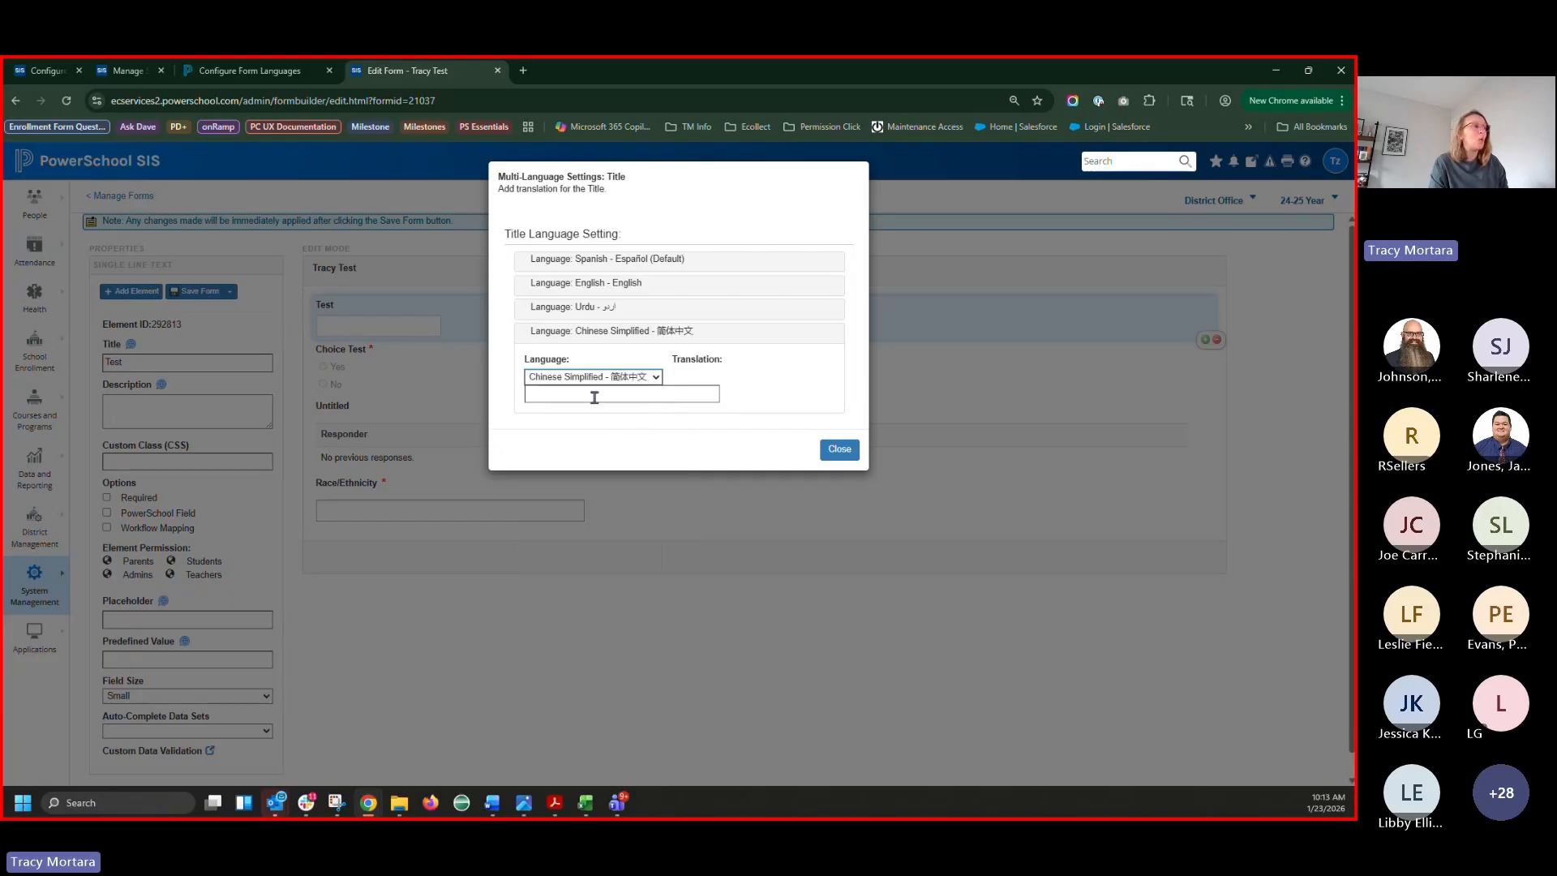
click(595, 397)
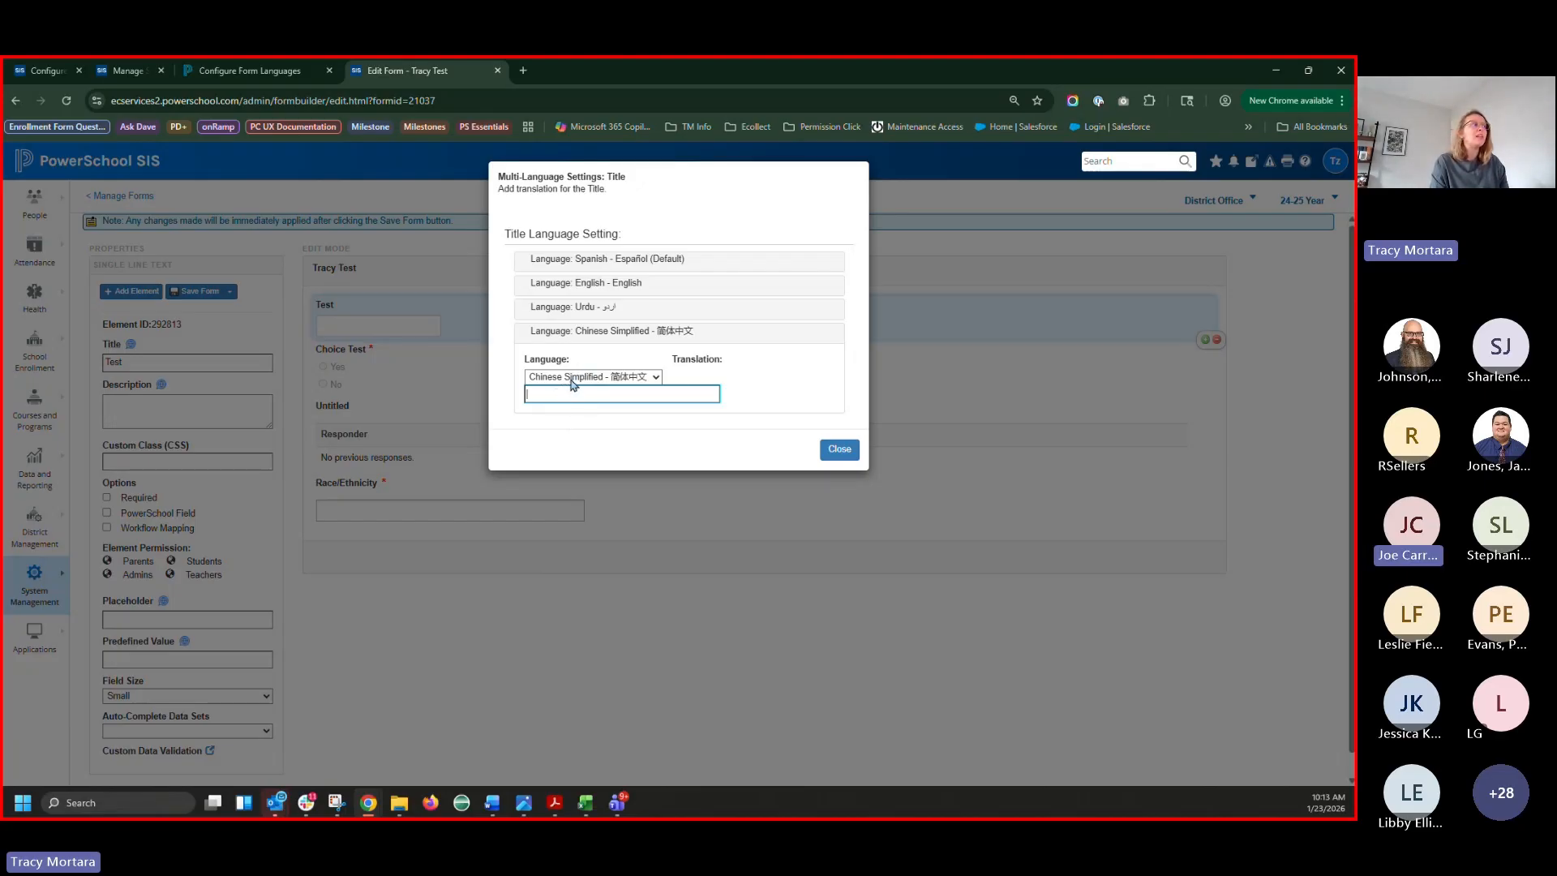
click(569, 377)
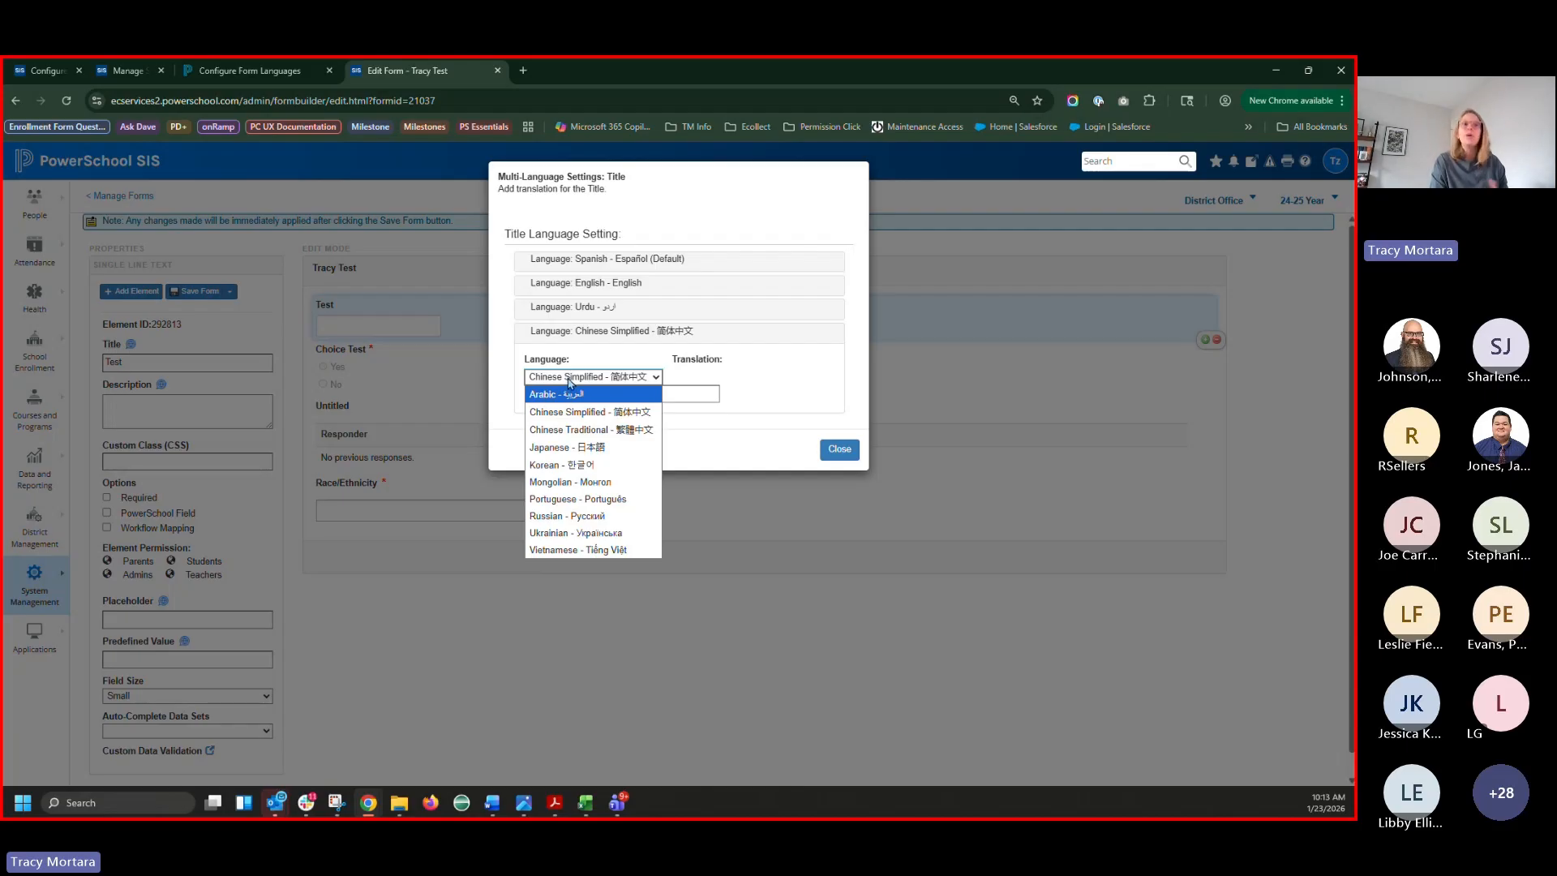
click(677, 396)
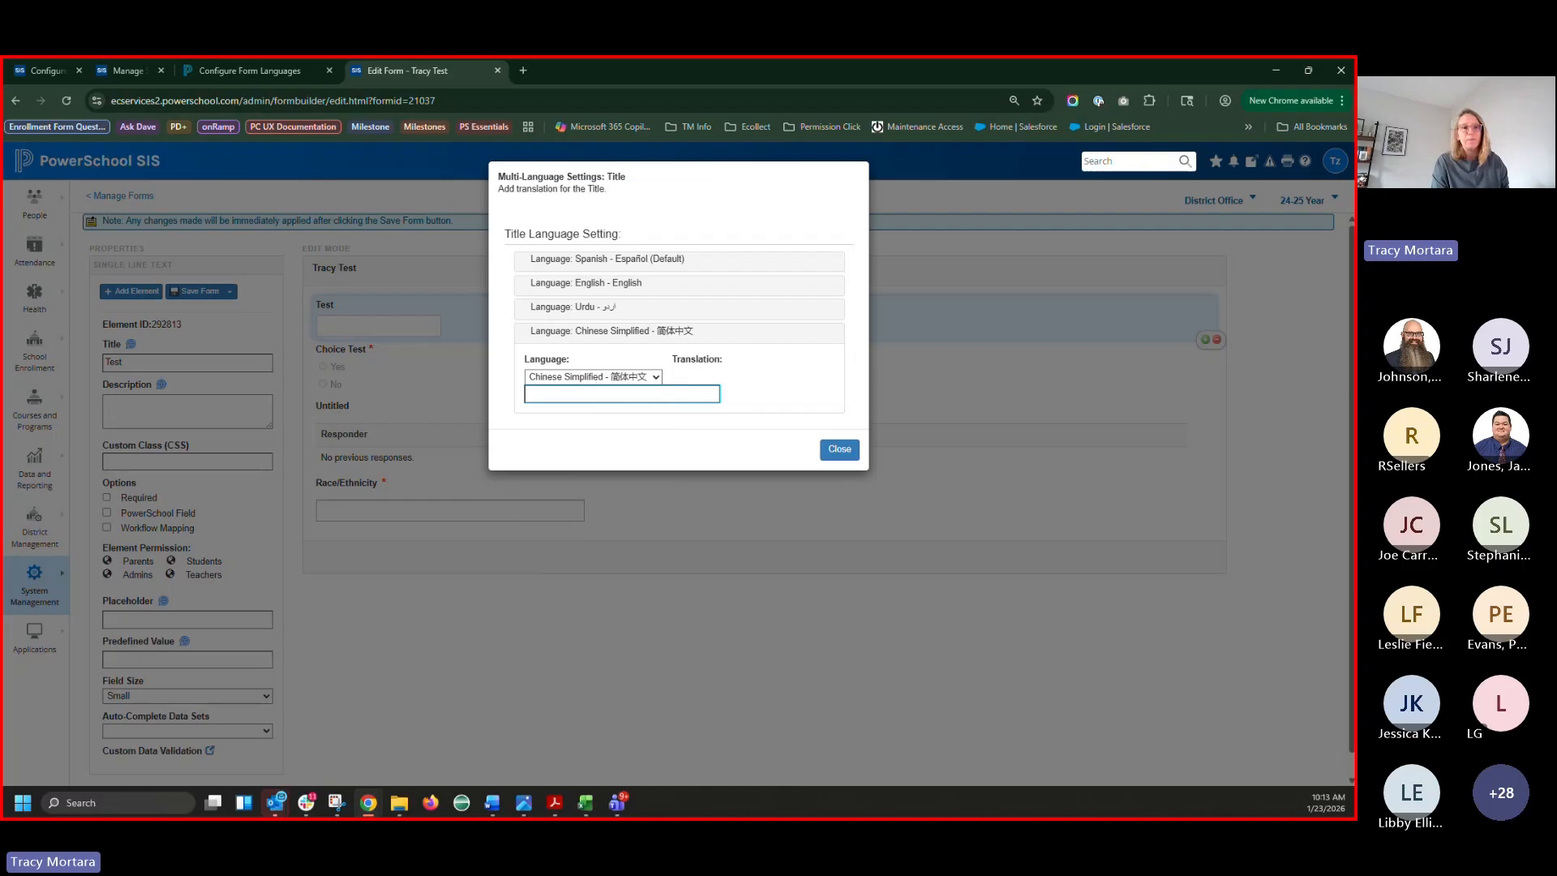
click(839, 449)
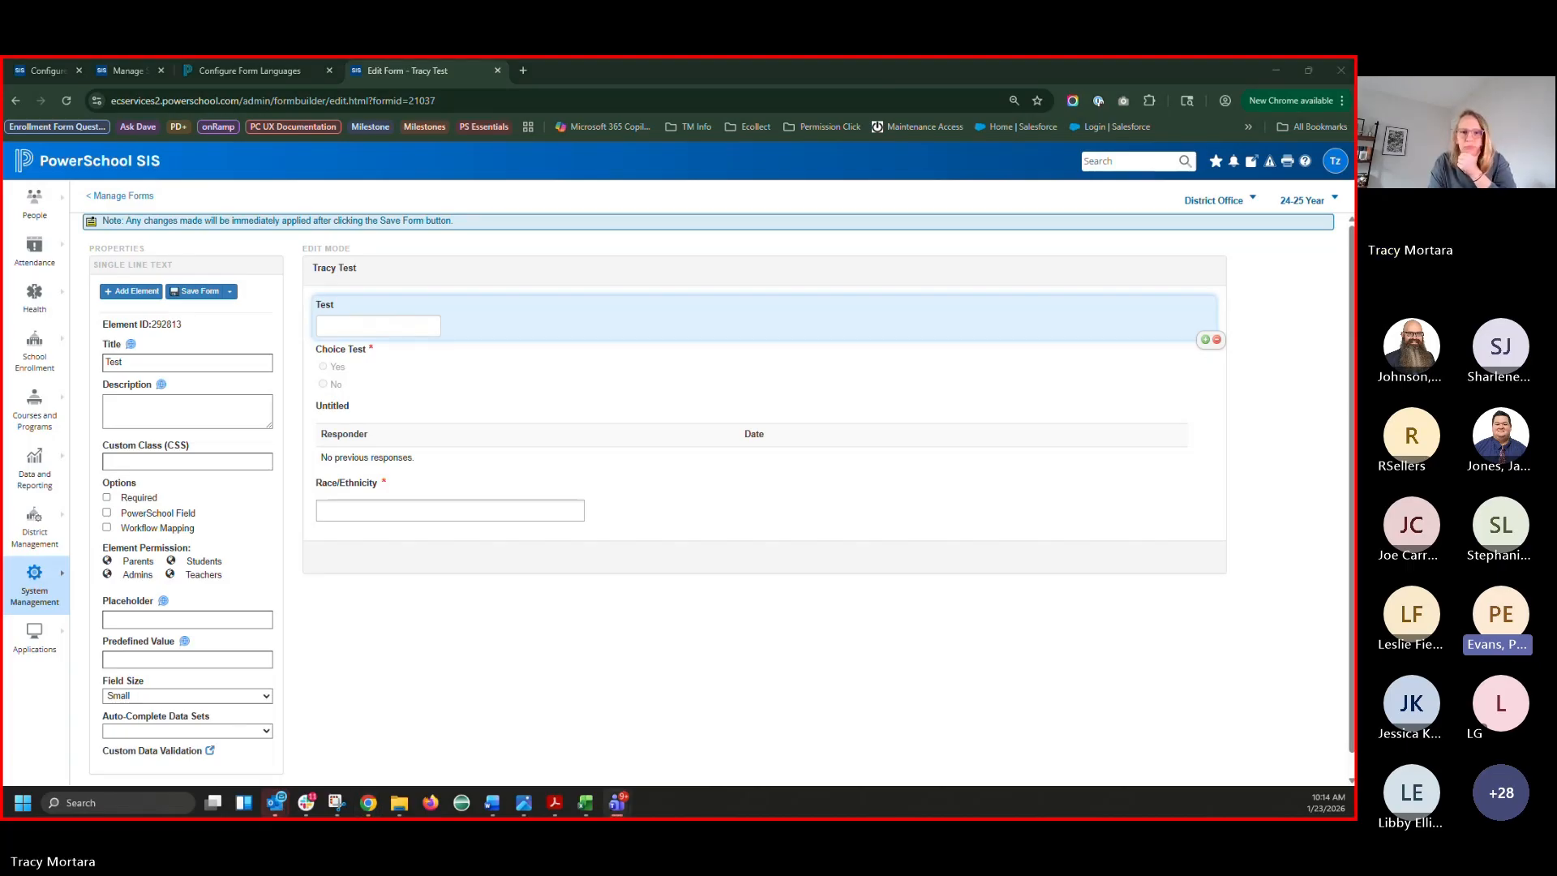
Send the split-view locale page back to System Locales, then return to the Edit Form - Tracy Test tab
click(240, 81)
click(48, 73)
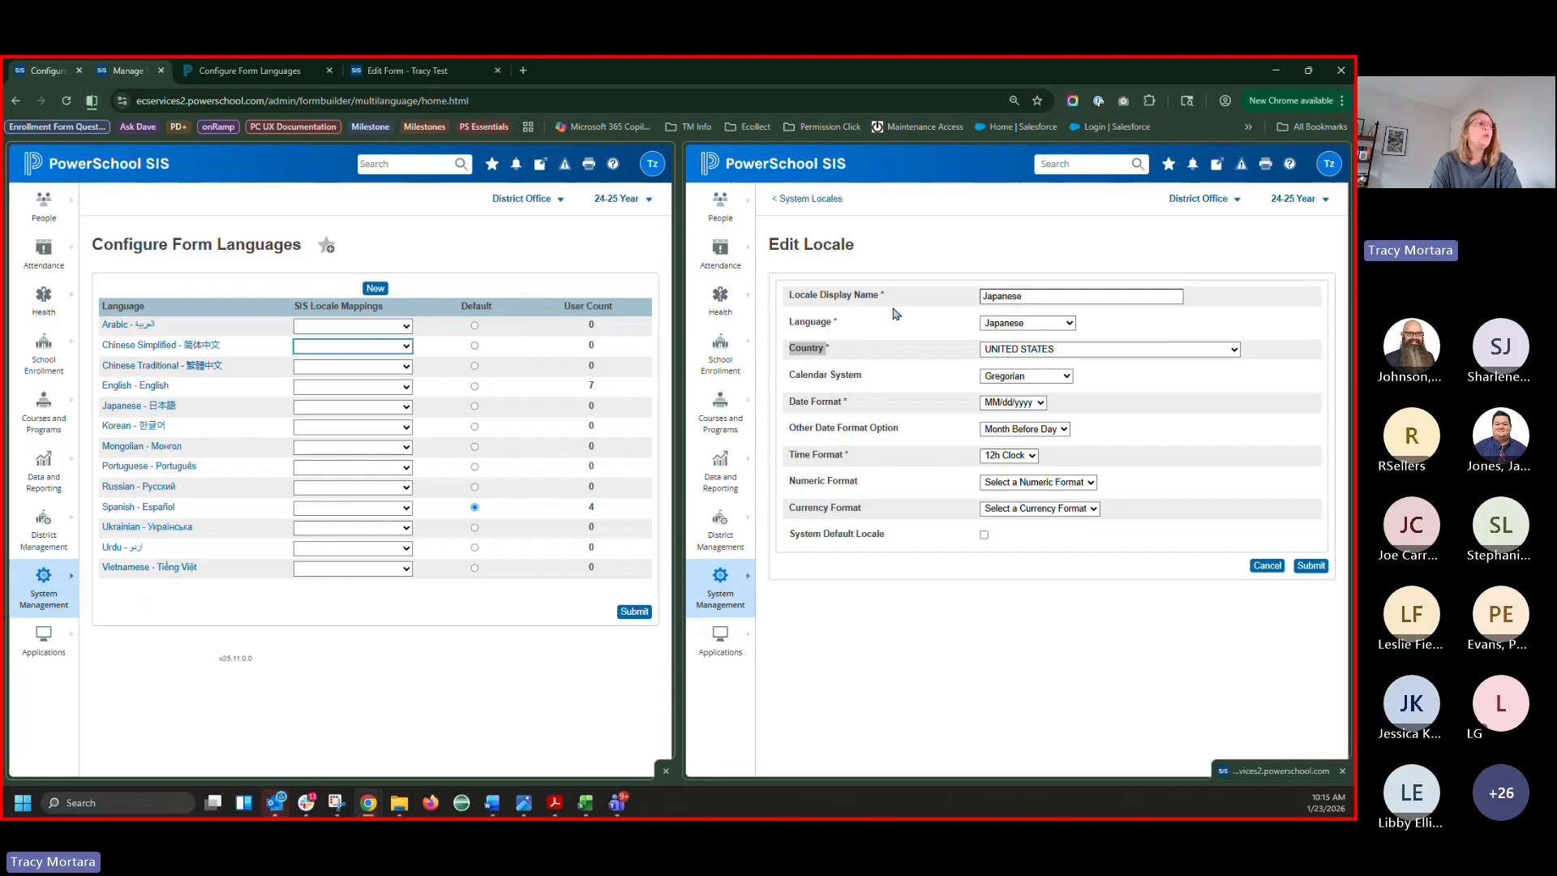
click(802, 198)
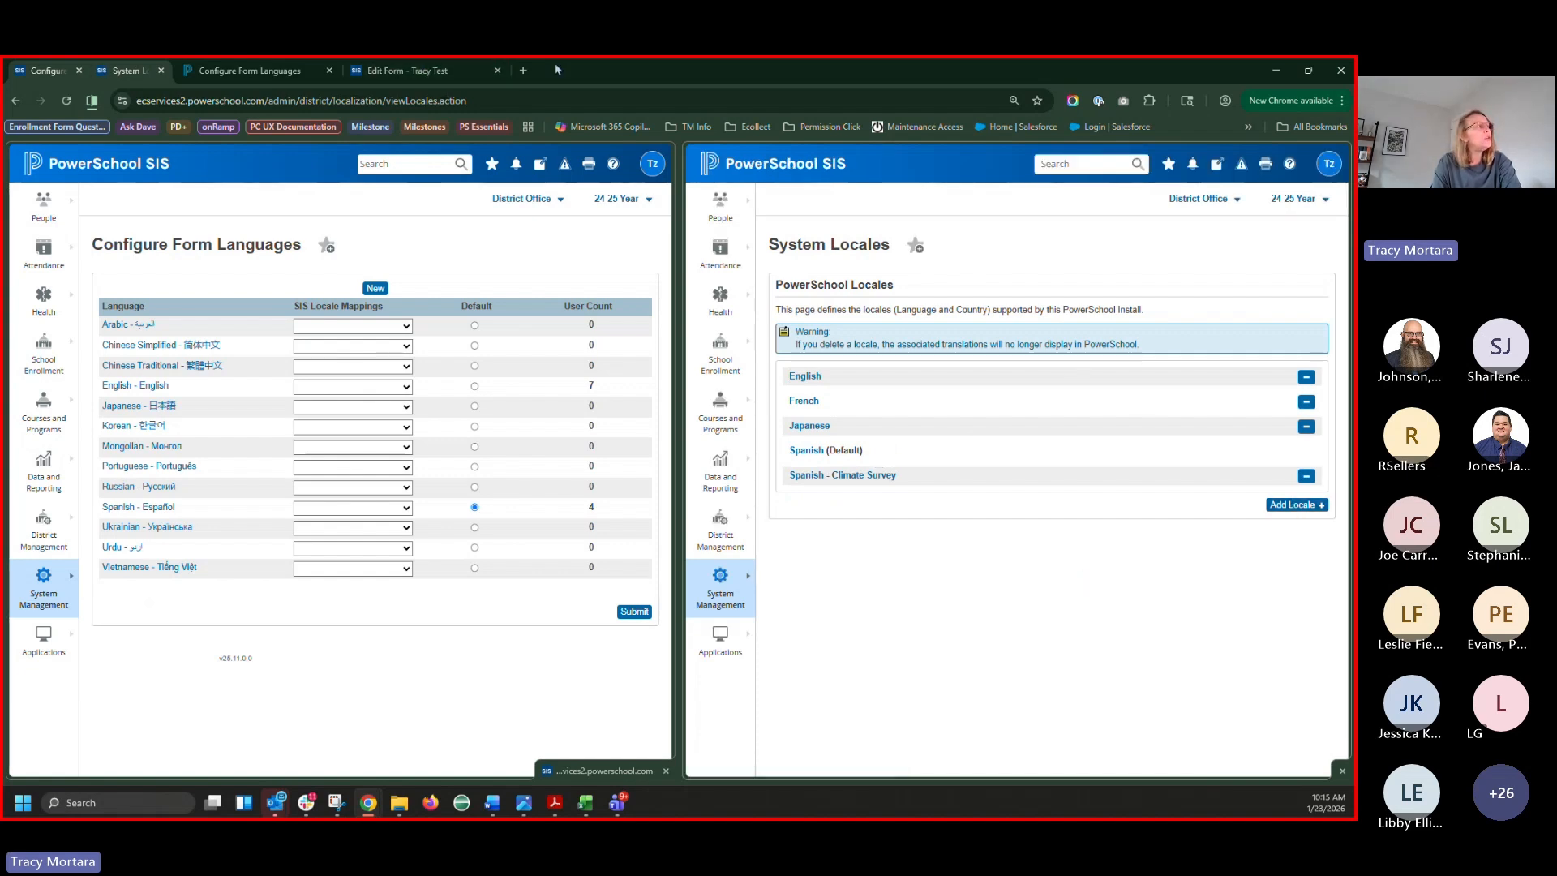
click(401, 72)
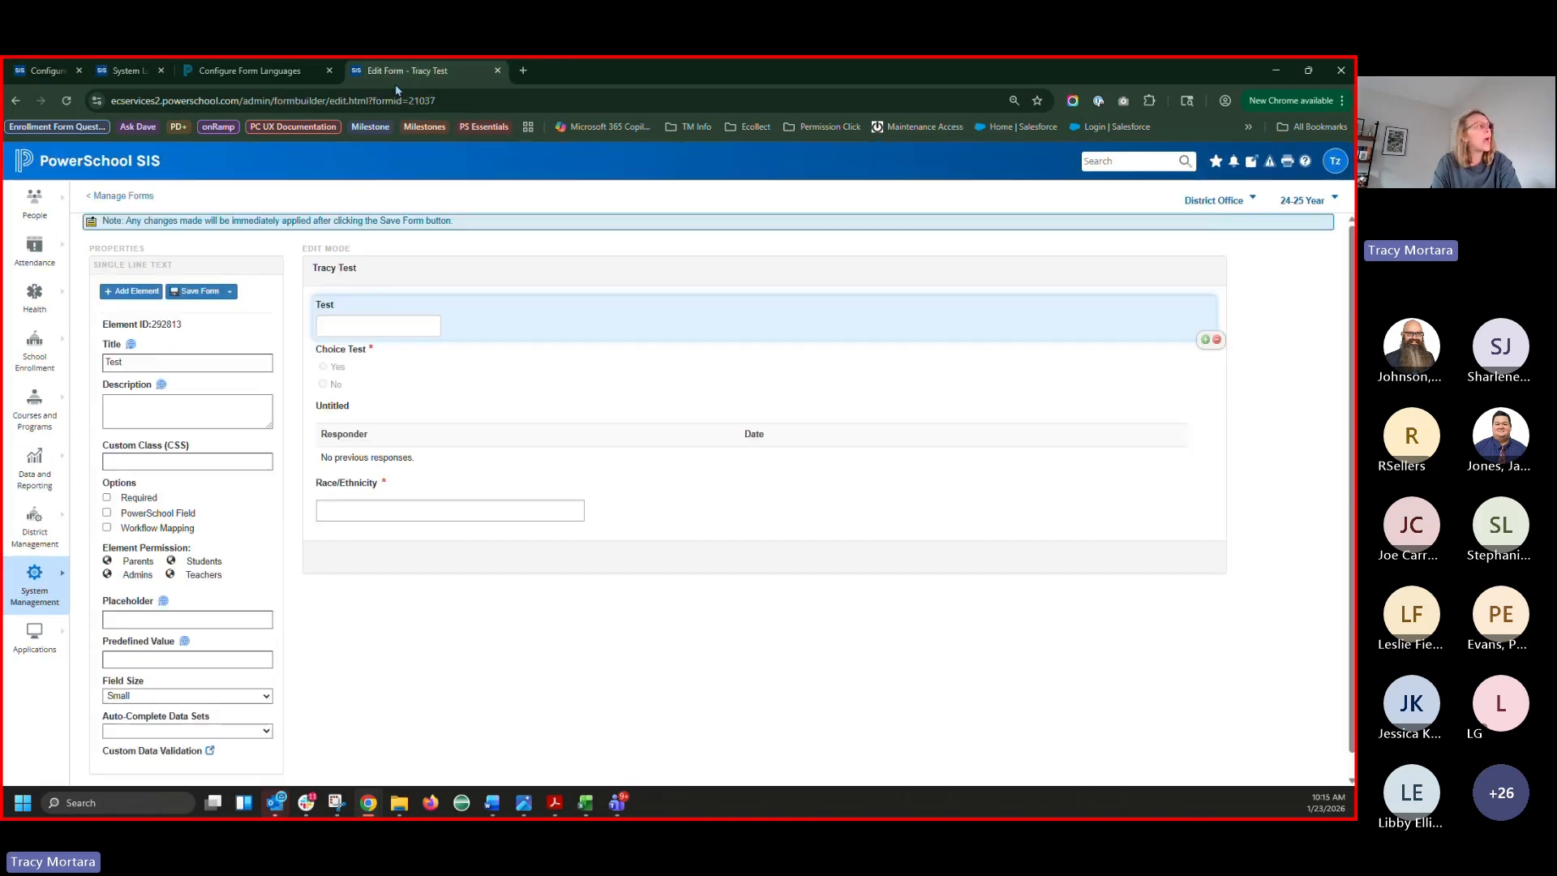
Reassign the Test field's Urdu title translation to Russian - Русский and close the translation settings
click(131, 344)
click(556, 329)
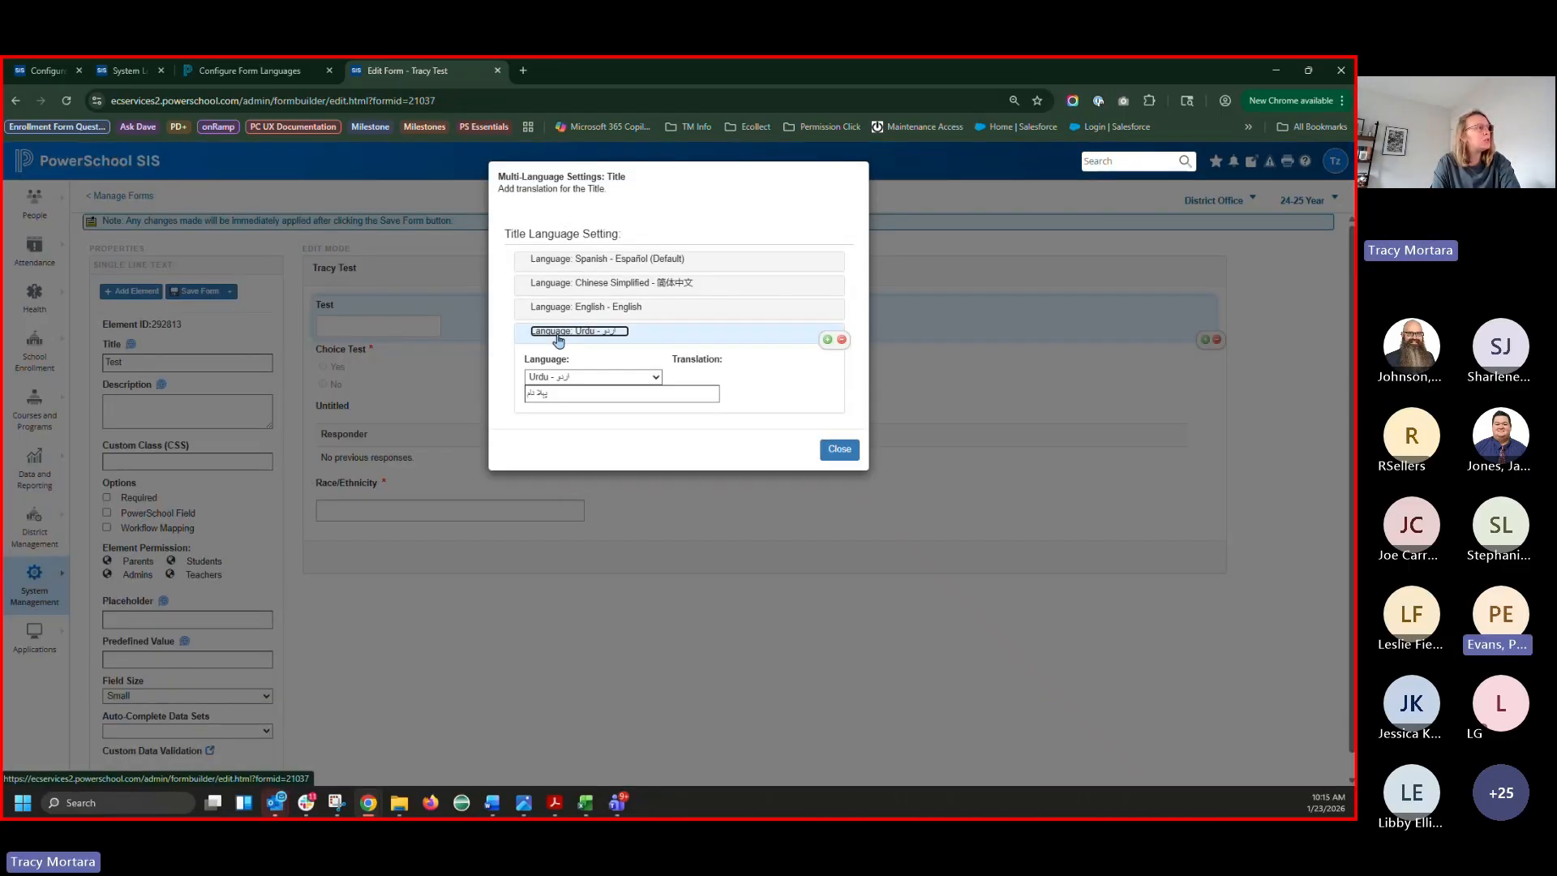
click(556, 376)
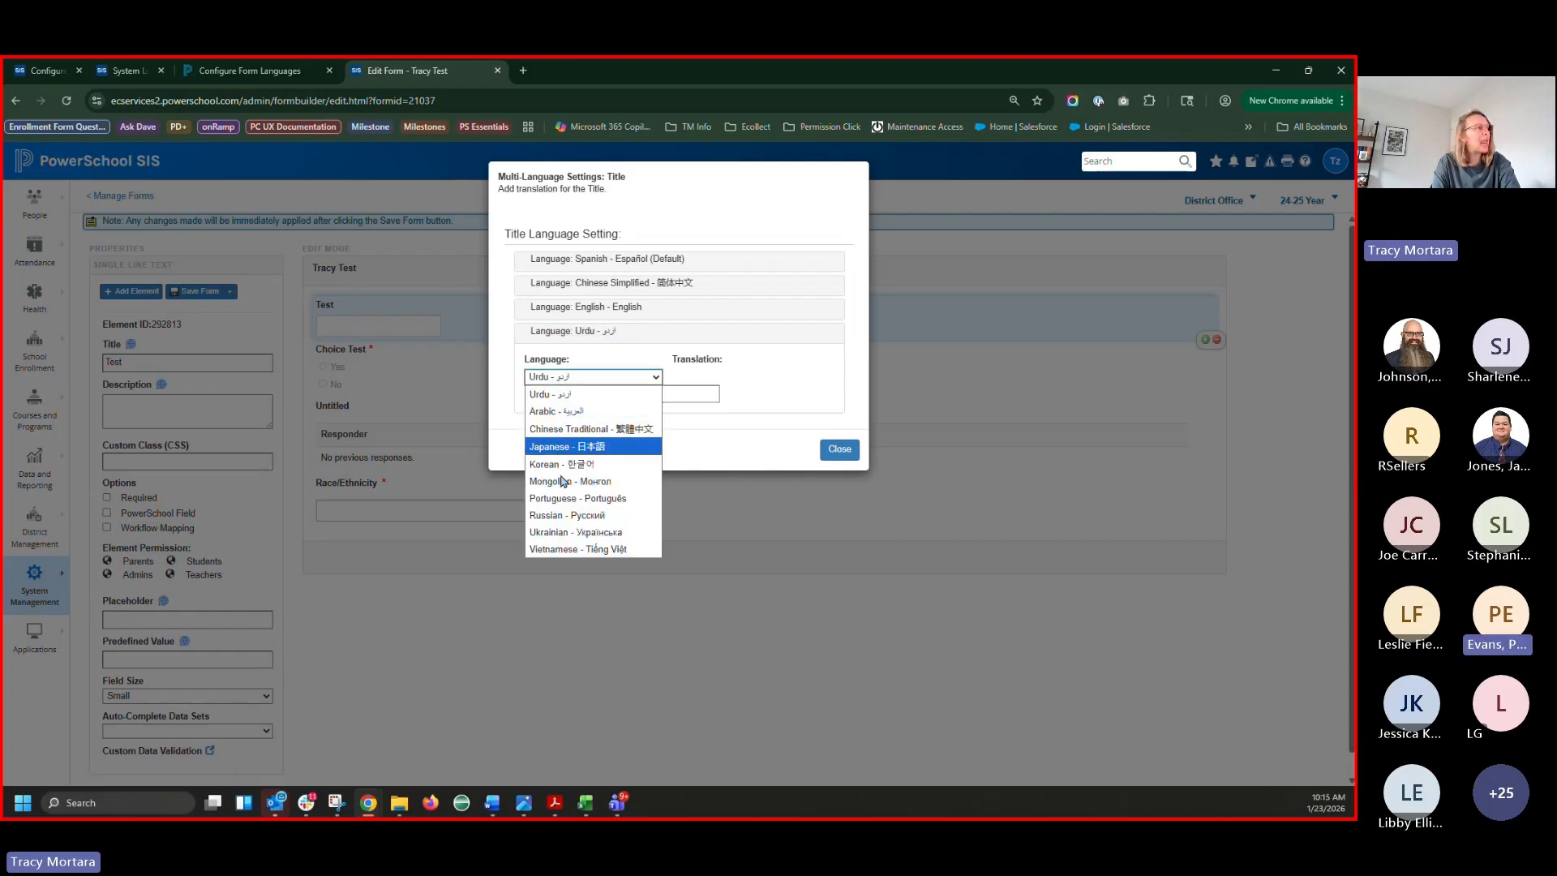
click(570, 516)
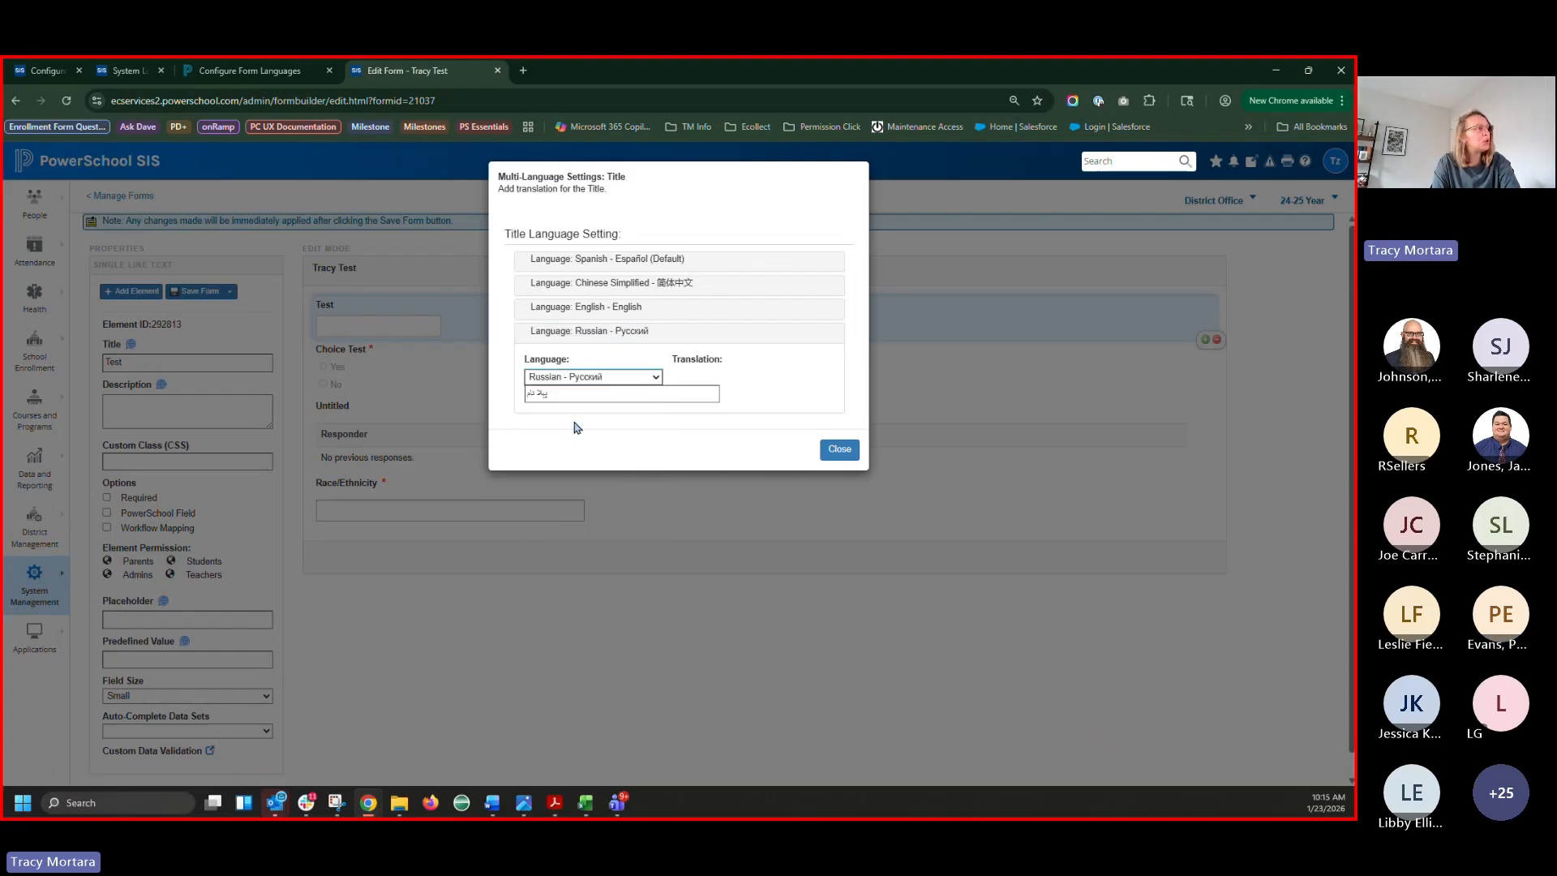
click(556, 379)
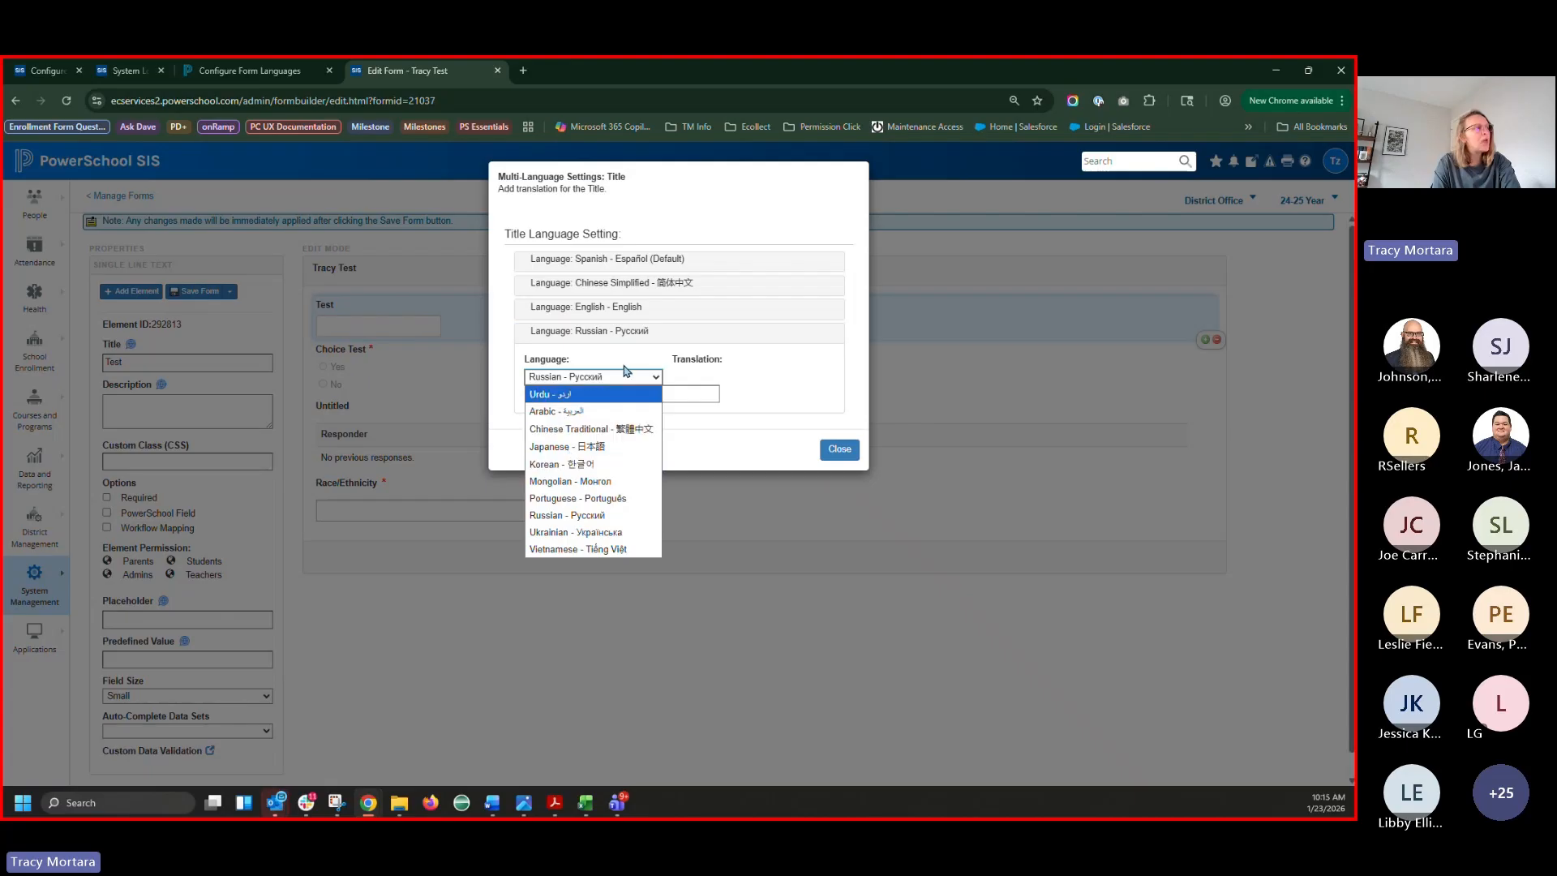
click(630, 362)
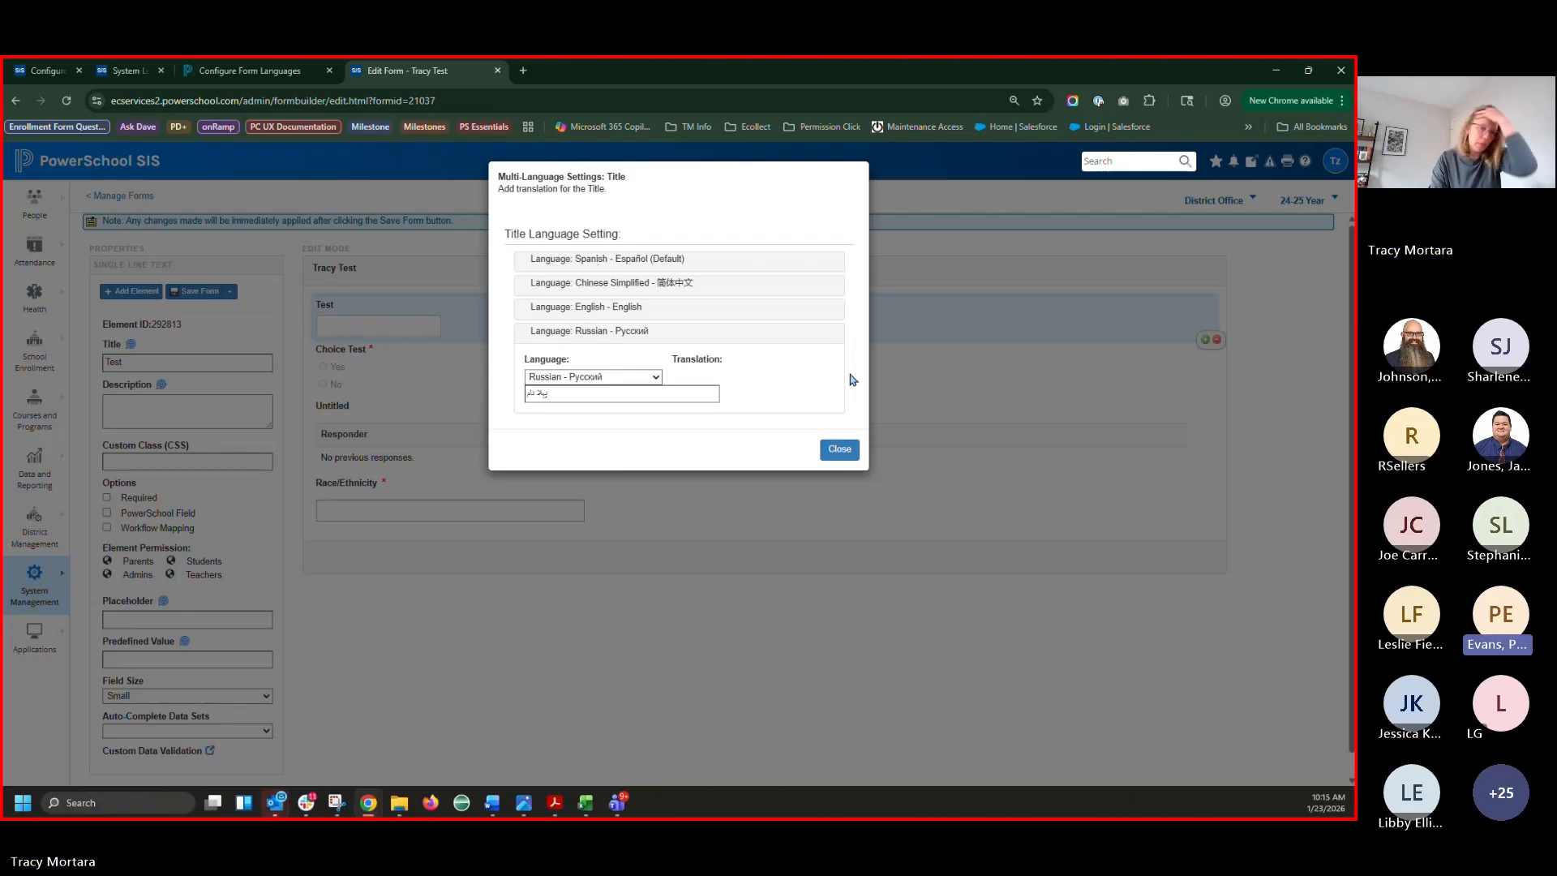
click(840, 451)
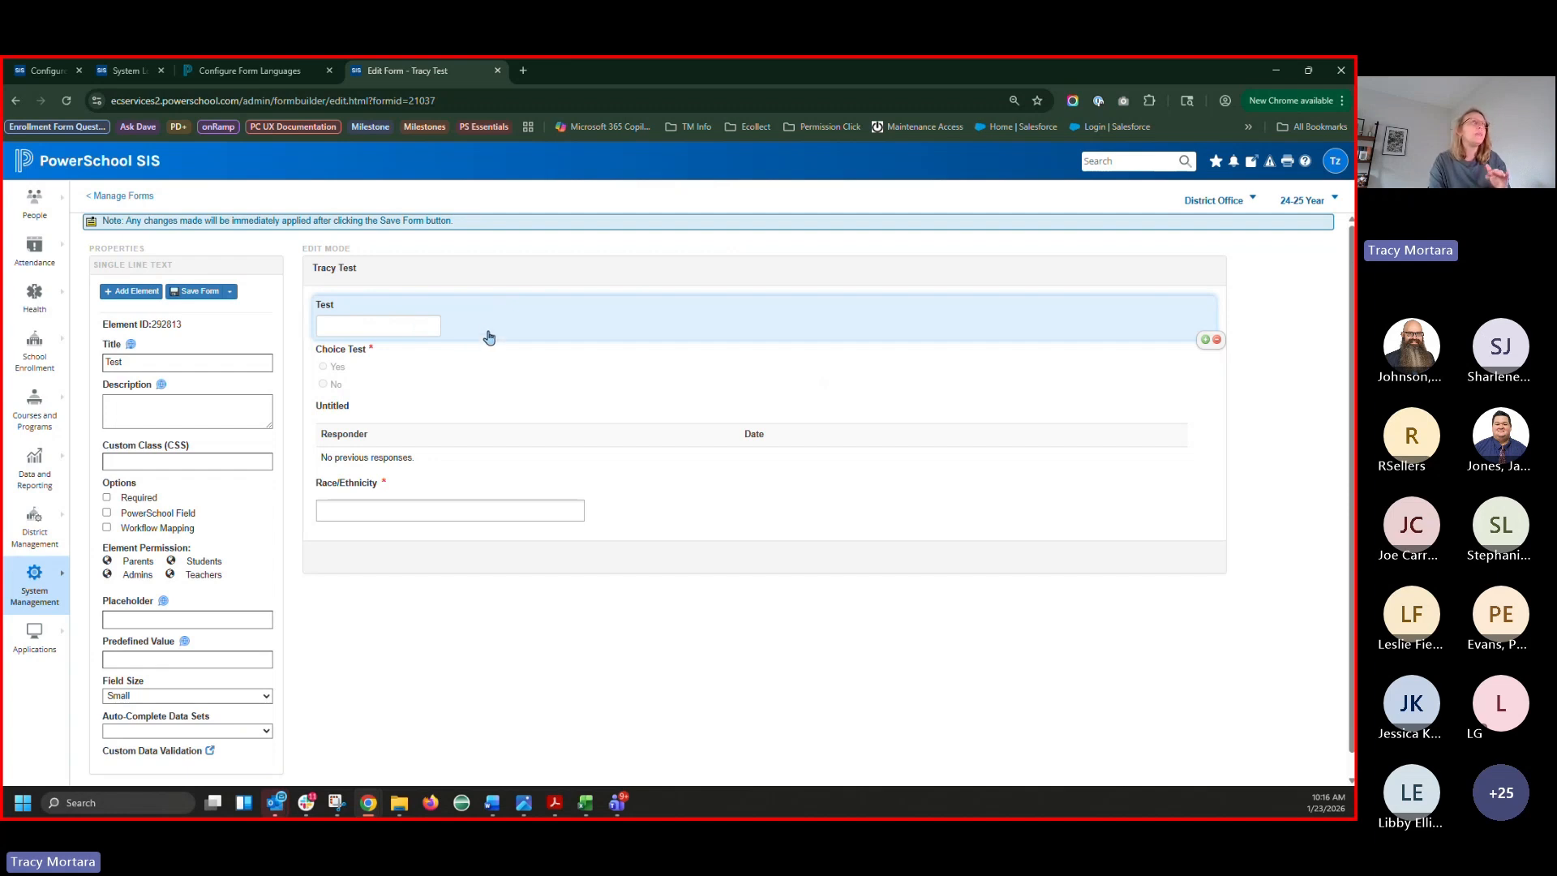
Open Japanese from System Locales in the split view, then return to the Edit Form - Tracy Test tab
click(126, 71)
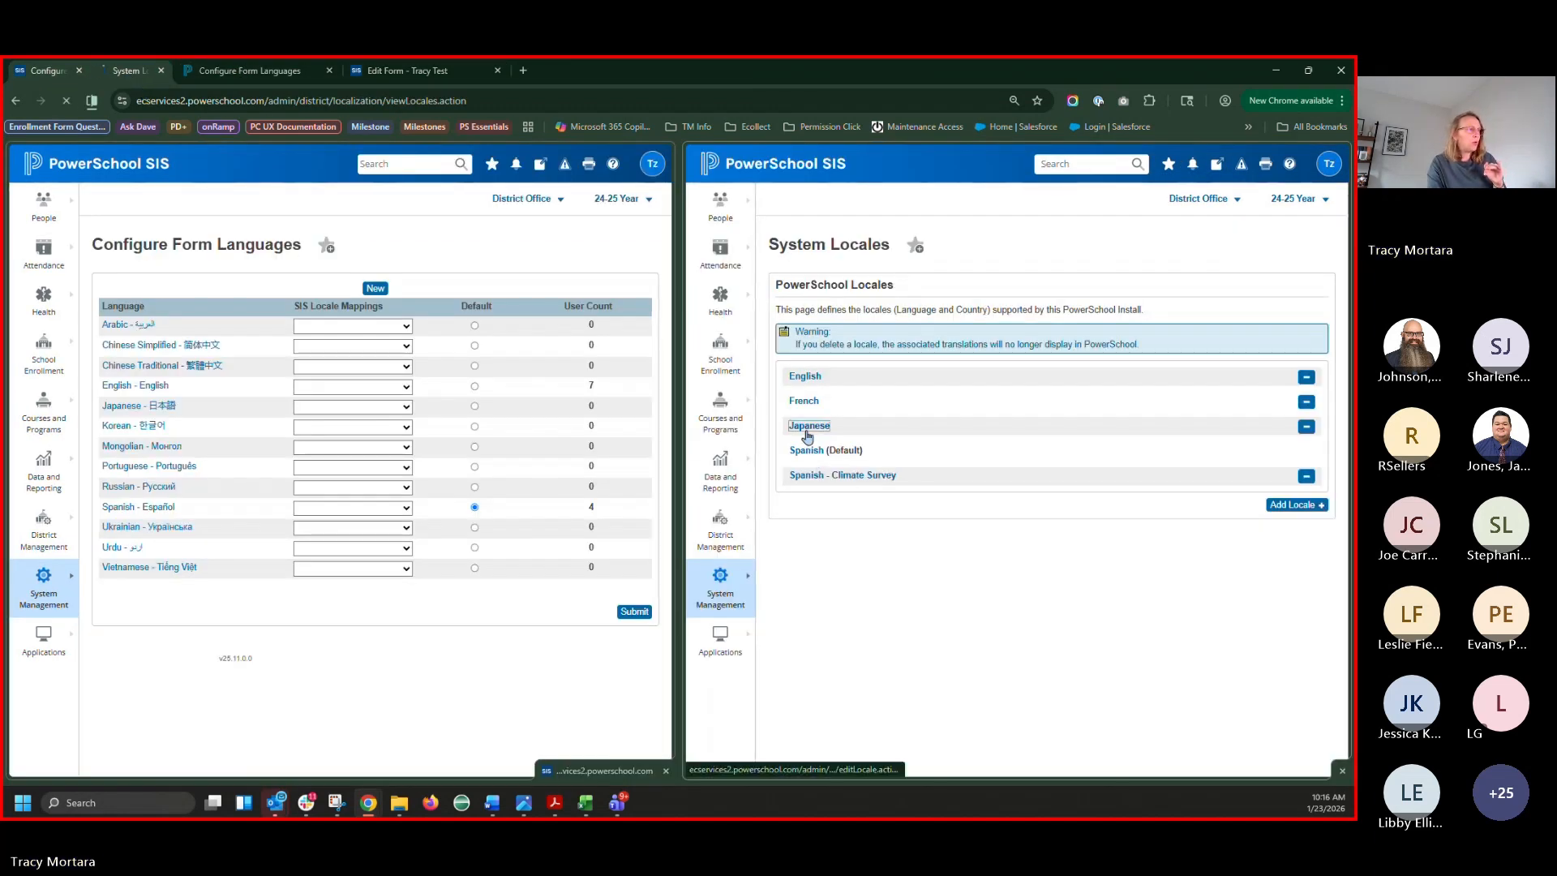
click(808, 429)
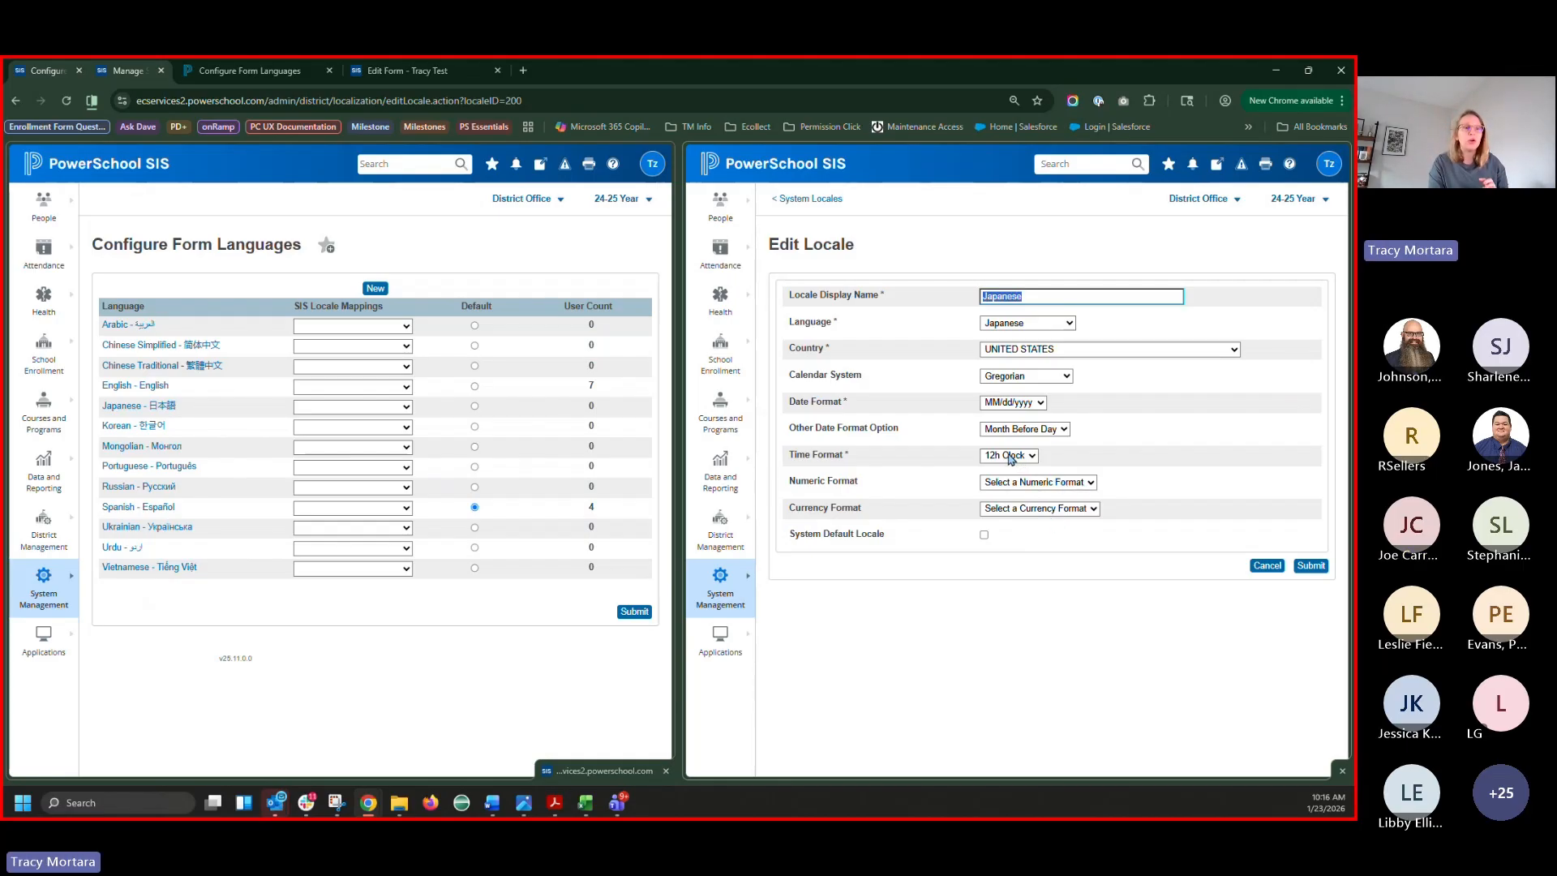
click(406, 70)
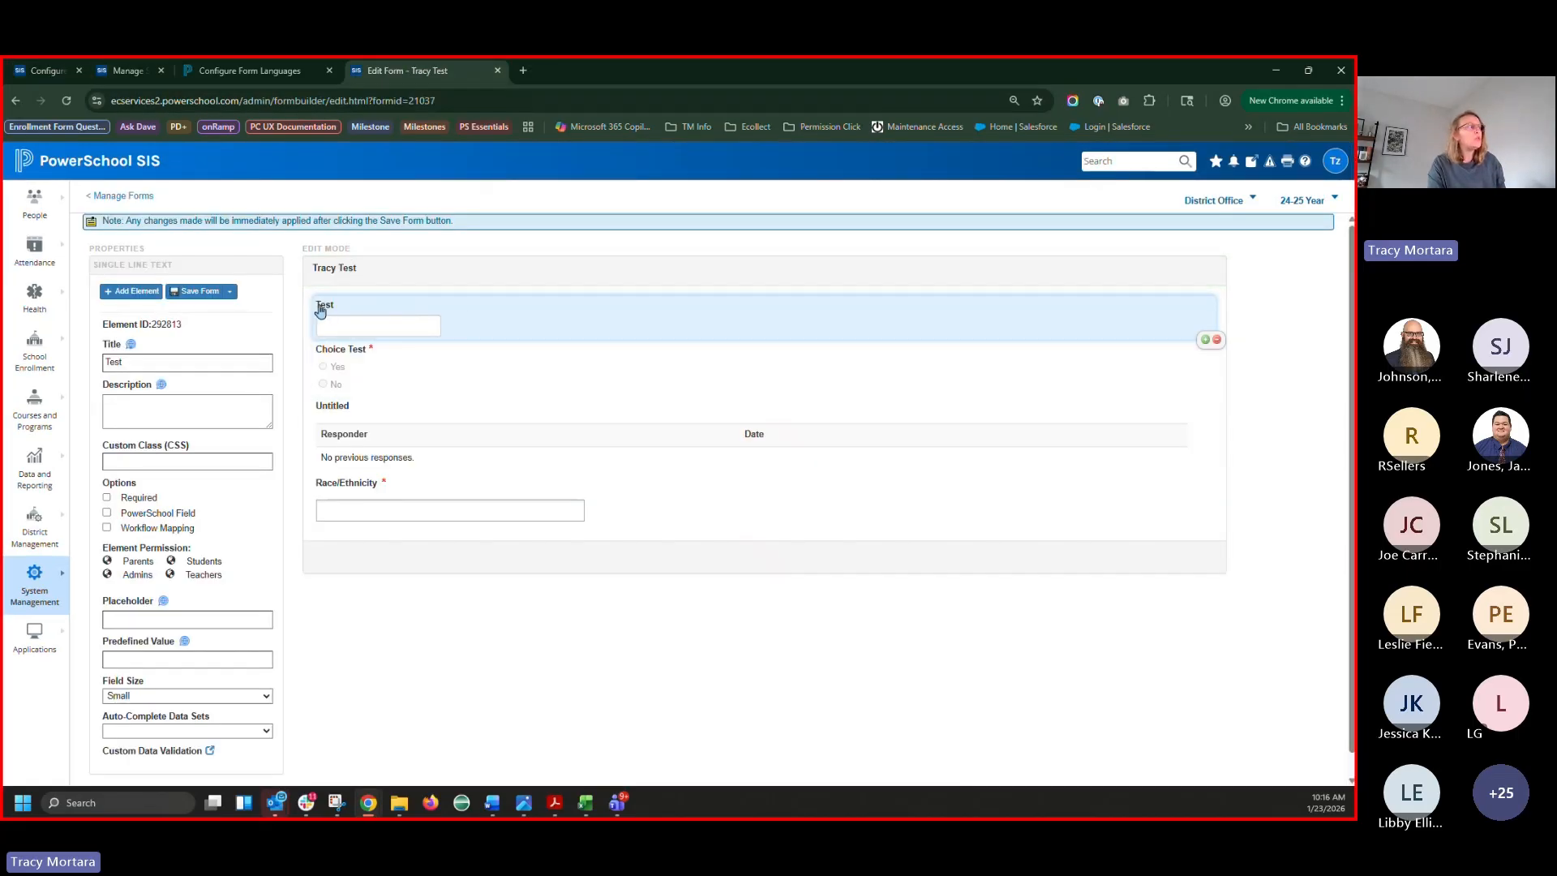
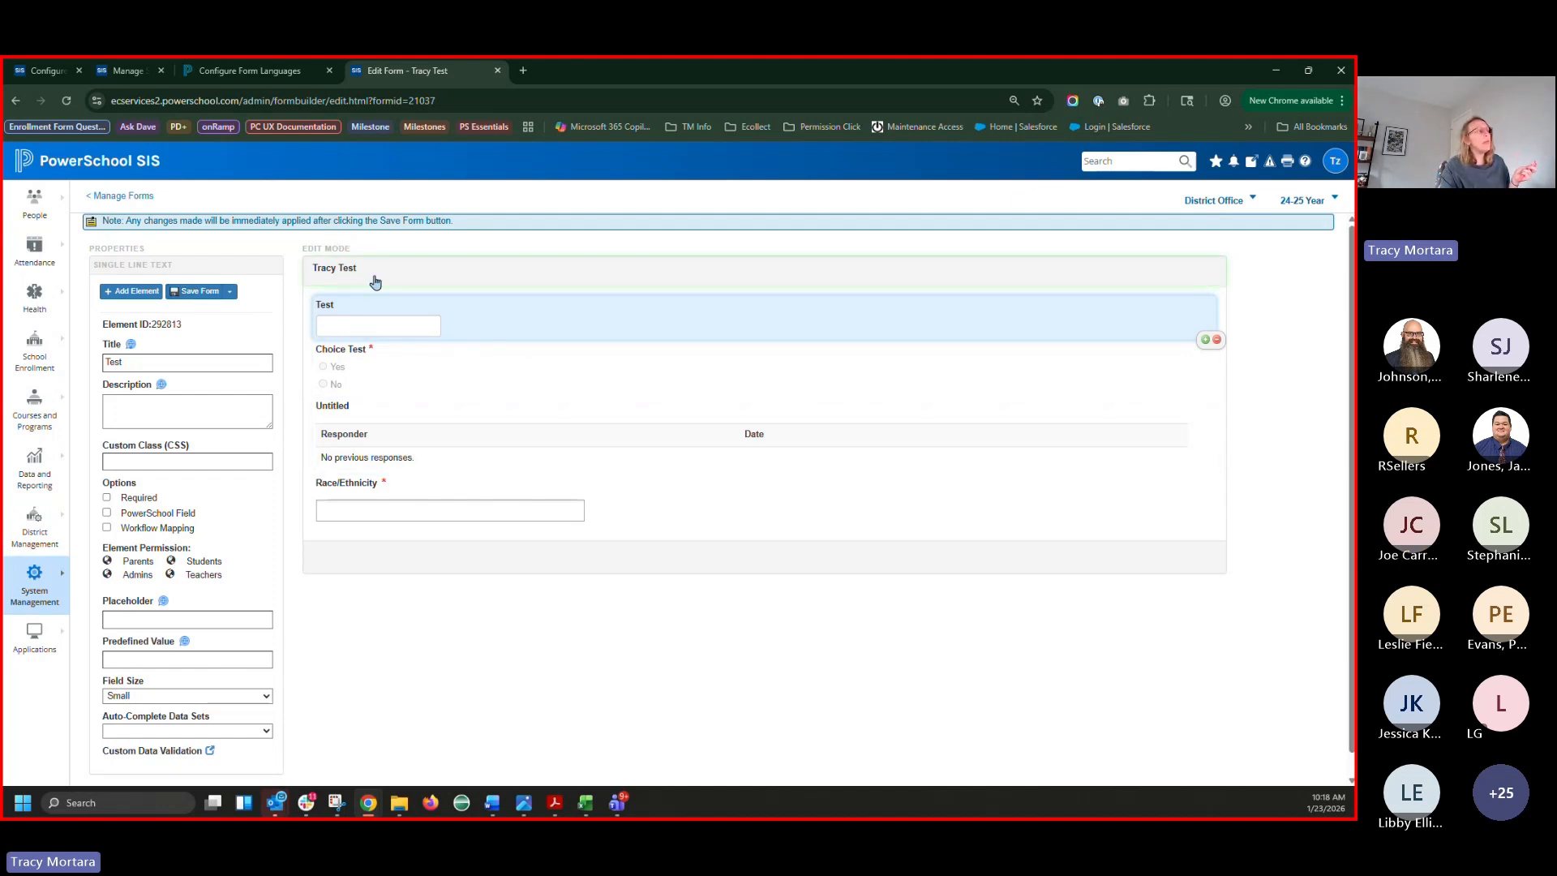
Check the form title's translation settings and the Configure Form Languages documentation, then return to Tracy Test
click(132, 345)
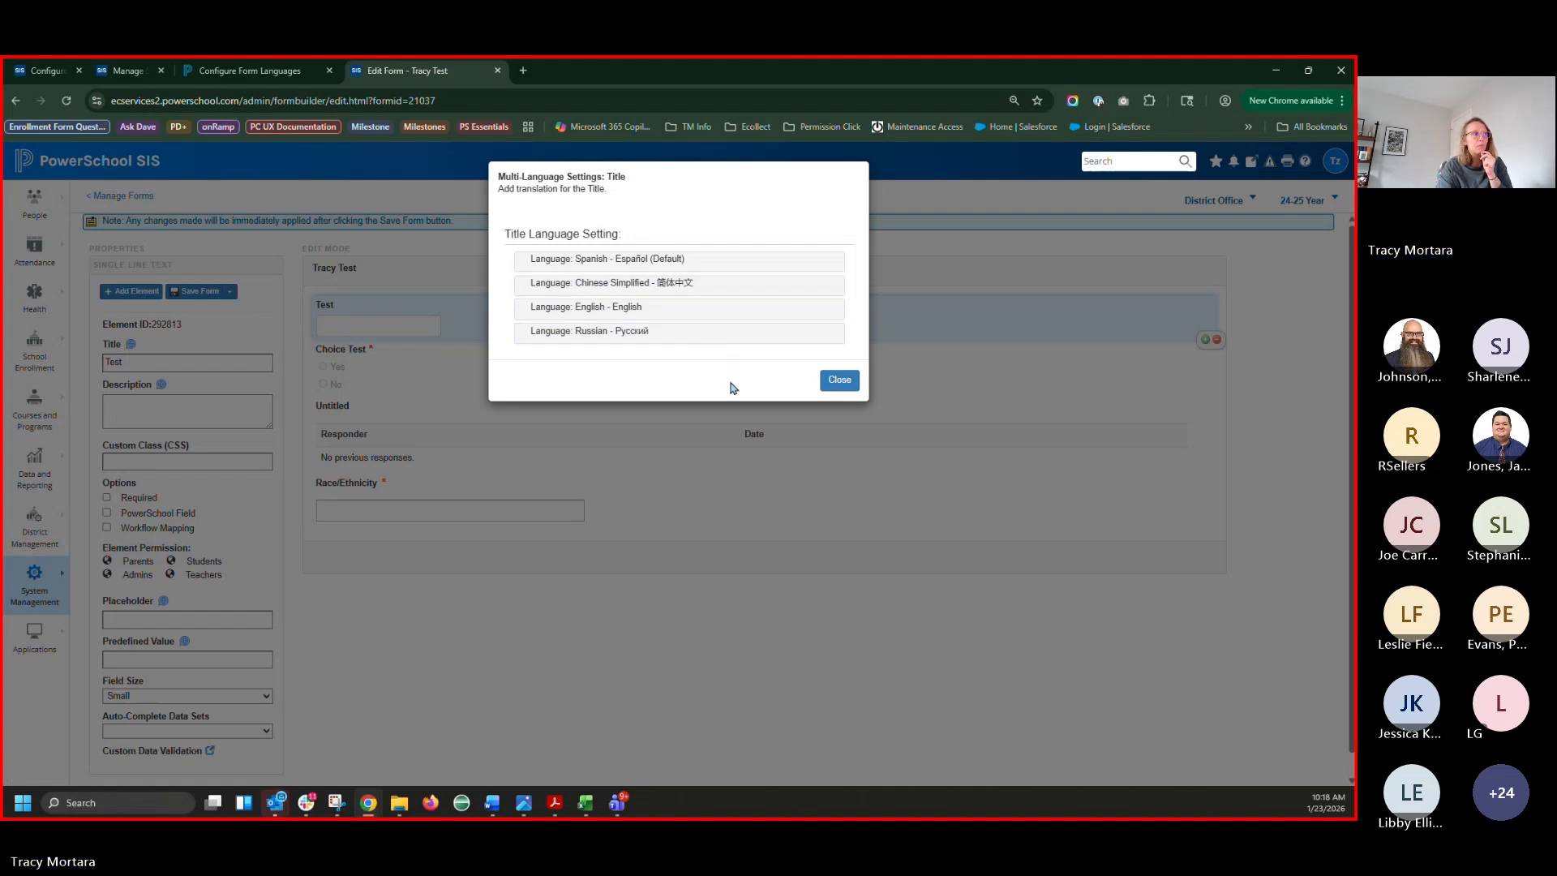
click(848, 388)
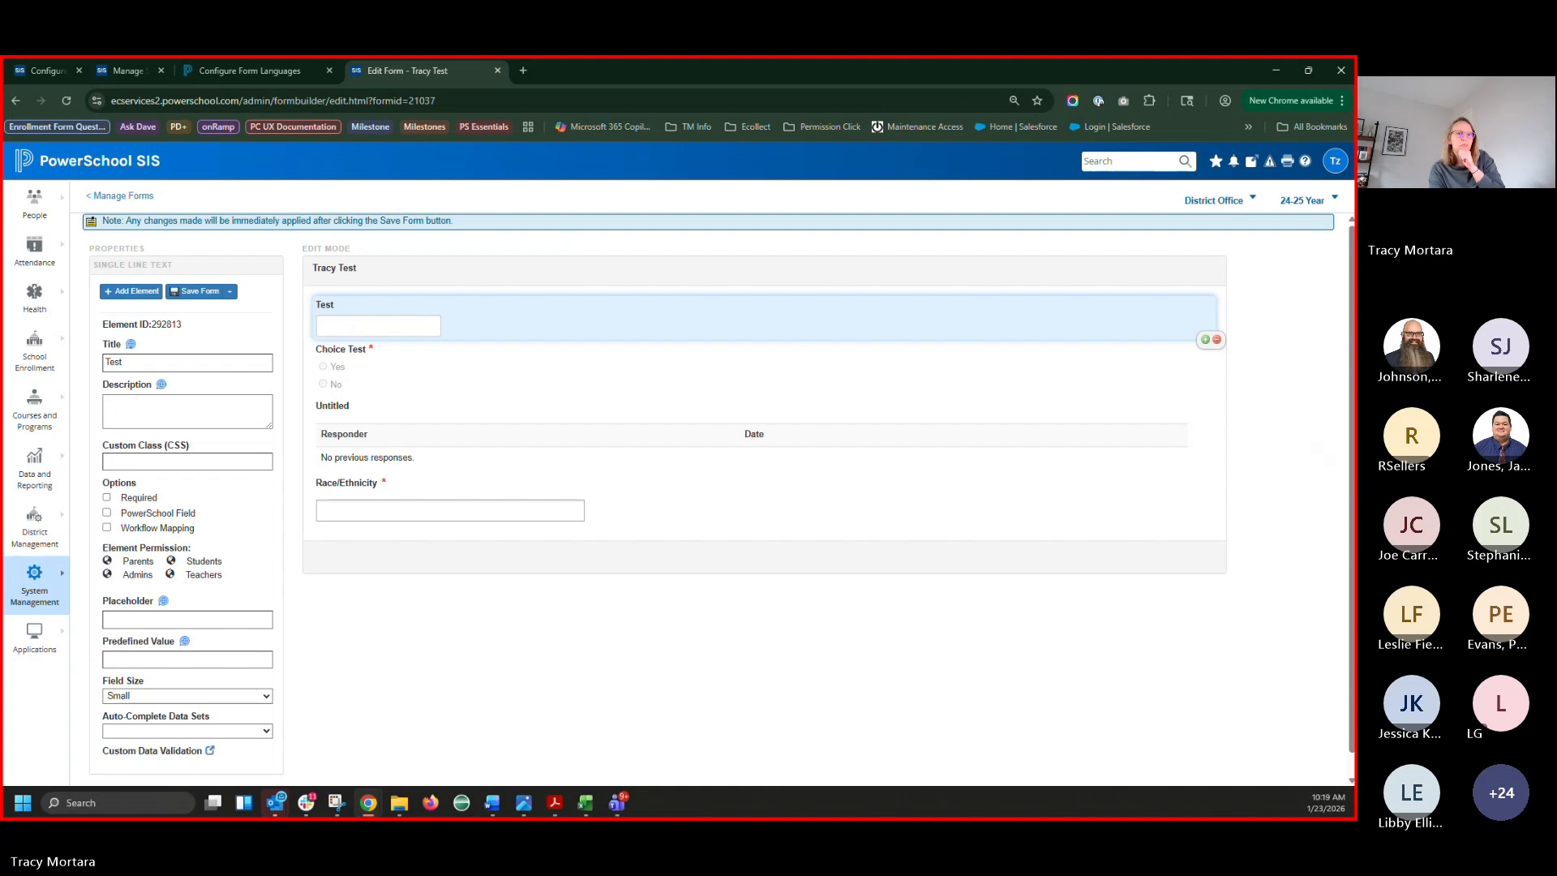
click(250, 71)
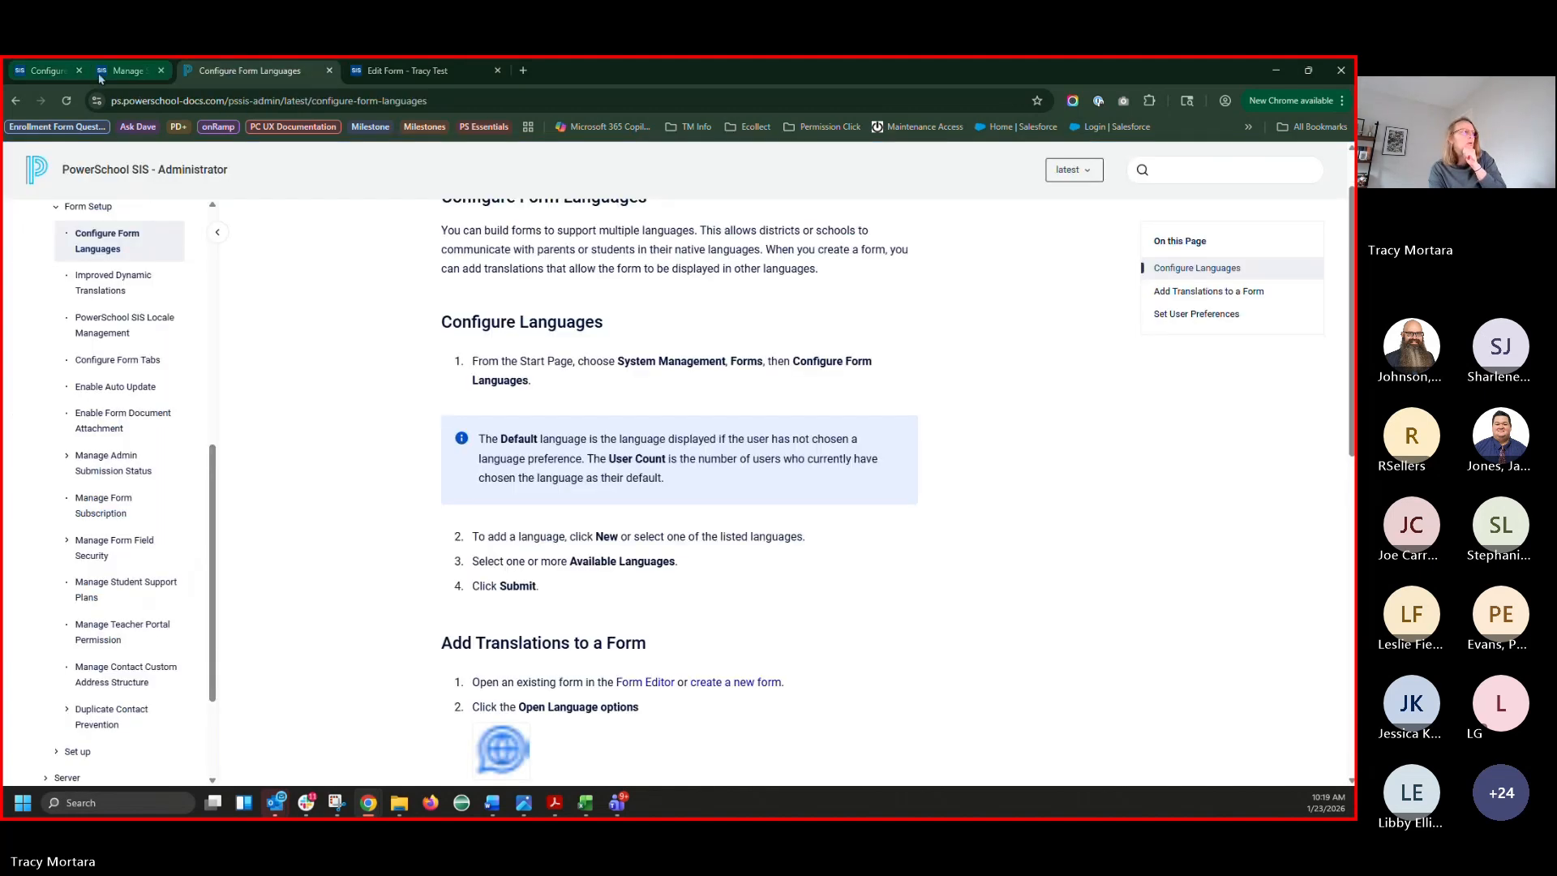
click(407, 70)
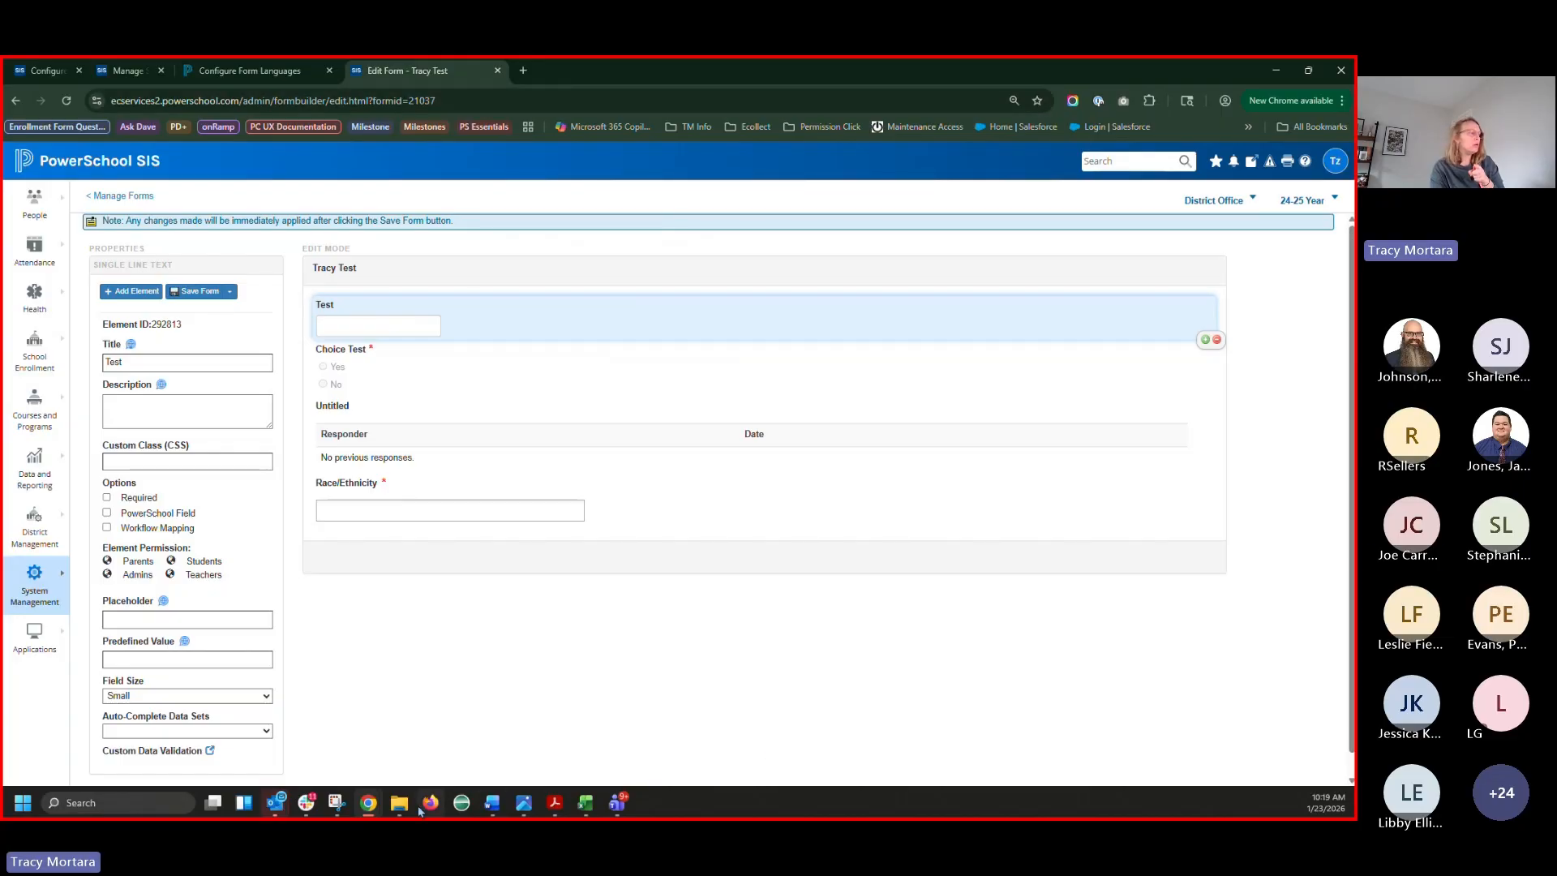
Bring up the student and parent sign-in window and check its sign-in language options
mouse_move(368, 803)
click(1171, 713)
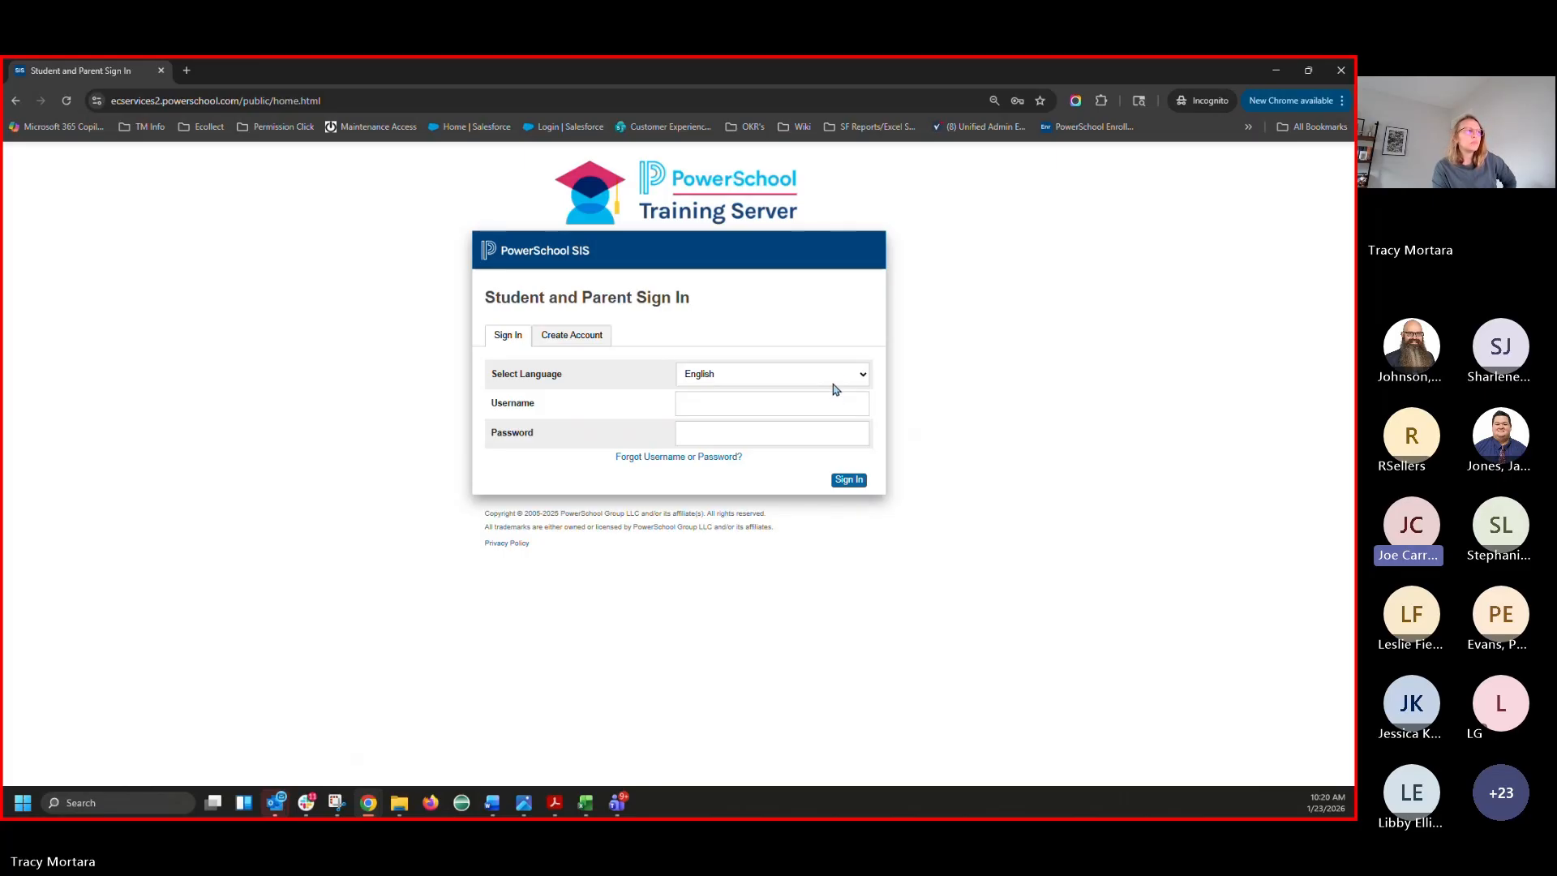
click(835, 381)
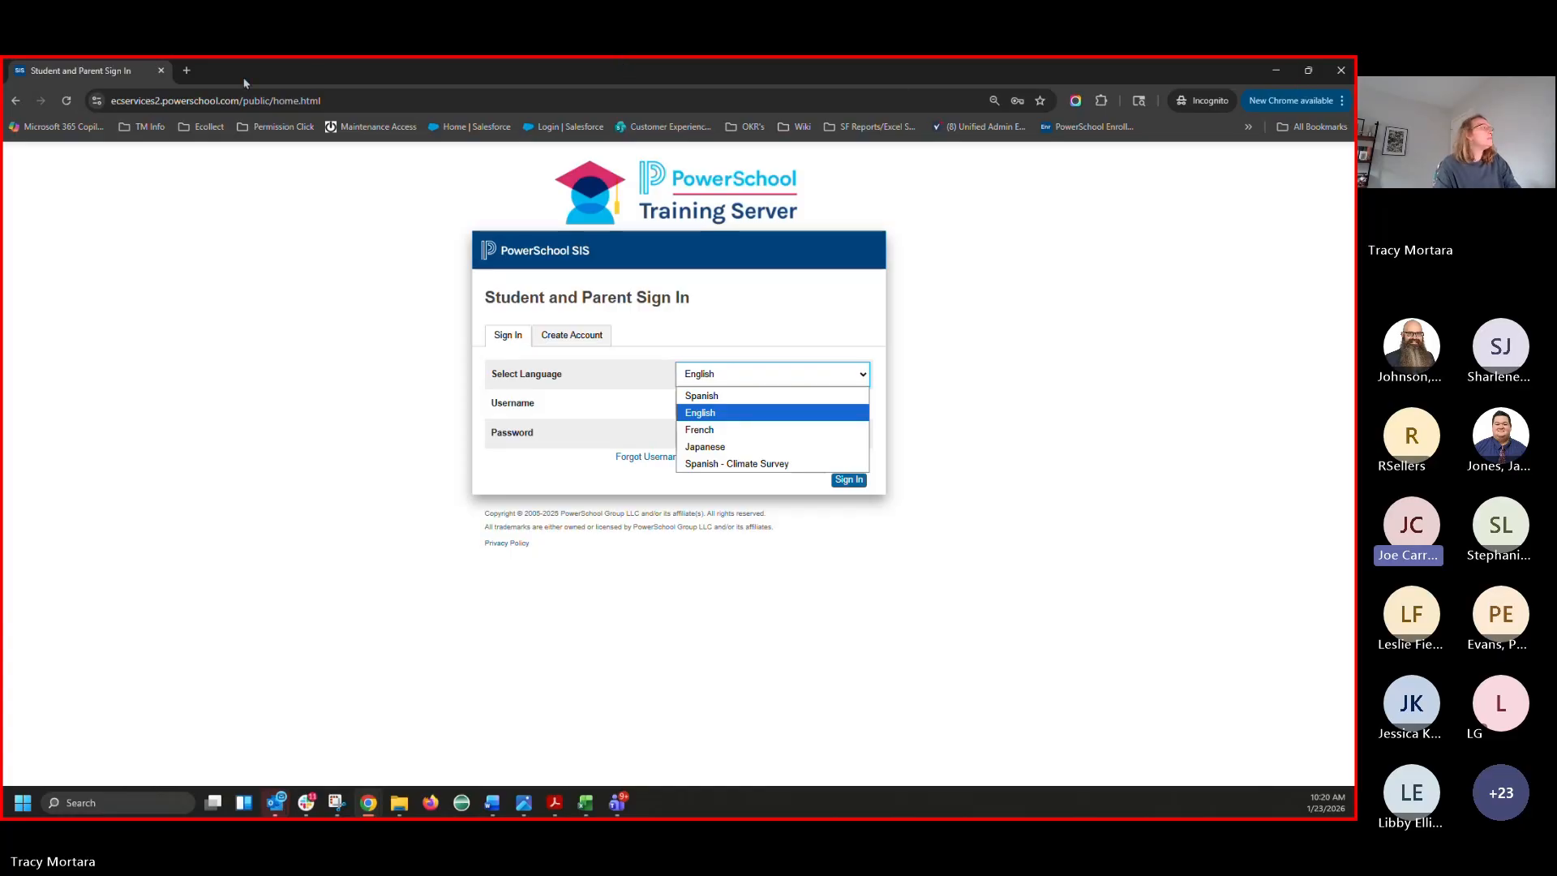
In a private tab, load the training server's admin sign-in and change the address to the 'public' sign-in page
click(187, 71)
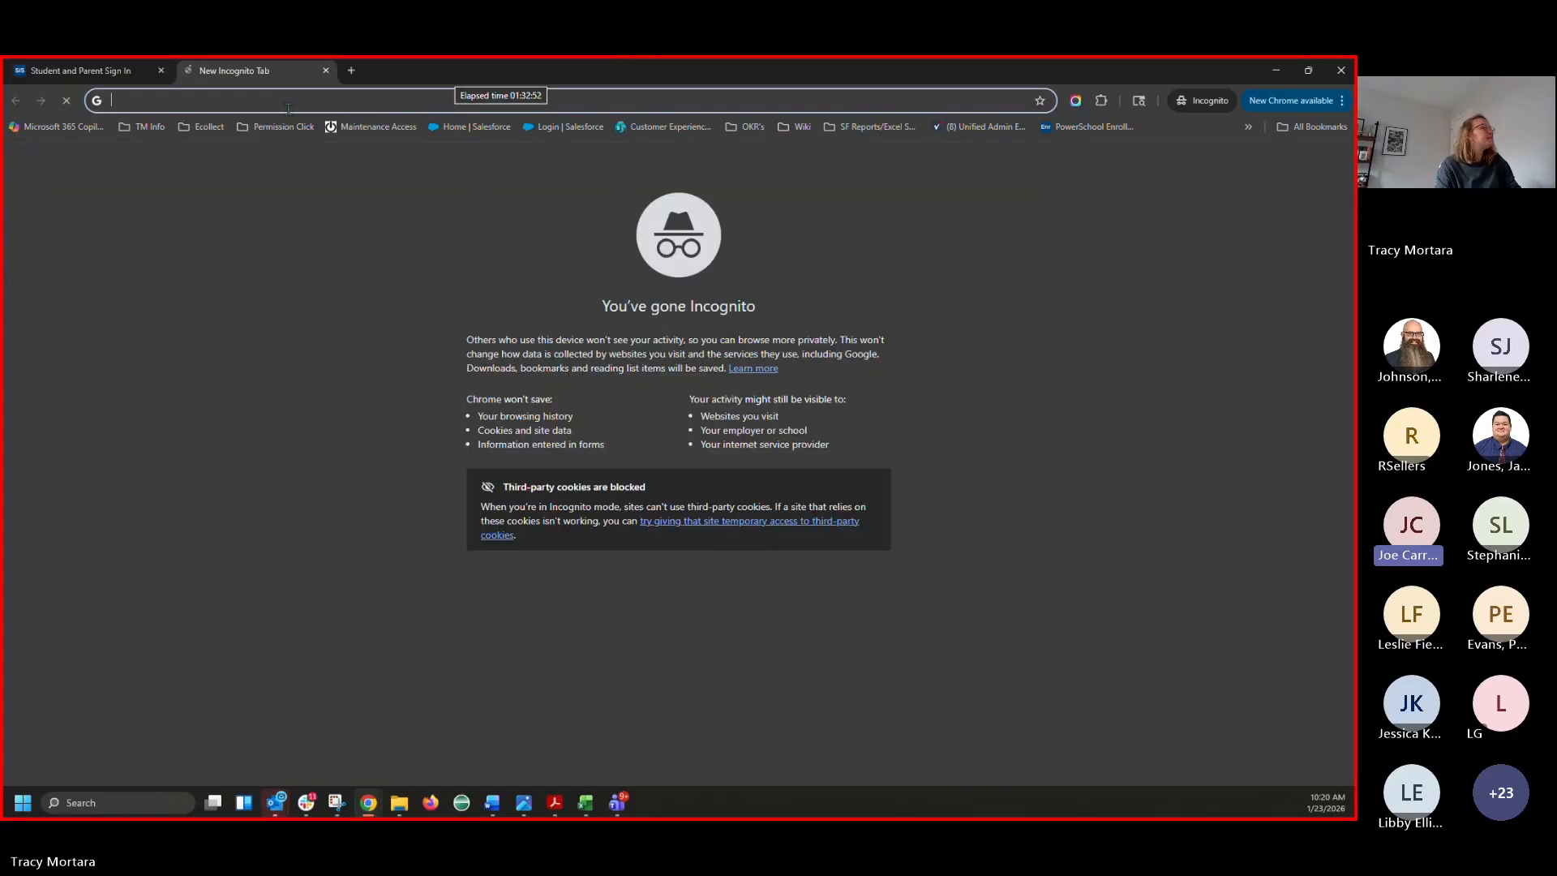
click(205, 127)
click(261, 151)
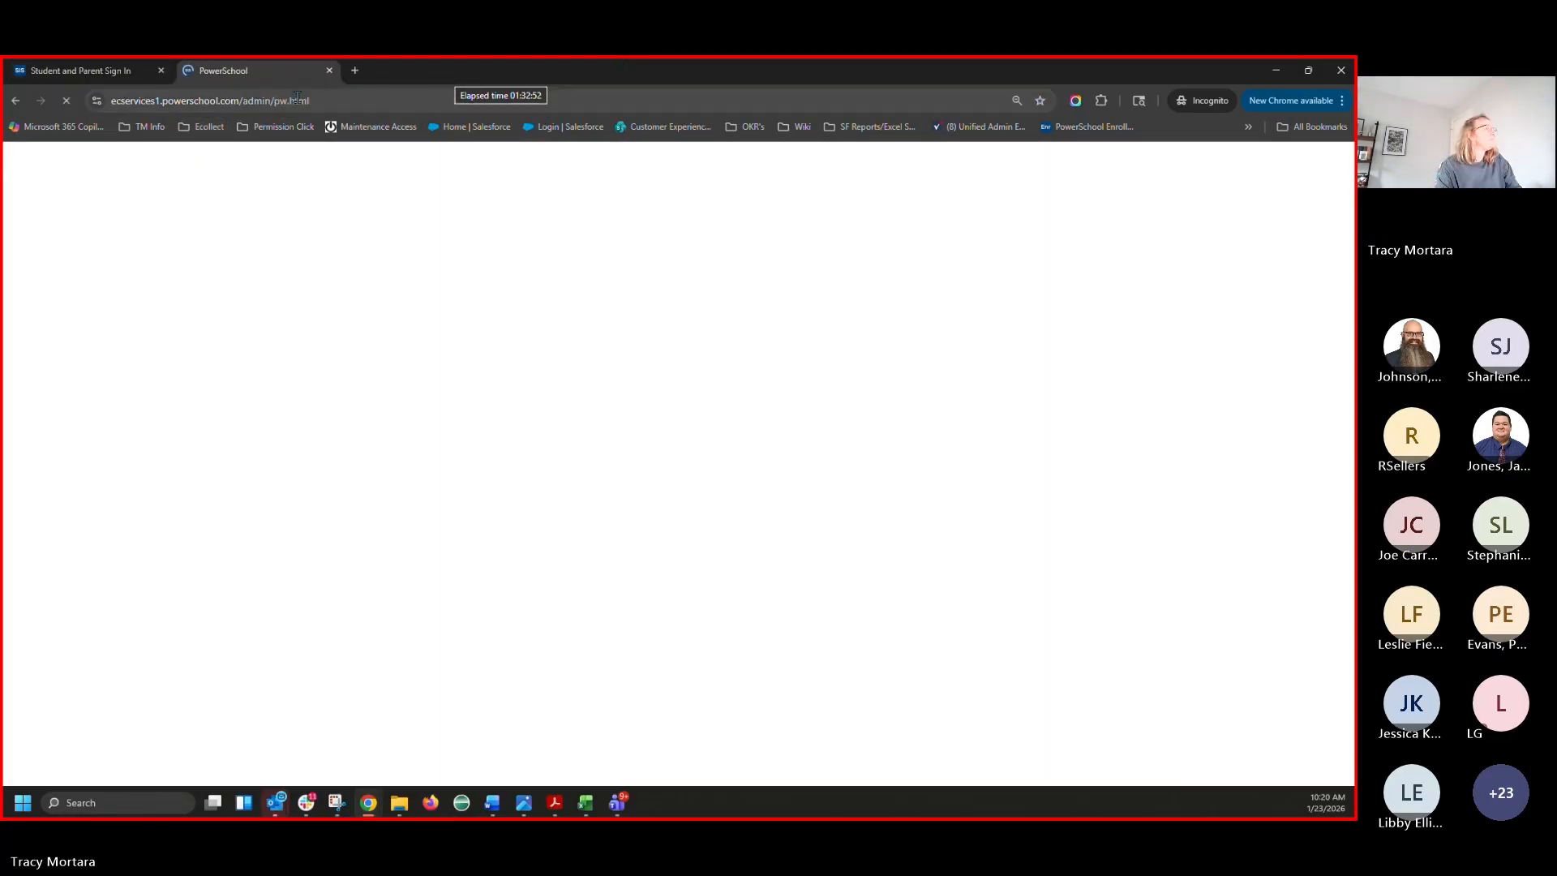
click(304, 100)
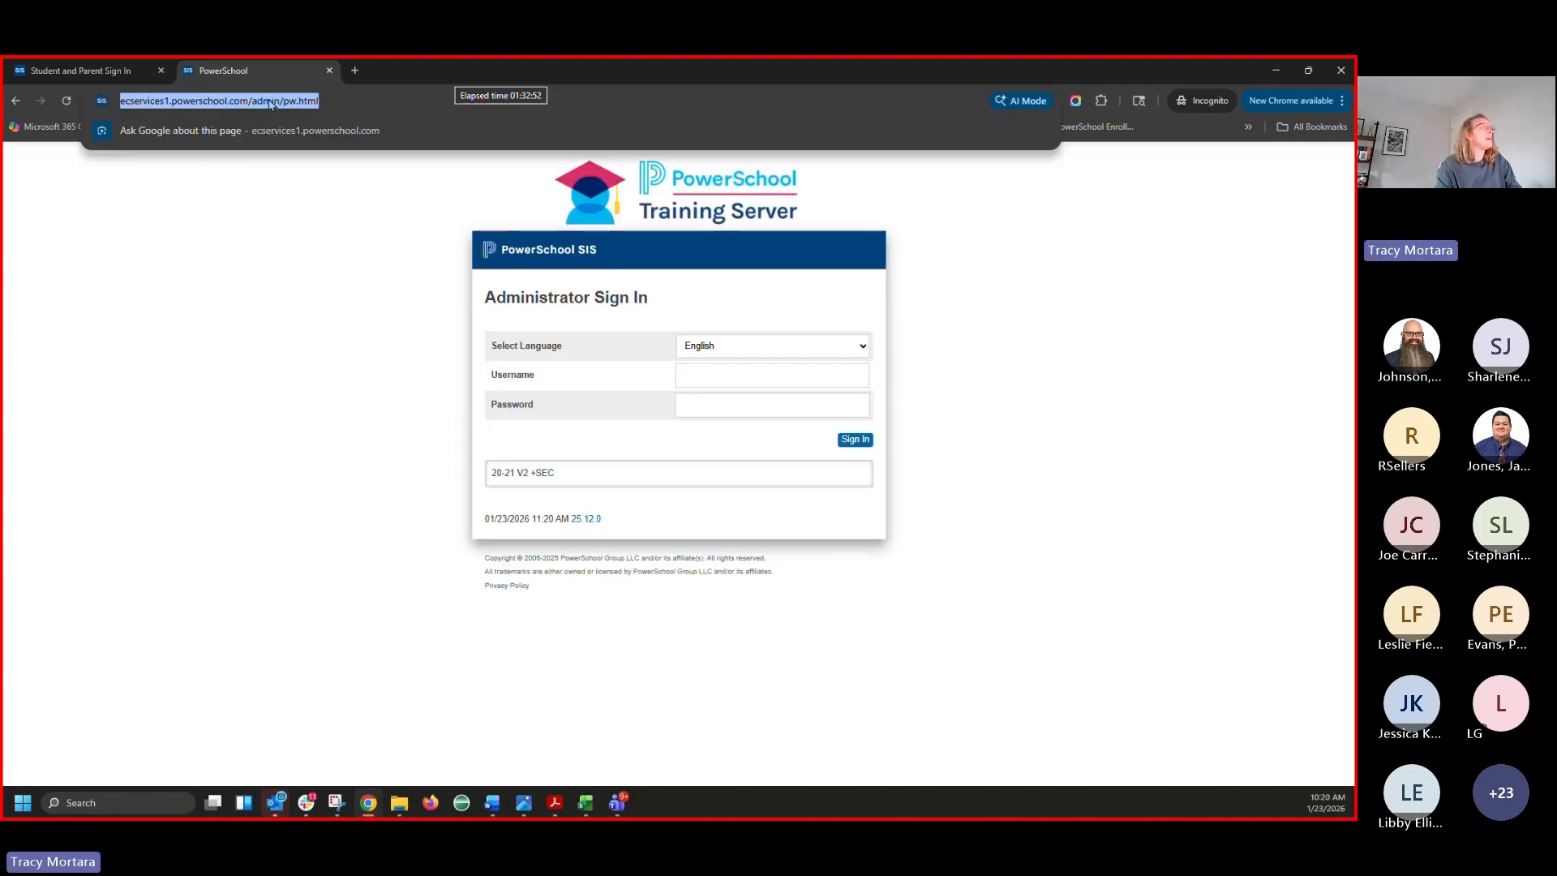
double_click(310, 101)
text(public)
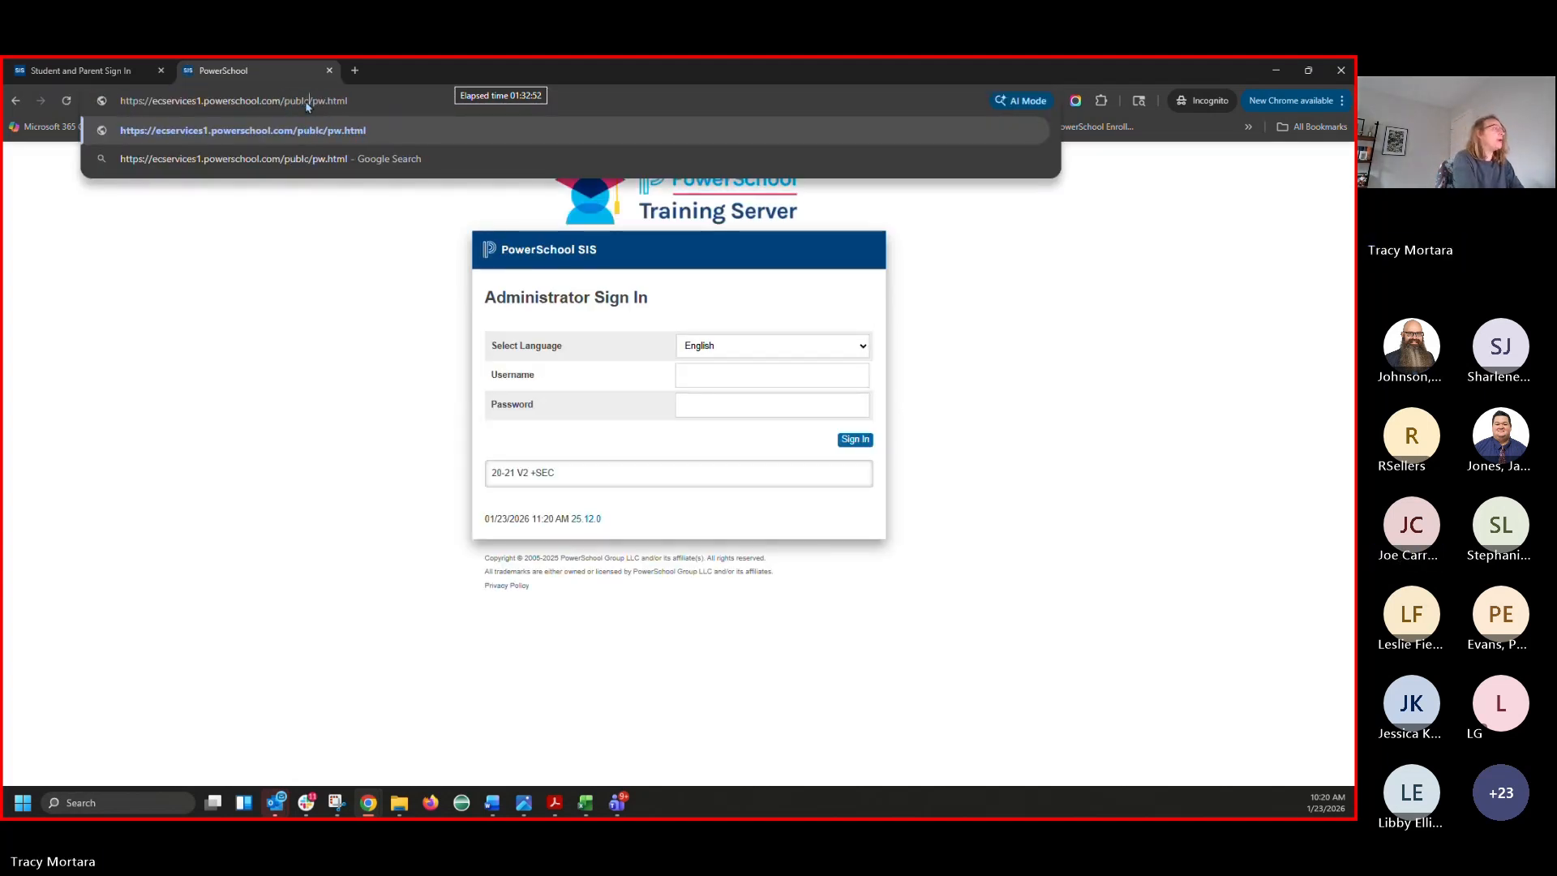
key(Return)
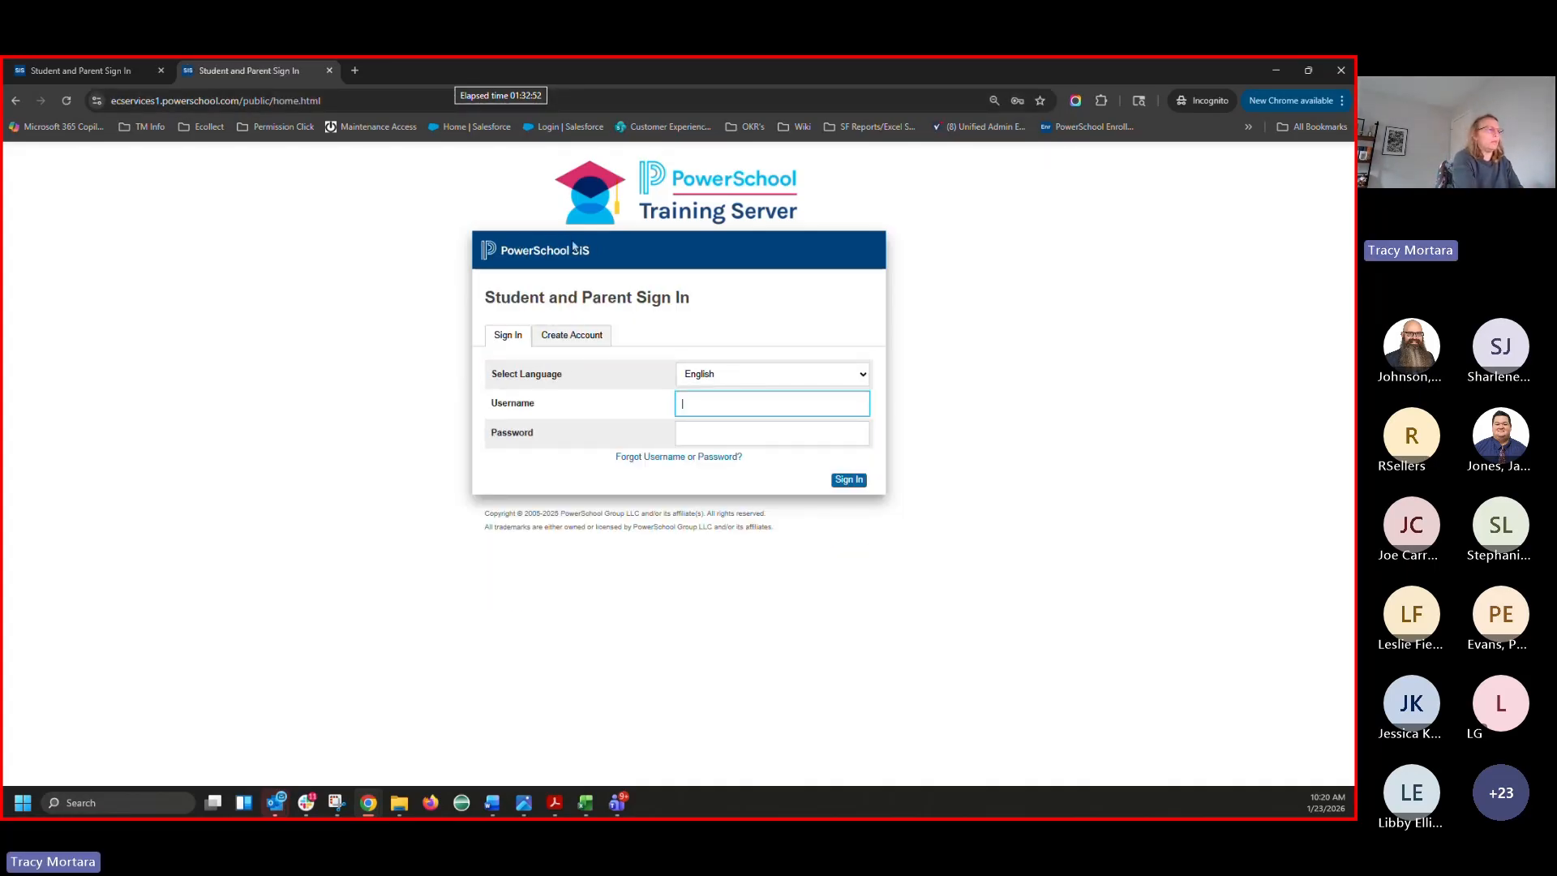
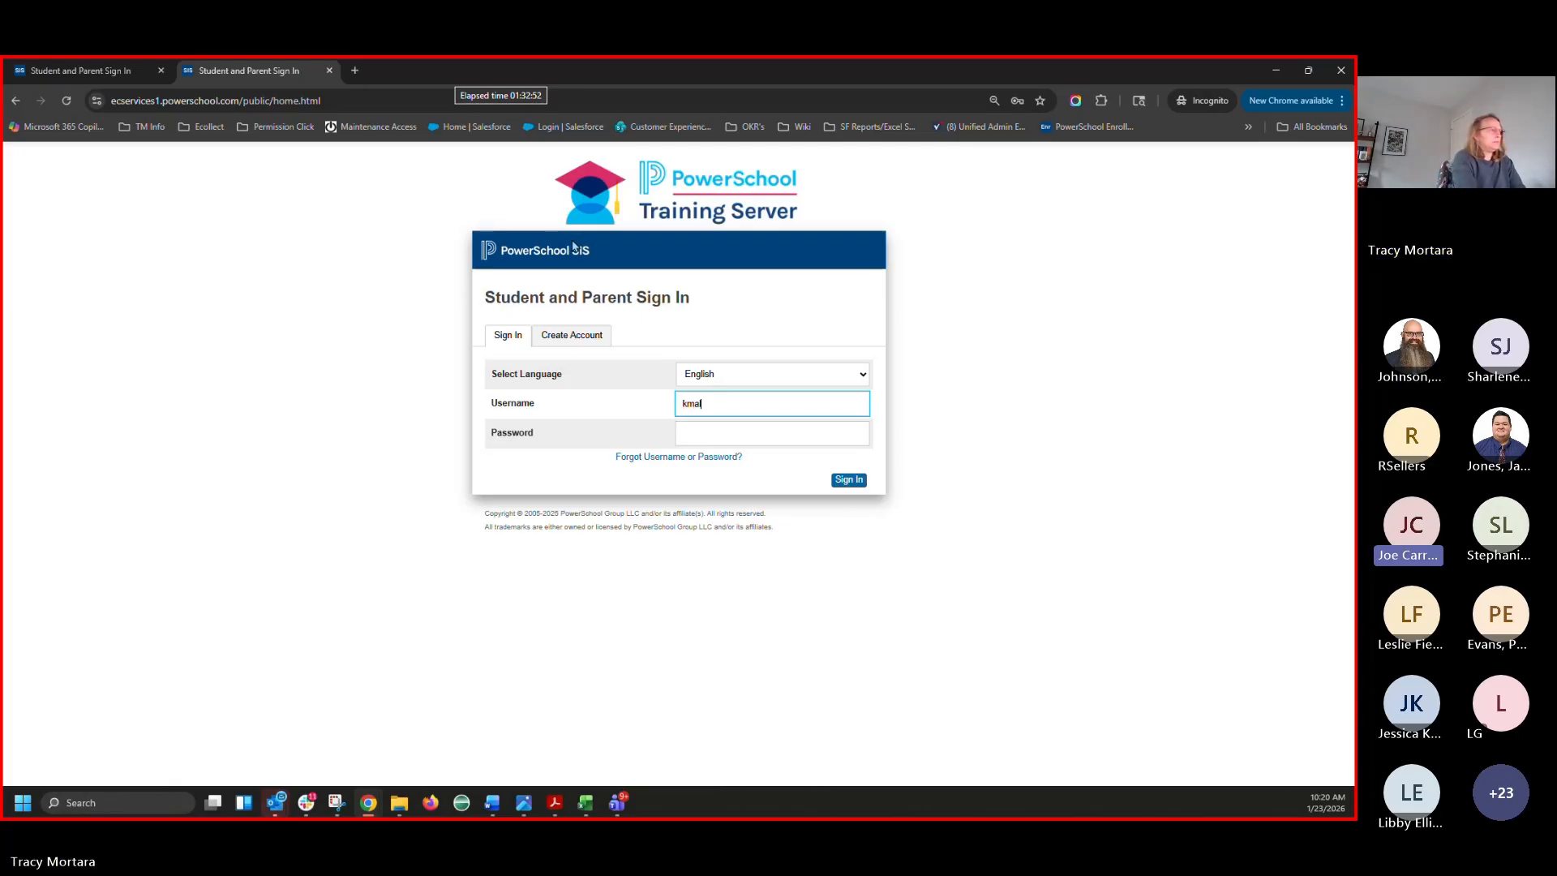
Sign in to the parent portal with the test parent's username and password
key(Tab)
text(•••••••••)
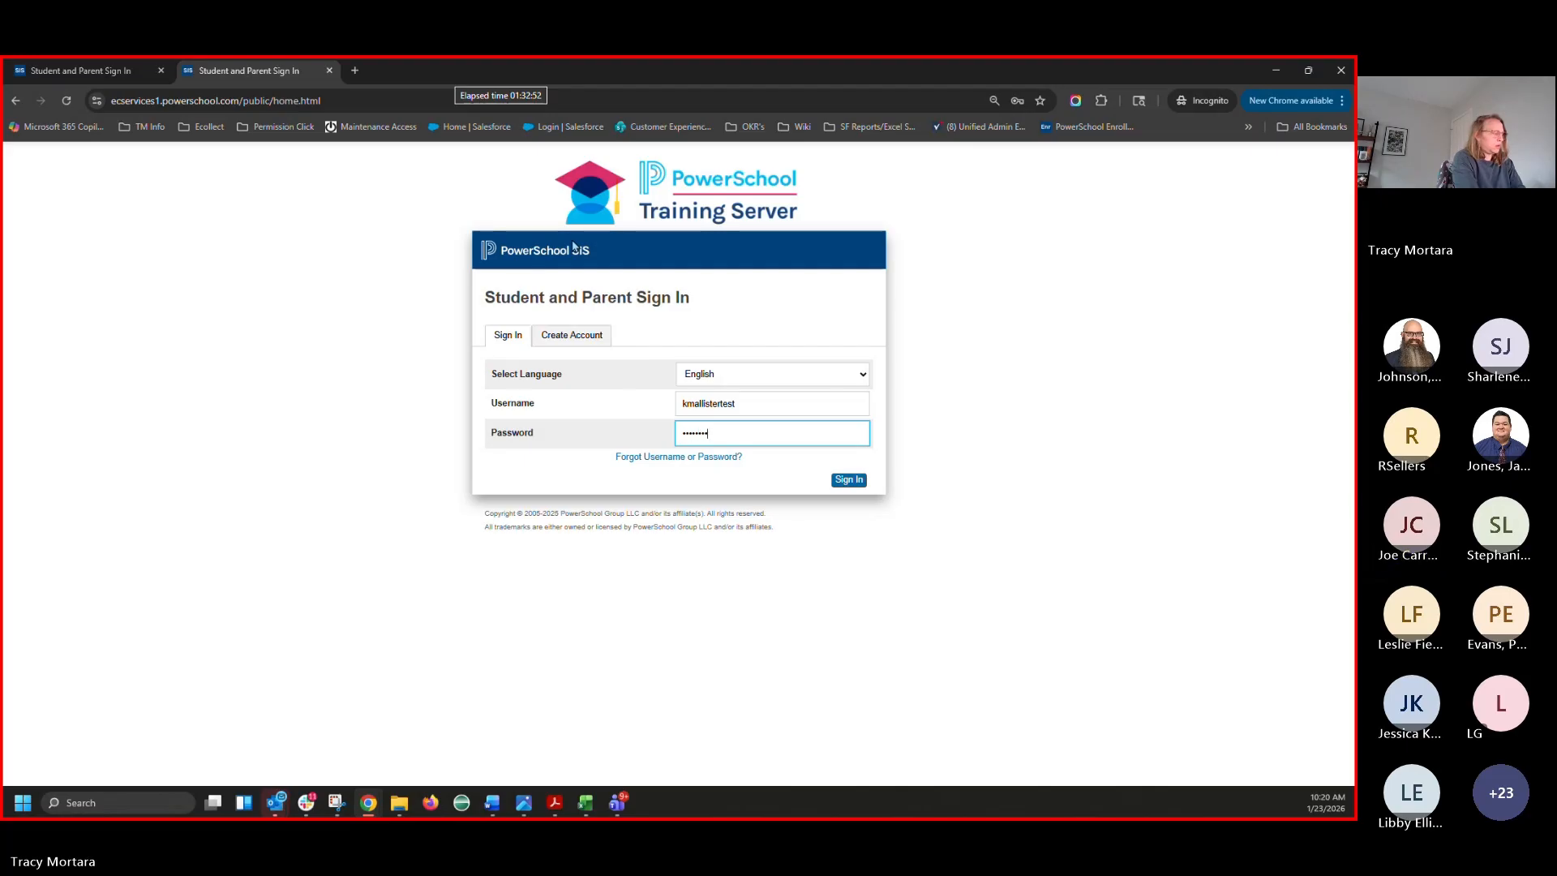
text(••)
key(Return)
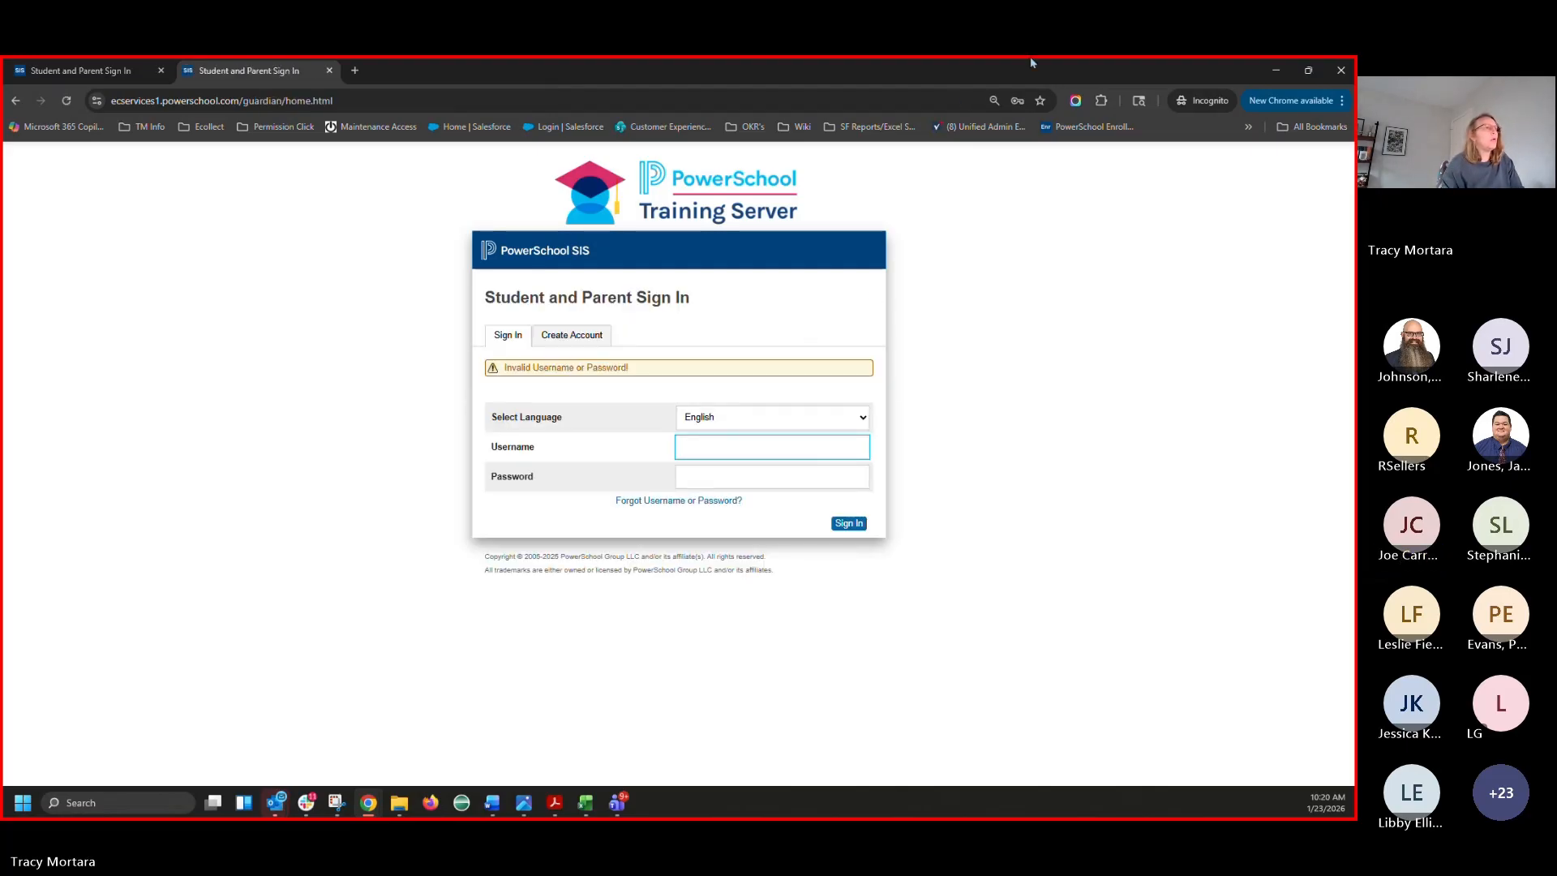
Return to the form editor window, opening and then closing a blank browser tab
key(alt+Tab)
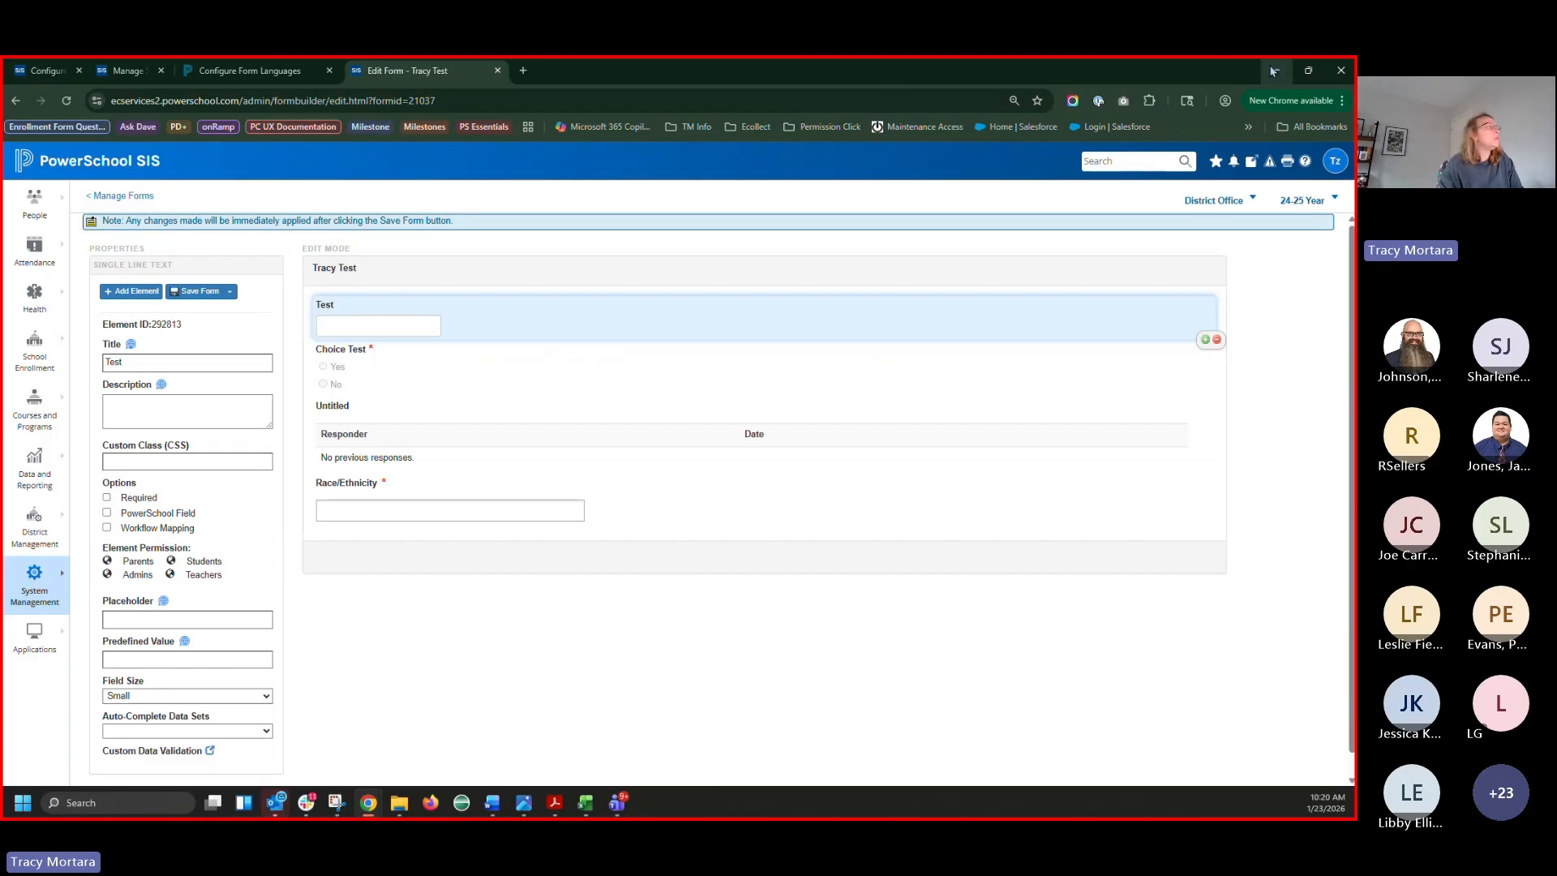
key(ctrl+t)
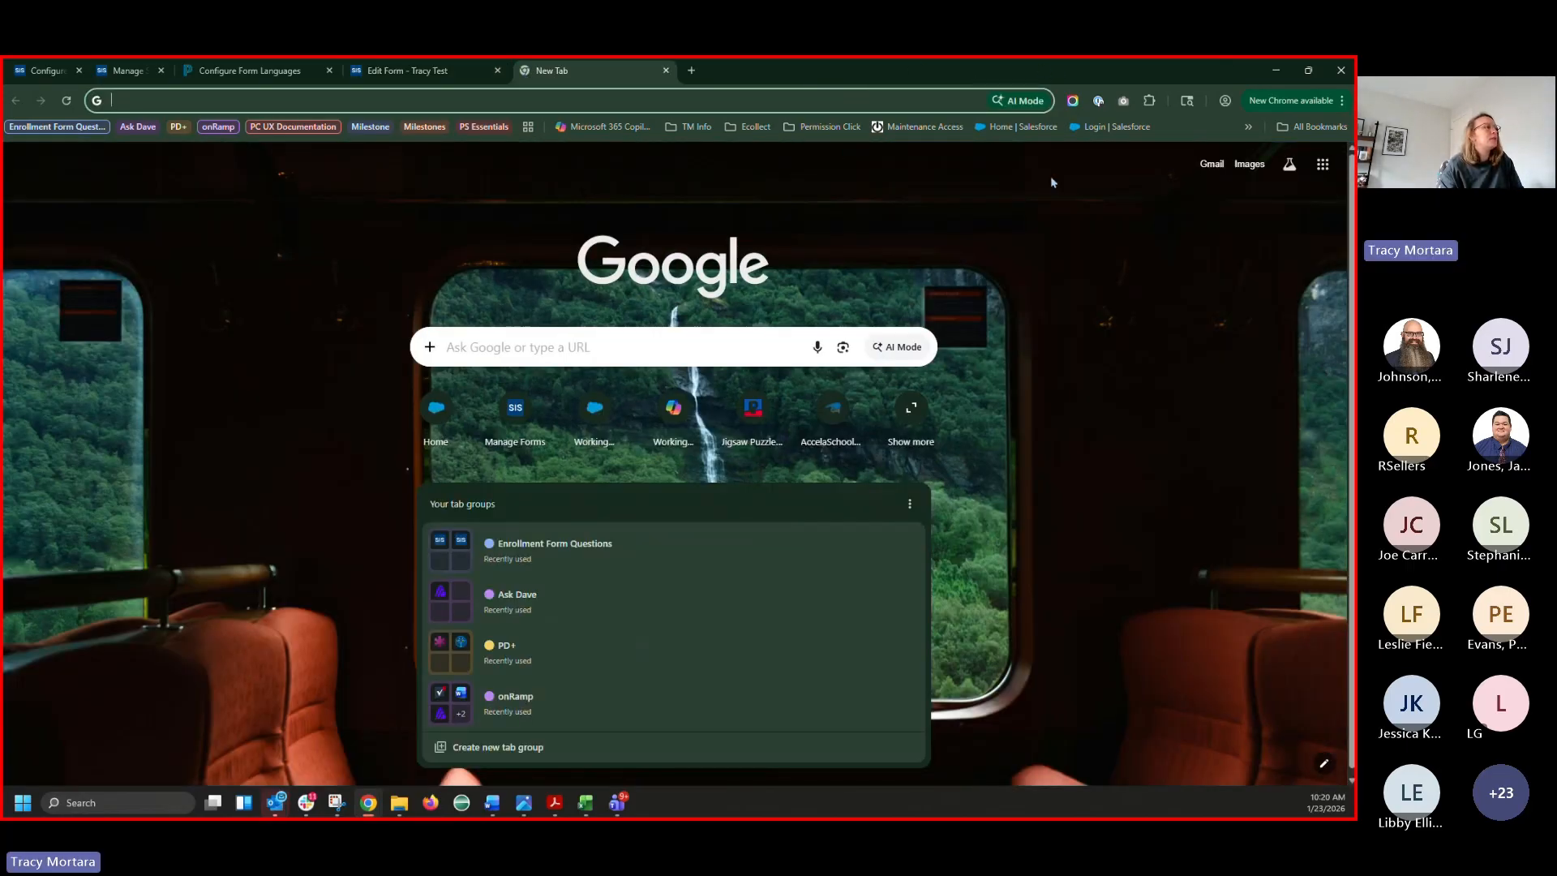
click(1070, 121)
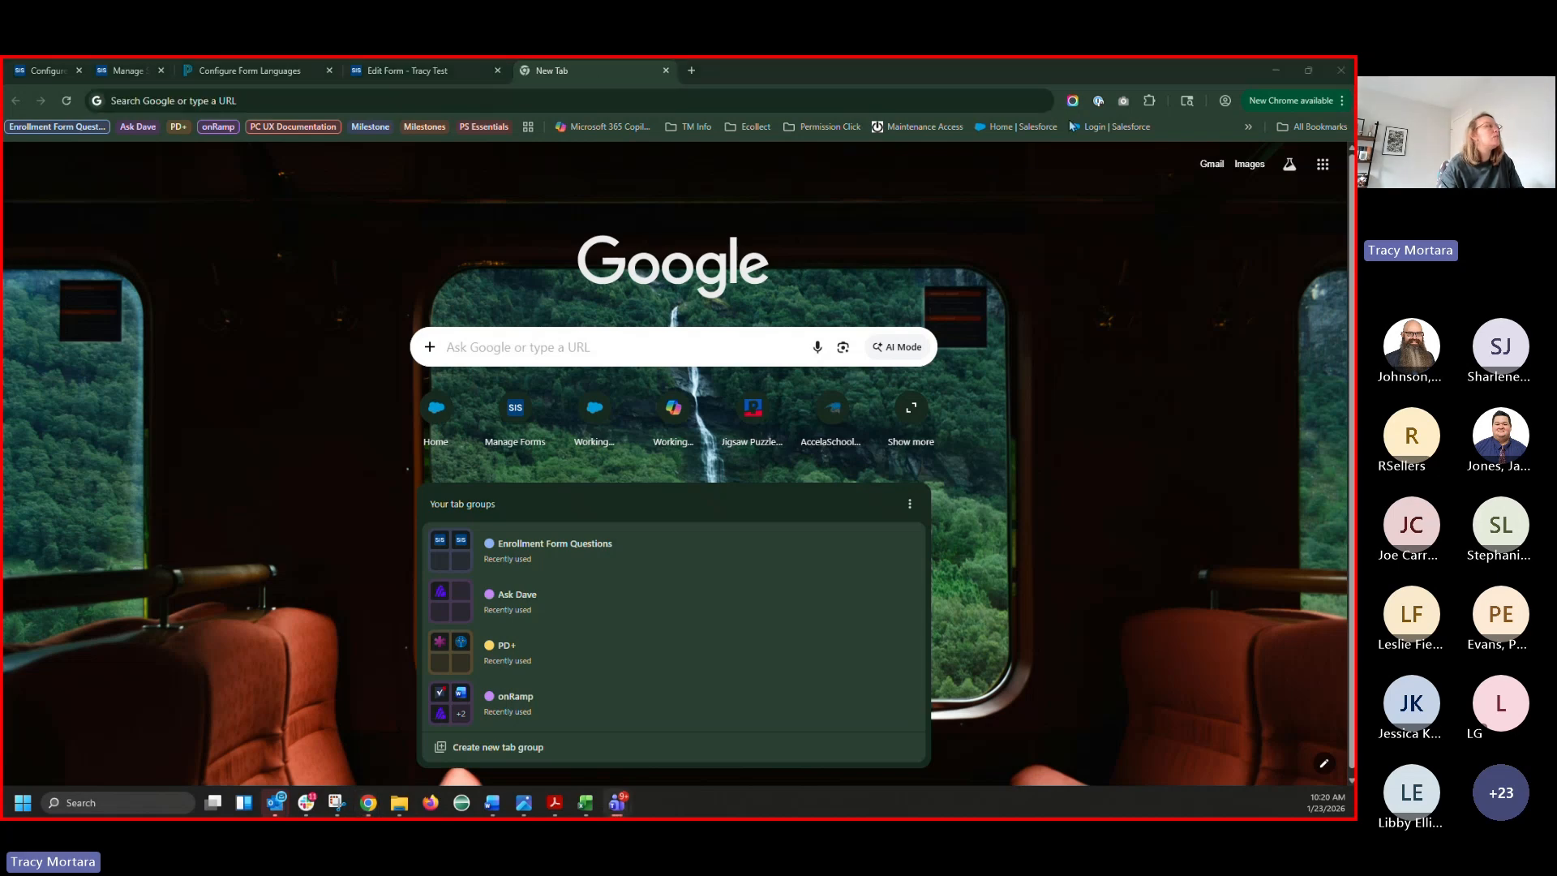
click(629, 80)
key(ctrl+w)
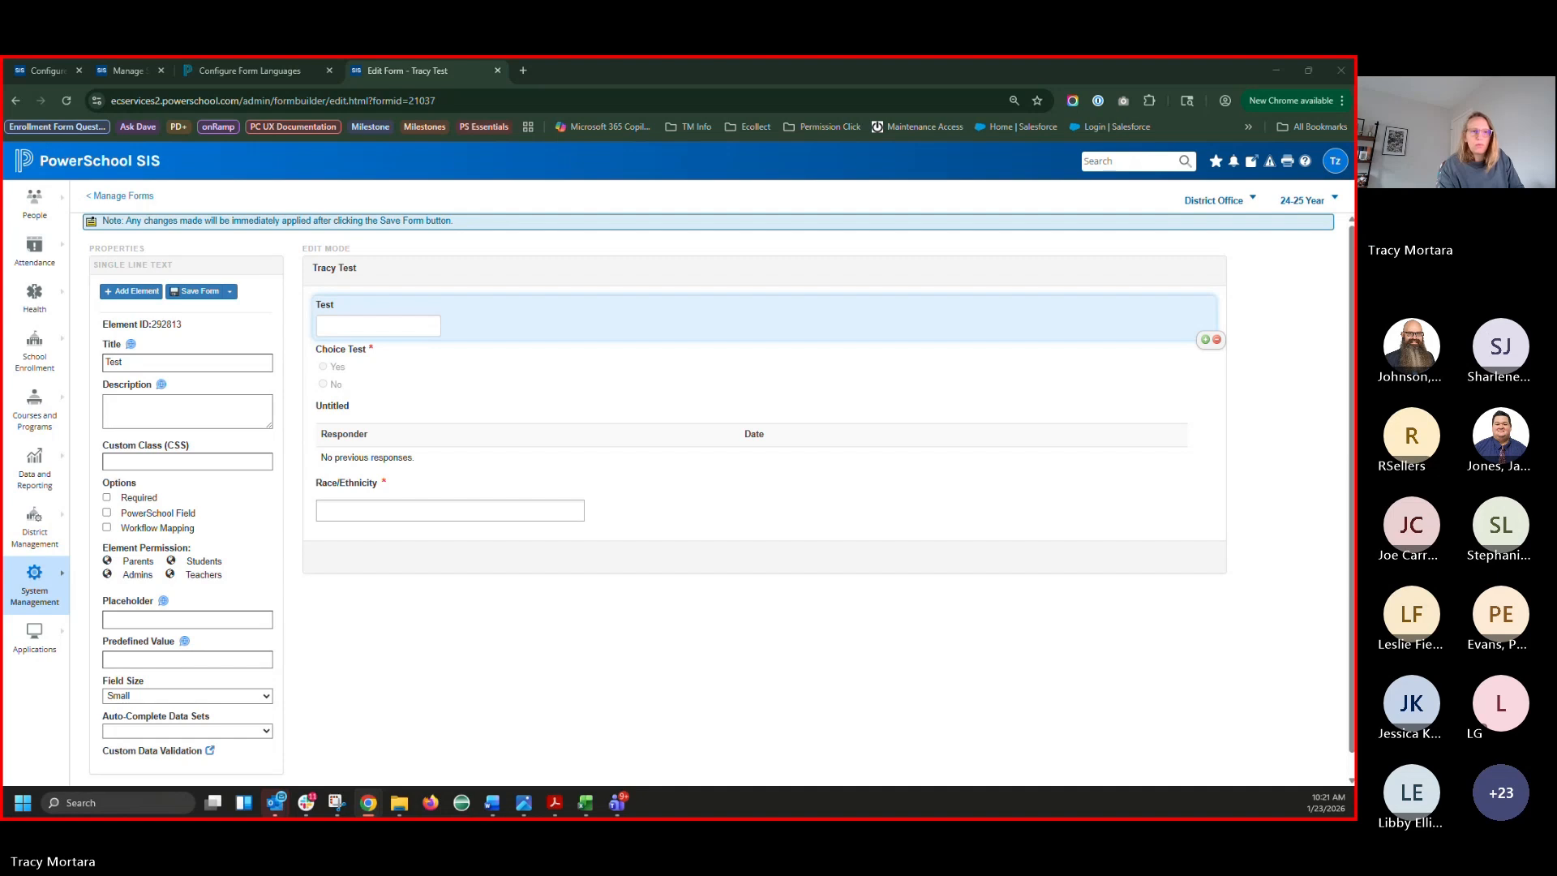
In the parent portal window, go to Forms, then to Account Preferences
key(alt+Tab)
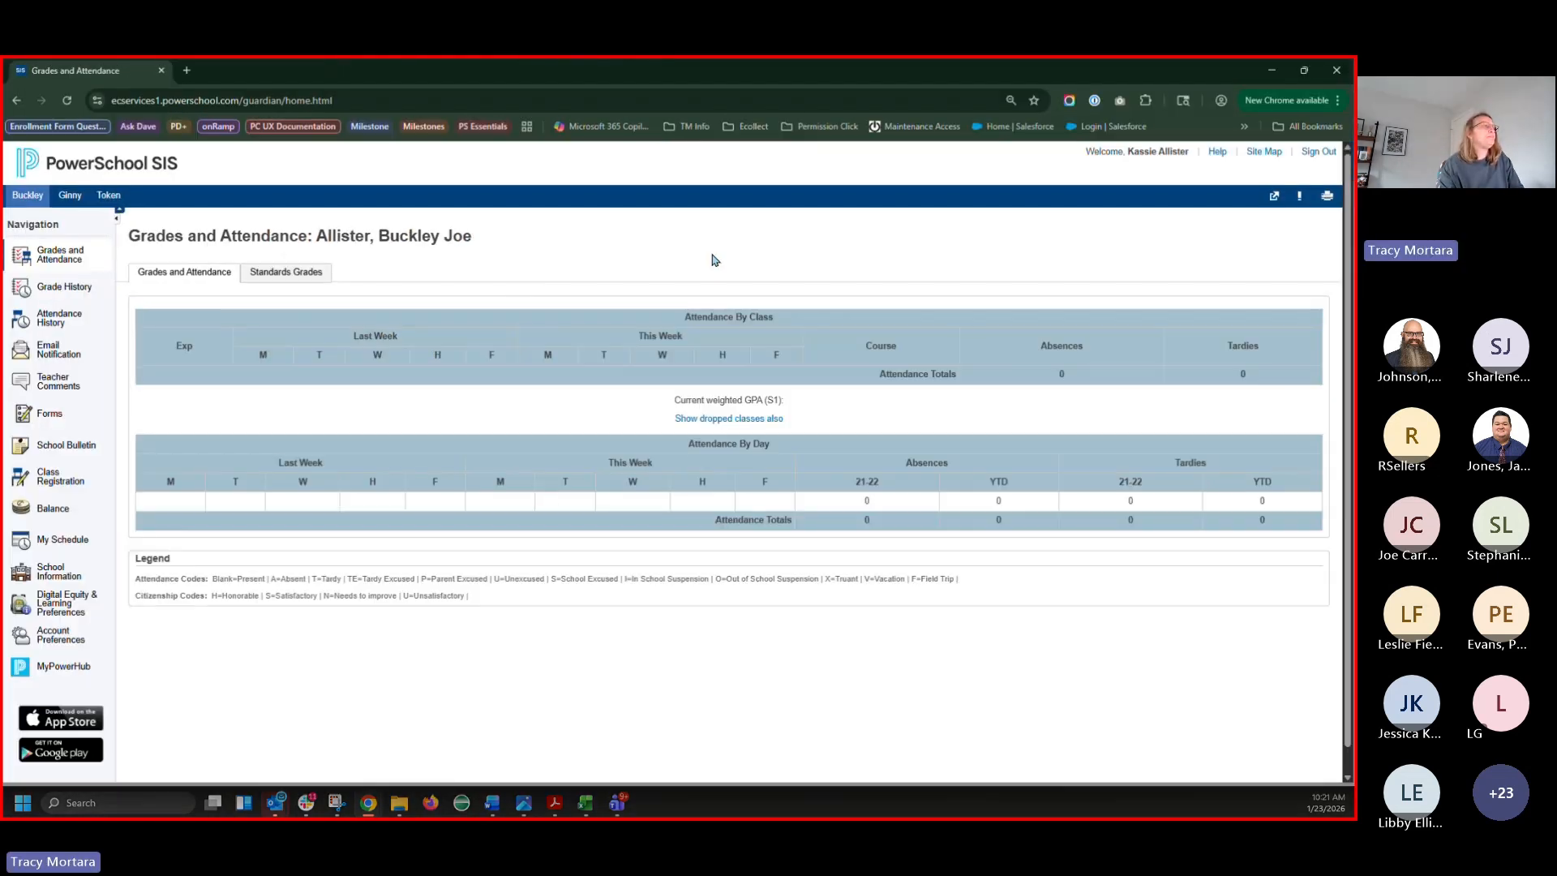
click(875, 111)
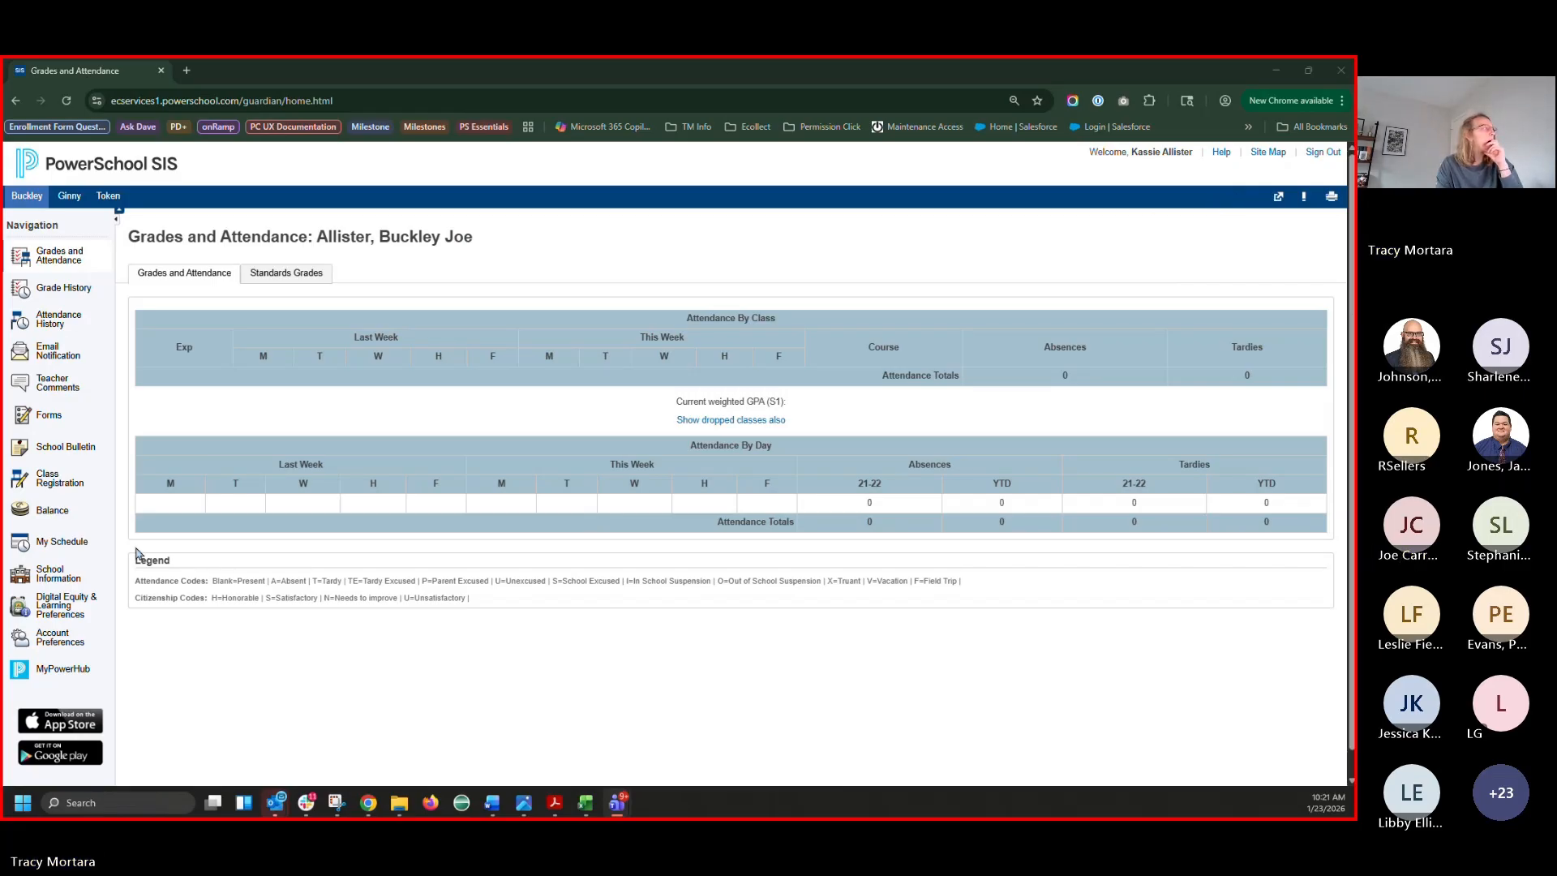
click(55, 420)
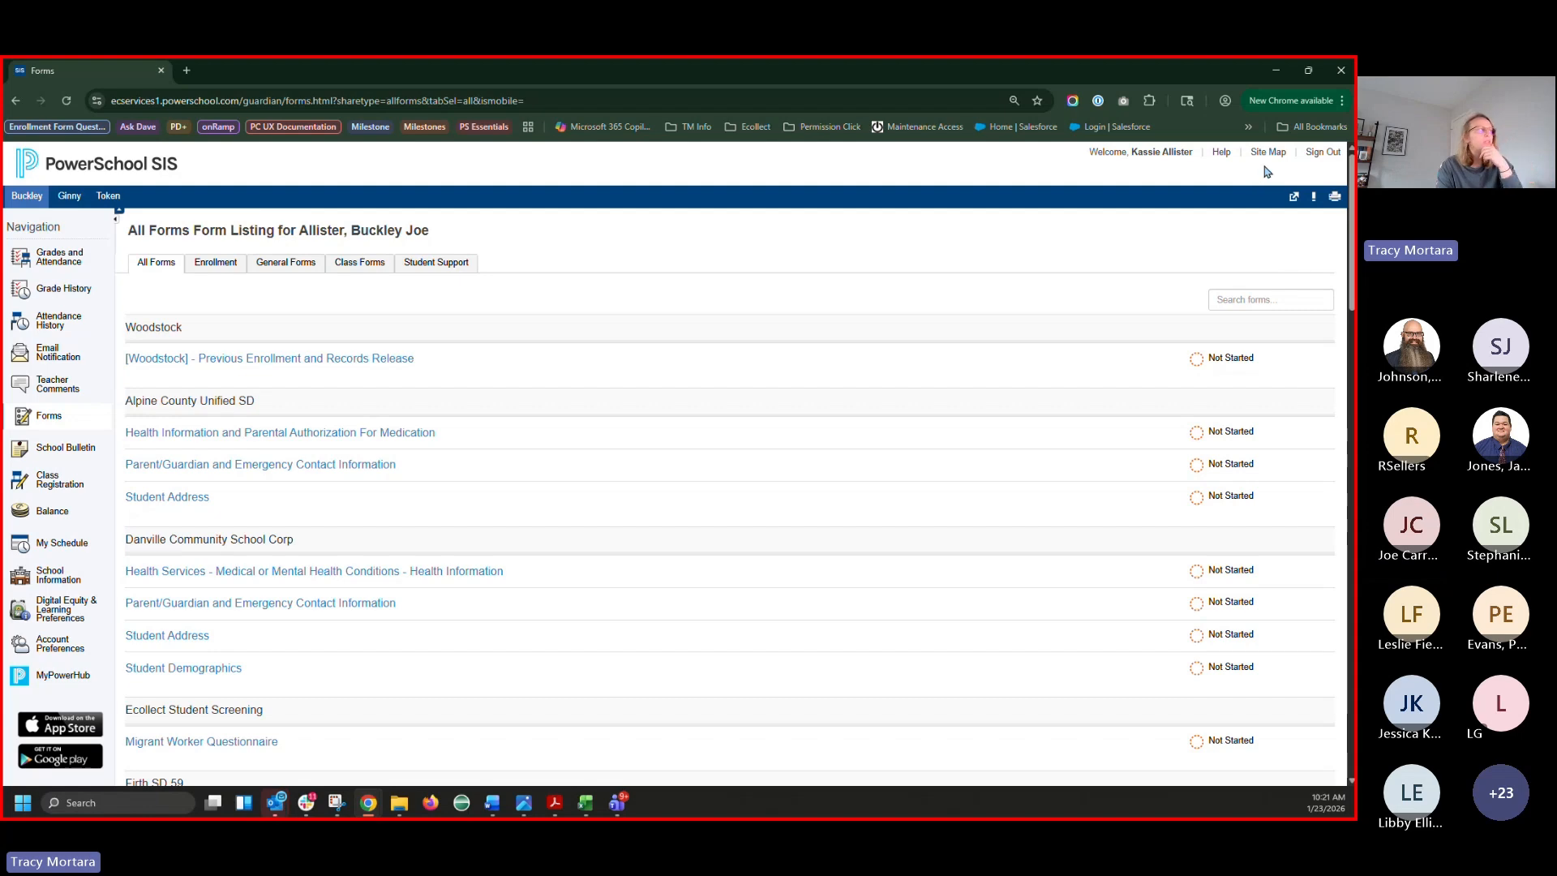
click(55, 639)
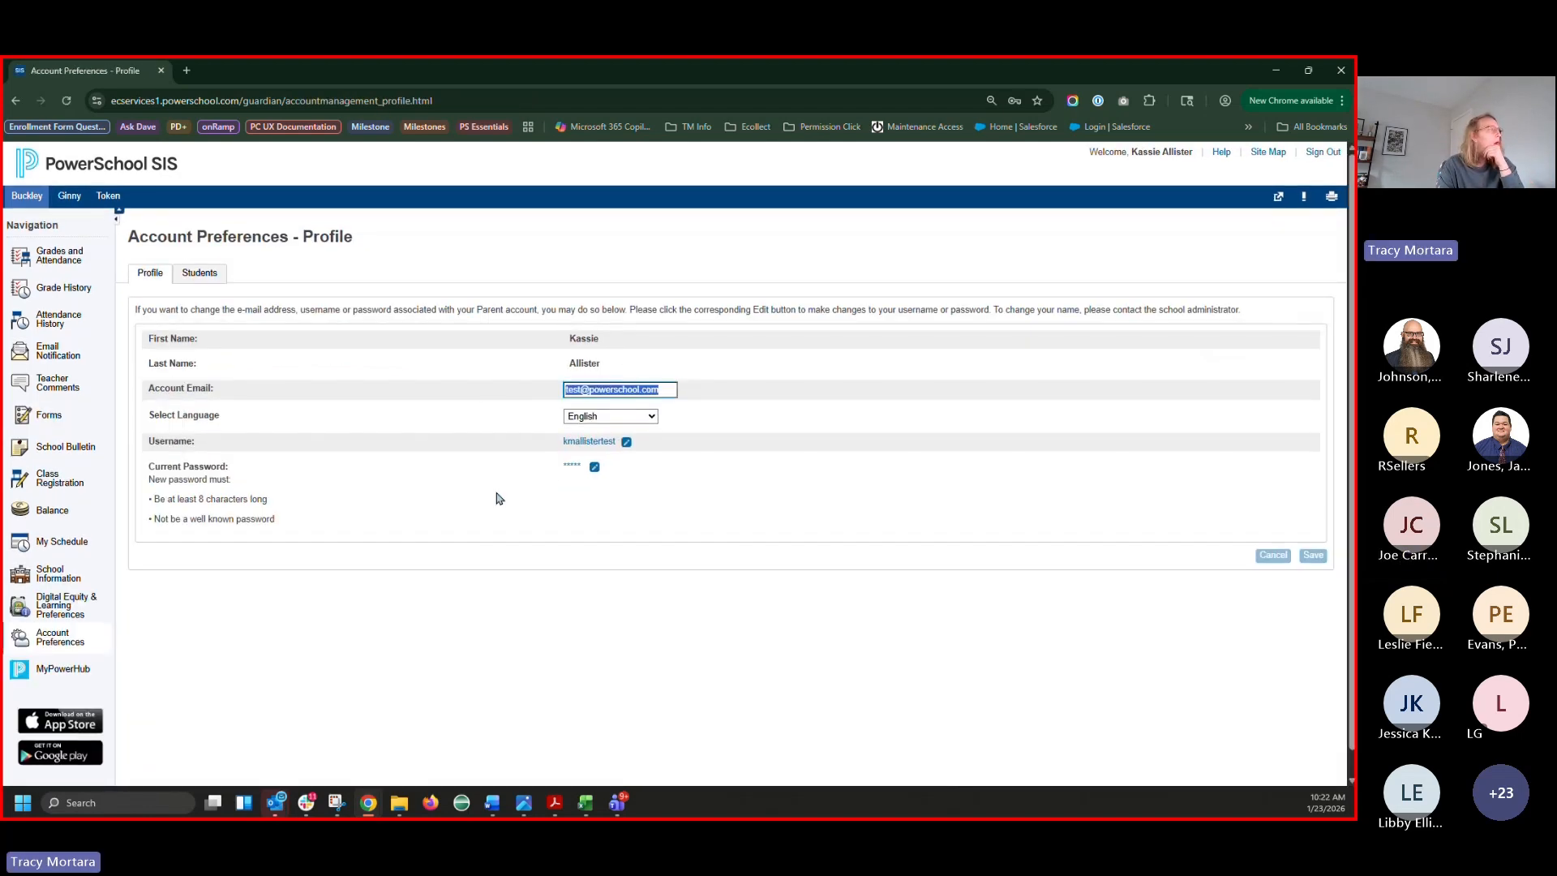
View the Select Language choices, leave English selected, and minimize the parent portal window
click(602, 417)
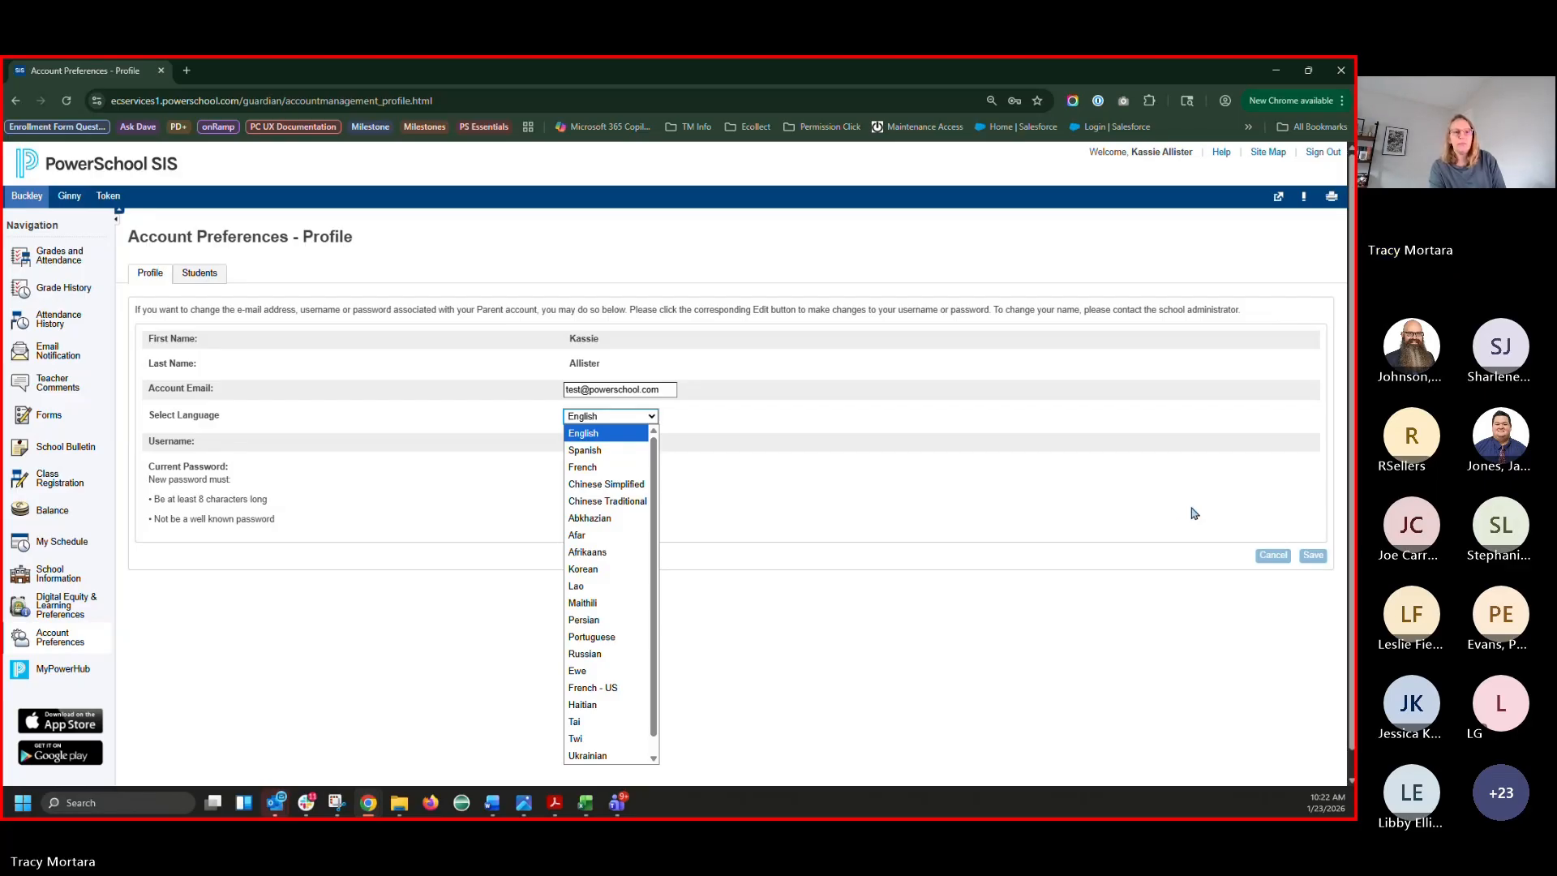
click(870, 451)
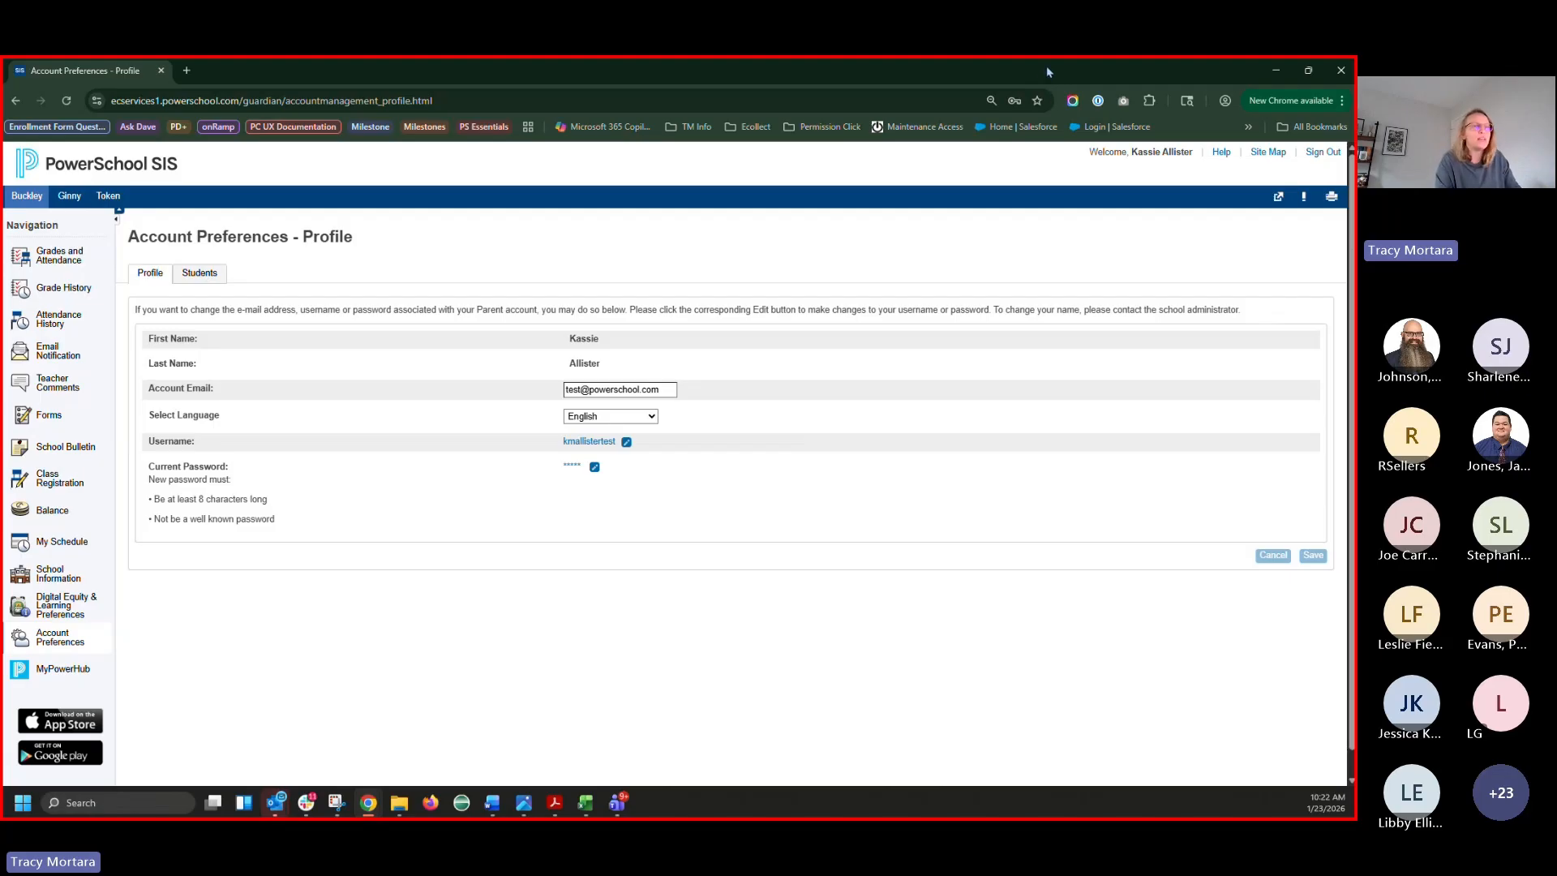
click(1275, 70)
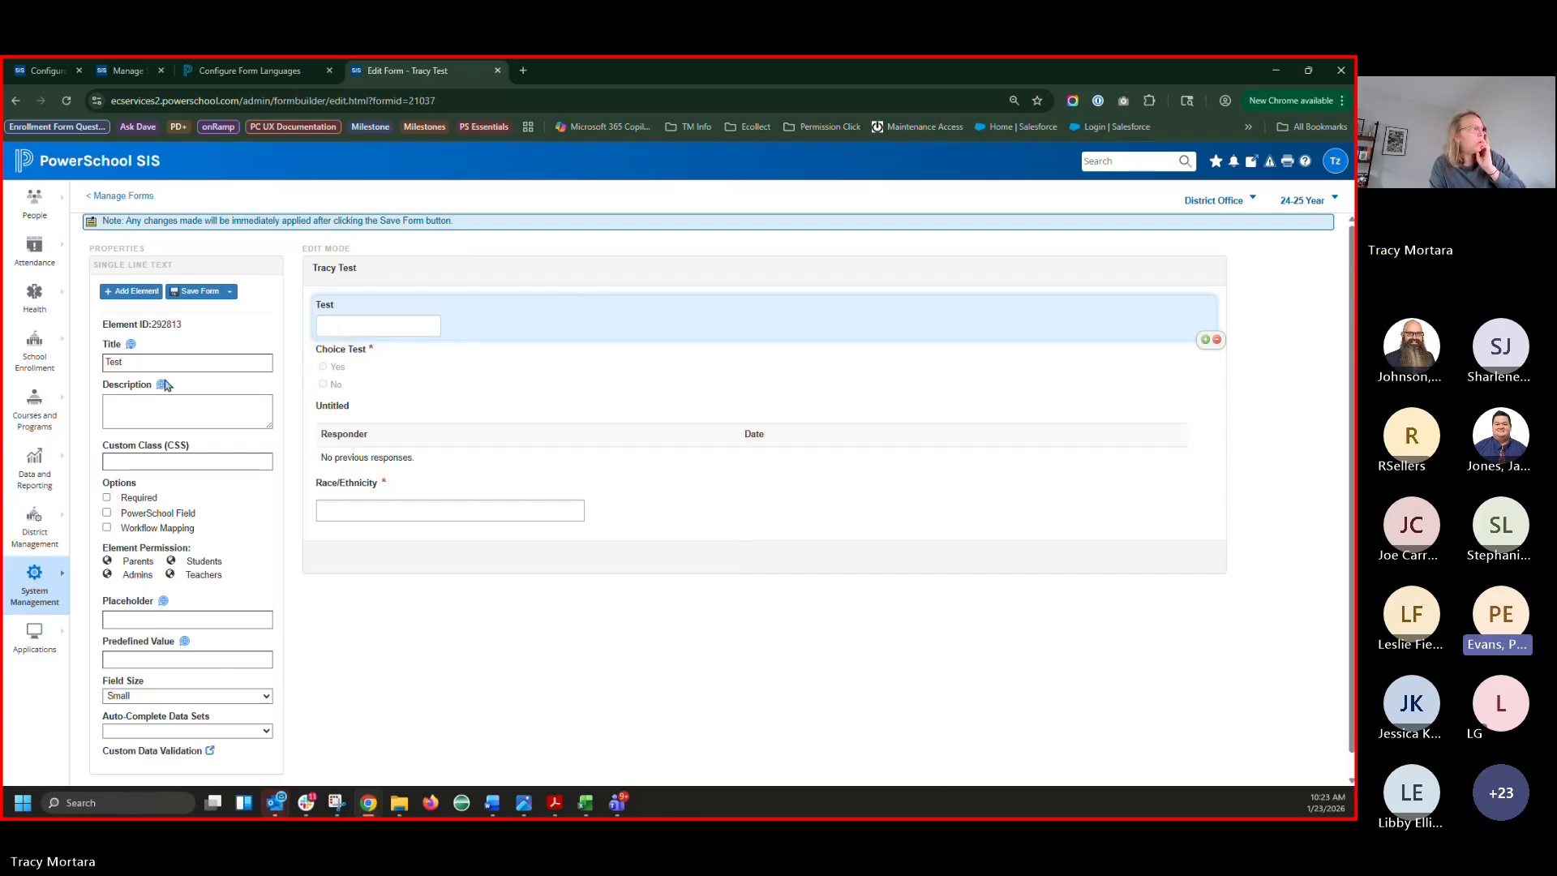
Recheck the Tracy Test title's multi-language settings and close them
click(129, 346)
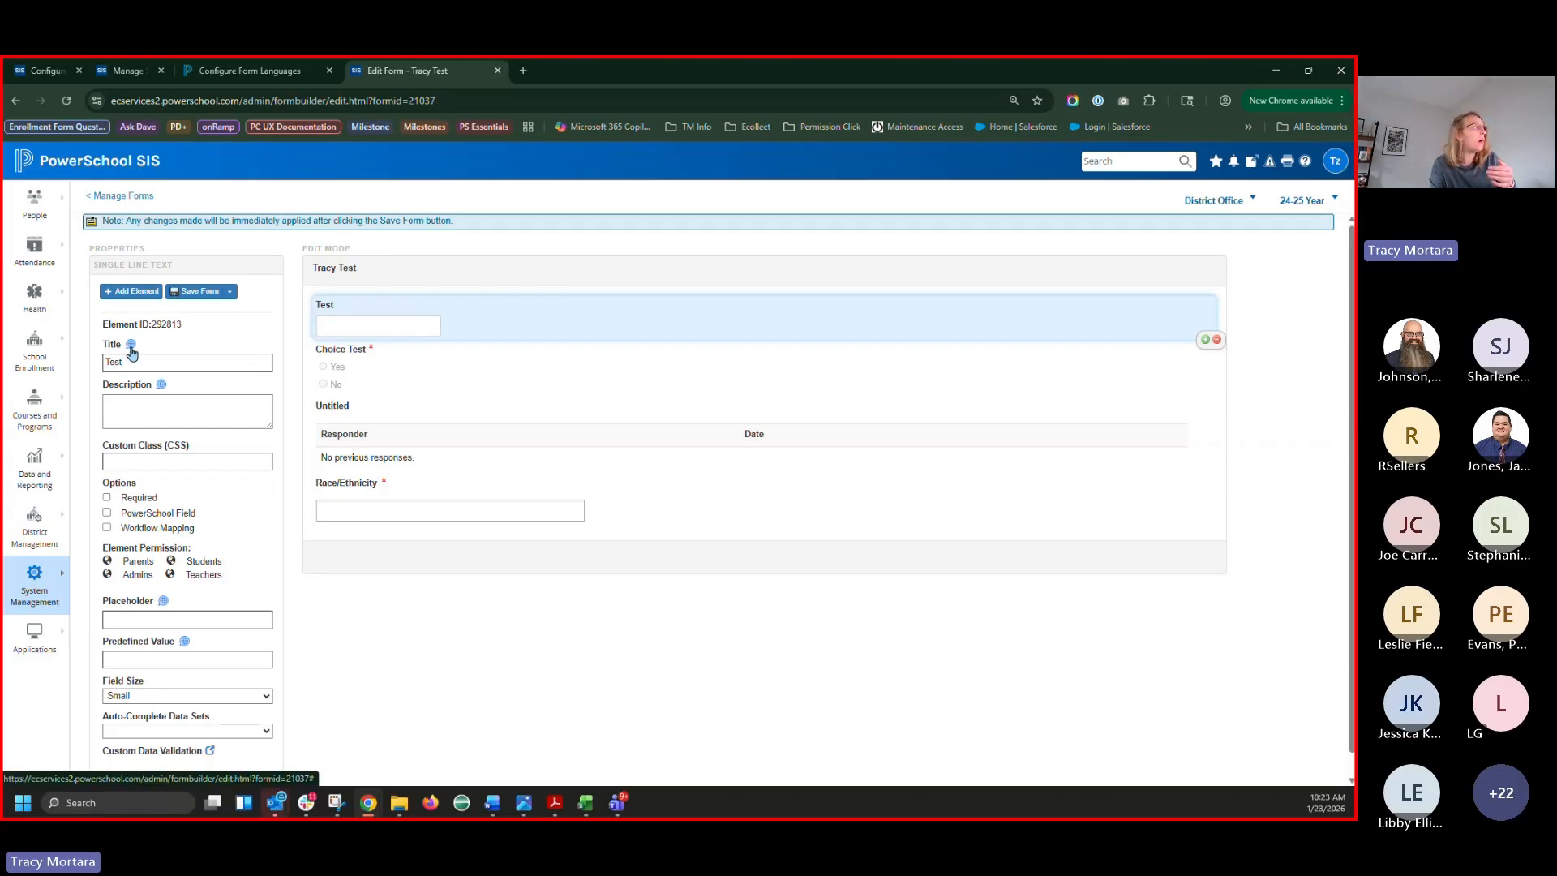
click(131, 347)
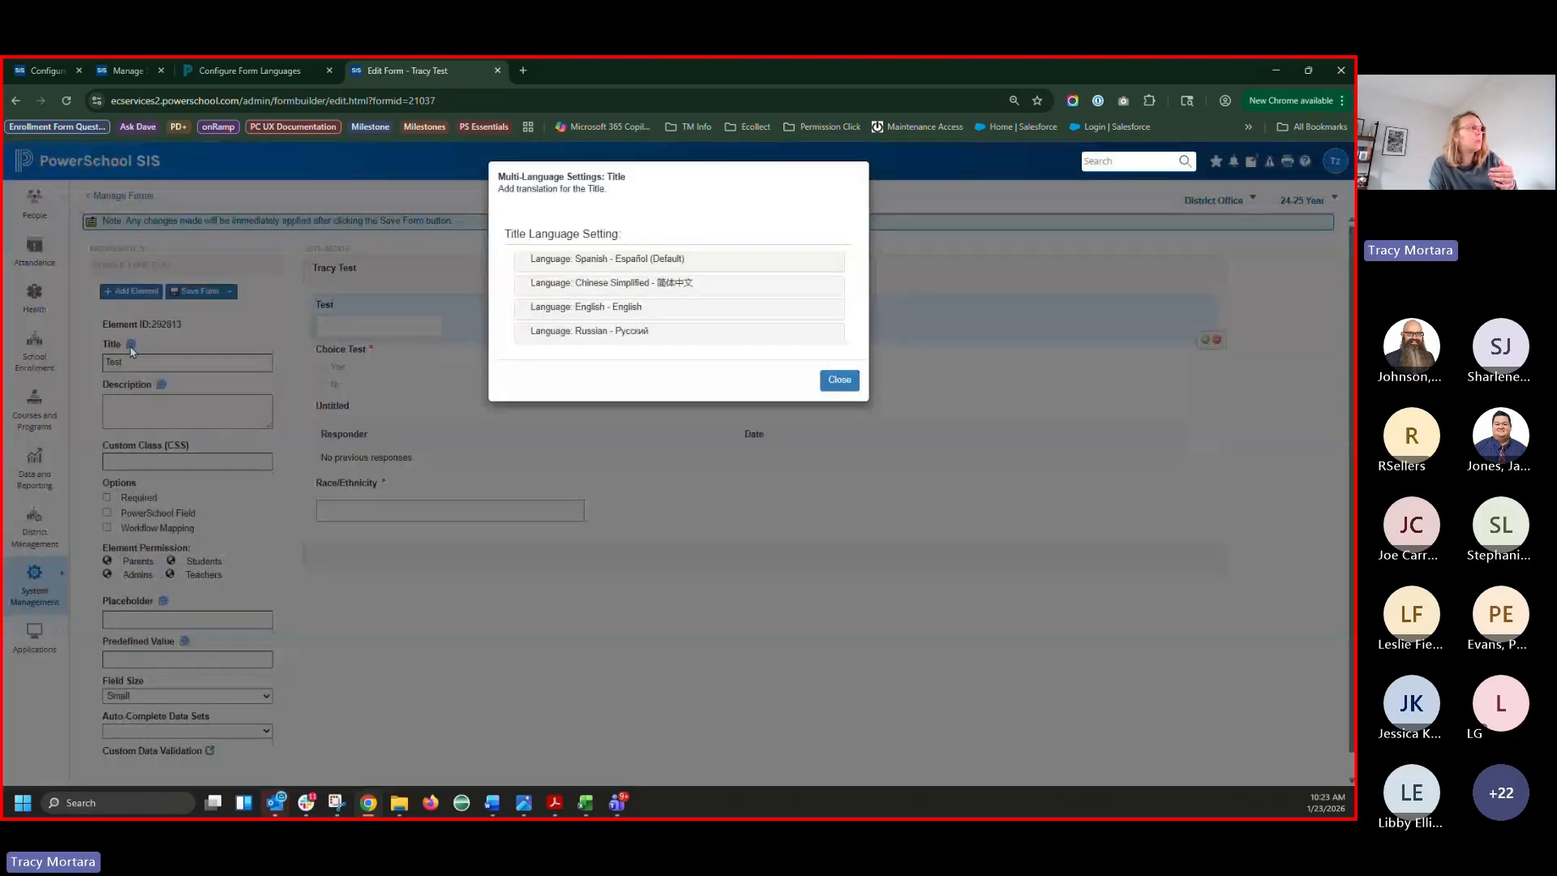
click(837, 382)
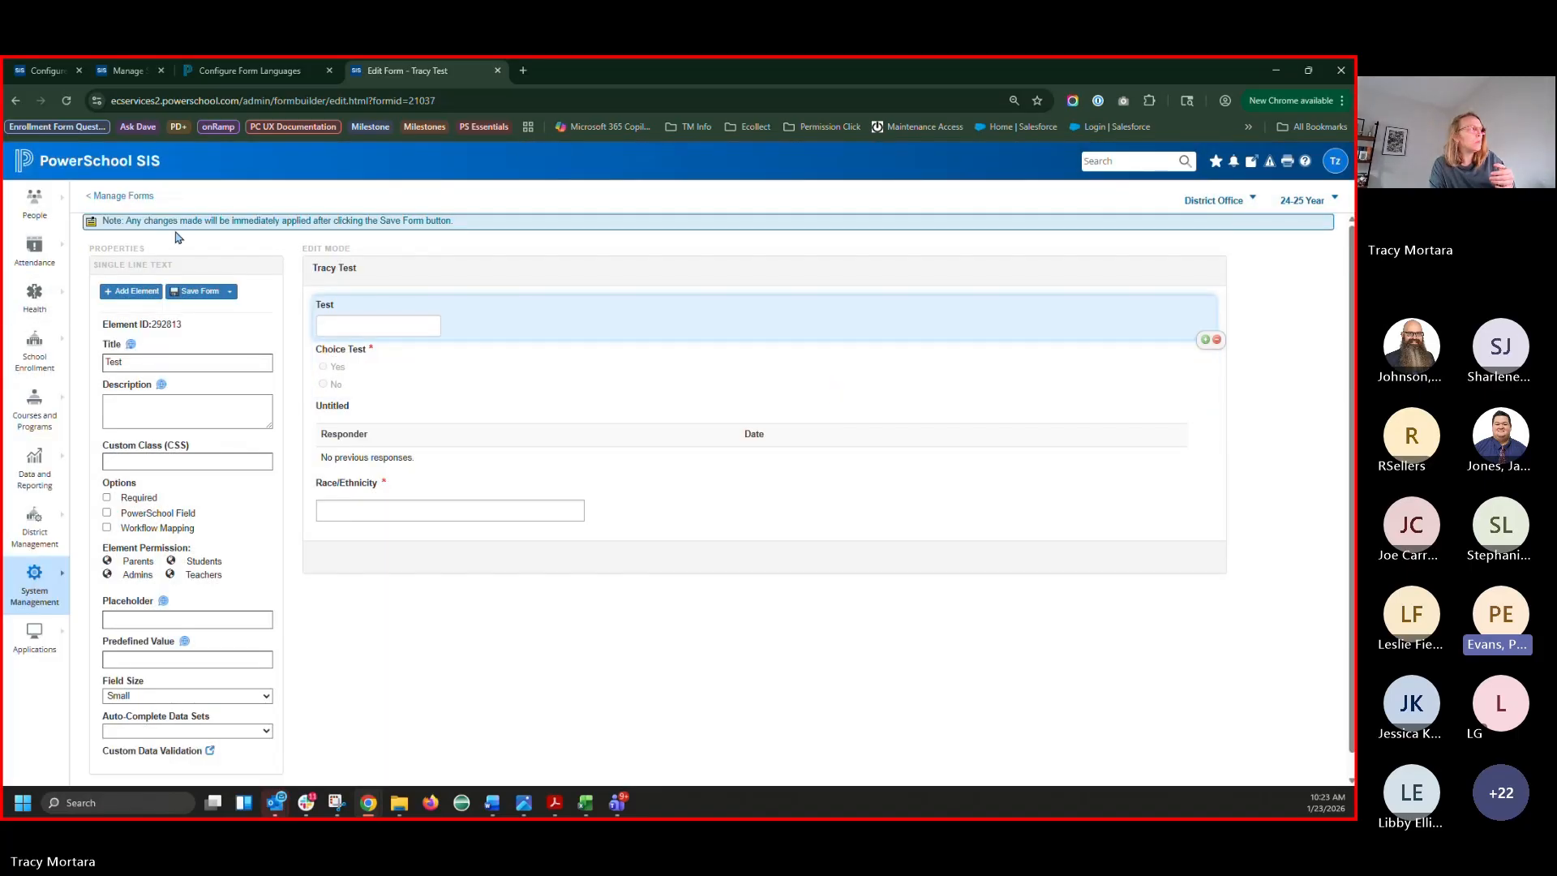
Leave the form editor for Manage Forms and open the District Forms tab
click(148, 202)
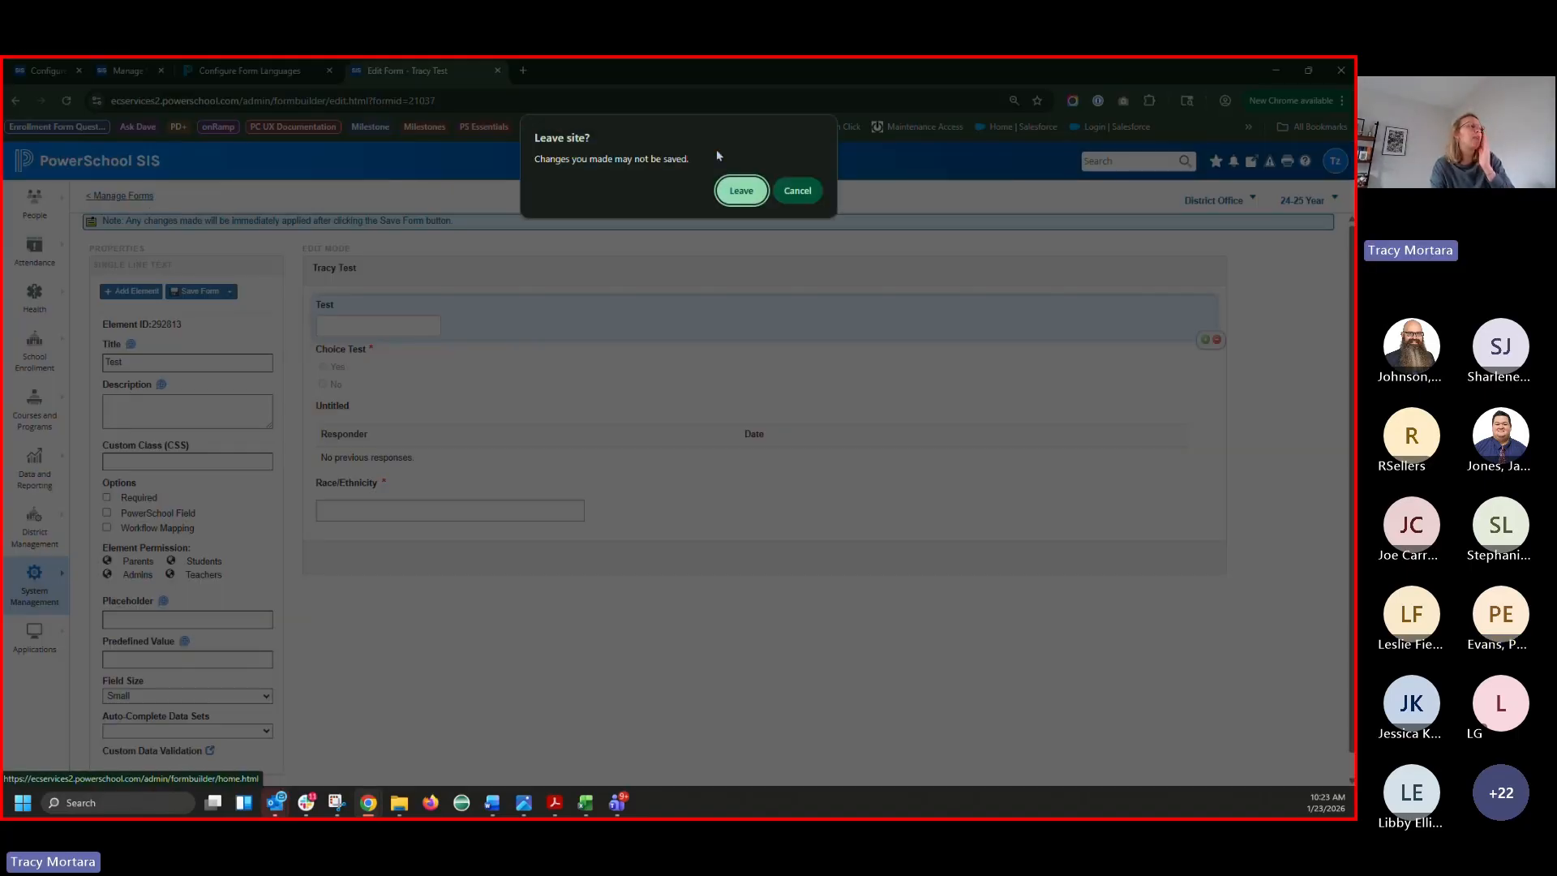
click(750, 190)
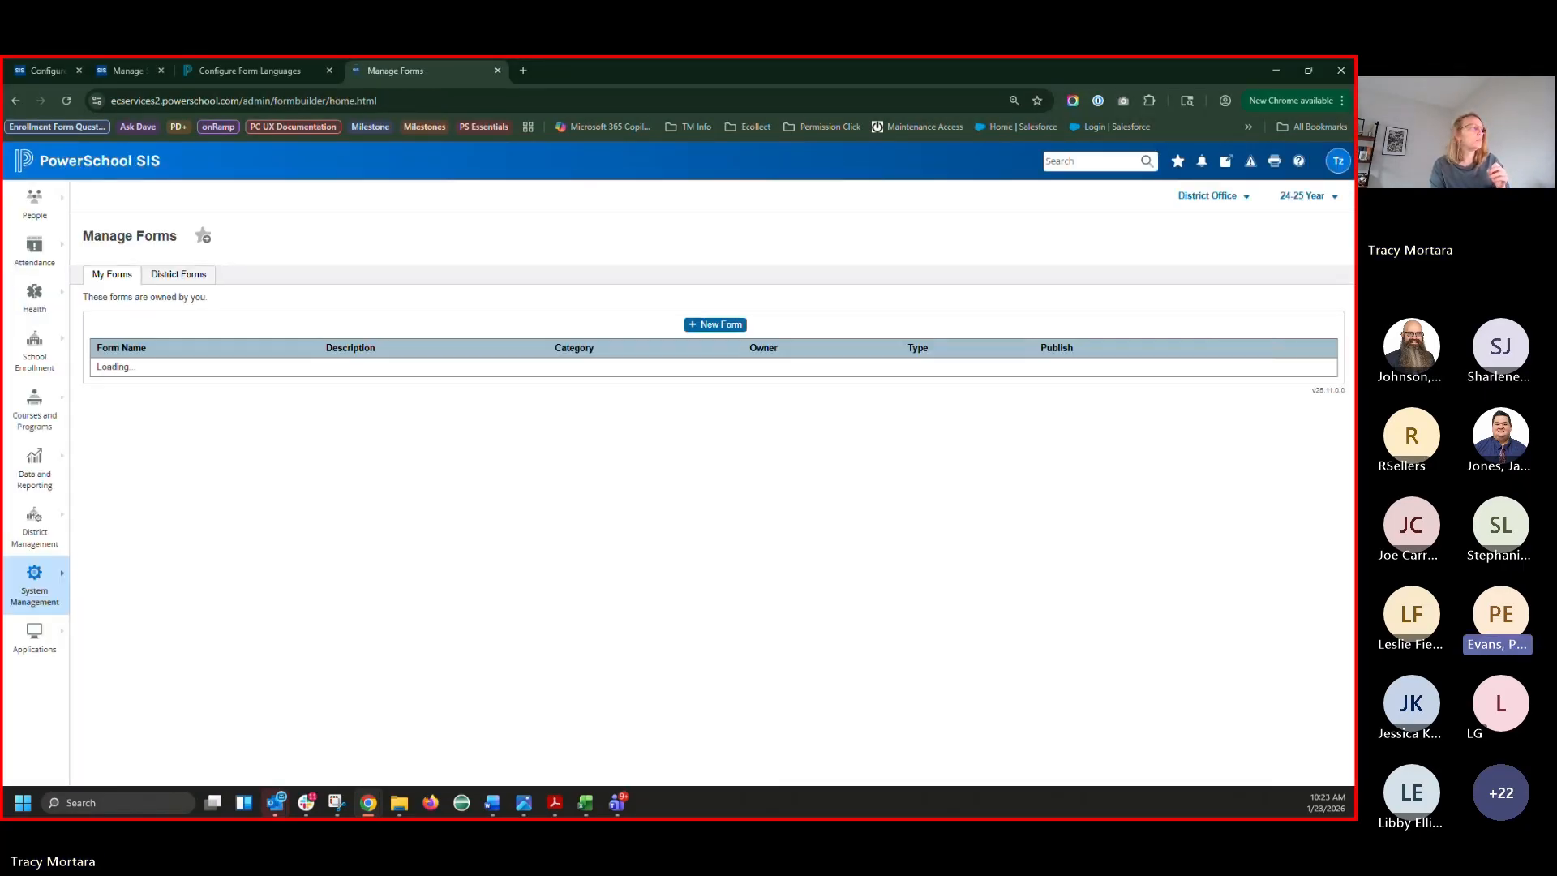
click(182, 273)
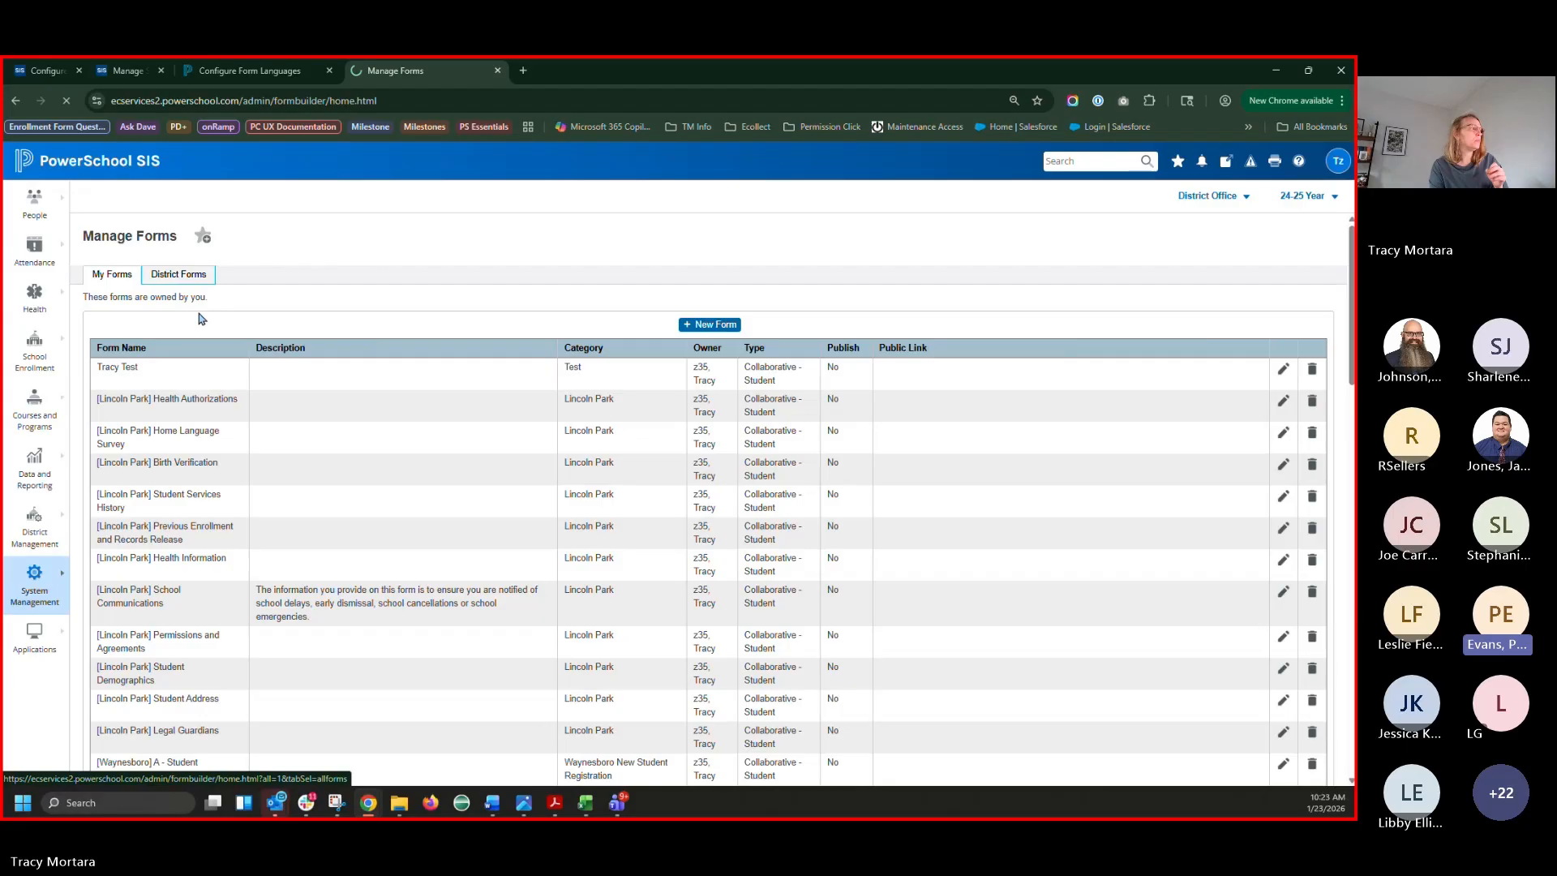